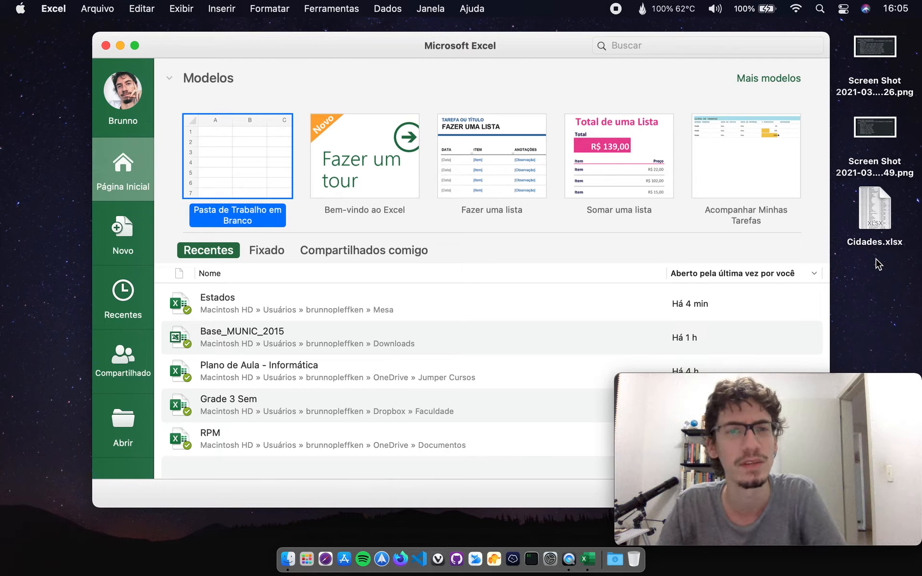
Close the Excel start window and open the Cidades.xlsx workbook from the desktop.
left_click(873, 223)
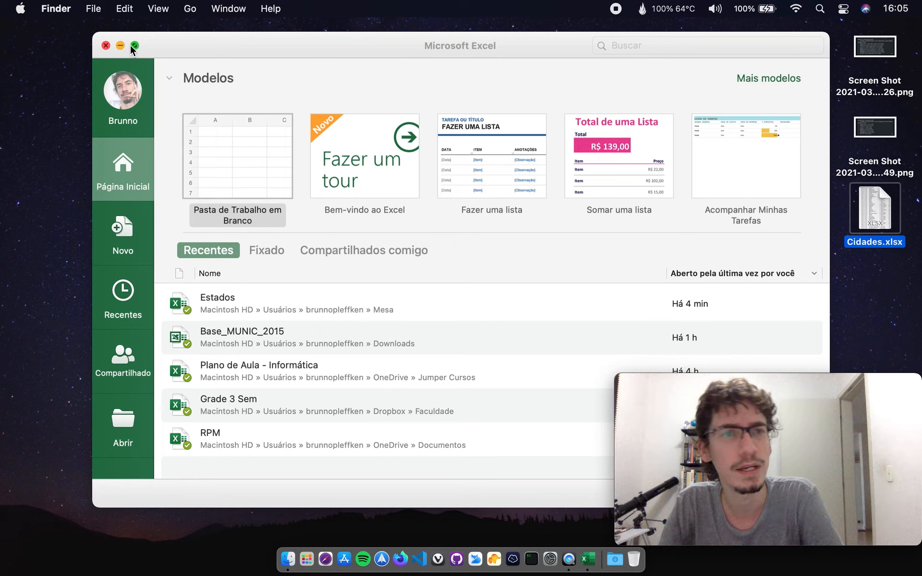
left_click(106, 45)
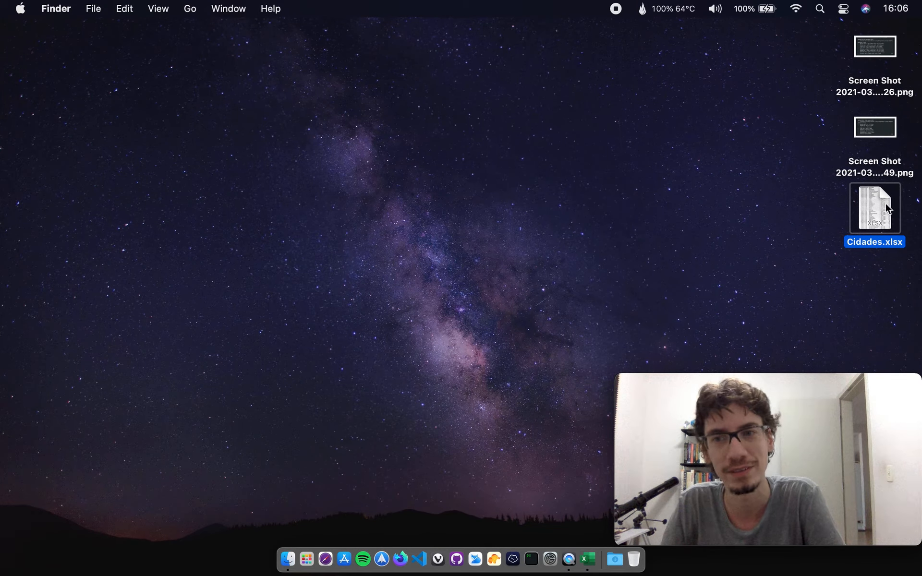
double_click(883, 208)
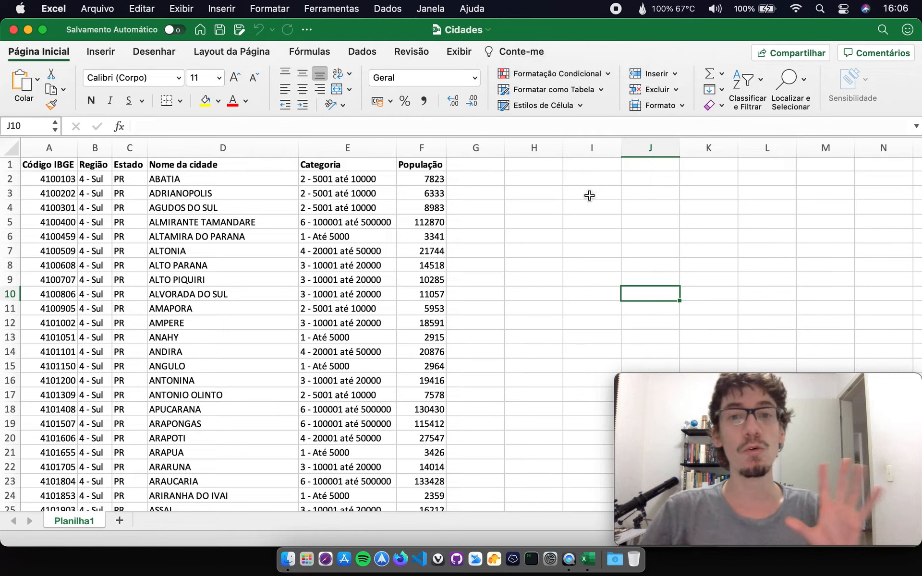
left_click(559, 207)
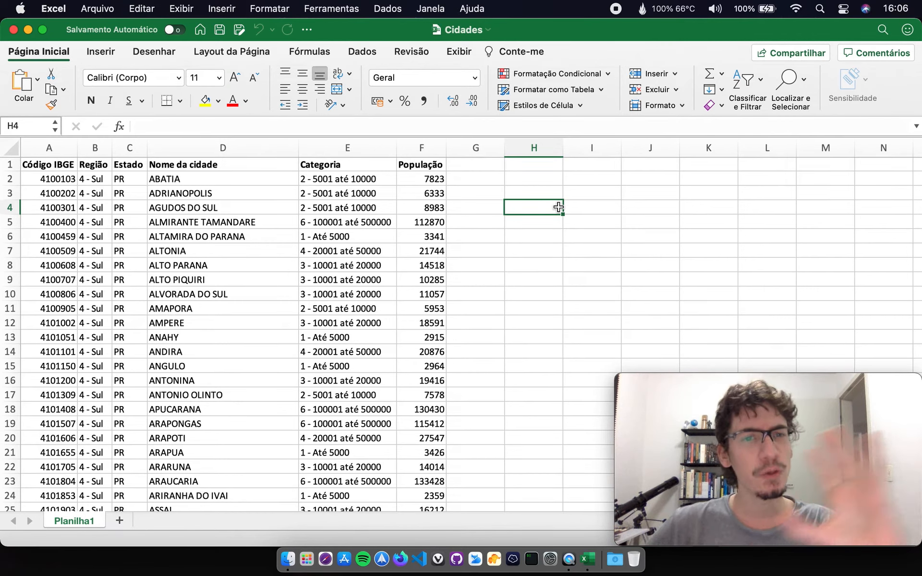
Try italic formatting on the city name in D5 and return it to regular text.
left_click(213, 224)
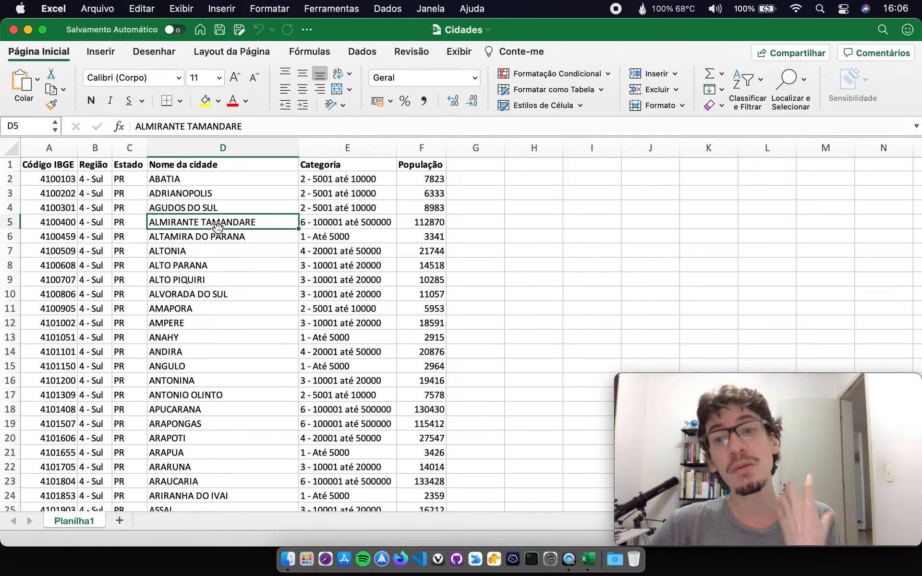
left_click(94, 102)
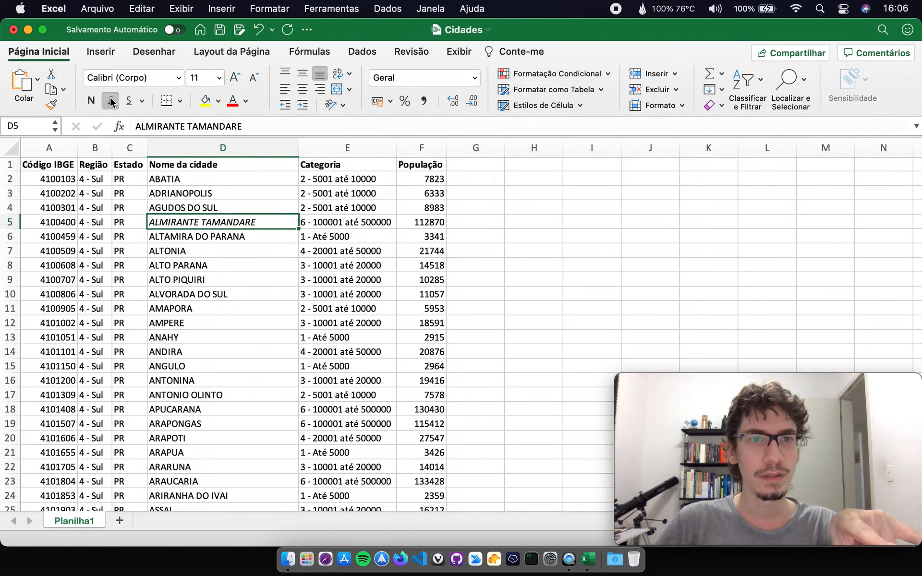
left_click(94, 102)
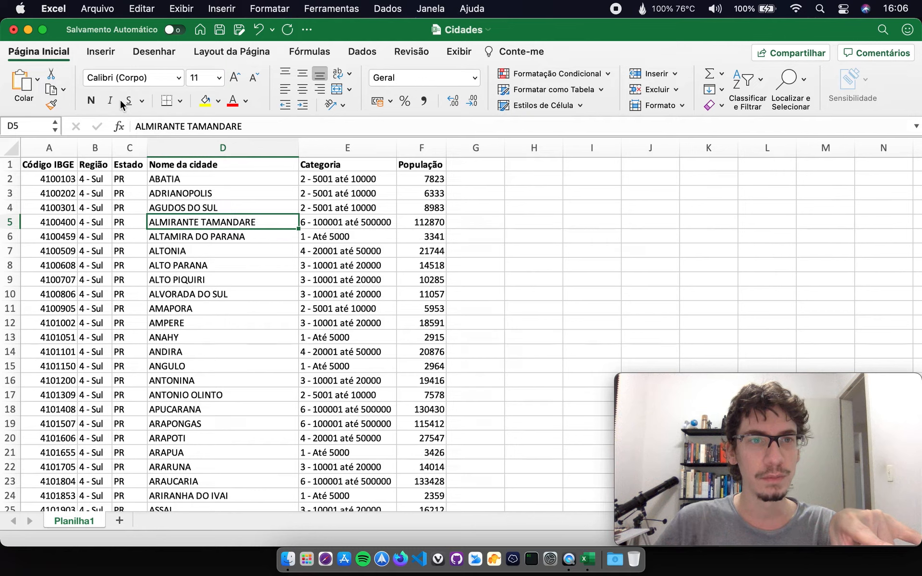
Try a yellow fill and a red font on the city name in D5, clearing the fill and resetting the font colour.
left_click(205, 100)
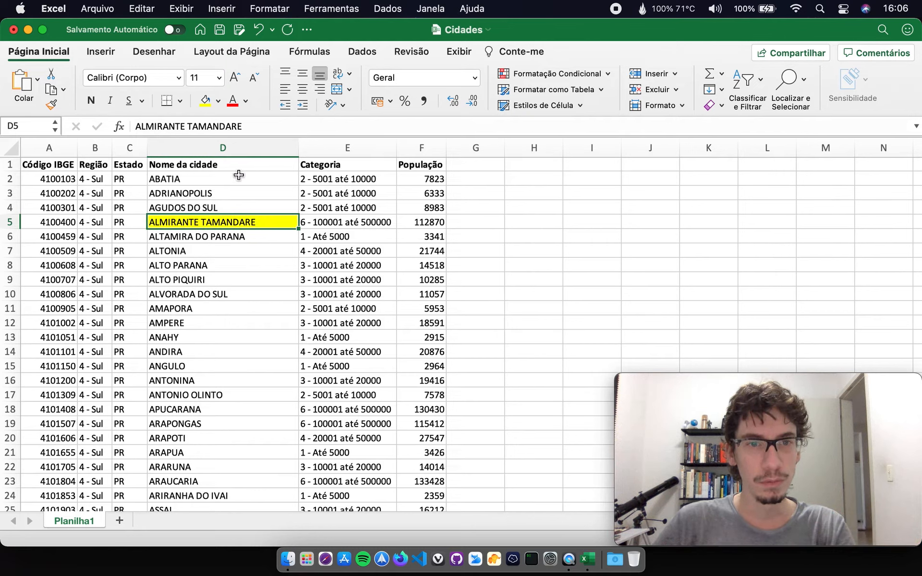
left_click(218, 101)
left_click(230, 126)
left_click(232, 101)
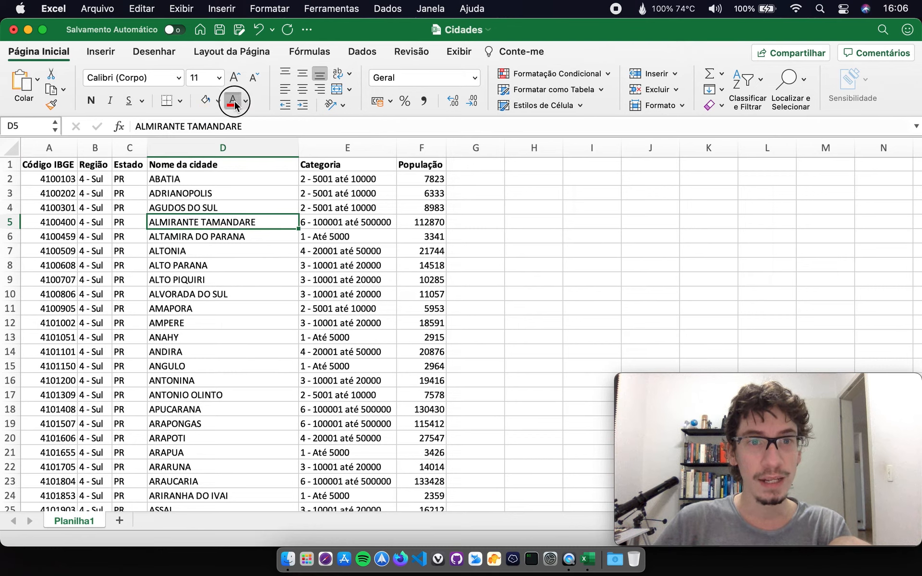
left_click(245, 101)
left_click(255, 121)
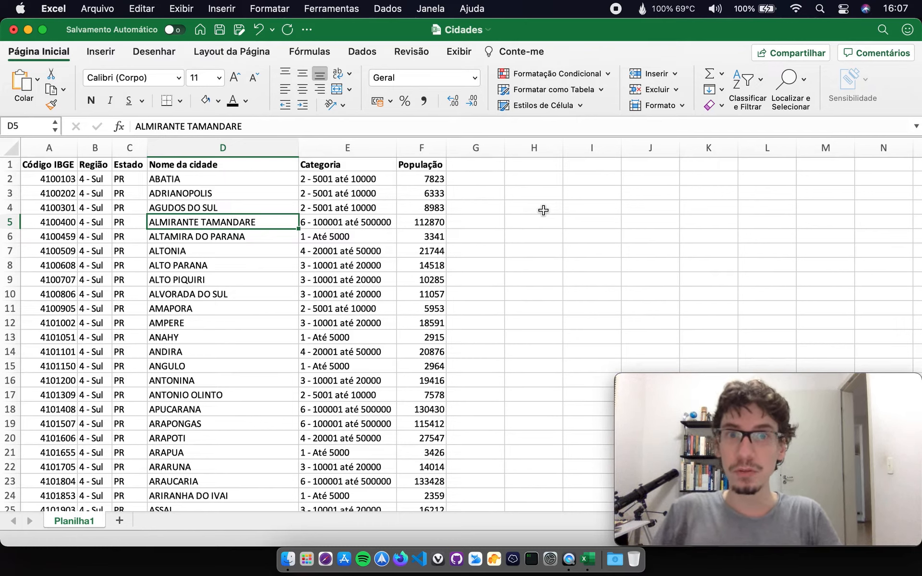
Colour the population values in F5, F18, F19 and F23 red.
left_click(421, 224)
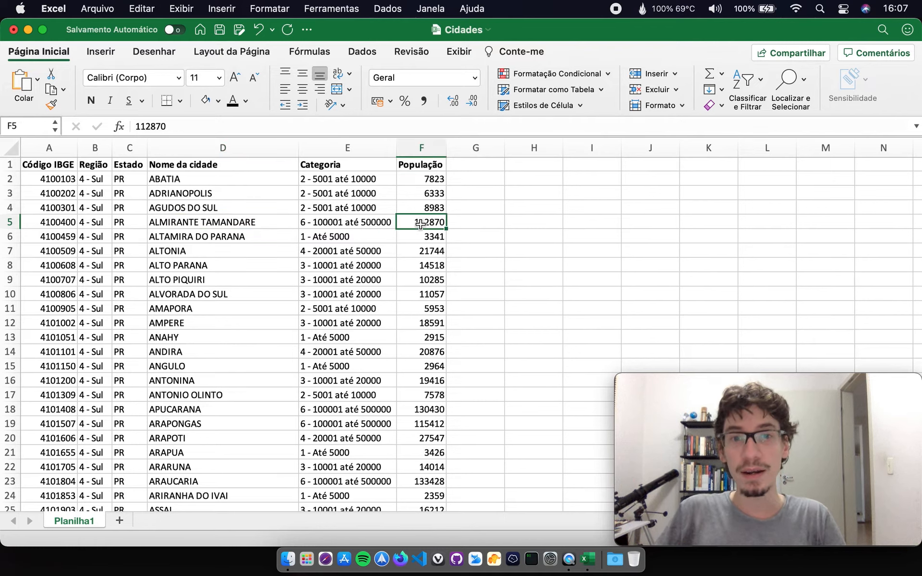
left_click(430, 409, "super")
left_click(426, 424, "super")
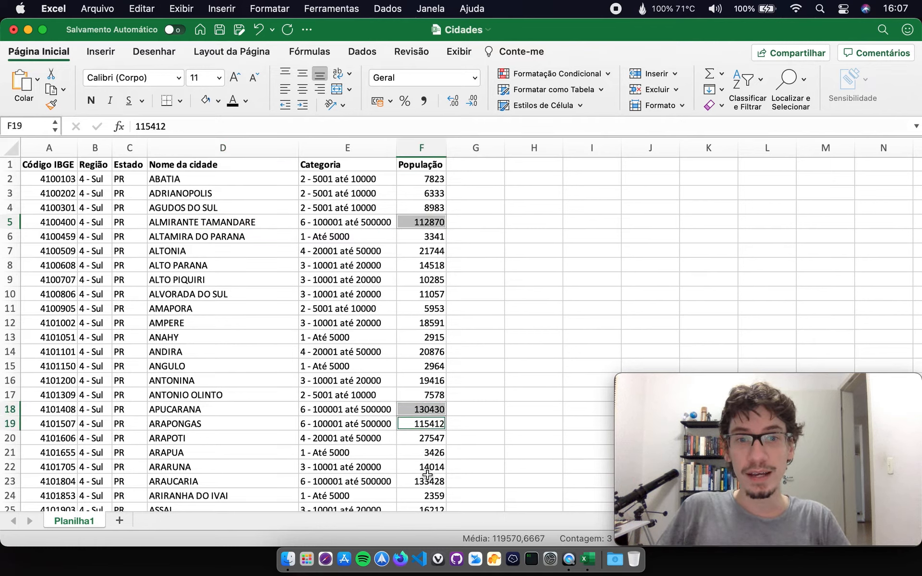
left_click(428, 481, "super")
left_click(245, 100)
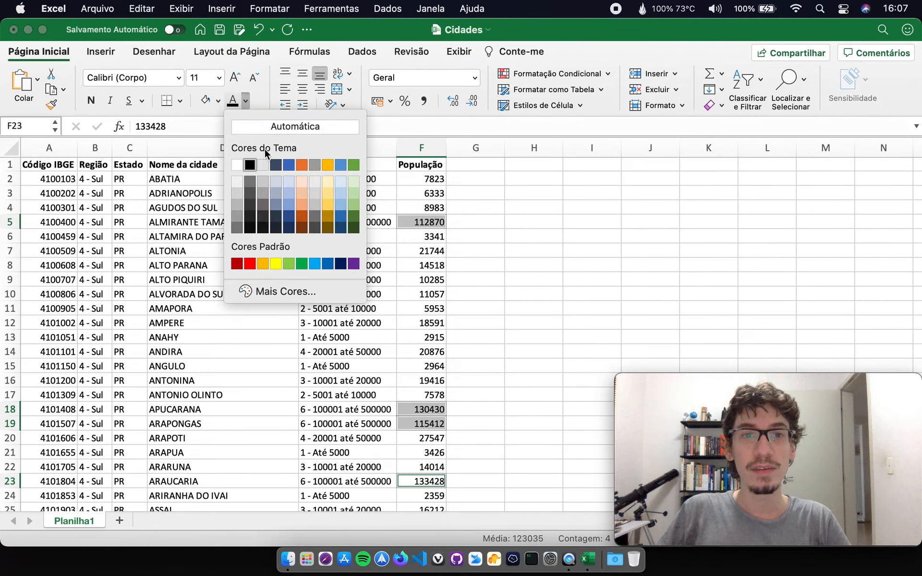
left_click(251, 264)
left_click(534, 264)
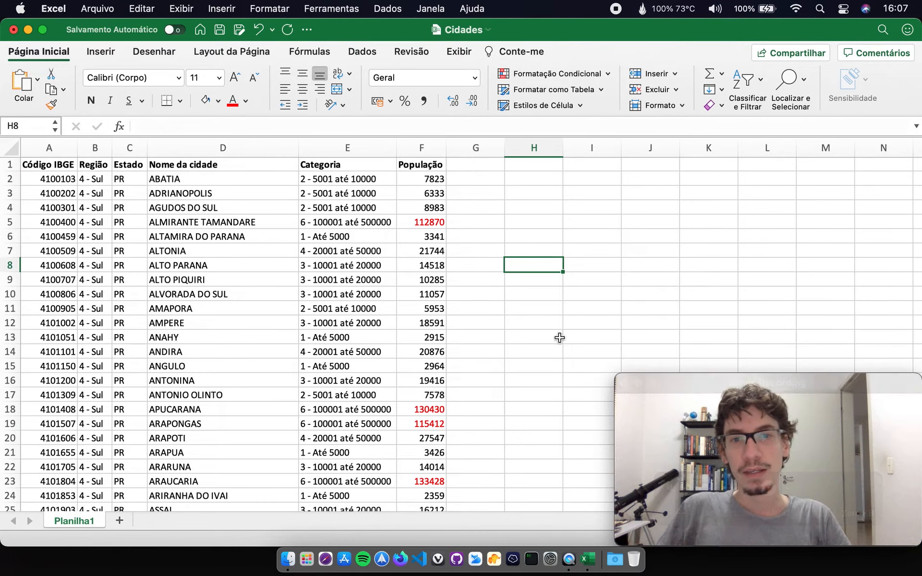
Examine the whole city list down to its last row for more populations above 100,000 and return to the start.
scroll(542, 333, "down", 1)
scroll(541, 334, "down", 15)
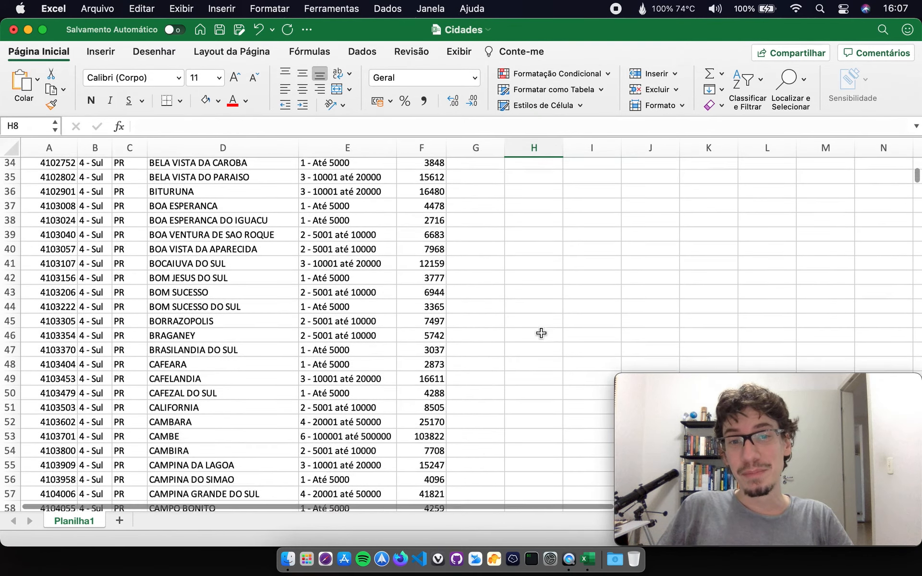
scroll(542, 333, "down", 5)
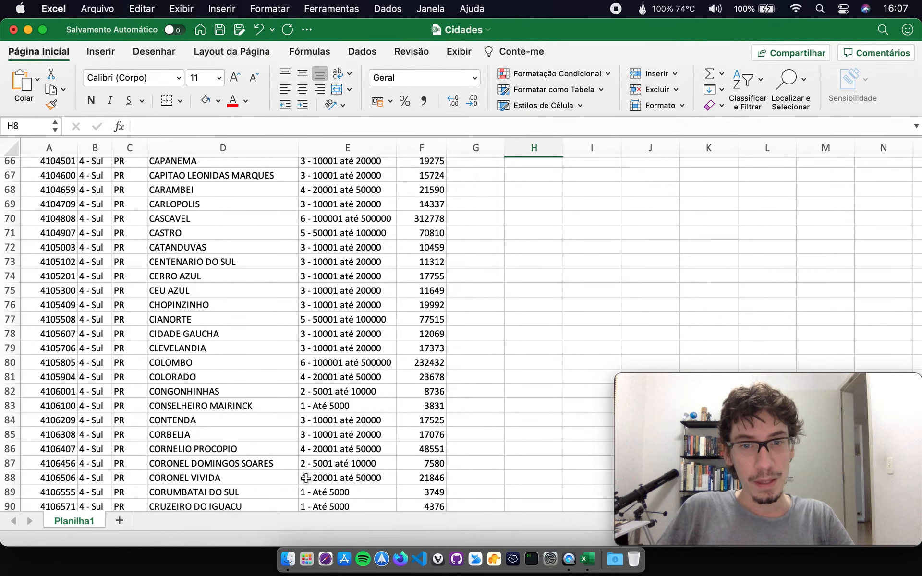
scroll(306, 478, "down", 2)
scroll(410, 472, "down", 1)
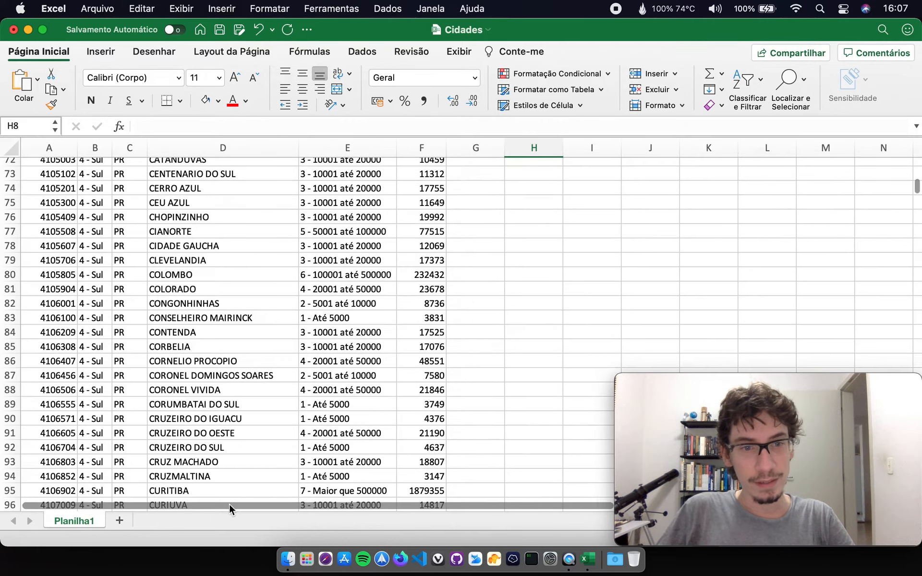
scroll(332, 452, "down", 5)
scroll(329, 433, "down", 3)
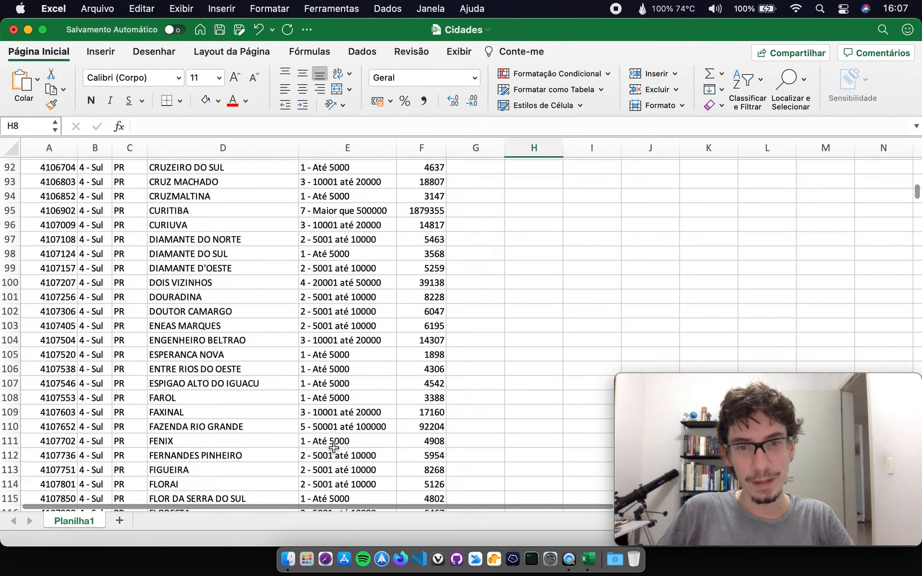
scroll(326, 416, "down", 3)
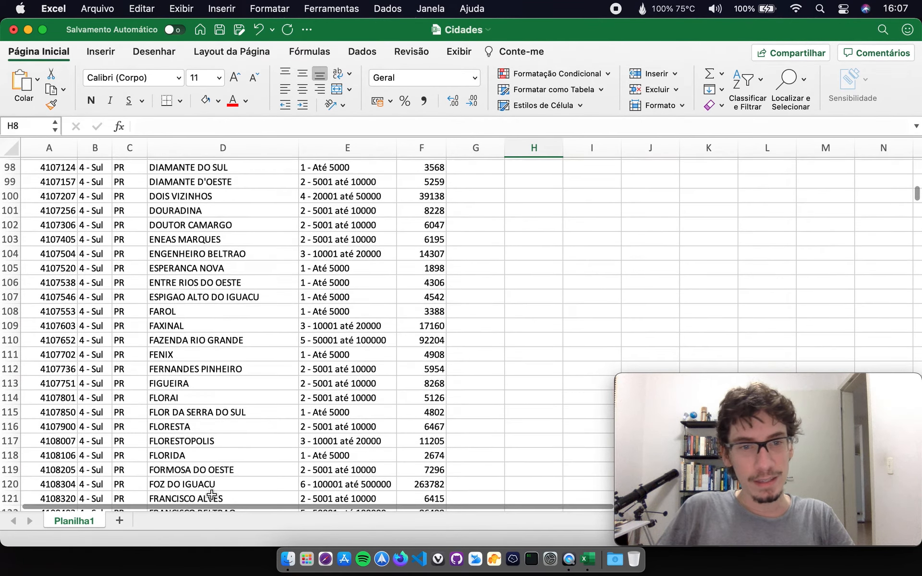
scroll(372, 449, "up", 15)
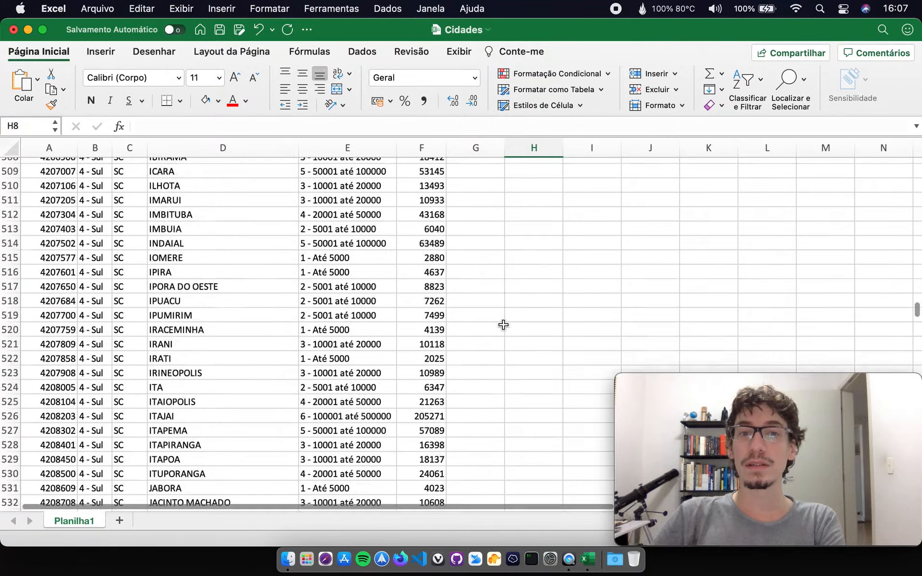
scroll(504, 325, "down", 20)
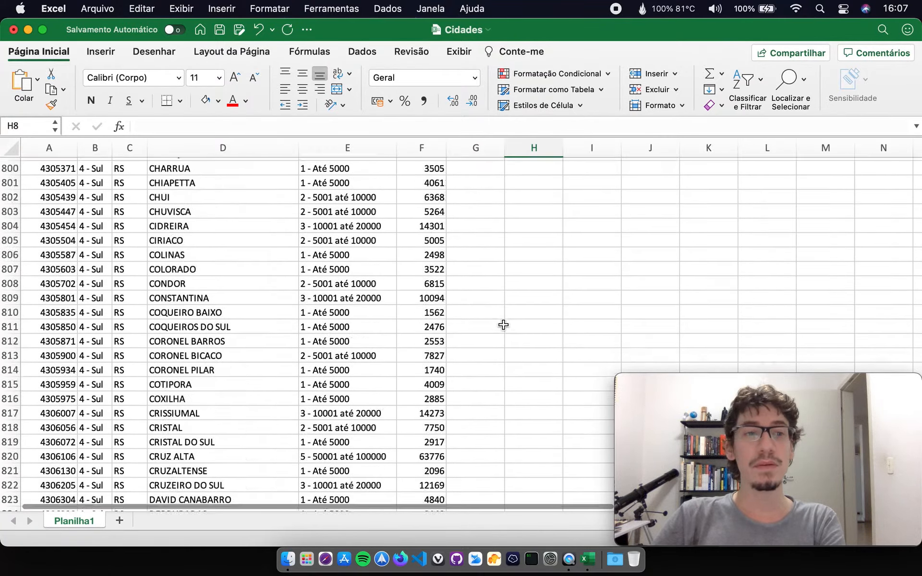
scroll(504, 325, "down", 20)
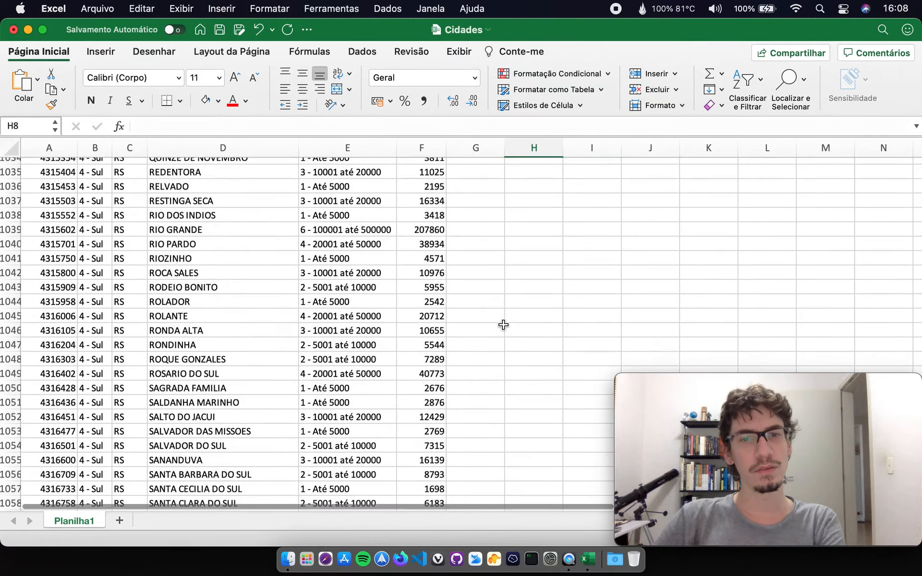
scroll(504, 325, "down", 13)
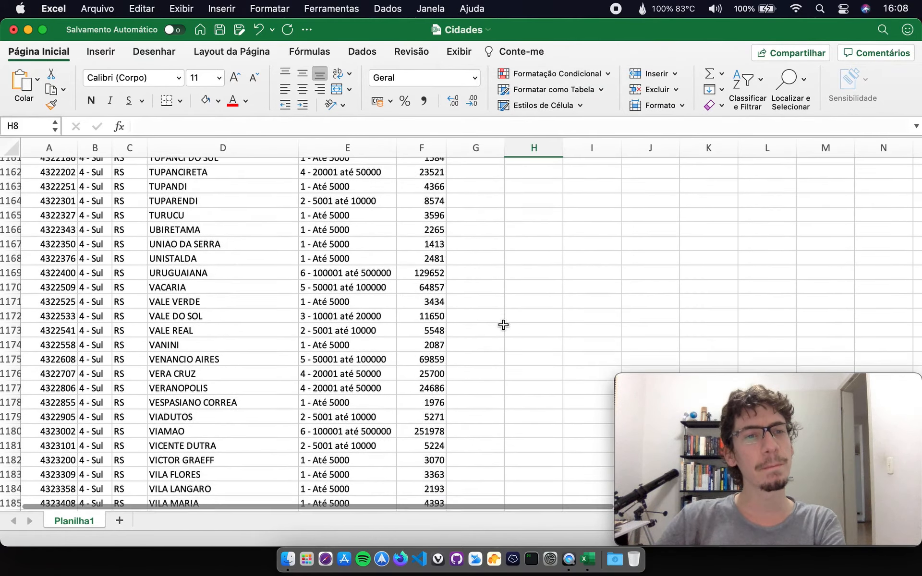
scroll(504, 325, "up", 3)
scroll(502, 324, "up", 1)
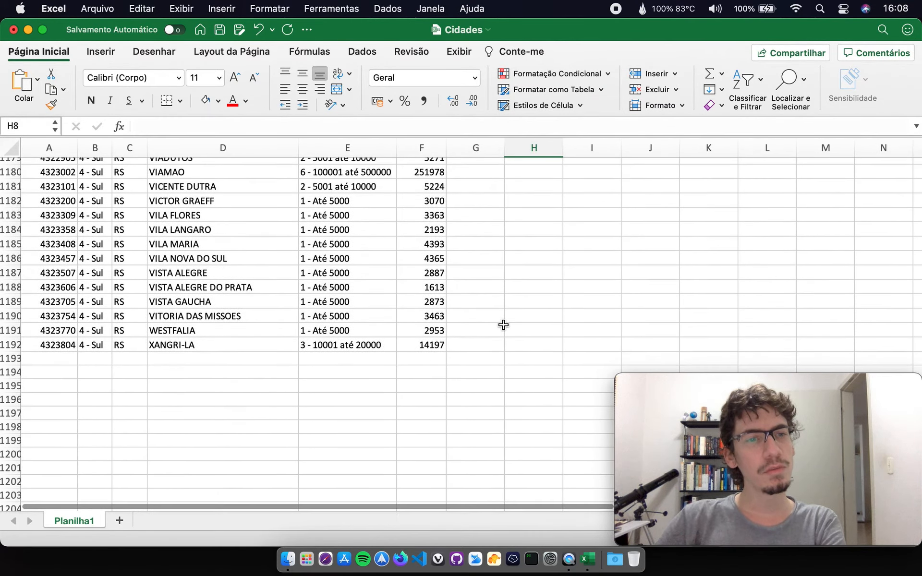
scroll(499, 307, "up", 20)
scroll(496, 288, "up", 20)
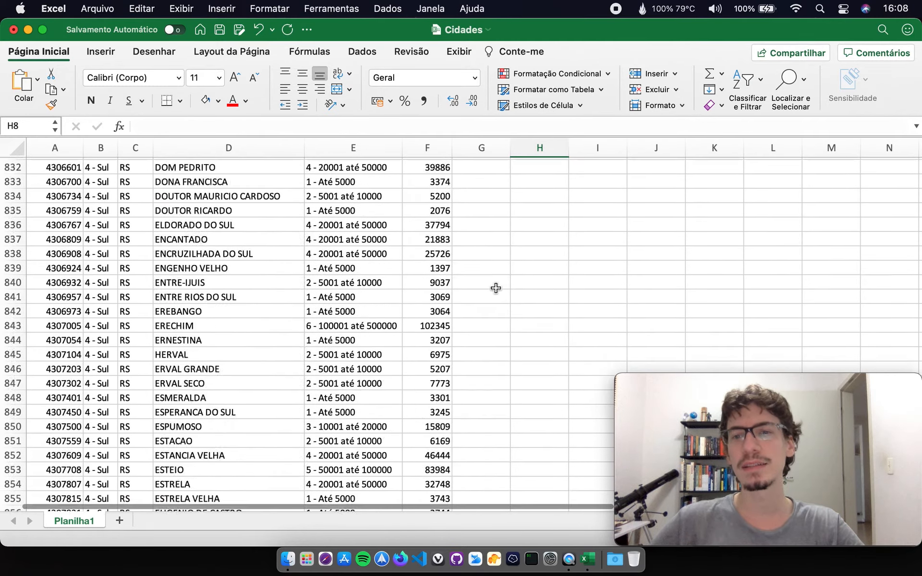
scroll(496, 287, "up", 15)
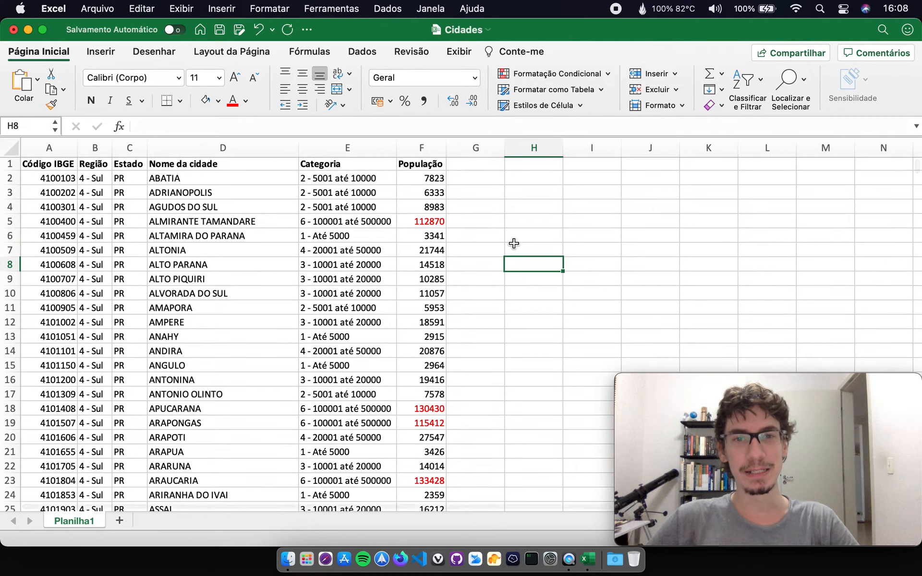
Reset the font colour of the entire População column to Automatic.
left_click(421, 148)
left_click(244, 100)
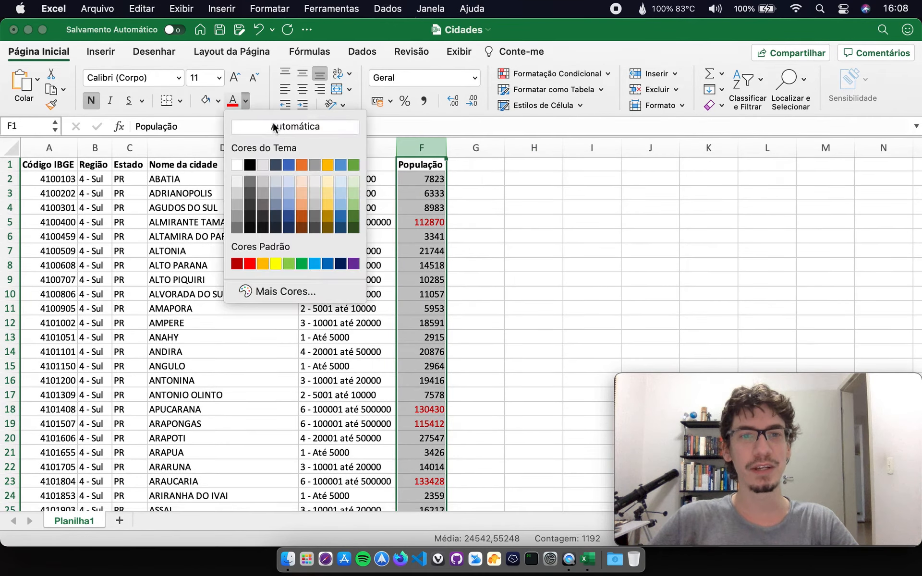
left_click(295, 125)
left_click(531, 202)
left_click(471, 176)
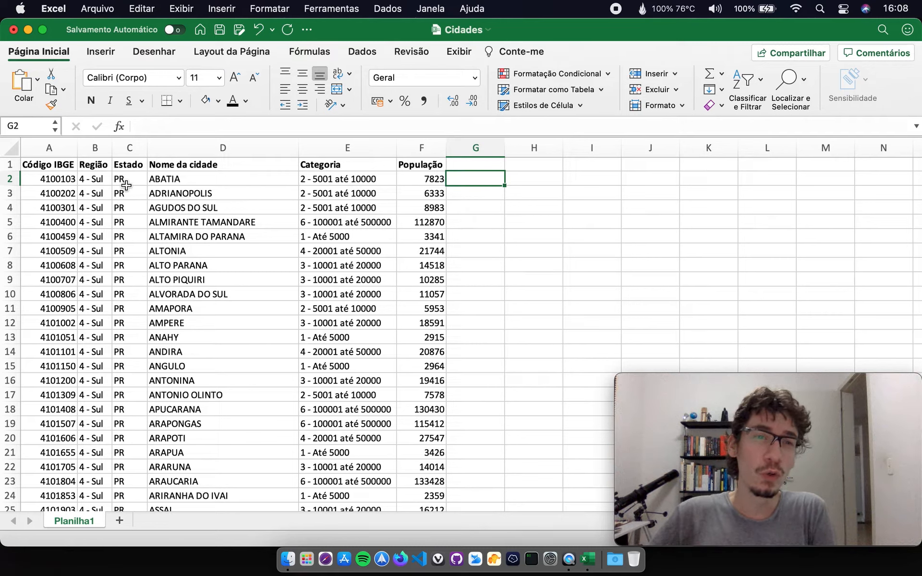
left_click_drag(195, 180, 206, 380)
left_click(245, 321)
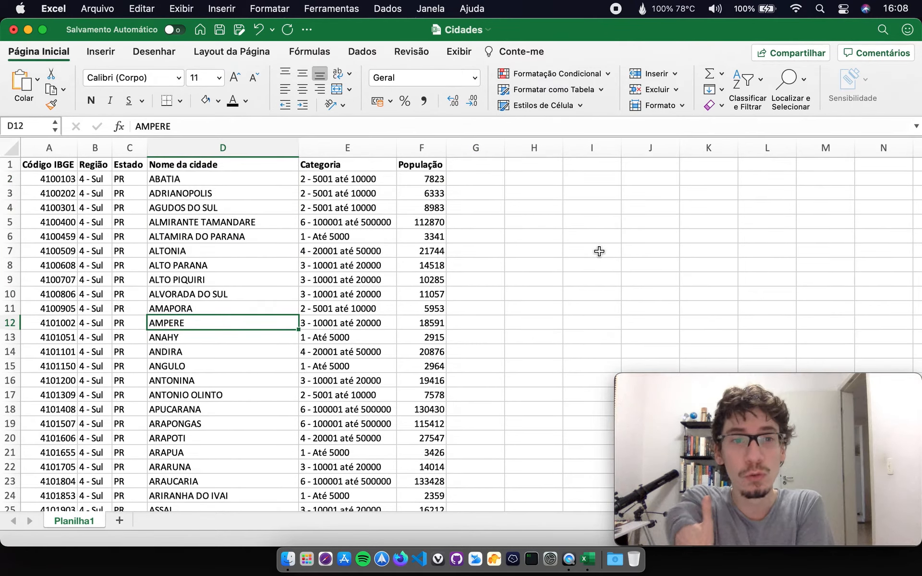
scroll(625, 243, "down", 20)
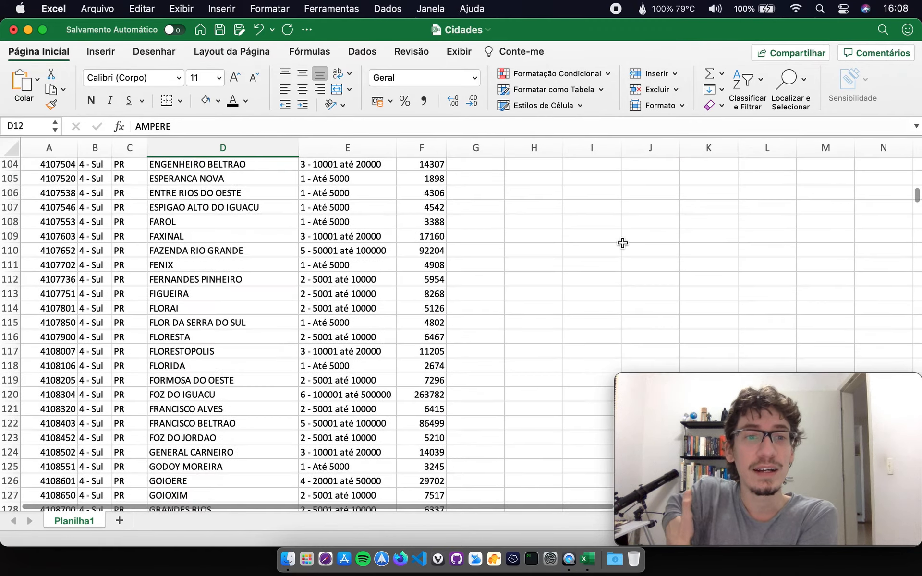
scroll(623, 250, "up", 8)
scroll(622, 261, "up", 15)
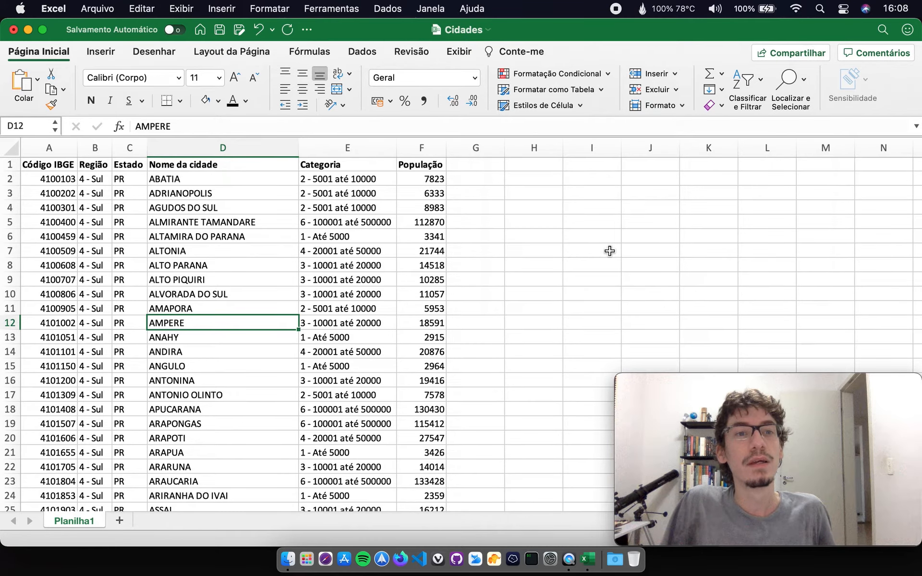
Select the city names from D2 to D214 as one range, clear the selection and return to the start of the list.
left_click(170, 178)
scroll(243, 317, "down", 20)
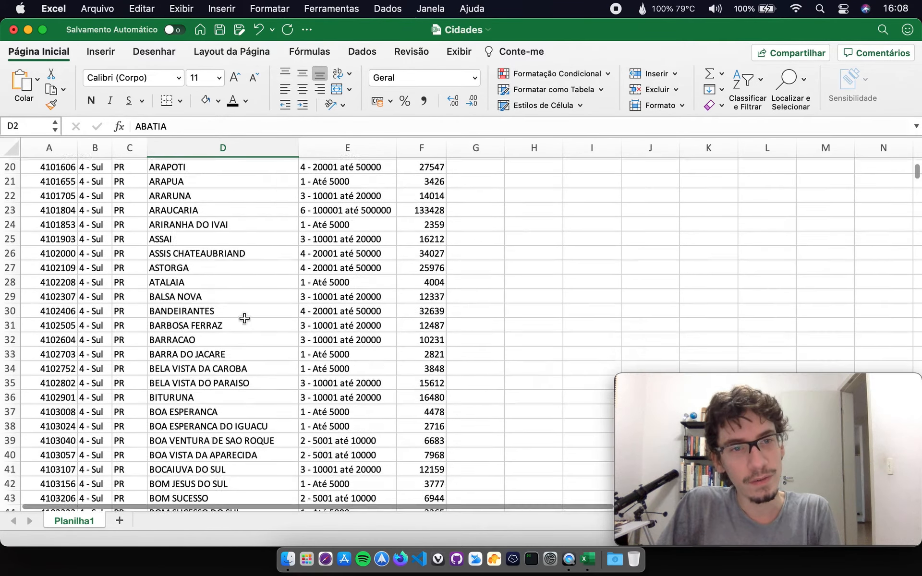
scroll(244, 322, "down", 20)
left_click(249, 399, "shift")
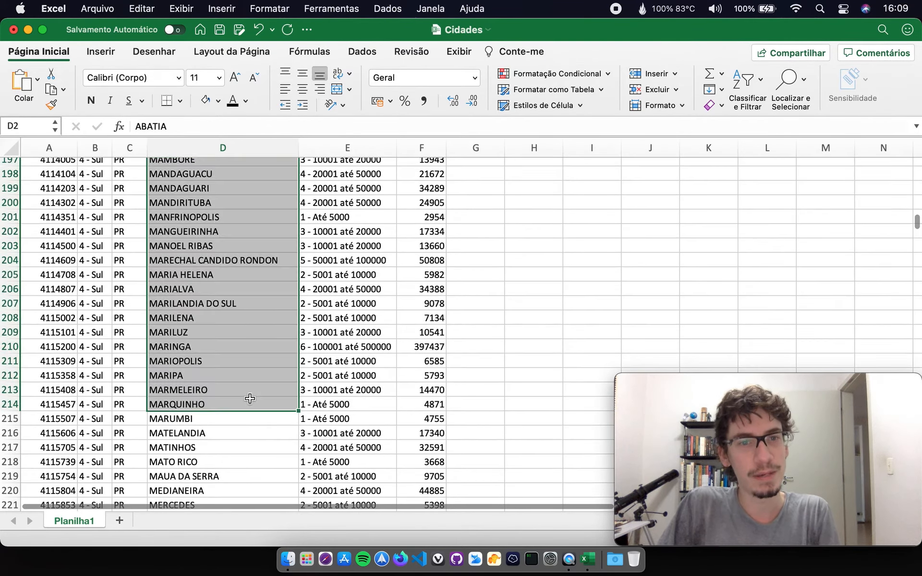
left_click(538, 238)
scroll(532, 237, "up", 20)
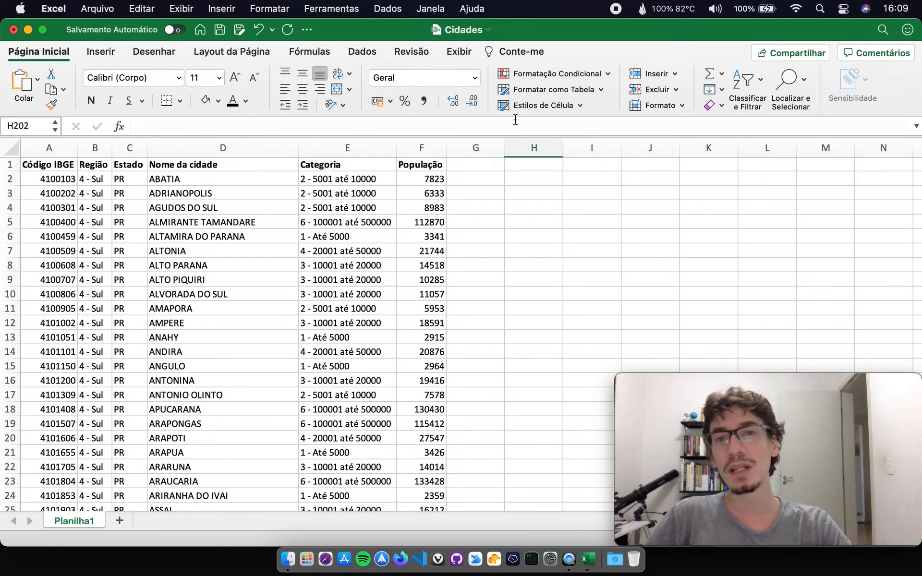
left_click(564, 75)
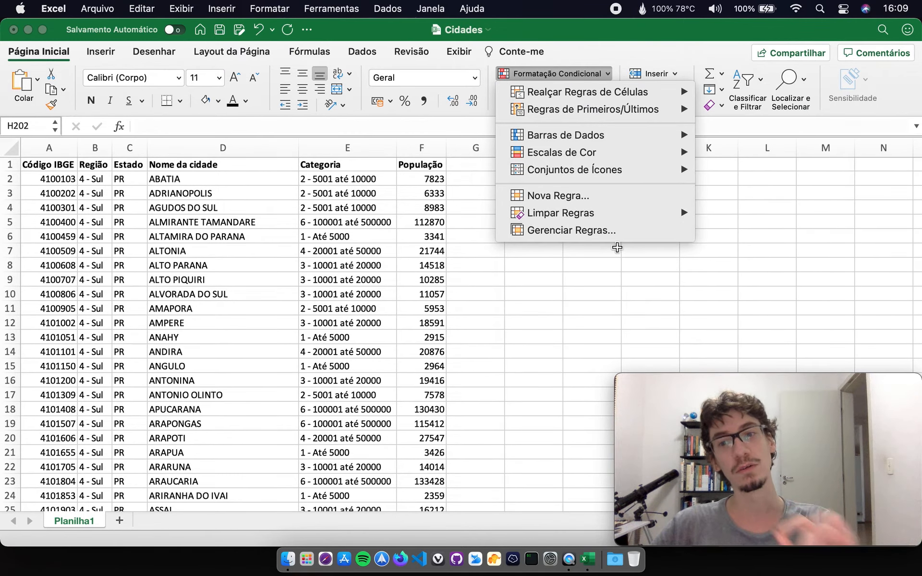
left_click(587, 73)
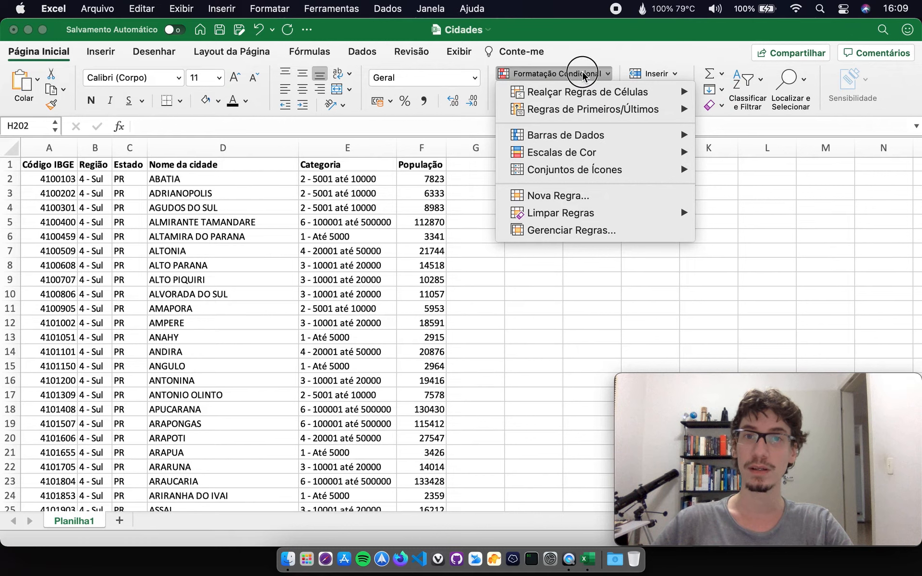
left_click(587, 73)
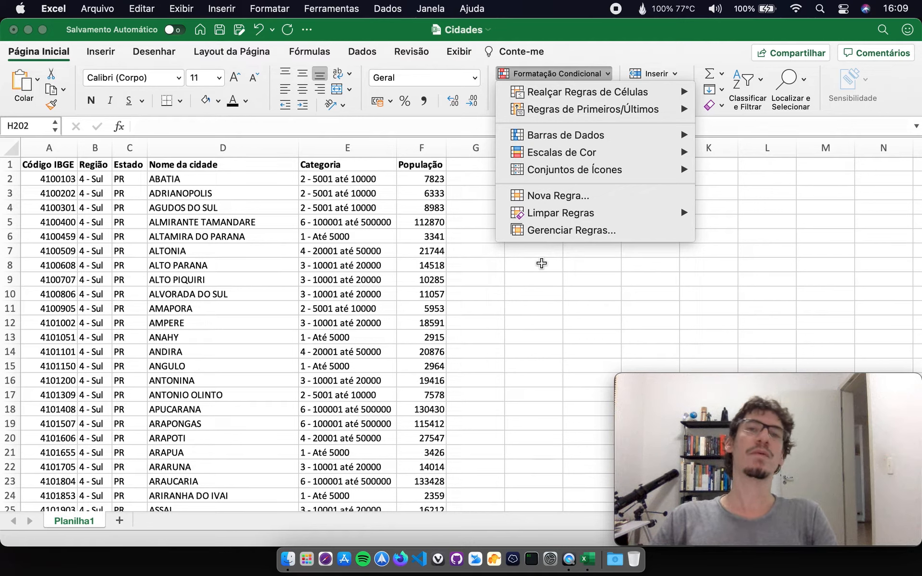
mouse_move(587, 96)
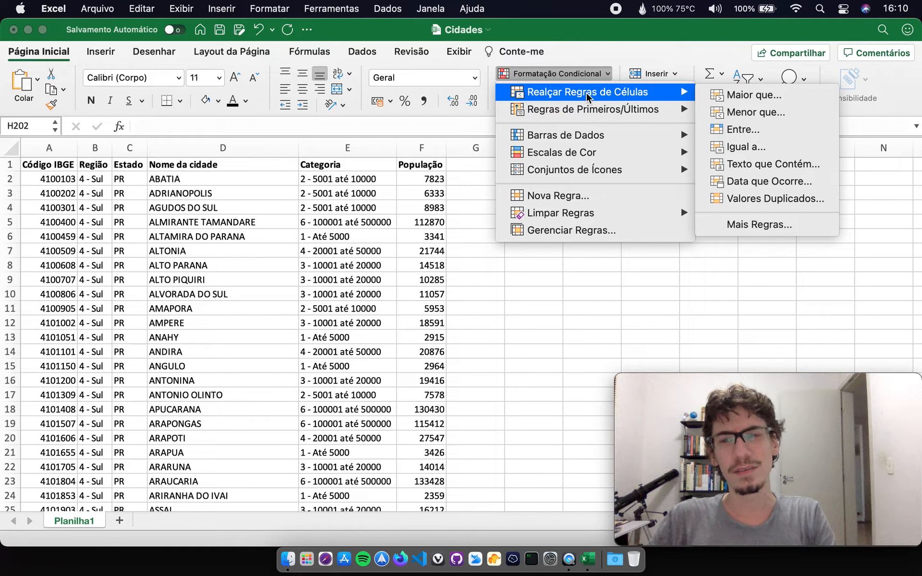
left_click(457, 186)
Start a cell highlighting rule for the entire População column, with the condition set to values greater than or equal to 200000.
left_click(422, 148)
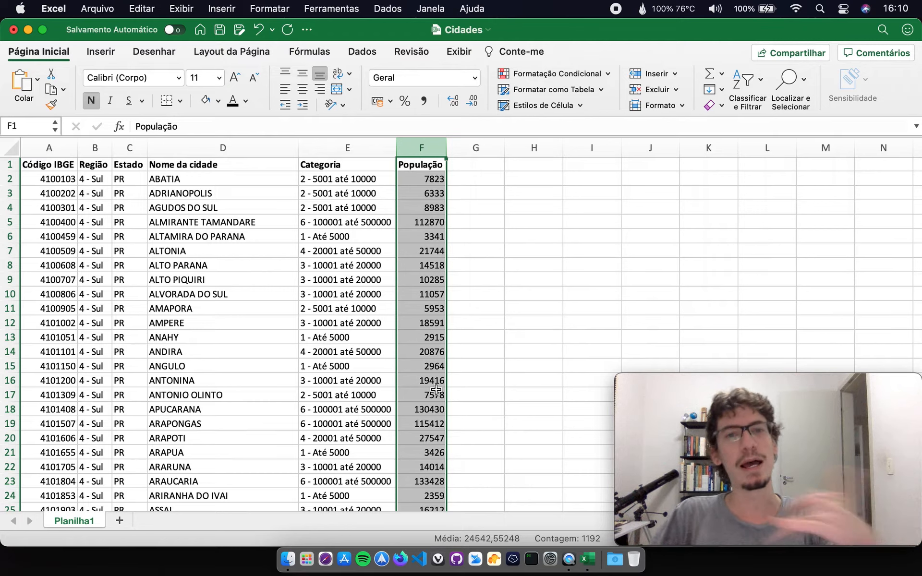
left_click(488, 219)
left_click(423, 148)
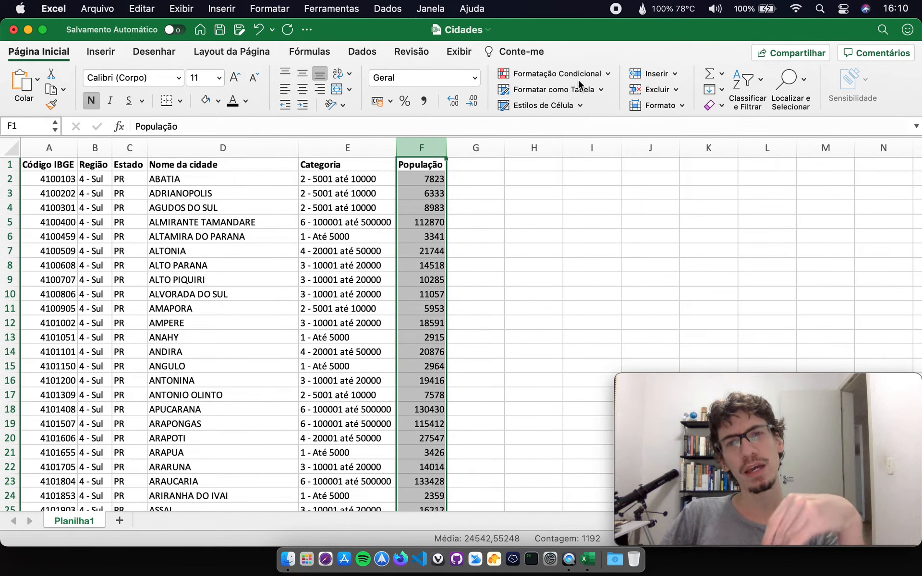
left_click(556, 76)
mouse_move(684, 94)
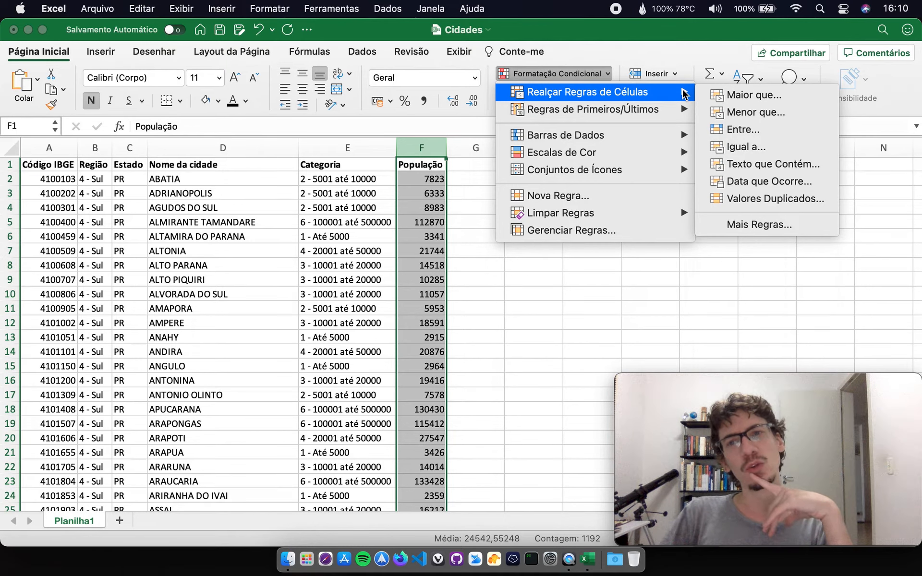
left_click(766, 95)
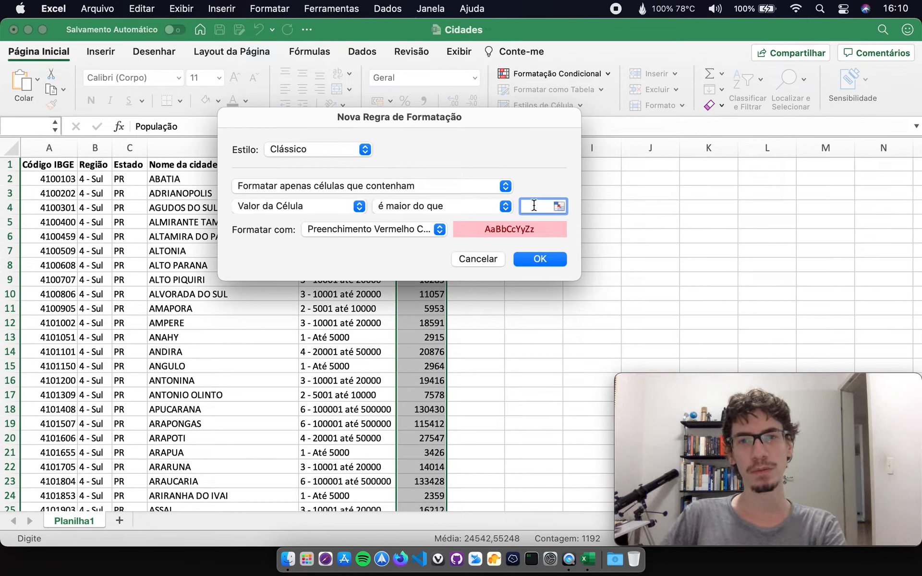
left_click(268, 206)
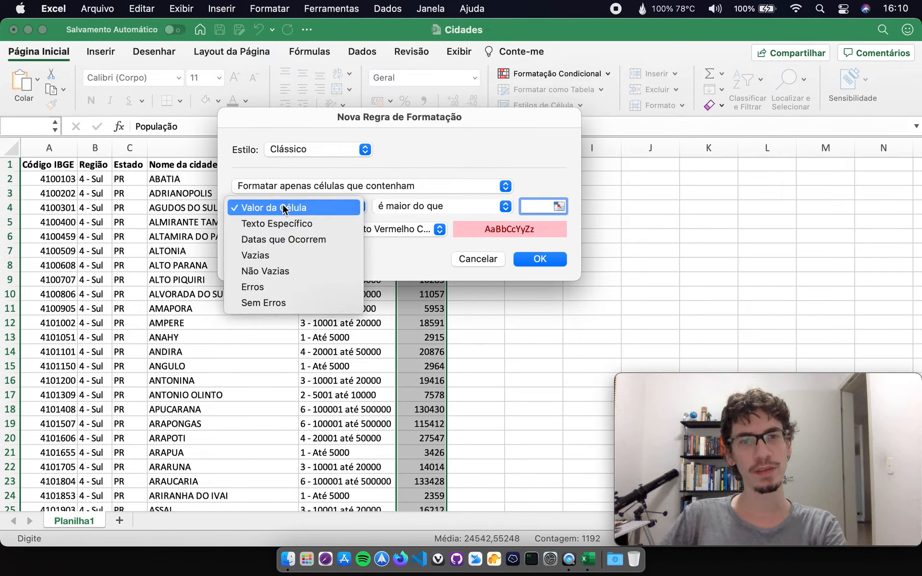
left_click(393, 208)
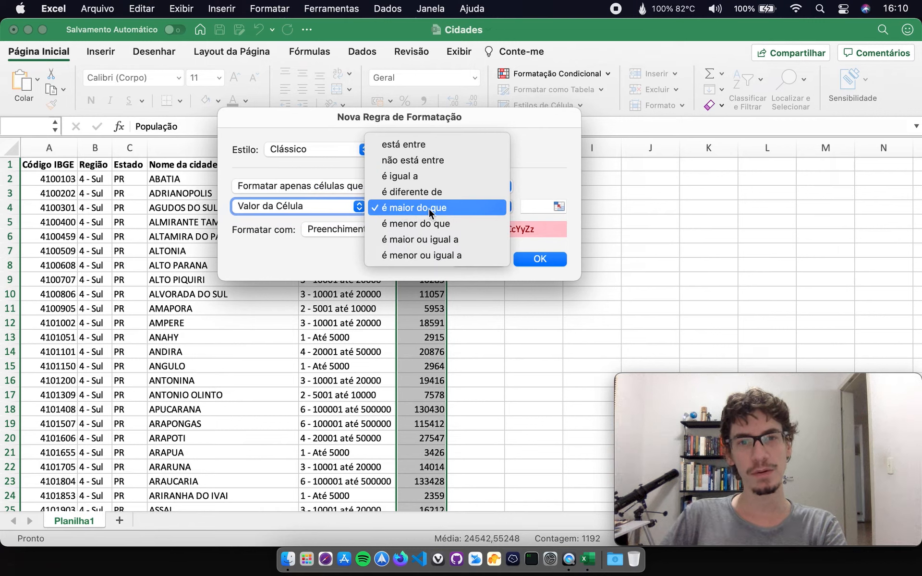
left_click(429, 208)
left_click(542, 207)
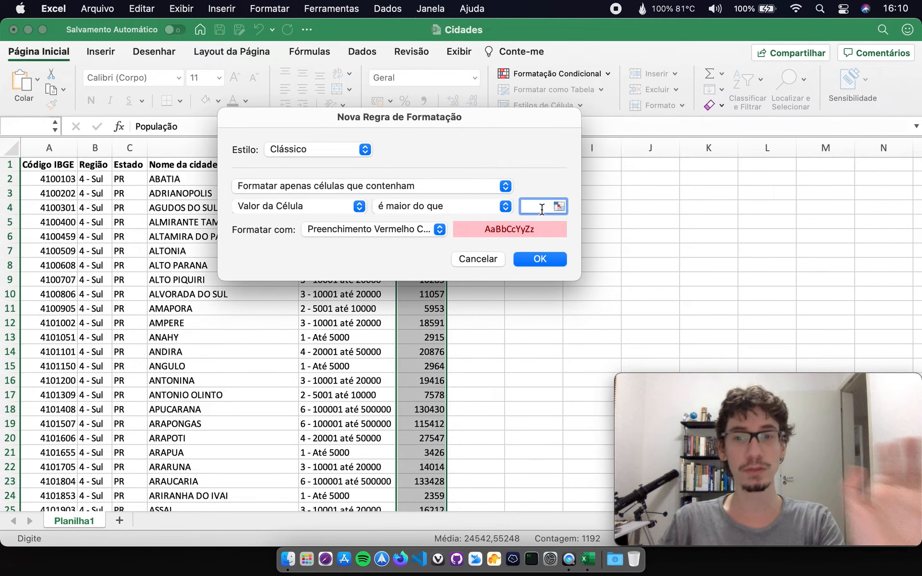
type("2000")
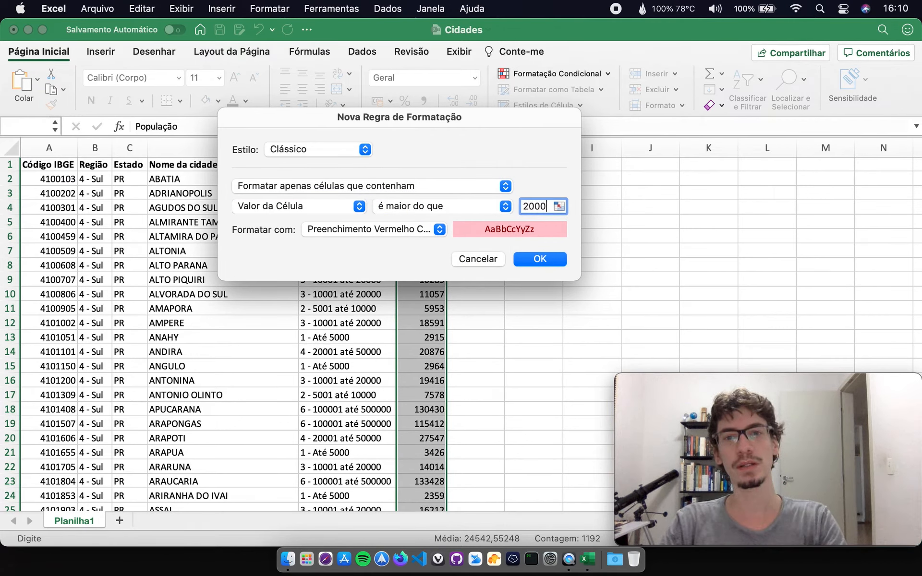
key("BackSpace")
type("0000")
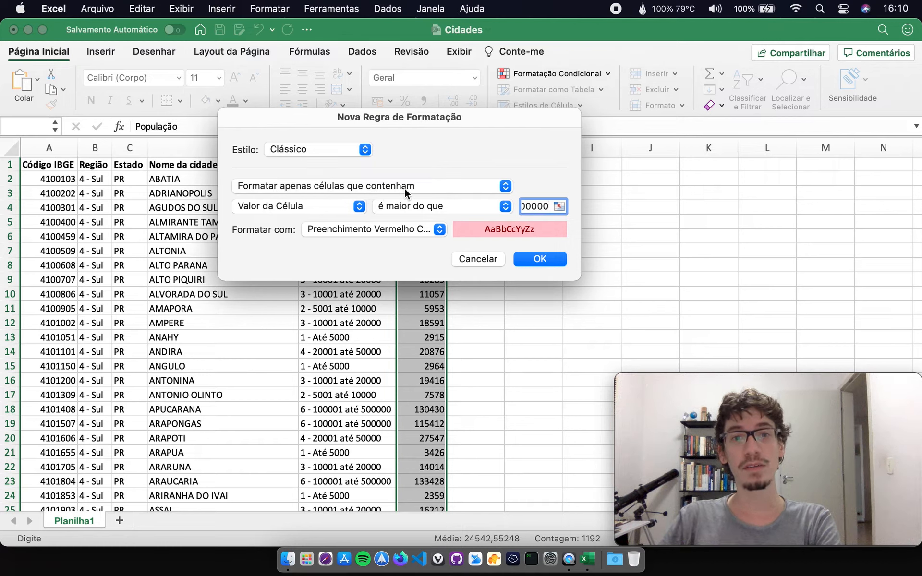
left_click(387, 206)
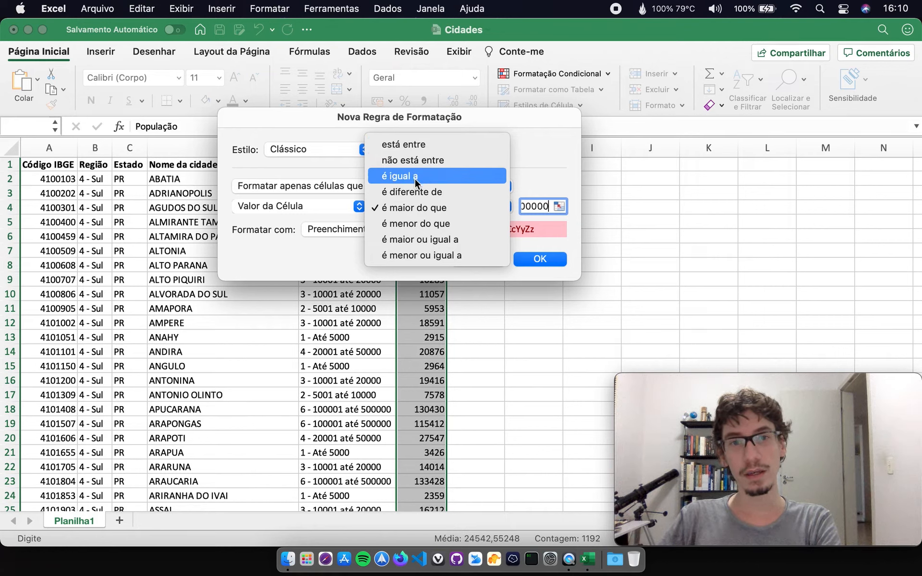
left_click(445, 238)
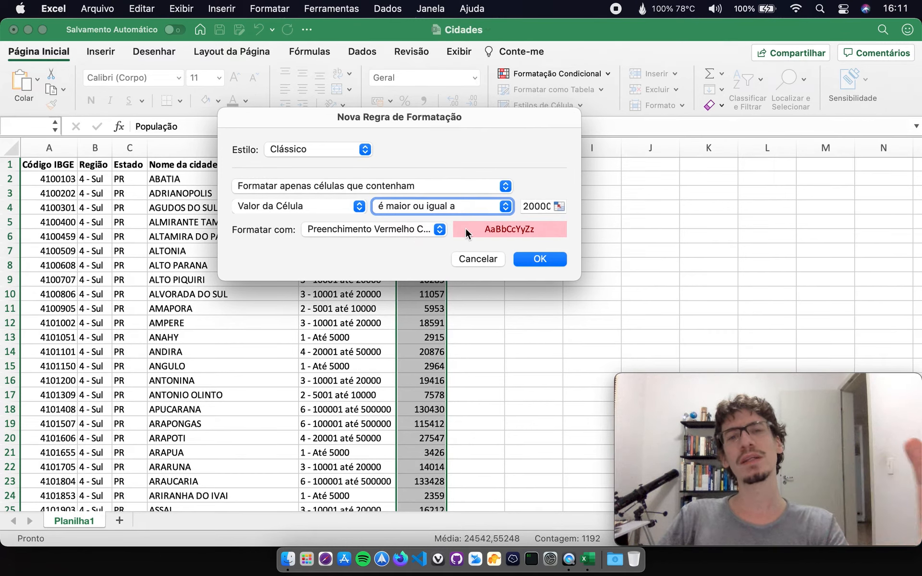
Try the yellow fill, light red fill, red text, red border and light red with dark red text presets, and discard the rule.
left_click(417, 231)
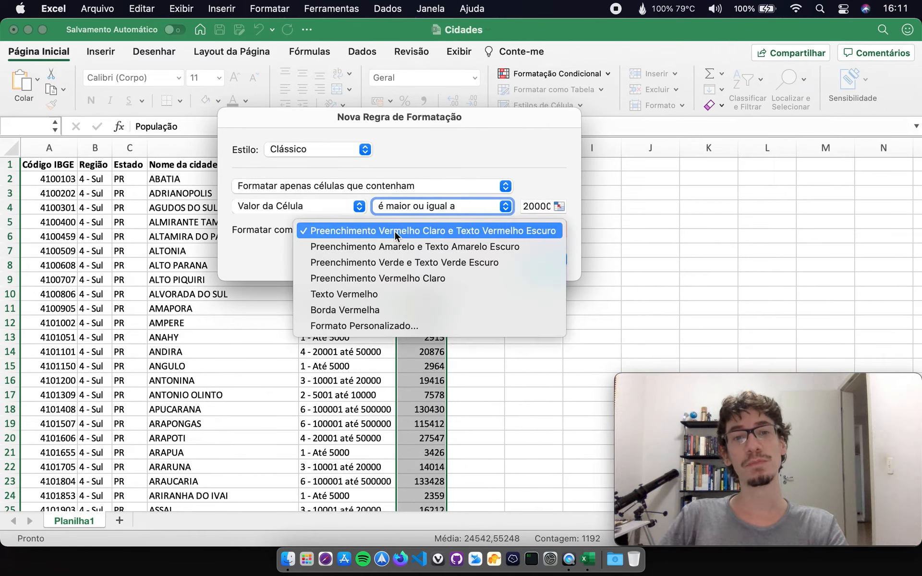
left_click(420, 245)
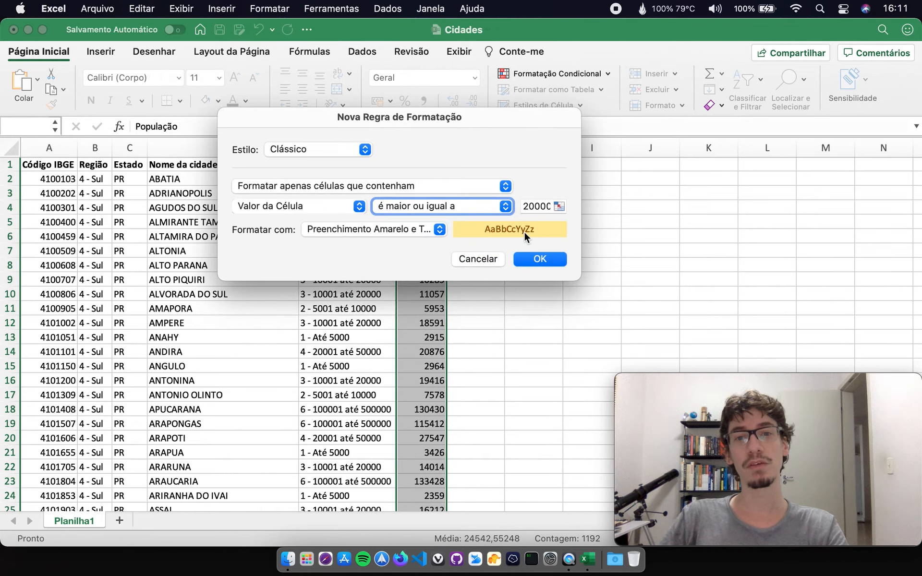
left_click(426, 233)
left_click(402, 261)
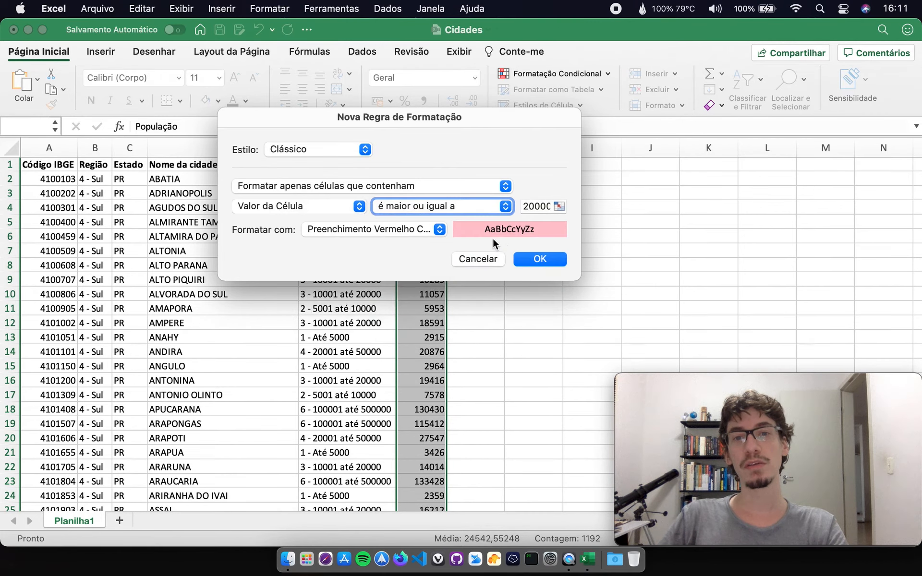
left_click(408, 233)
left_click(372, 249)
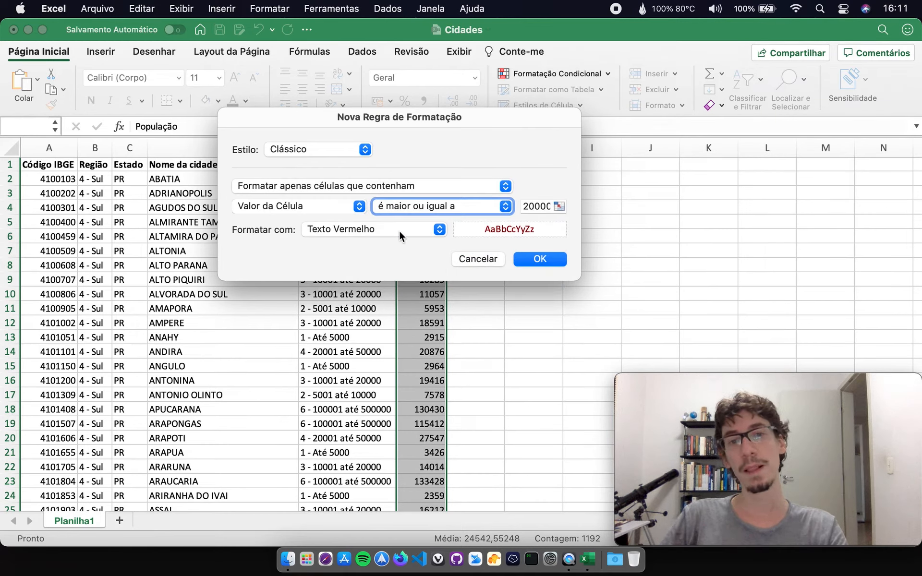
left_click(440, 229)
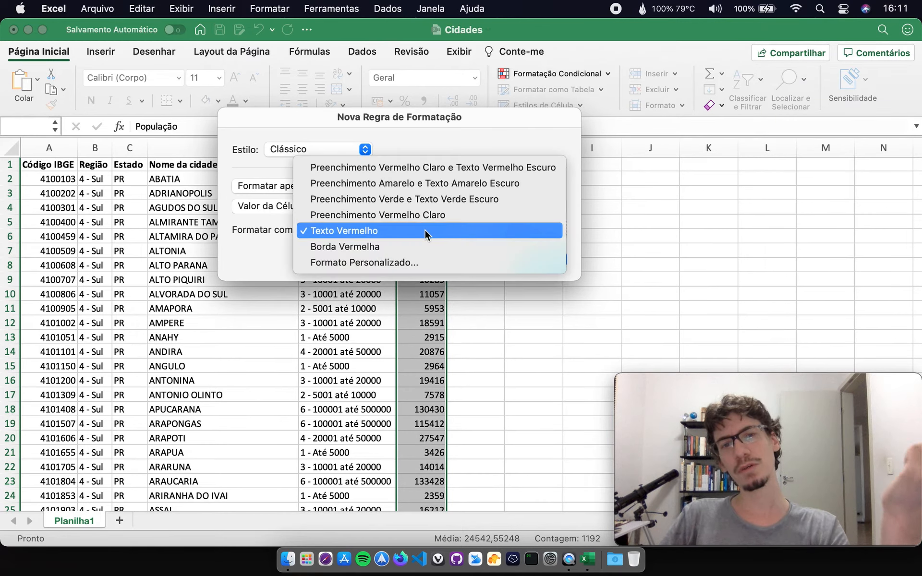
left_click(363, 250)
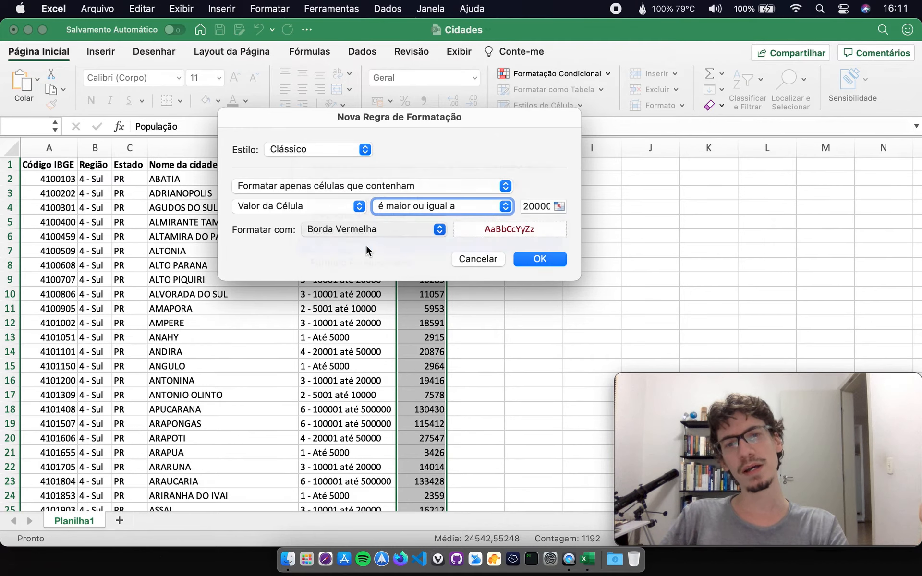
left_click(388, 233)
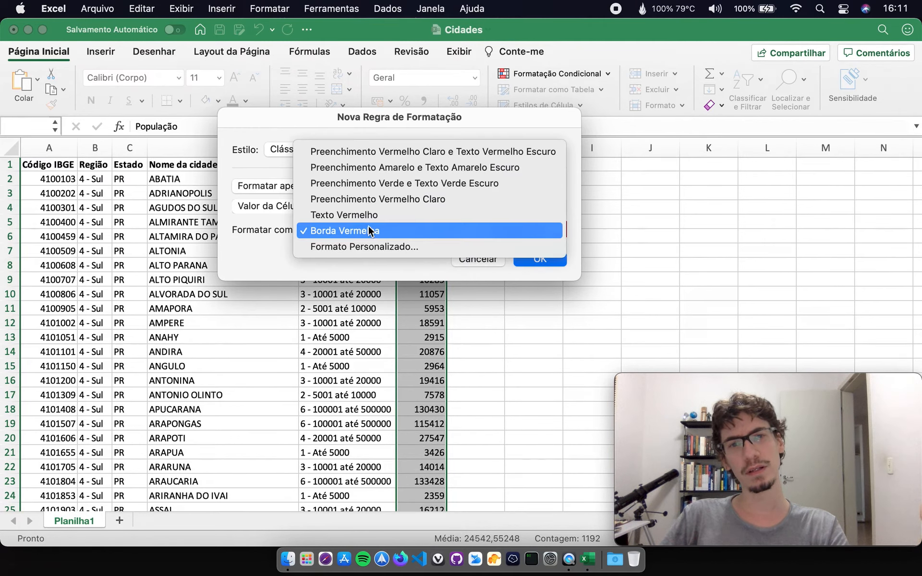
left_click(388, 155)
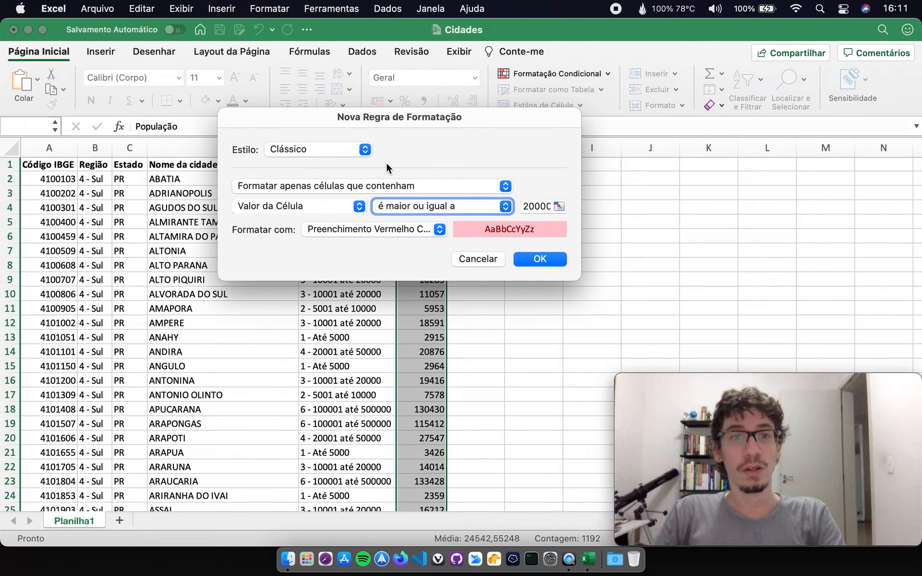
left_click(495, 257)
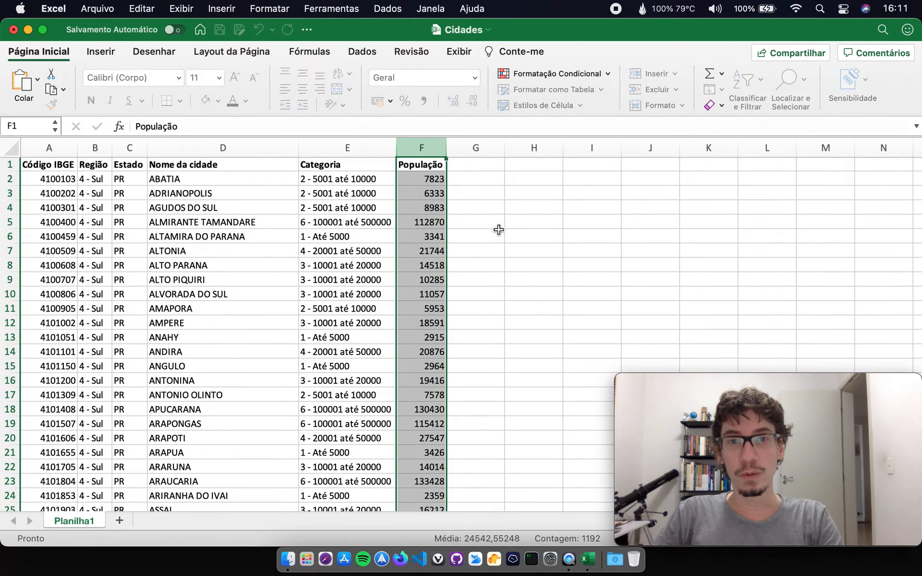
Highlight values greater than or equal to 200000 throughout the População column with a conditional light red fill and dark red text.
left_click(484, 194)
left_click(403, 153)
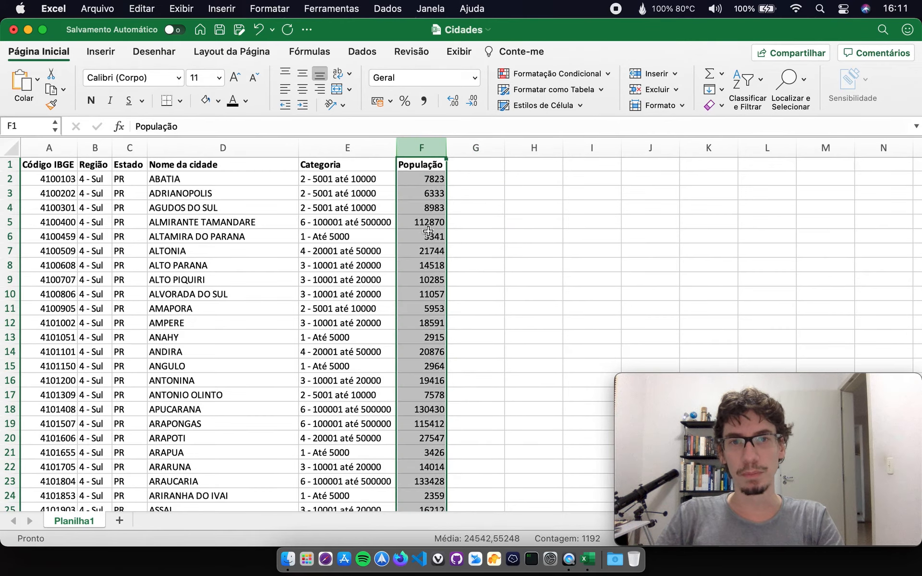
scroll(428, 234, "down", 10)
scroll(427, 234, "up", 10)
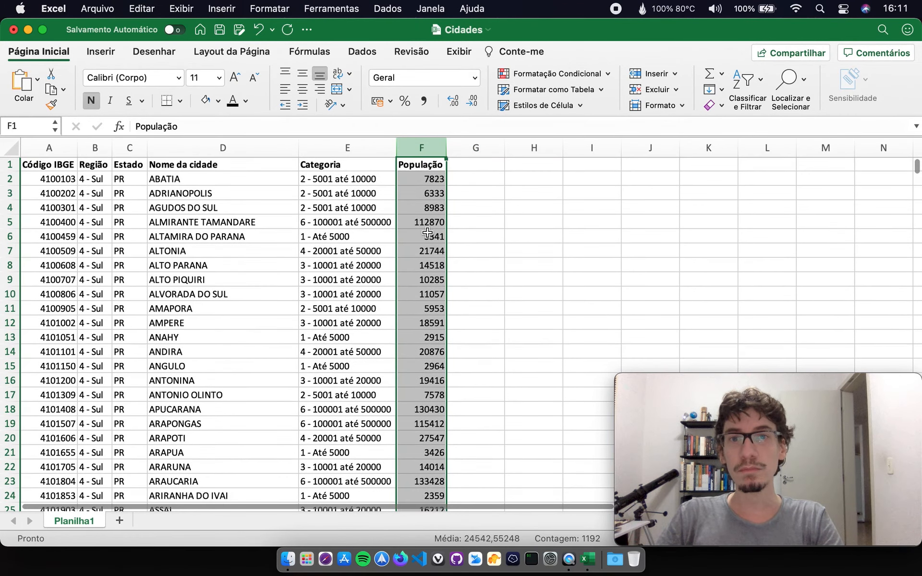
left_click(604, 74)
mouse_move(673, 92)
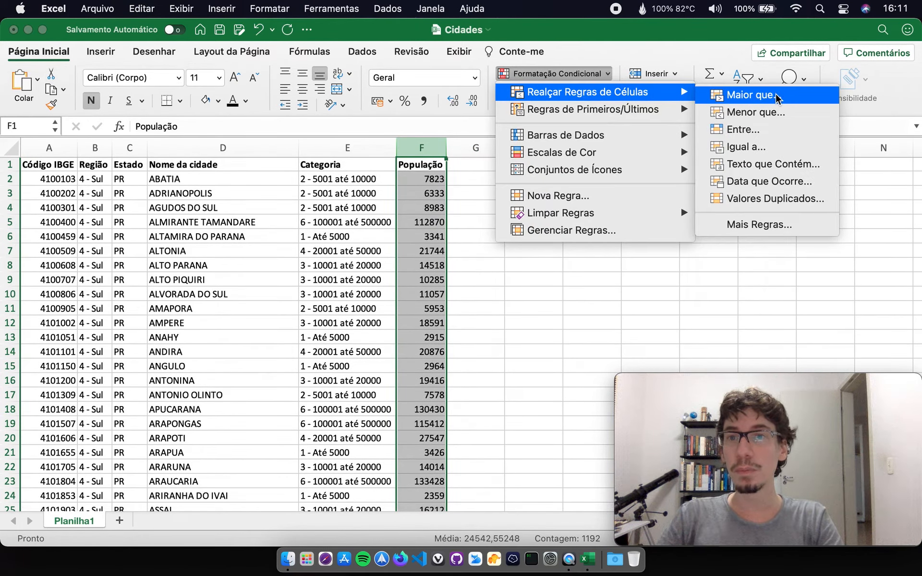
left_click(752, 98)
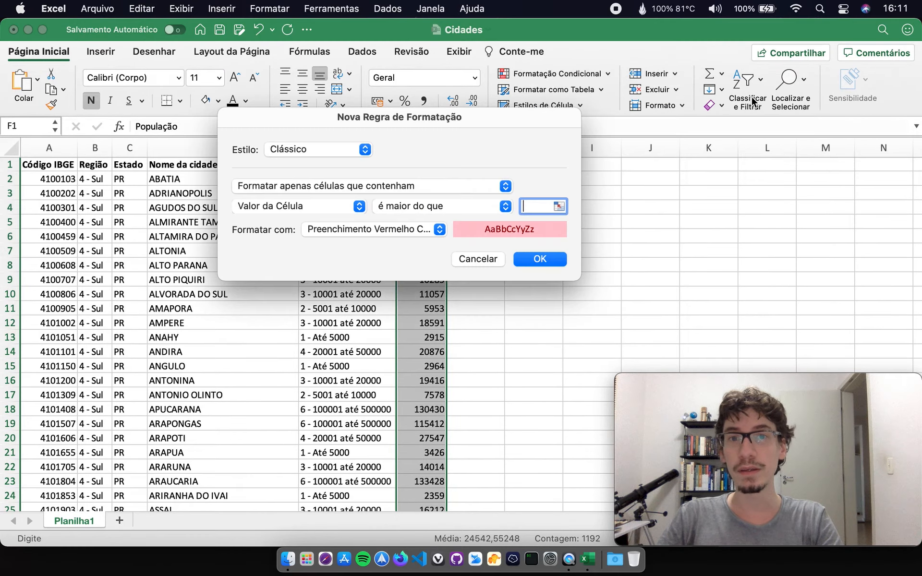
left_click(445, 206)
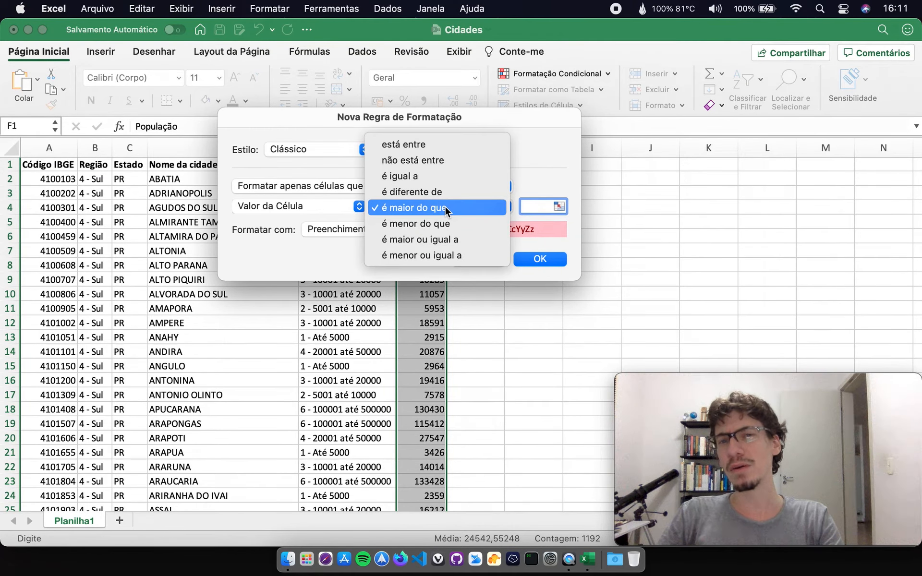
left_click(448, 238)
type("2")
type("00000")
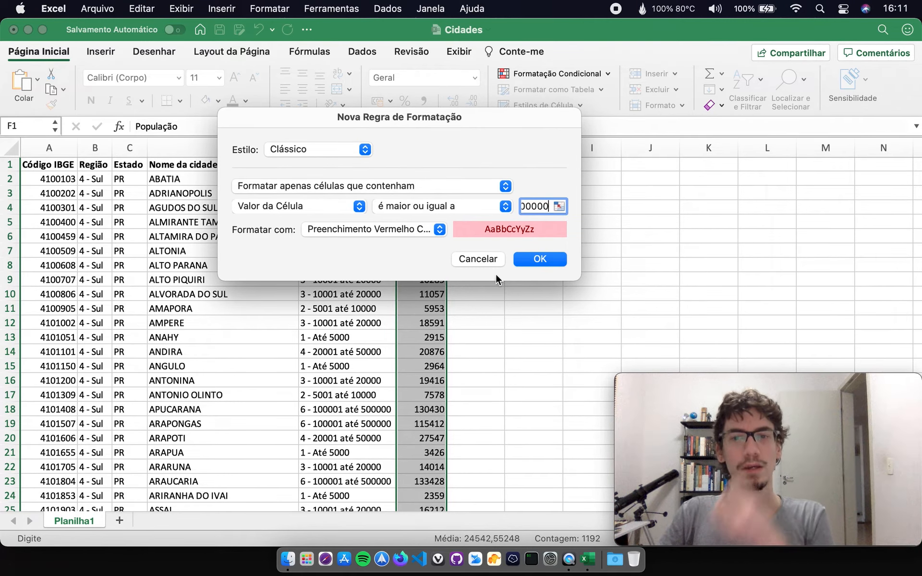
left_click(528, 260)
left_click(528, 261)
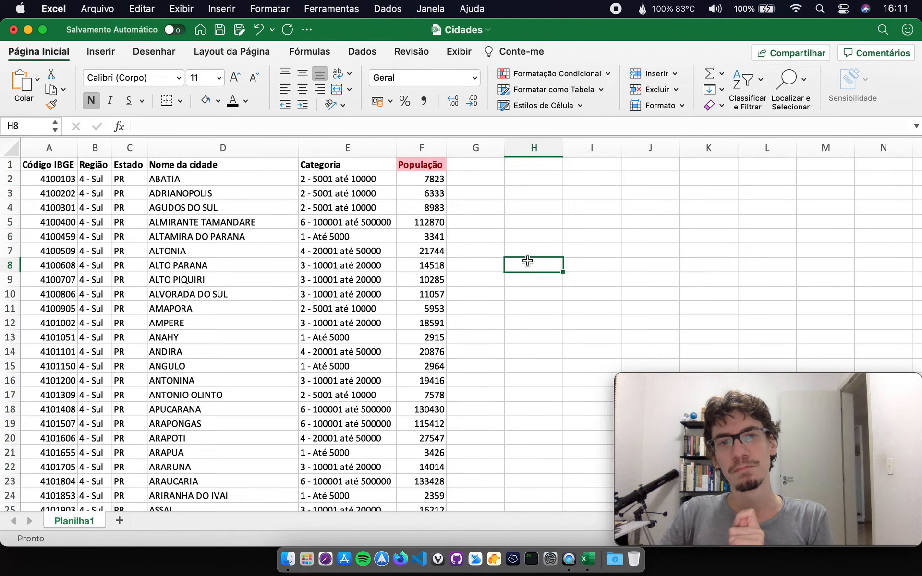
Examine the city list down past row 90 to check which population values the rule highlights.
scroll(529, 257, "down", 3)
scroll(528, 257, "down", 15)
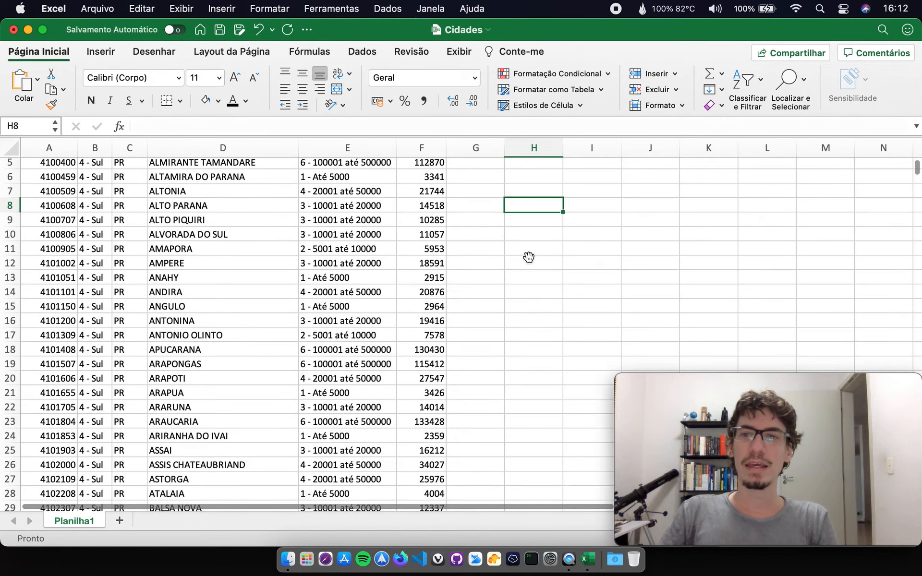
scroll(528, 258, "down", 5)
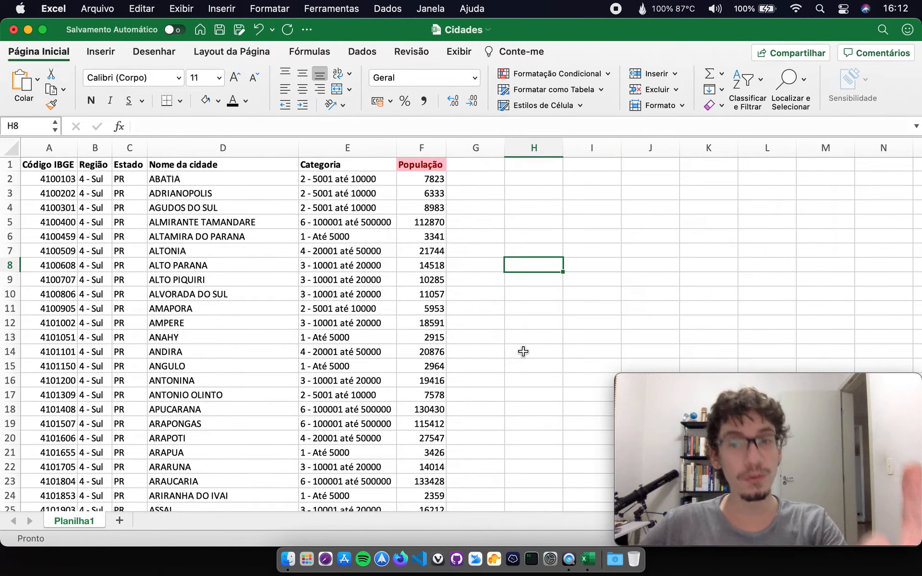
scroll(500, 315, "down", 5)
scroll(500, 314, "down", 15)
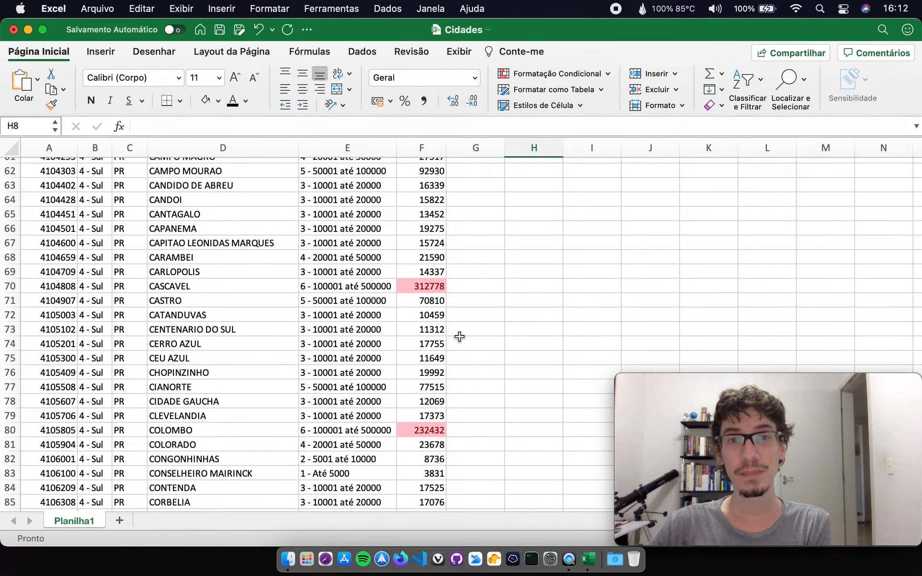
scroll(460, 337, "down", 3)
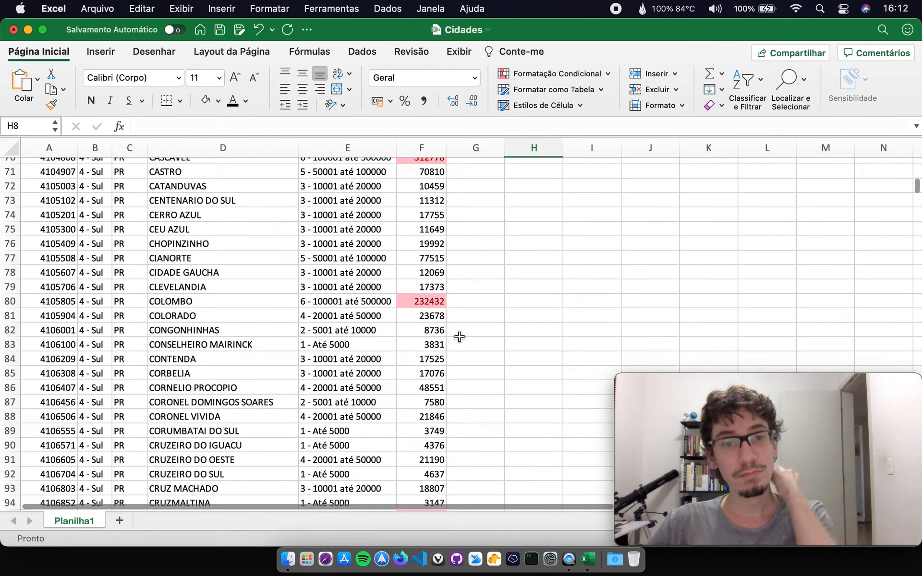
Change the population of Fazenda Rio Grande in row 110 to 392204 to test the highlighting rule.
scroll(460, 337, "down", 2)
scroll(460, 337, "down", 6)
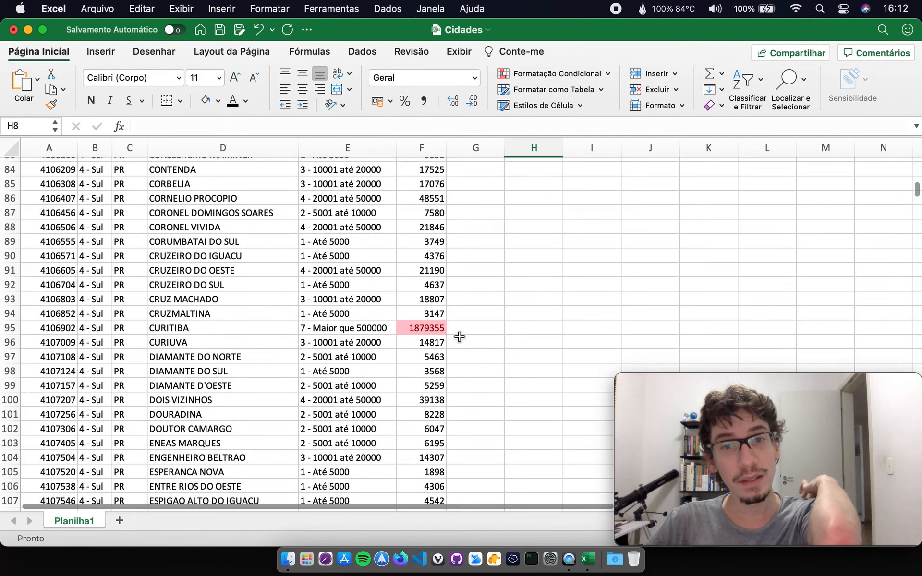
scroll(457, 337, "down", 3)
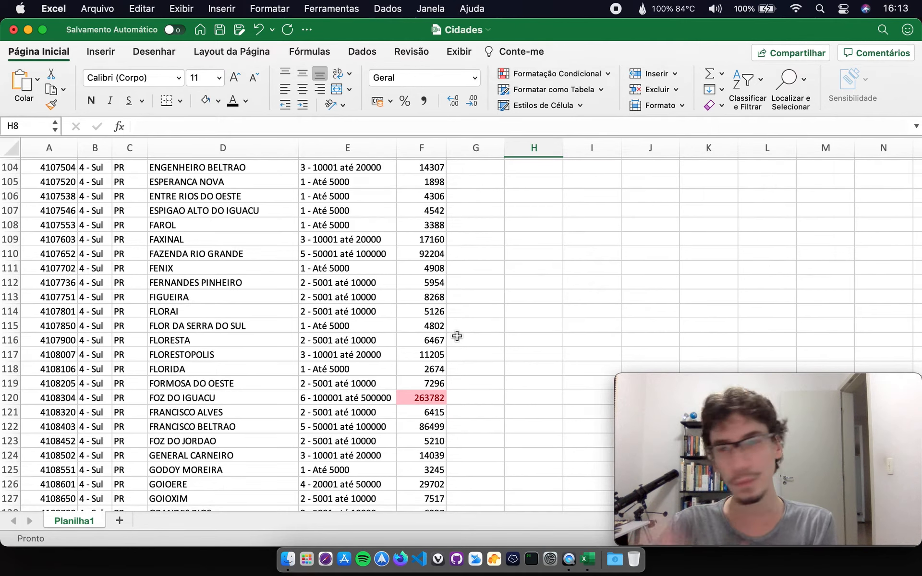
left_click(432, 253)
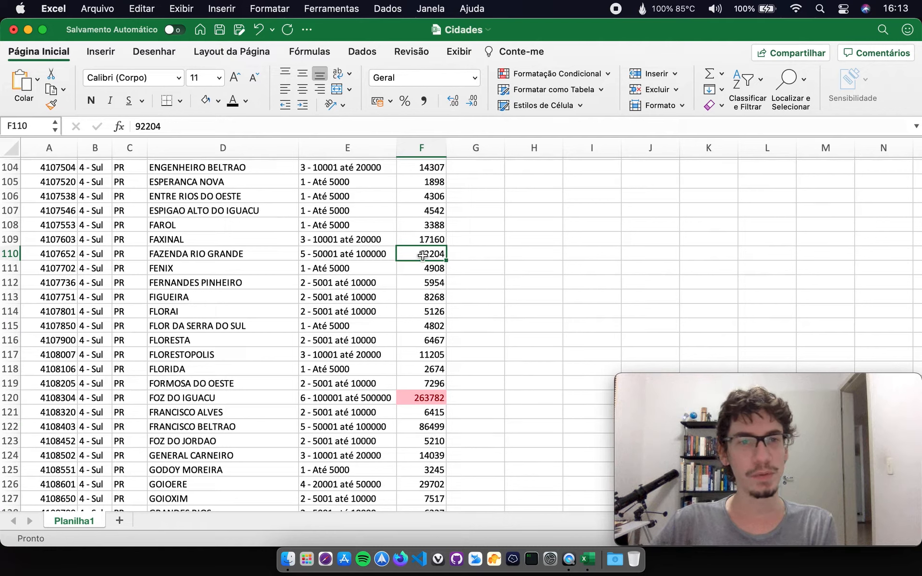
double_click(419, 254)
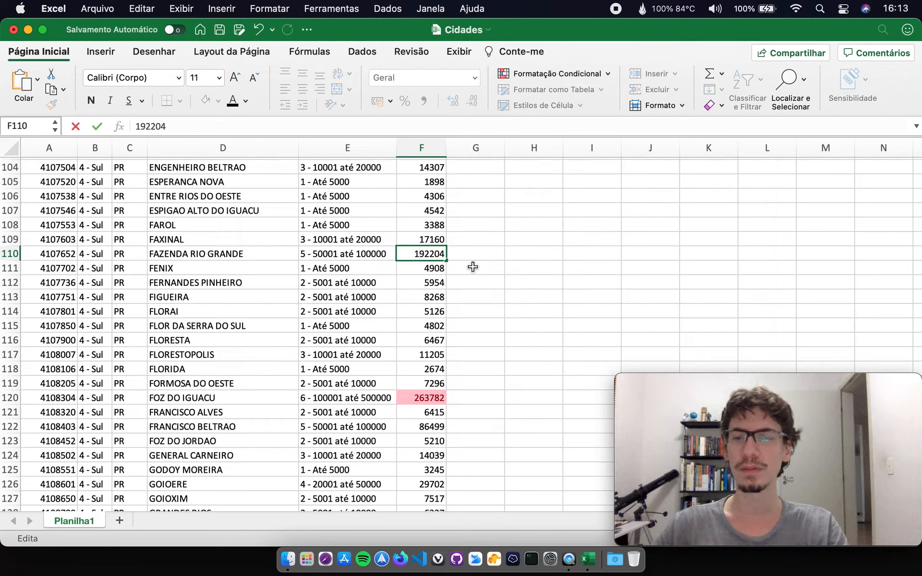
type("3")
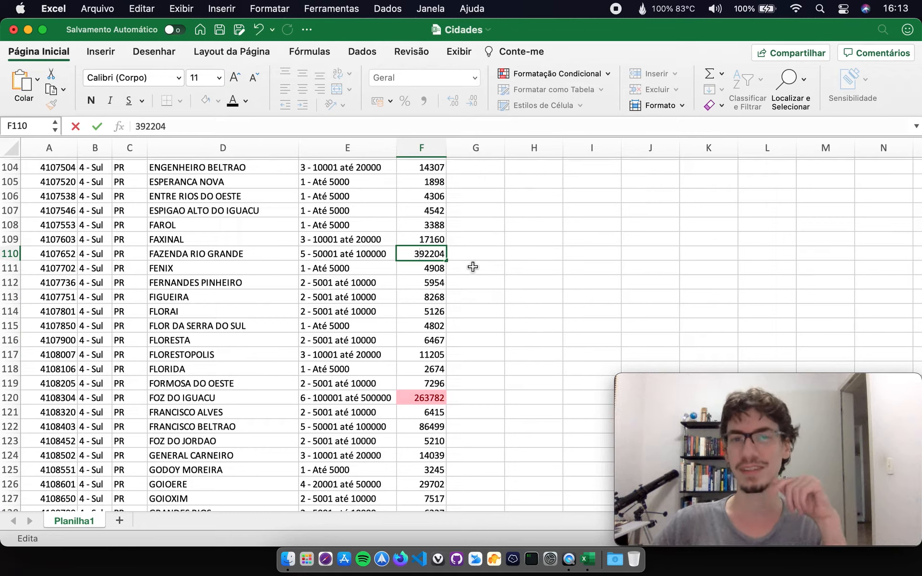
left_click(483, 254)
key("Left")
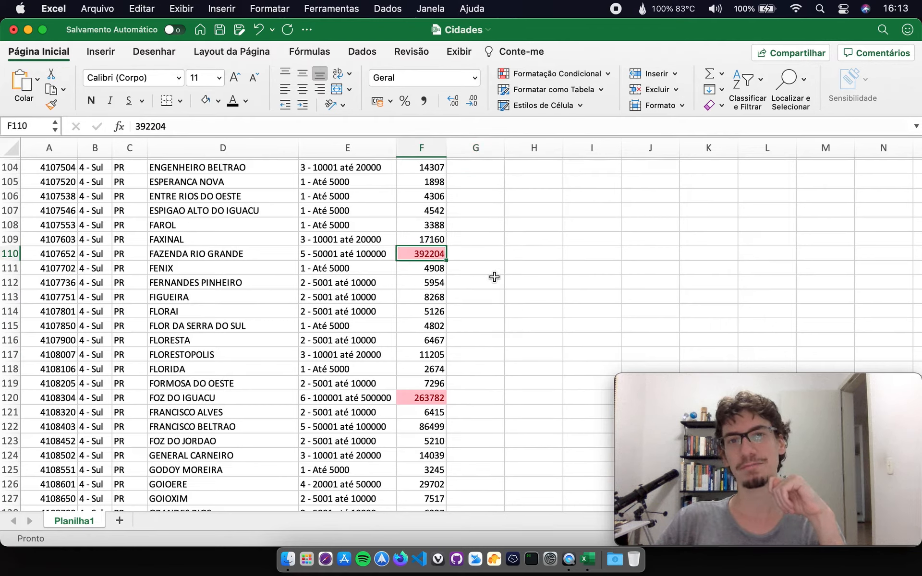
Restore Fazenda Rio Grande's population to 92204.
double_click(419, 255)
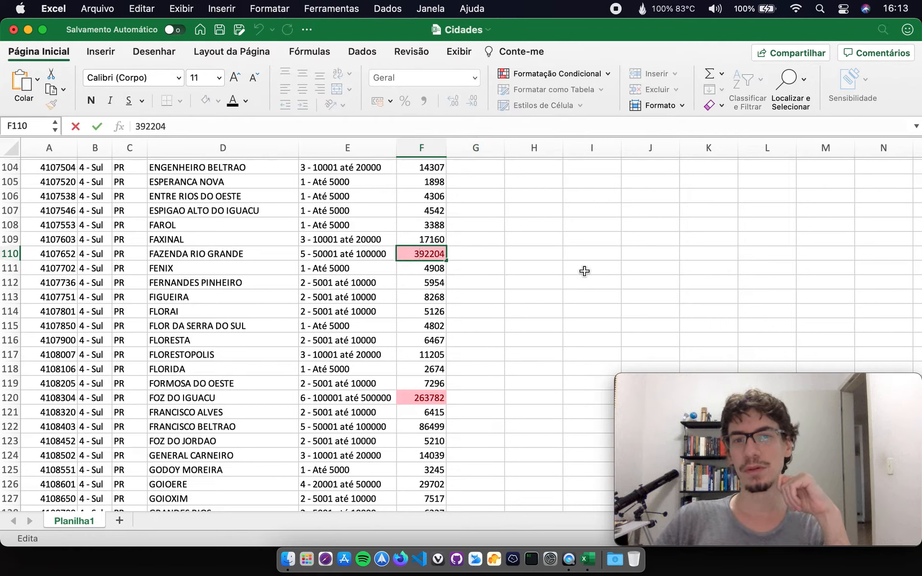
key("BackSpace")
key("Return")
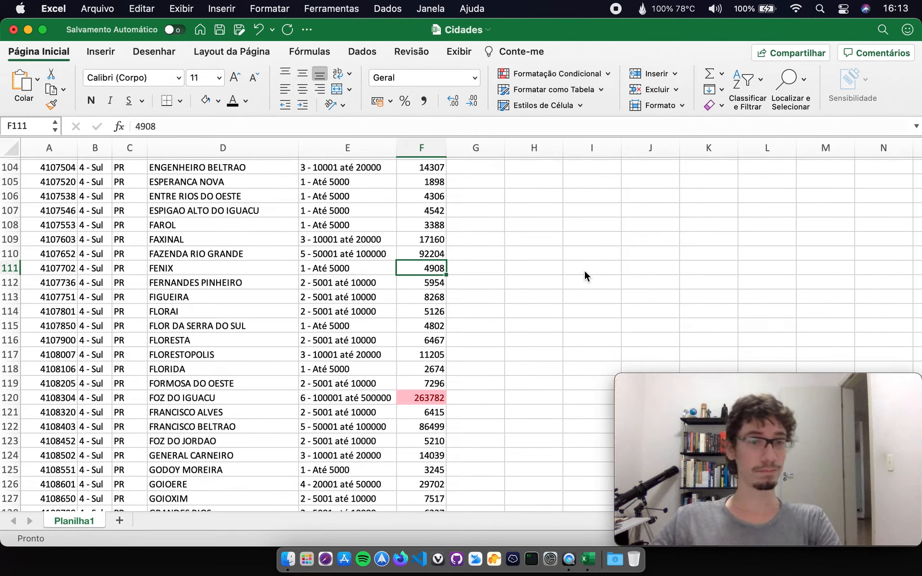
Review the city list across the first 150 or so rows to check which populations the rule highlights.
scroll(584, 269, "down", 6)
scroll(579, 273, "up", 11)
scroll(573, 276, "up", 20)
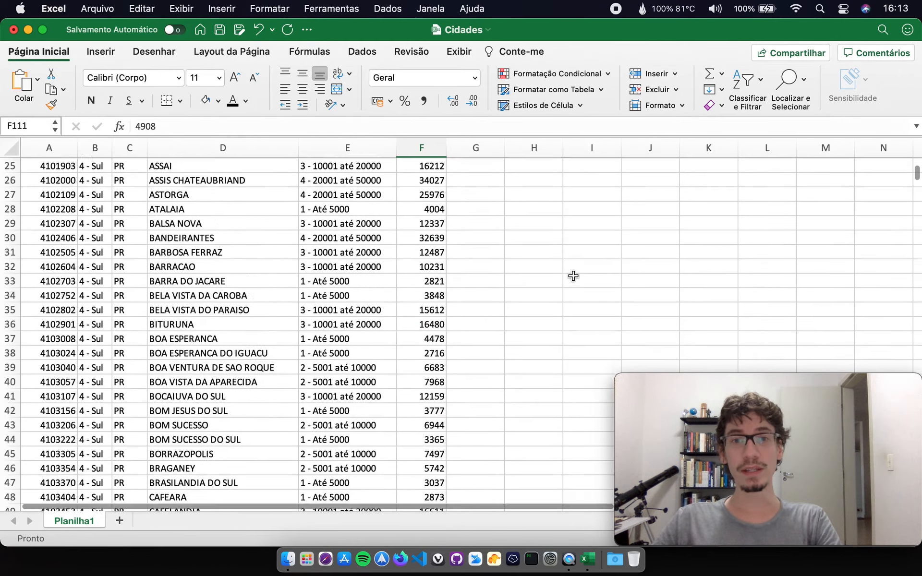
scroll(599, 284, "down", 20)
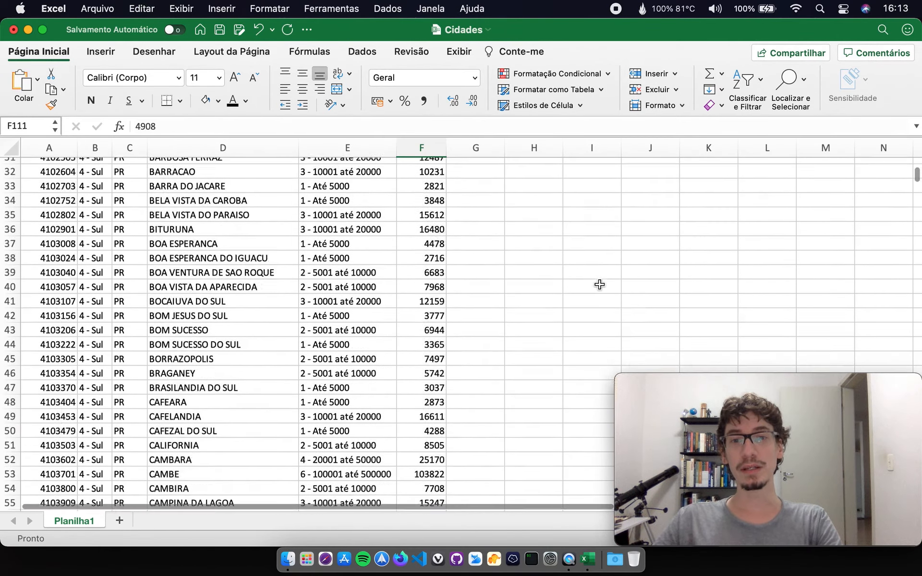
scroll(599, 284, "down", 10)
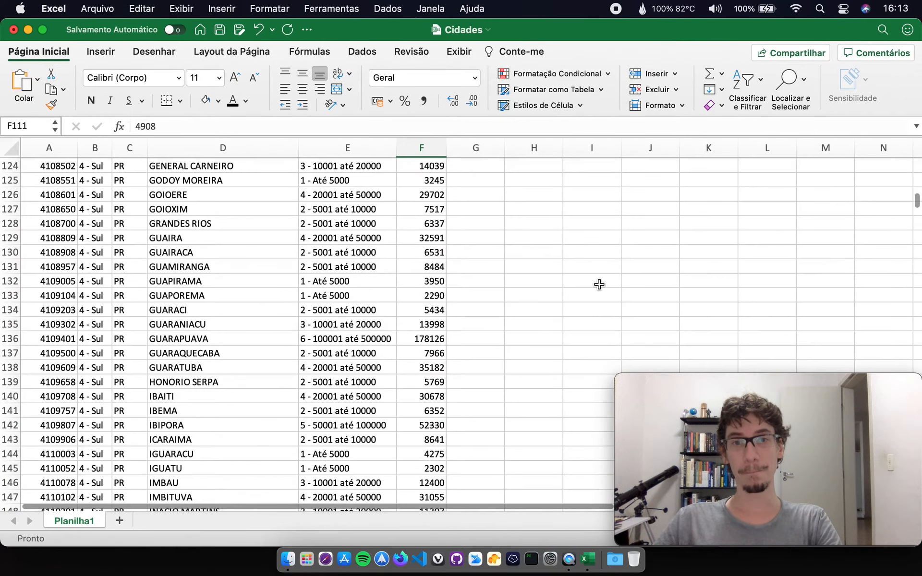
scroll(599, 285, "up", 20)
scroll(599, 284, "up", 15)
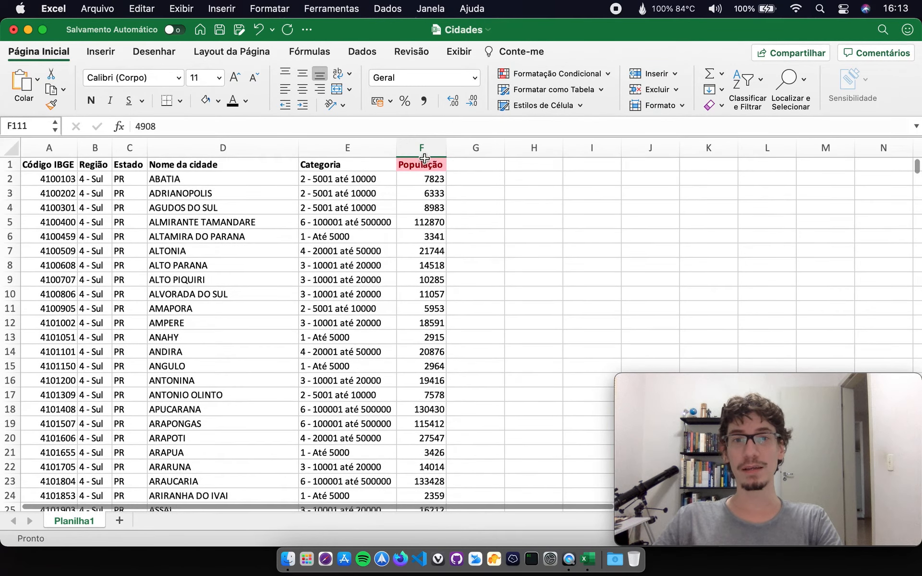
left_click(422, 147)
left_click(590, 76)
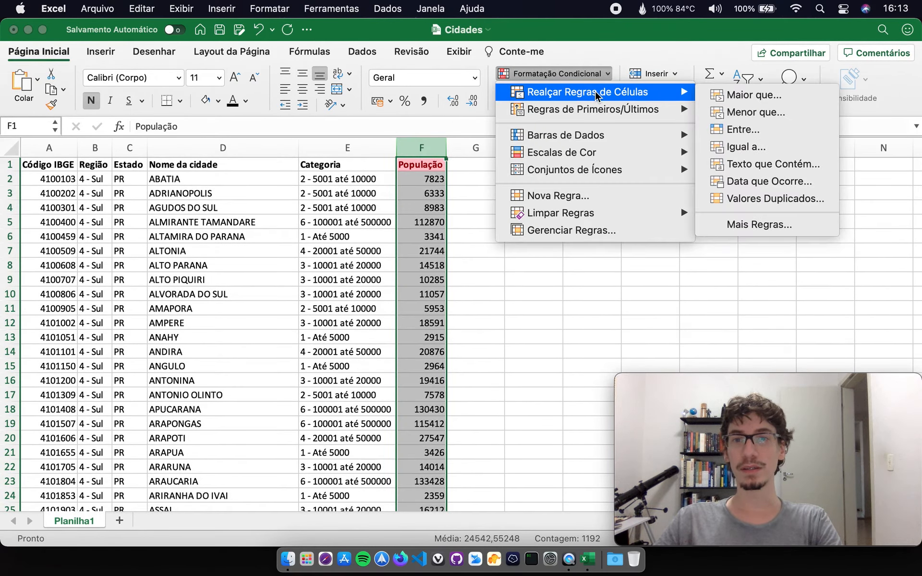
left_click(498, 270)
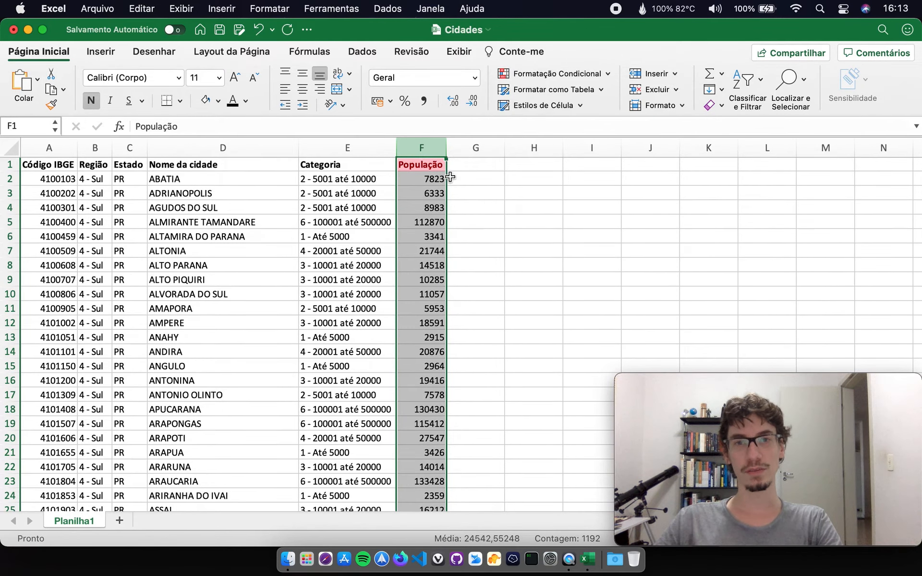
left_click(543, 74)
mouse_move(580, 217)
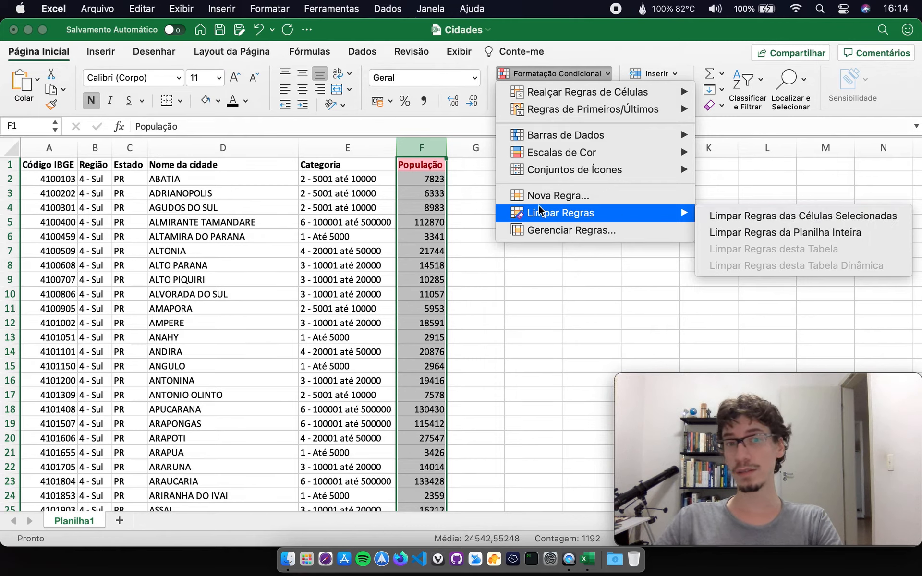
left_click(469, 207)
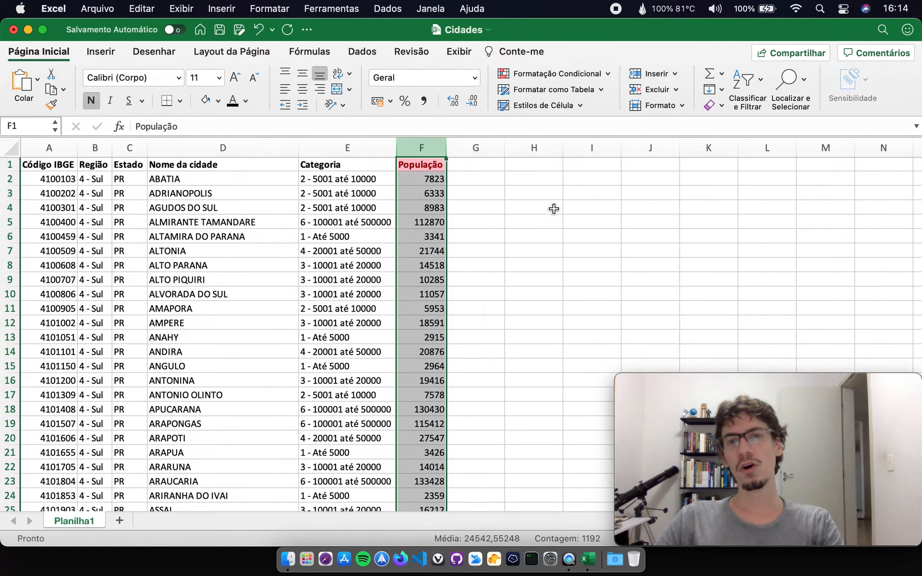
Clear the conditional formatting rules from the entire sheet.
left_click(534, 207)
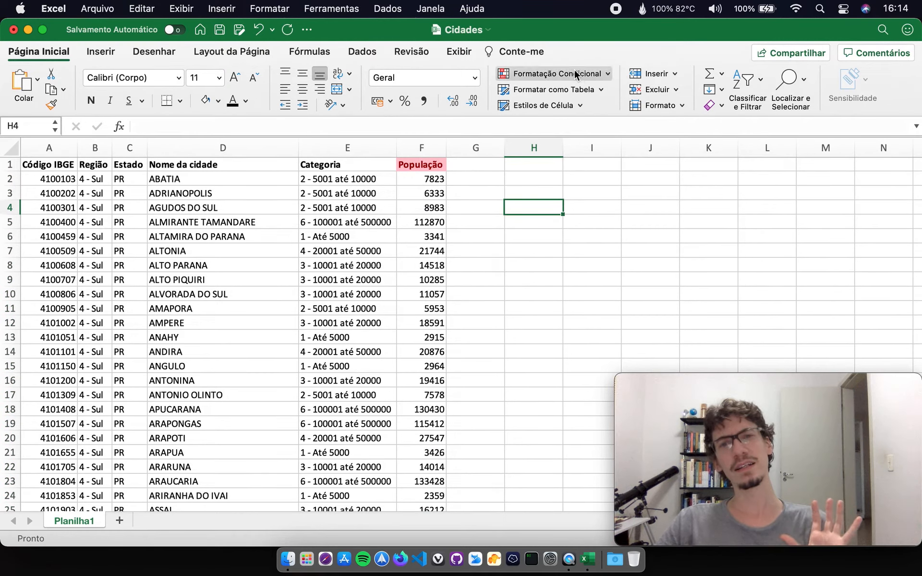
left_click(557, 74)
mouse_move(620, 212)
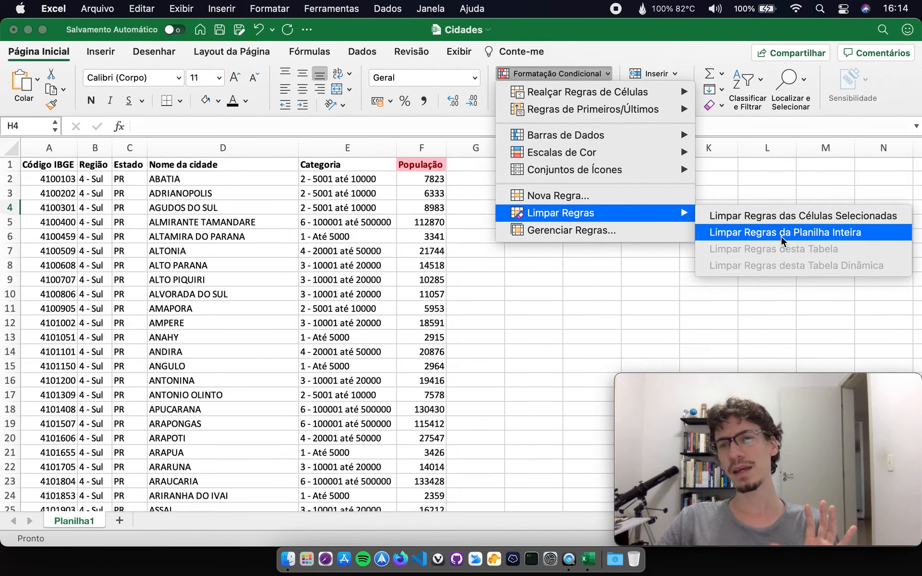
left_click(822, 236)
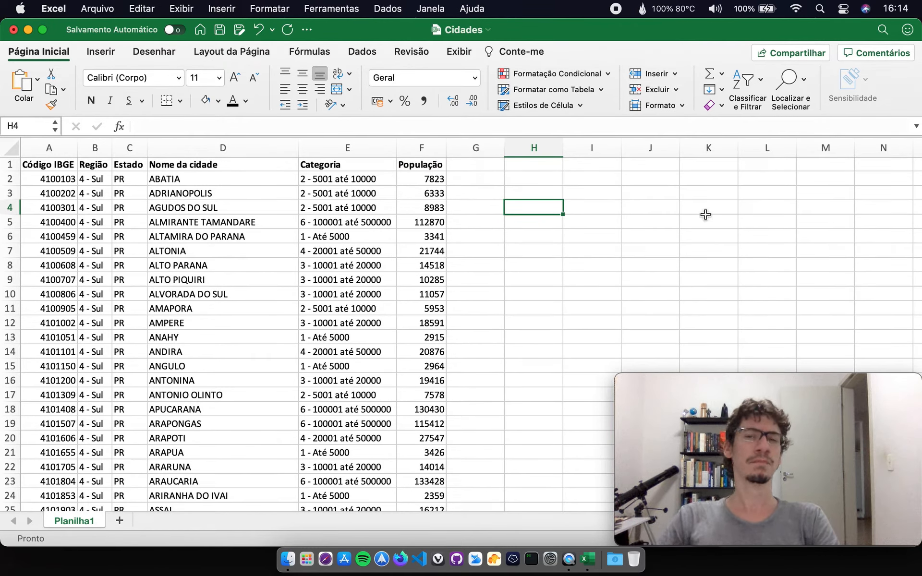
Start a cell highlighting rule for the entire População column, with the condition set to values less than or equal to 50000.
left_click(426, 148)
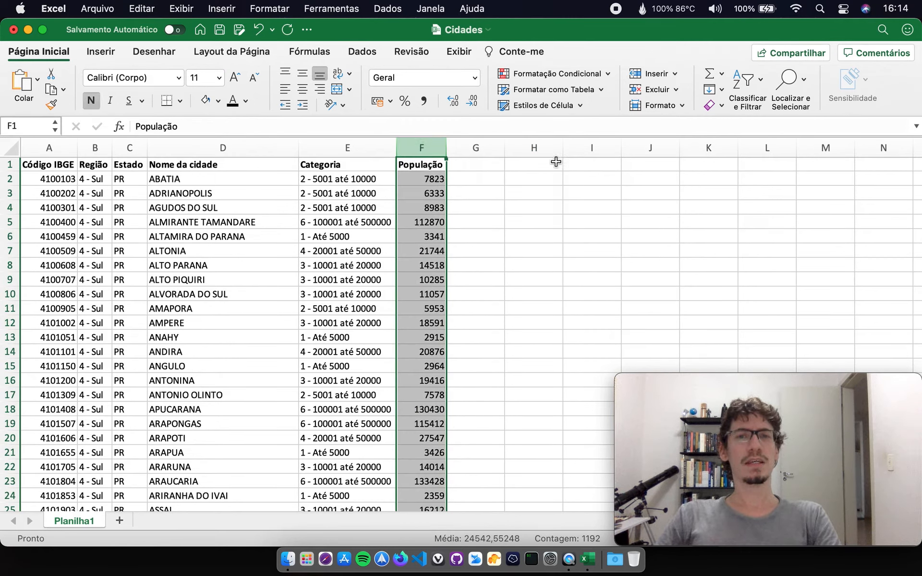
left_click(595, 75)
mouse_move(595, 92)
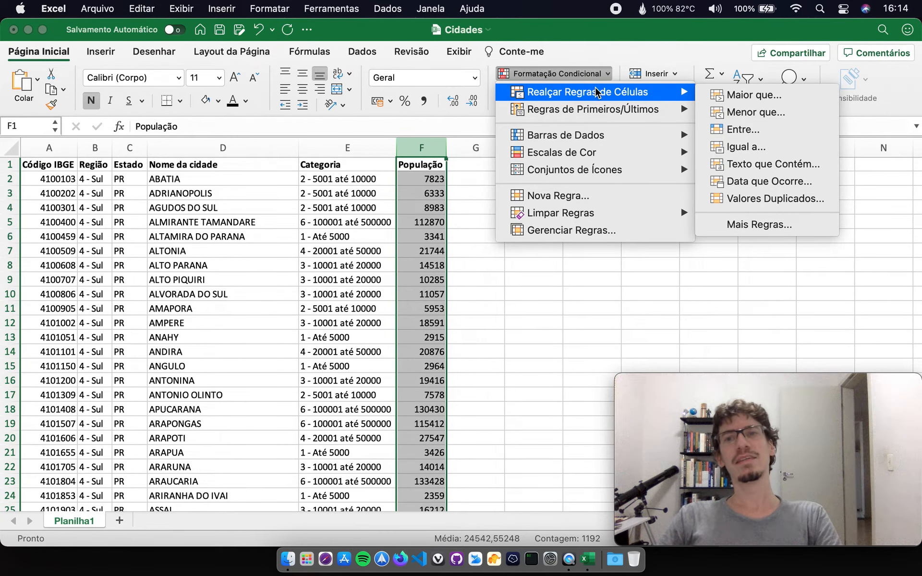
left_click(779, 114)
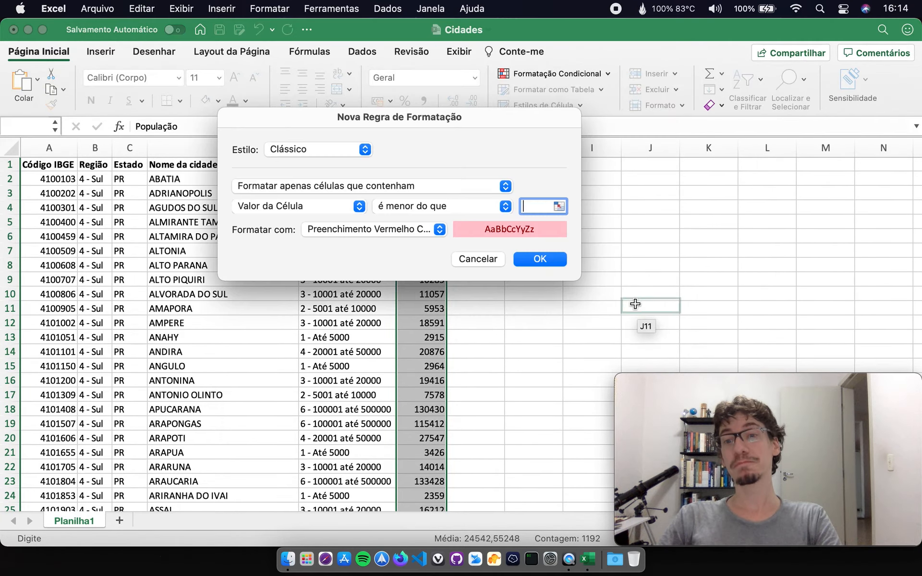
left_click(437, 206)
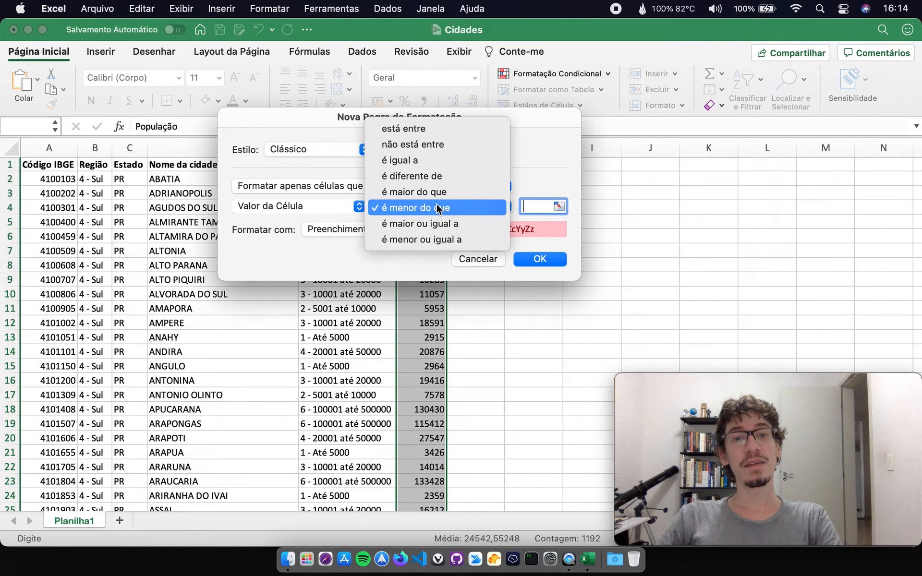
left_click(437, 240)
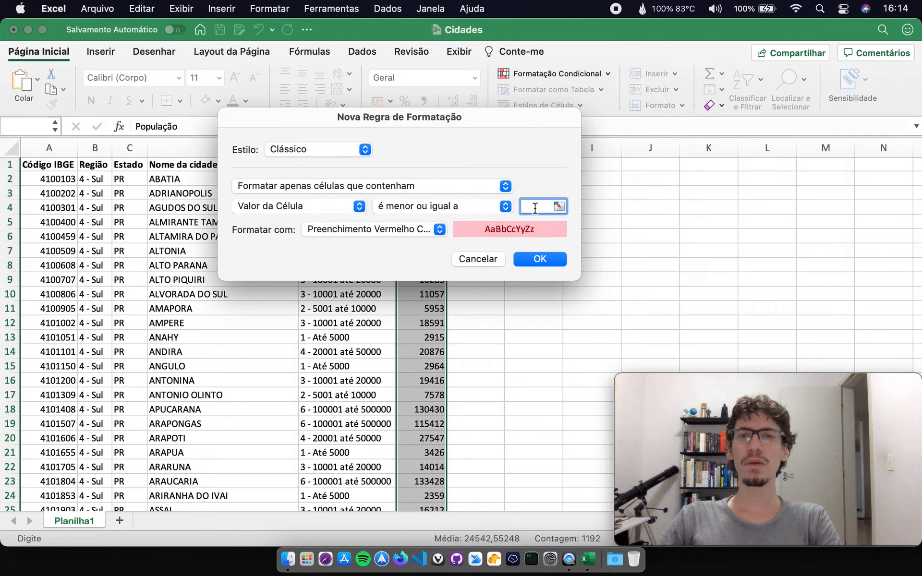
type("50000")
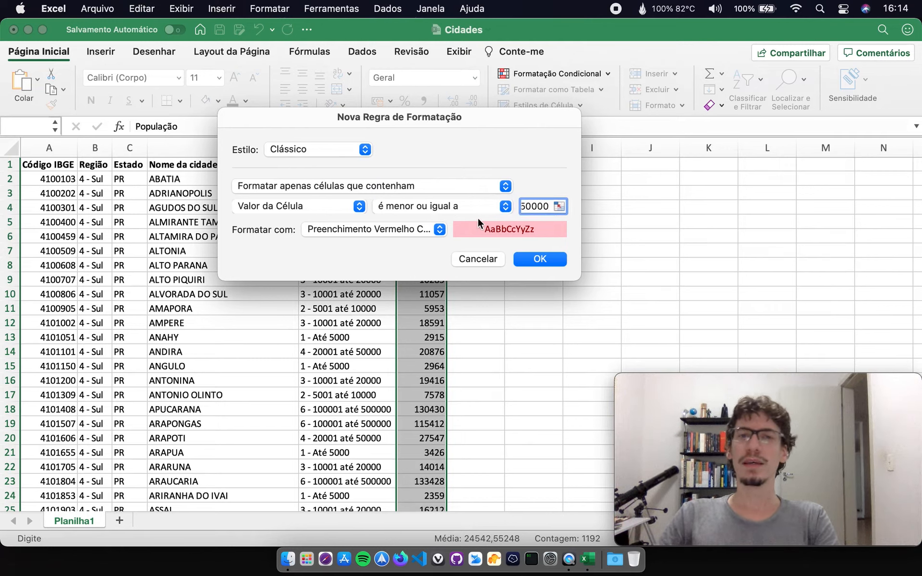
Give the rule the green fill with dark green text preset and apply it to the column.
left_click(419, 230)
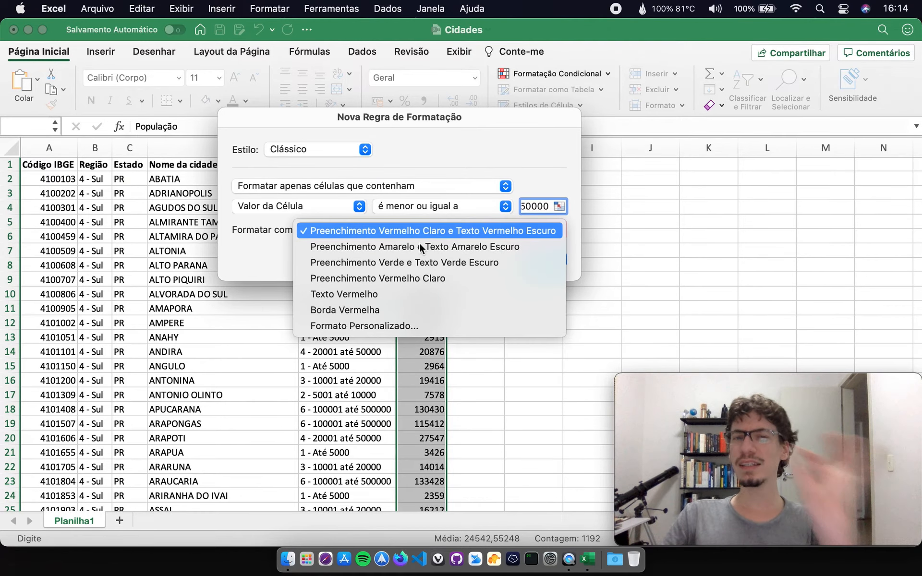
left_click(423, 262)
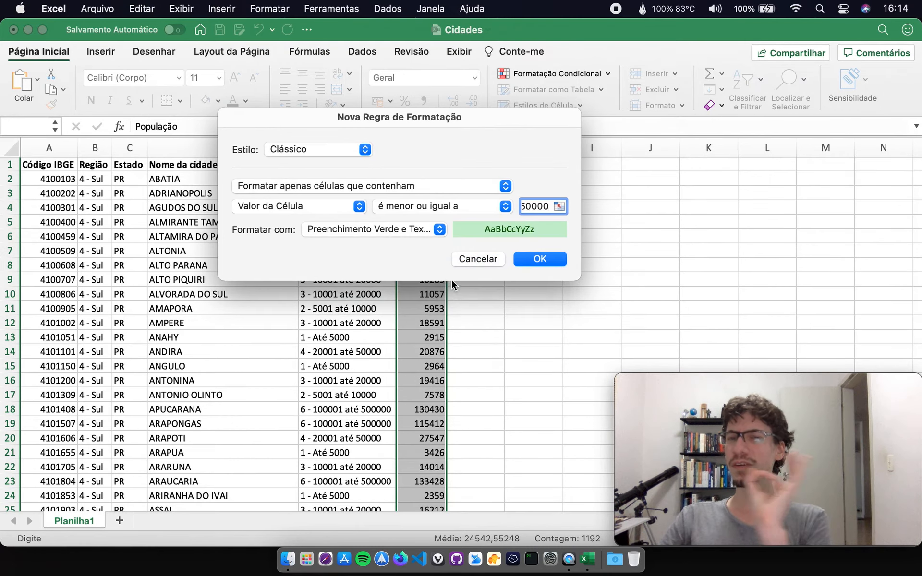
left_click(540, 262)
left_click(540, 262)
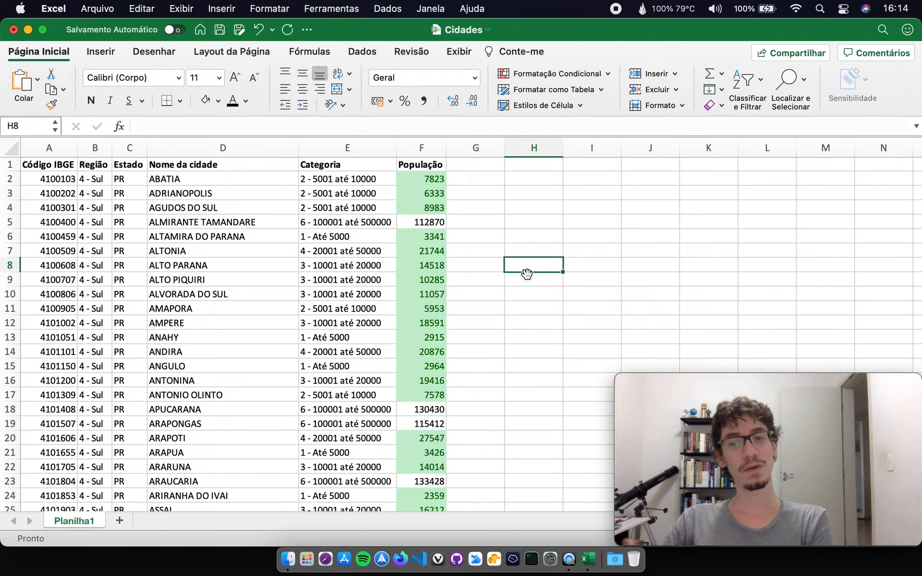
Examine the population values down past row 90, including Cambe, Campo Largo, Campo Mourao and Colombo, to check which ones the rule highlights.
scroll(526, 286, "down", 7)
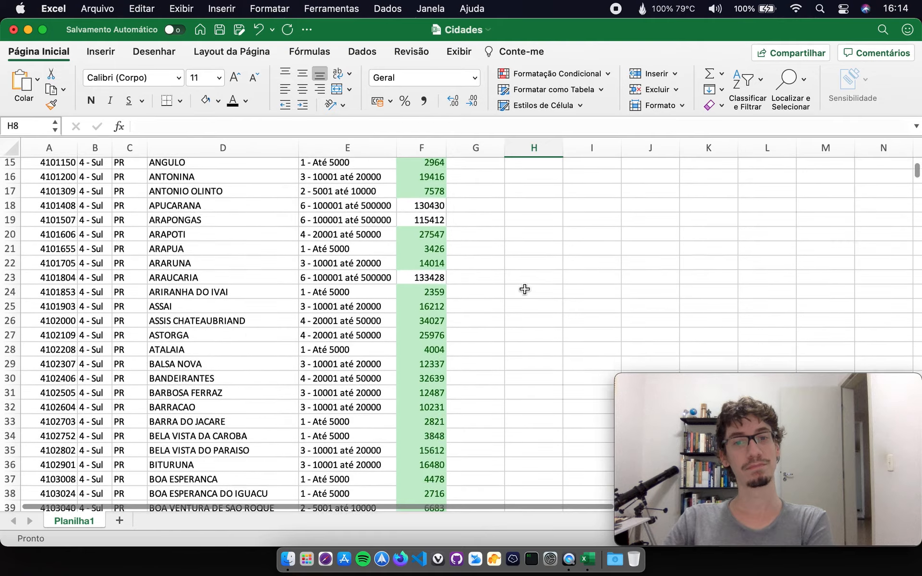
scroll(525, 290, "down", 9)
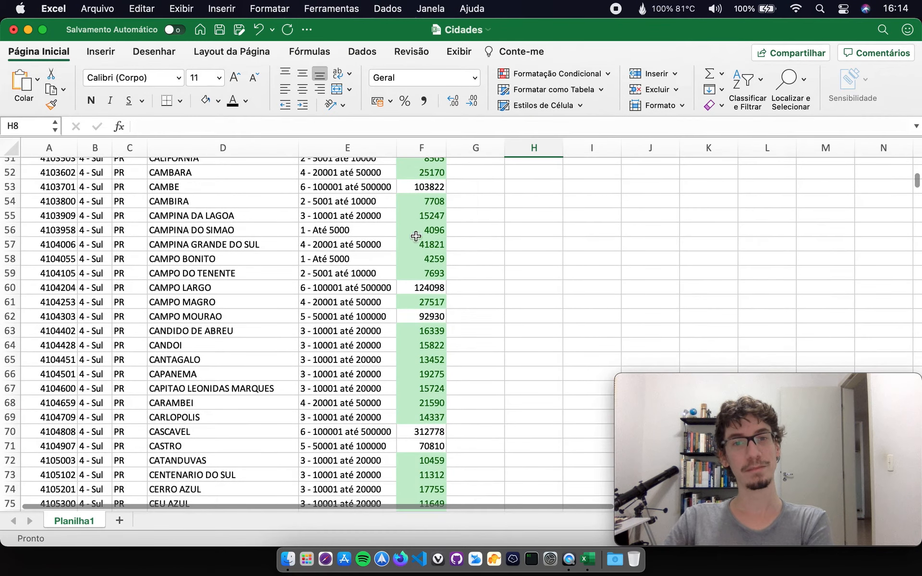
left_click(421, 189)
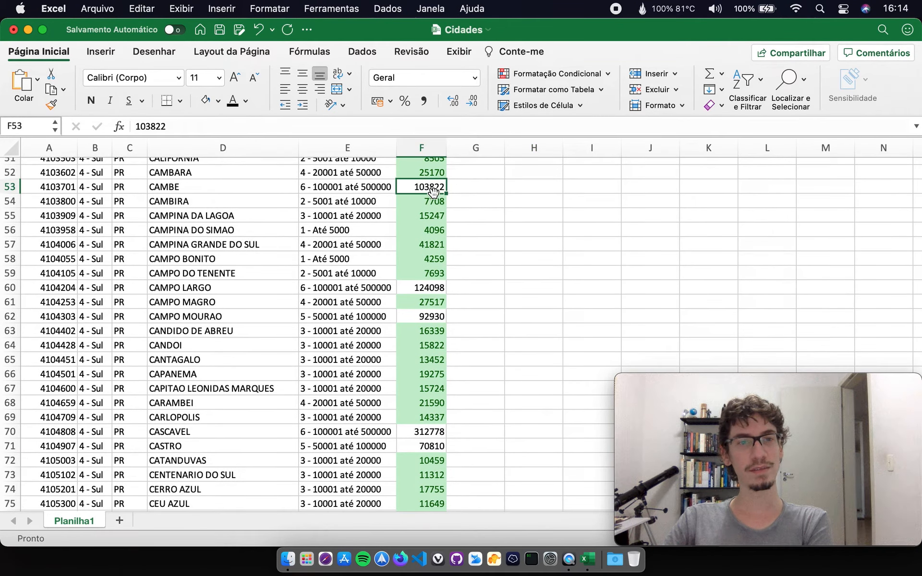
left_click(435, 287)
left_click(428, 316)
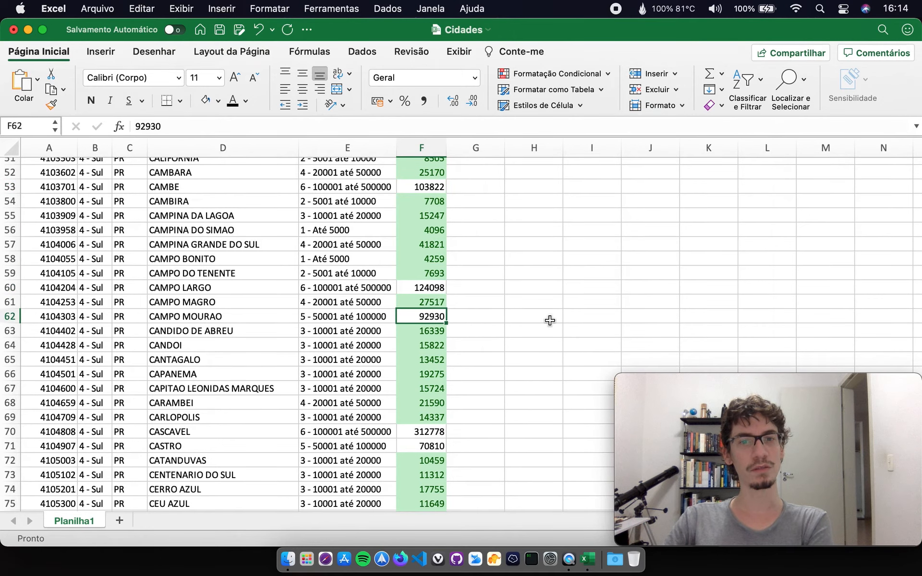
scroll(535, 315, "down", 5)
scroll(535, 315, "up", 3)
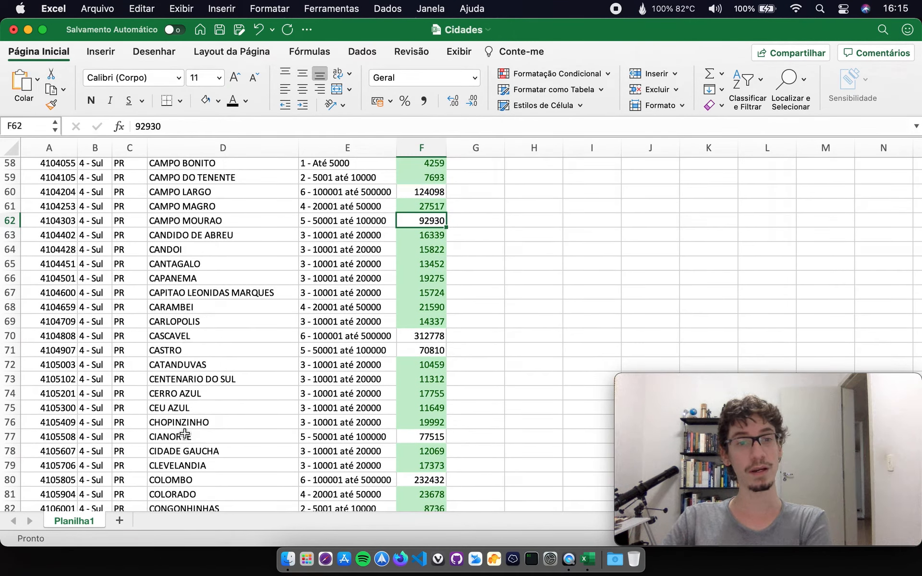
left_click(183, 479)
scroll(513, 362, "down", 6)
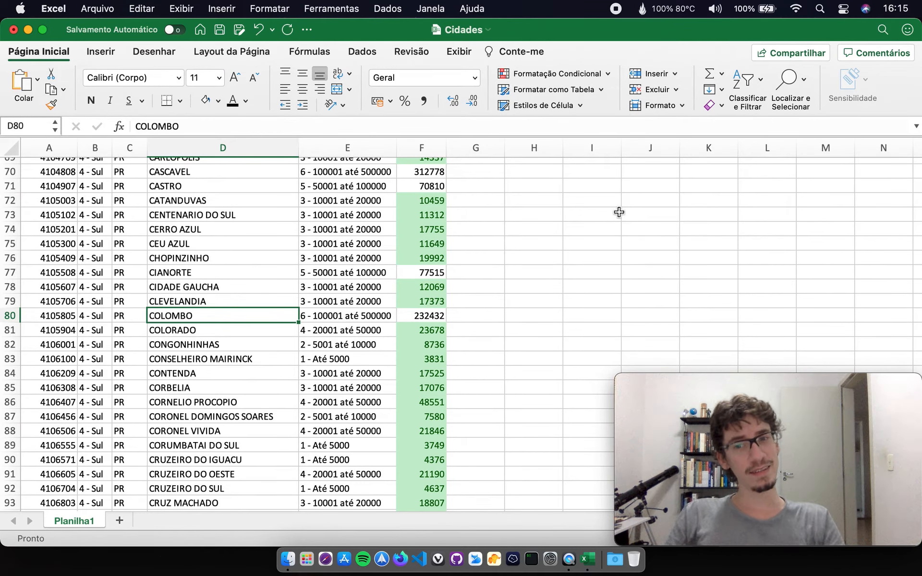
scroll(616, 212, "up", 7)
scroll(616, 213, "up", 15)
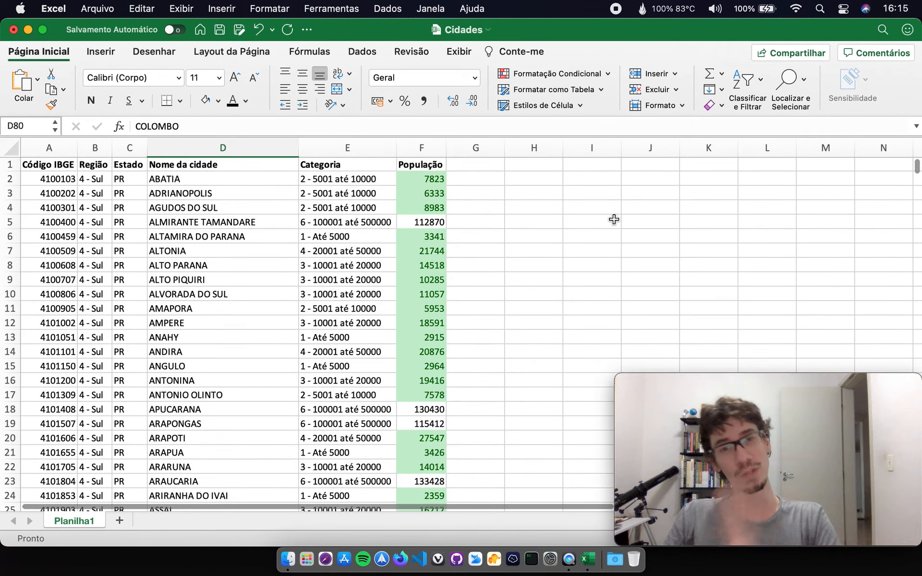
Clear the conditional formatting rules from the entire sheet again, removing the 50000 rule.
left_click(569, 206)
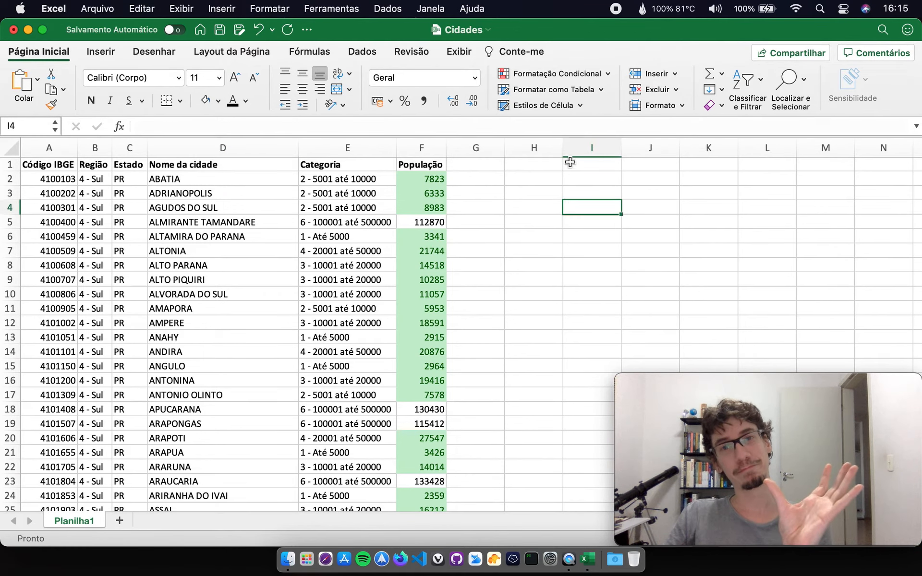
left_click(589, 74)
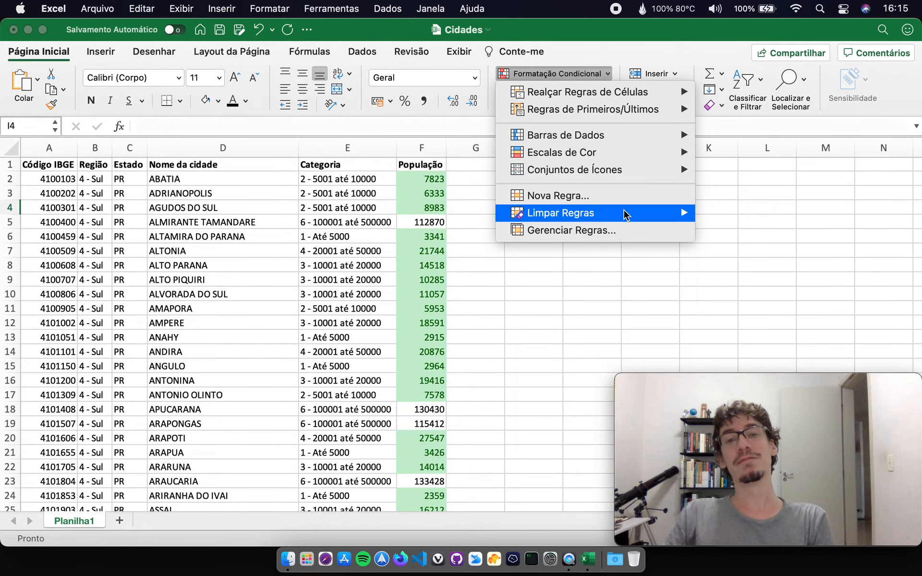
mouse_move(627, 215)
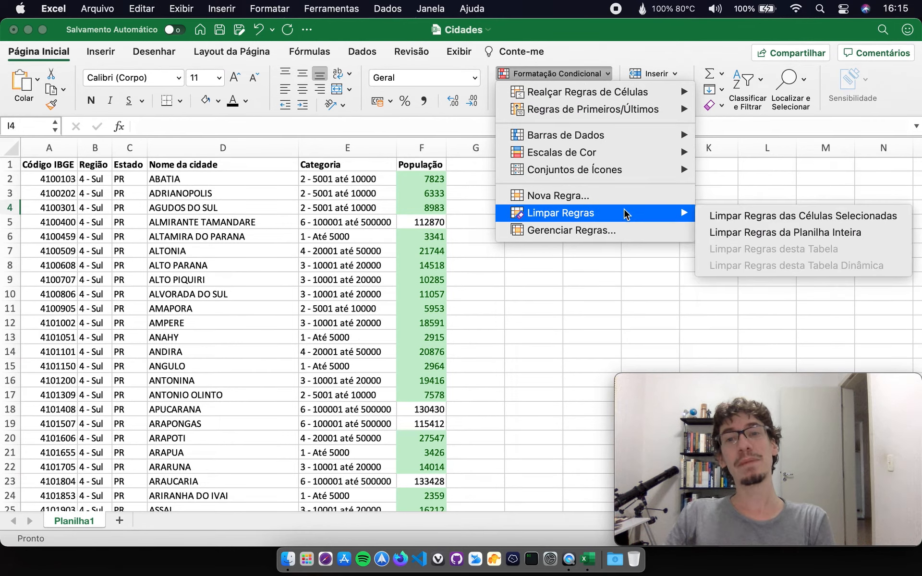
left_click(800, 233)
left_click(535, 306)
Highlight values less than 20000 in the entire População column using the green fill with dark green text preset.
left_click(414, 148)
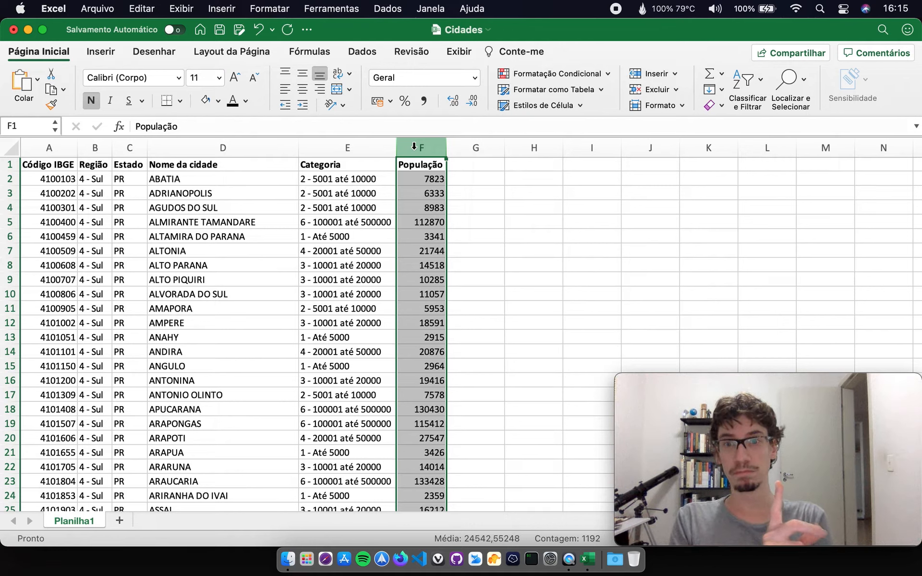
left_click(557, 73)
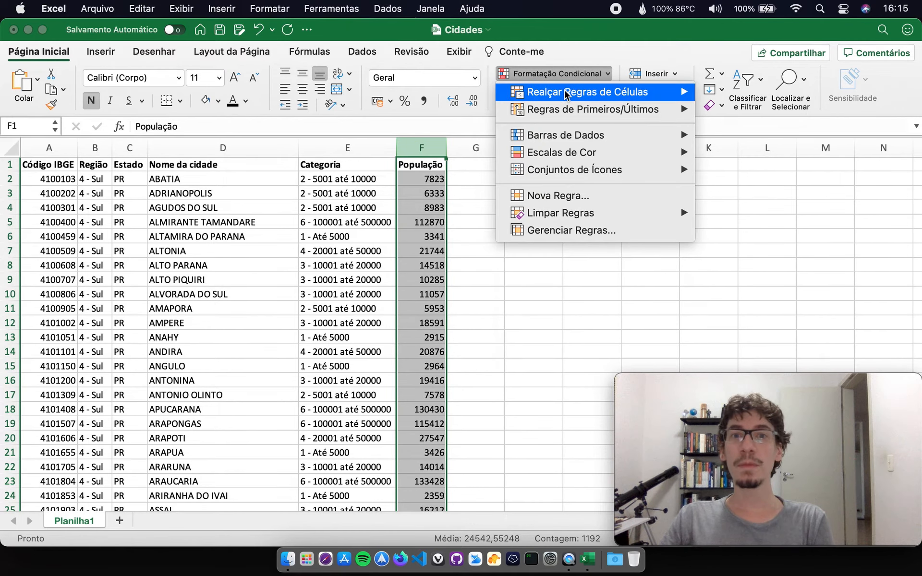
mouse_move(566, 94)
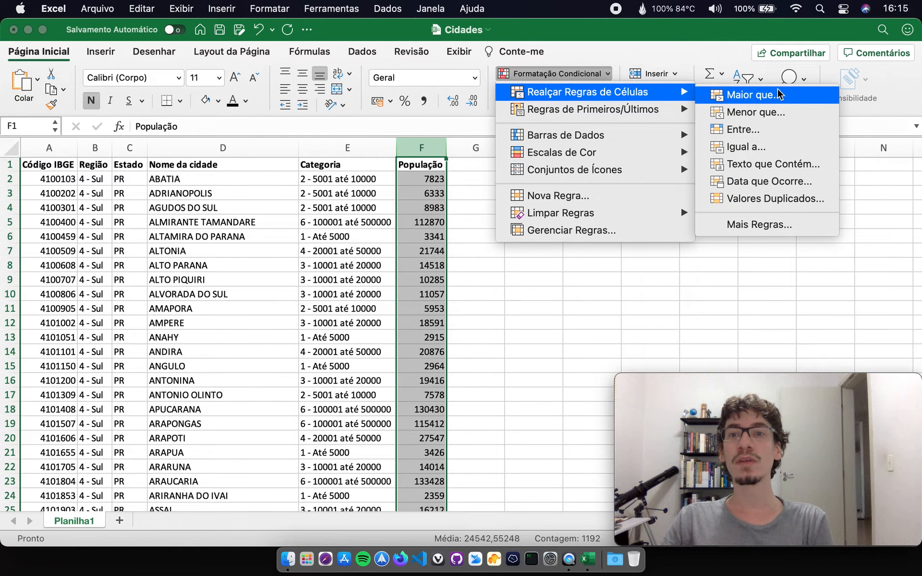
left_click(792, 112)
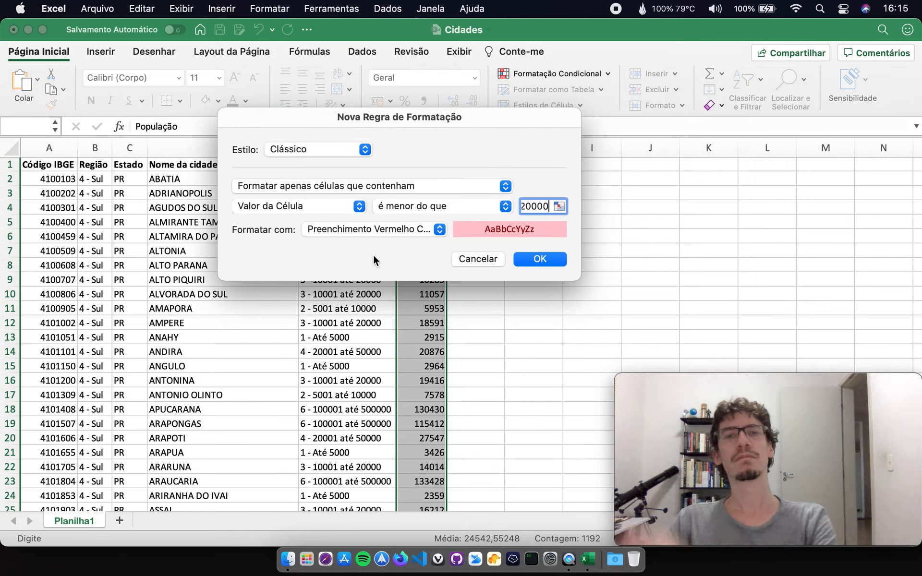
left_click(377, 231)
left_click(372, 267)
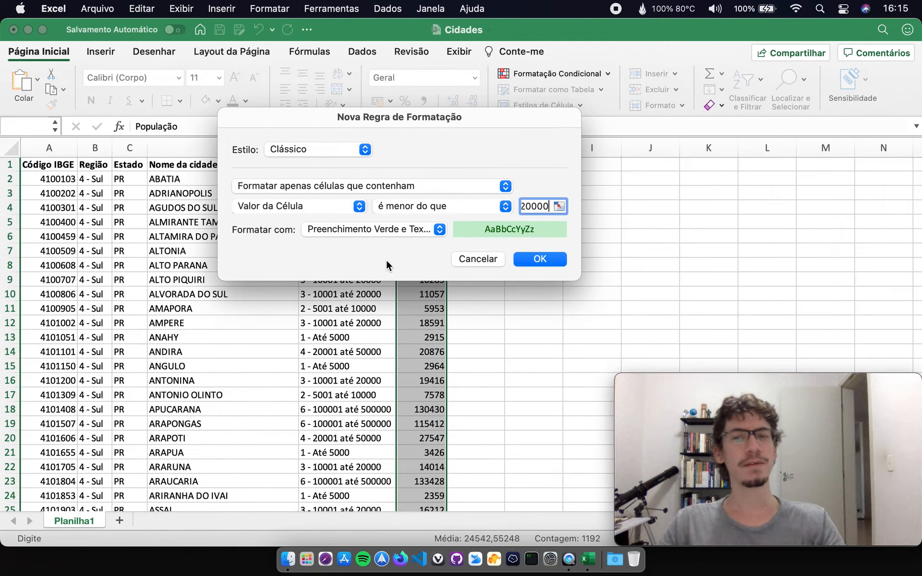
left_click(540, 259)
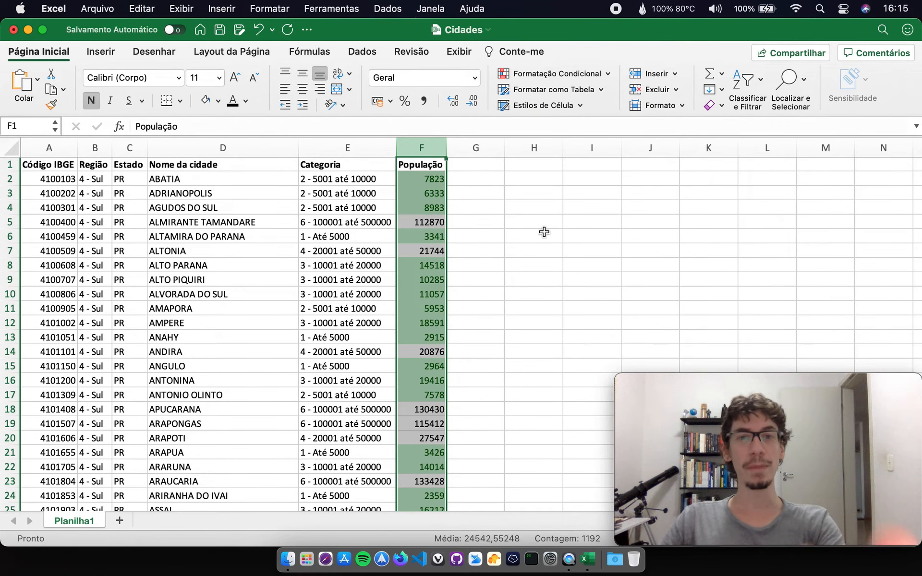
scroll(322, 249, "down", 1)
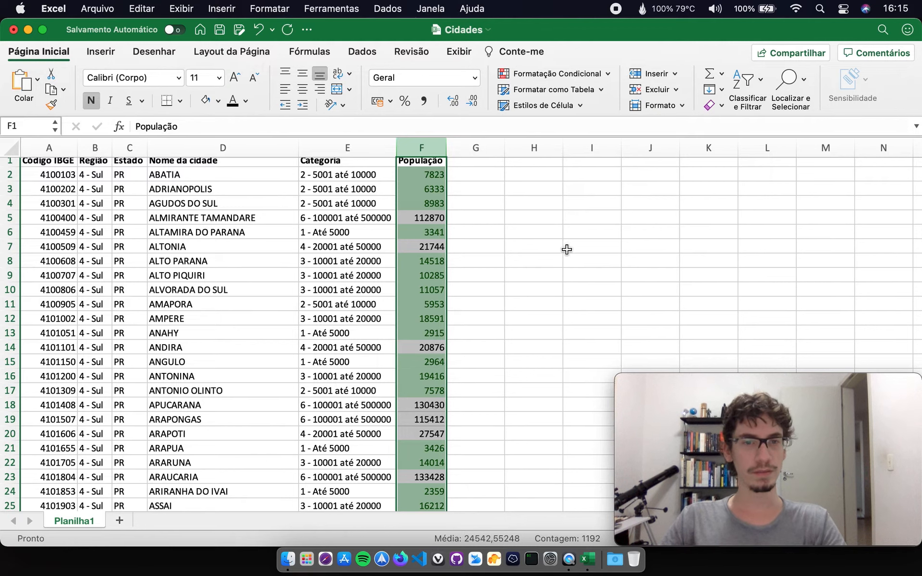
scroll(566, 250, "down", 1)
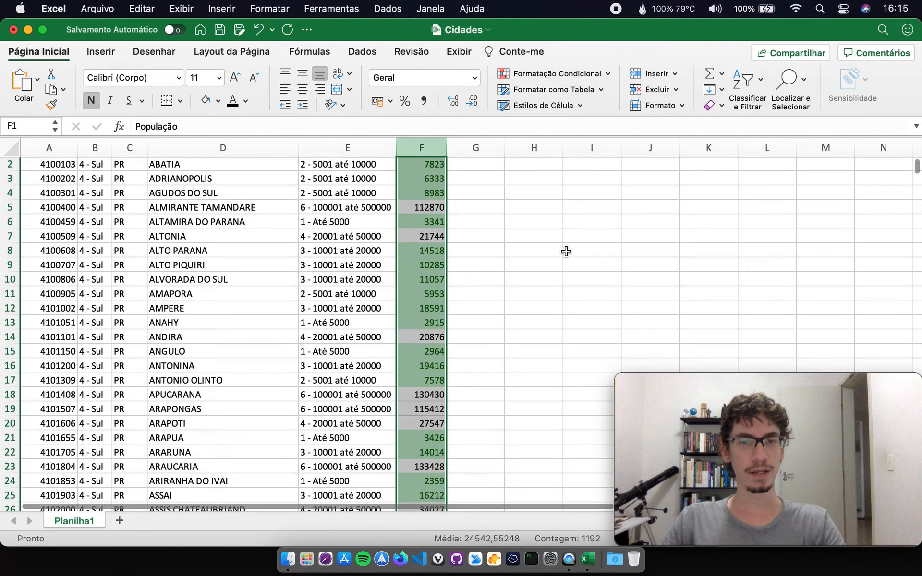
left_click(430, 338)
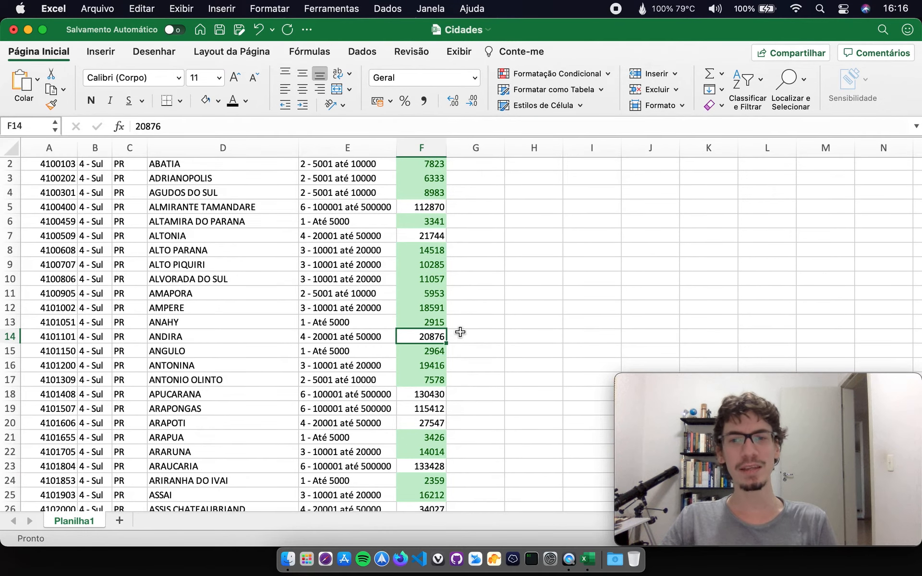
scroll(460, 332, "up", 1)
Add a second rule to the População column highlighting values greater than 500000 with light red fill and dark red text.
left_click(427, 154)
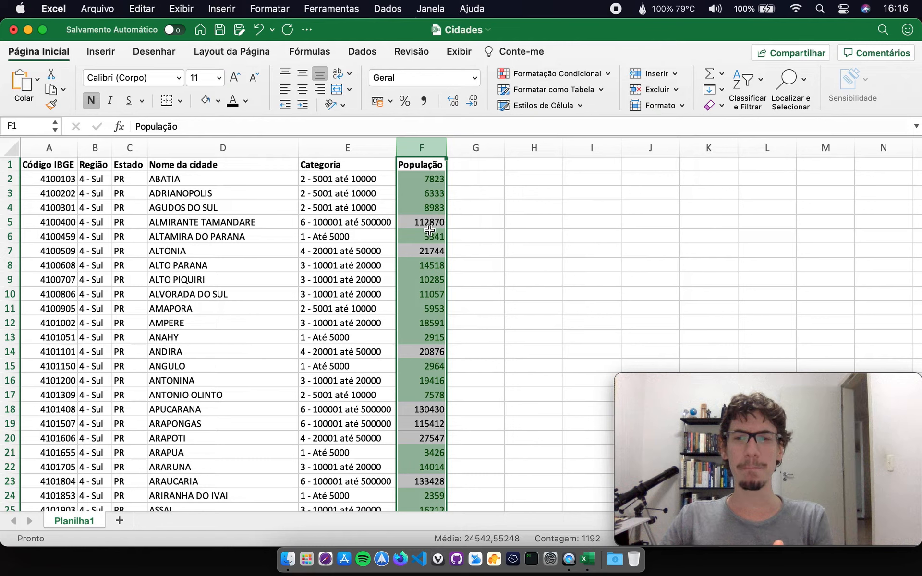
left_click(583, 75)
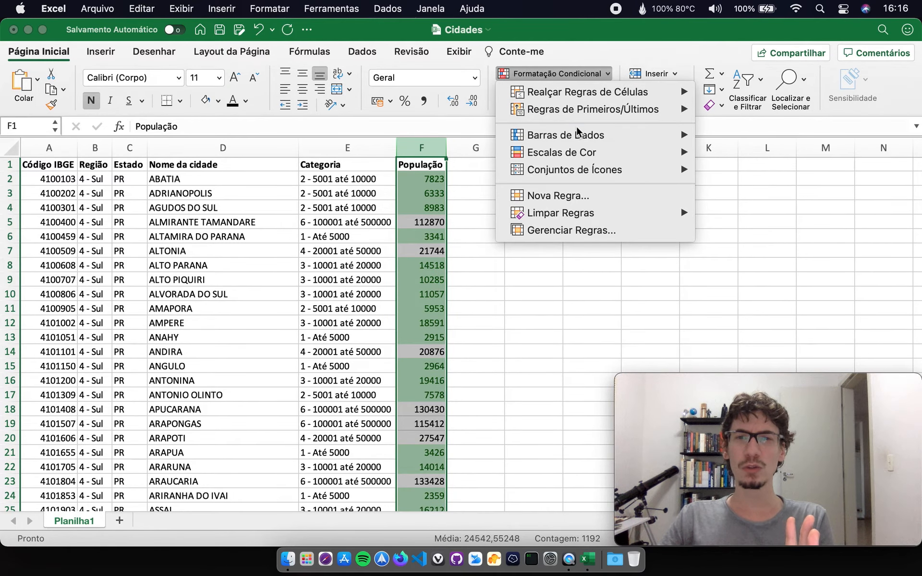
mouse_move(581, 97)
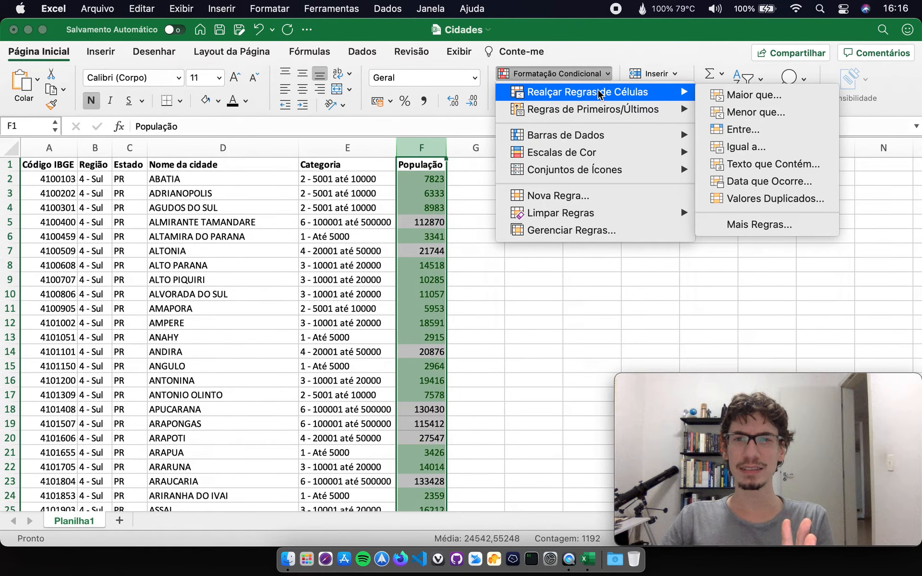
left_click(761, 95)
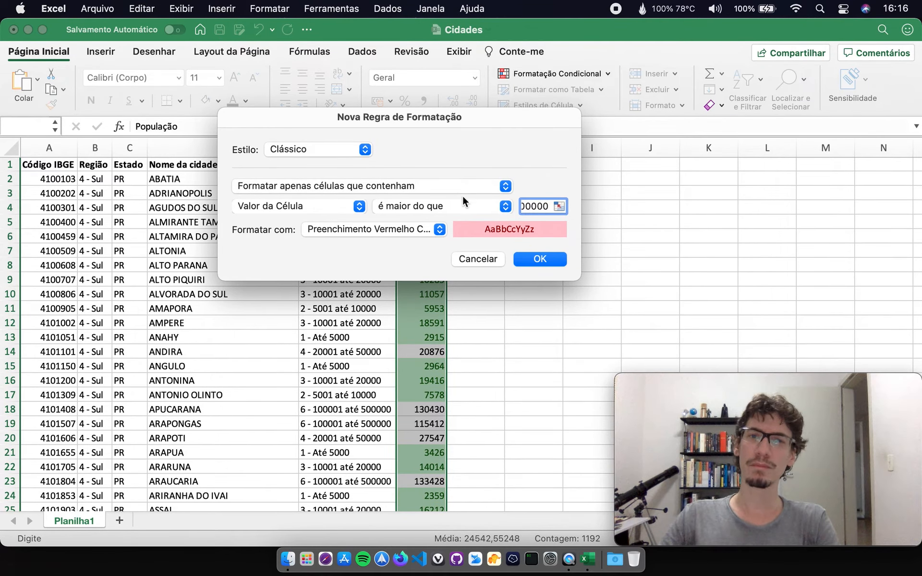
left_click(540, 263)
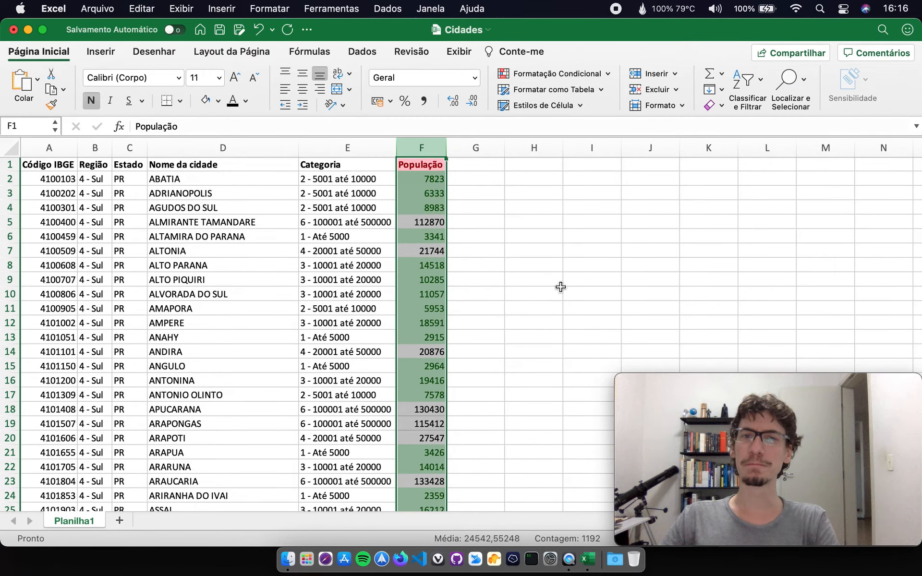
left_click(561, 288)
Examine the population values down past row 200, including Curitiba and Londrina, to check how the green and red rules apply.
scroll(560, 289, "down", 10)
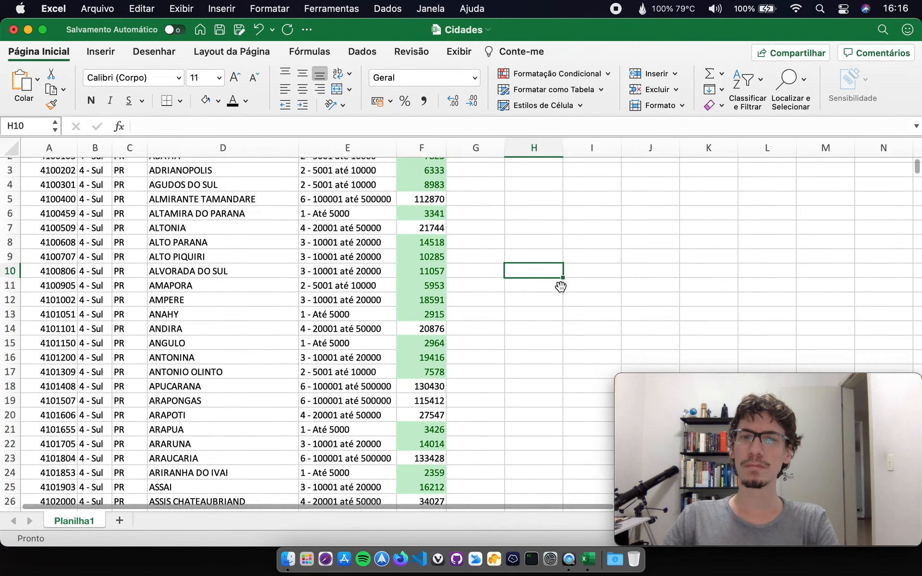
scroll(506, 307, "down", 18)
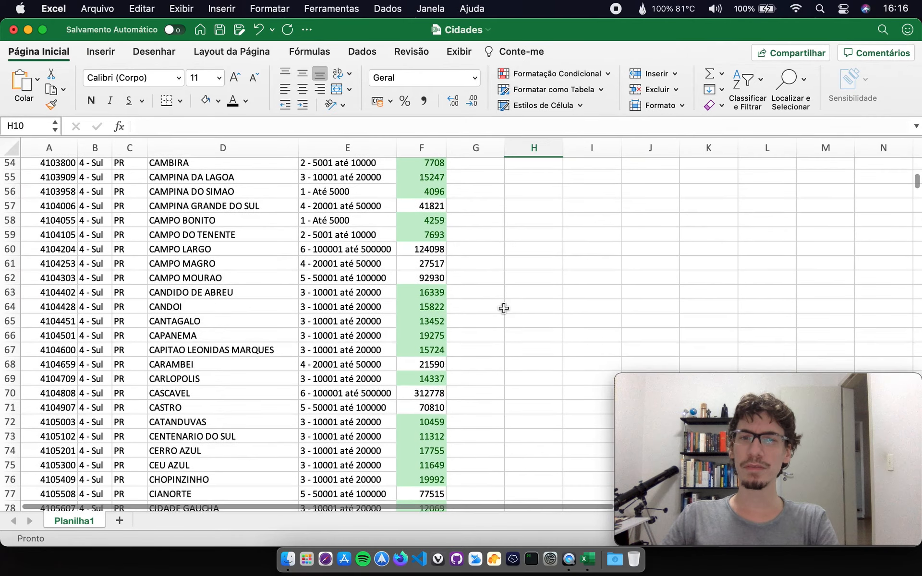
scroll(503, 308, "down", 1)
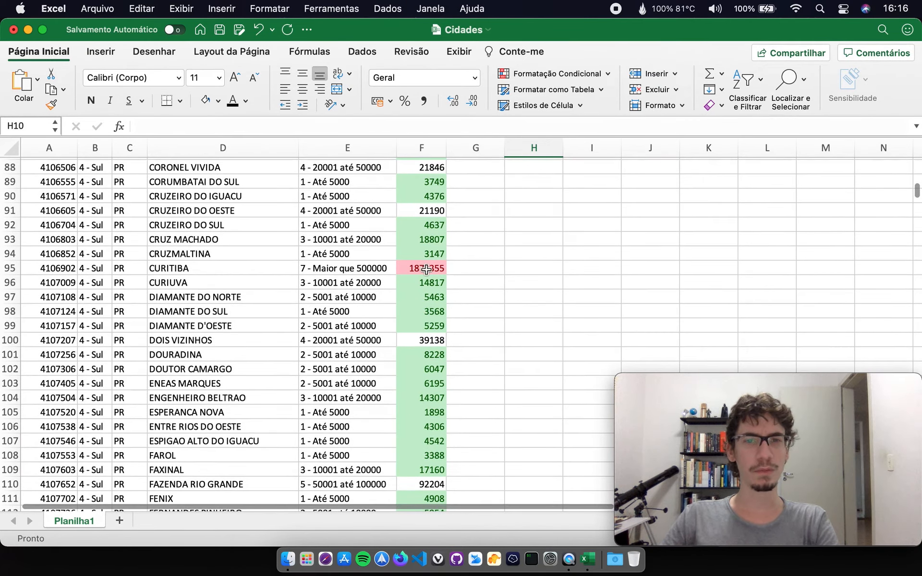
scroll(509, 304, "down", 20)
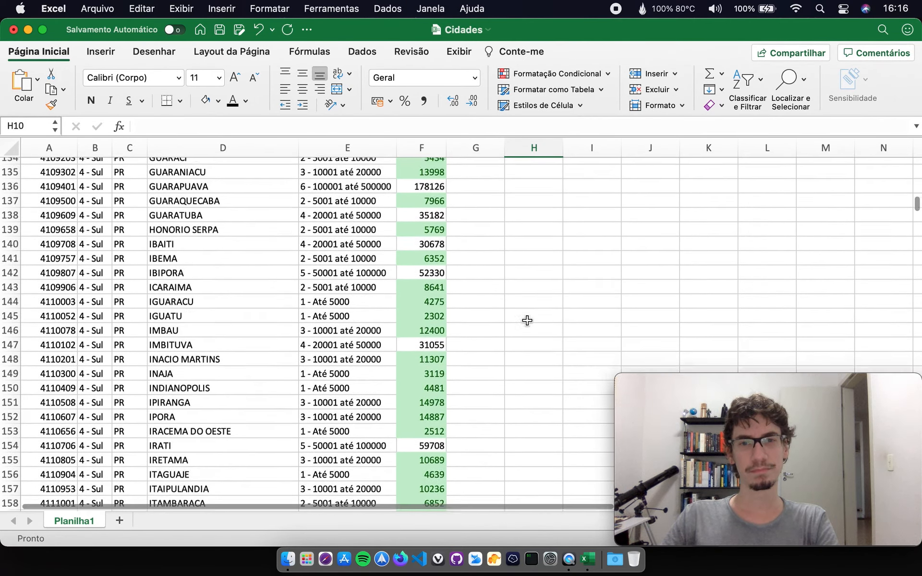
scroll(527, 321, "down", 12)
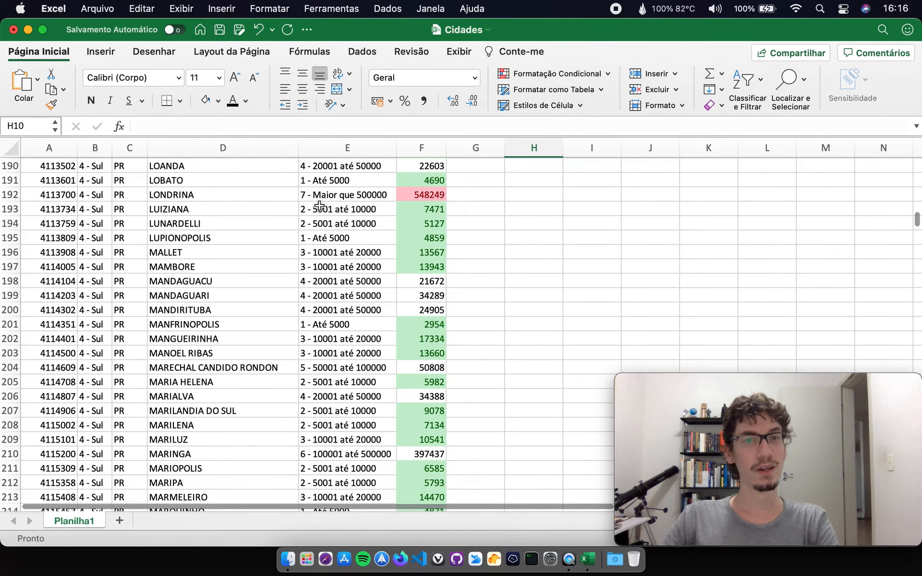
left_click(431, 195)
scroll(582, 267, "up", 1)
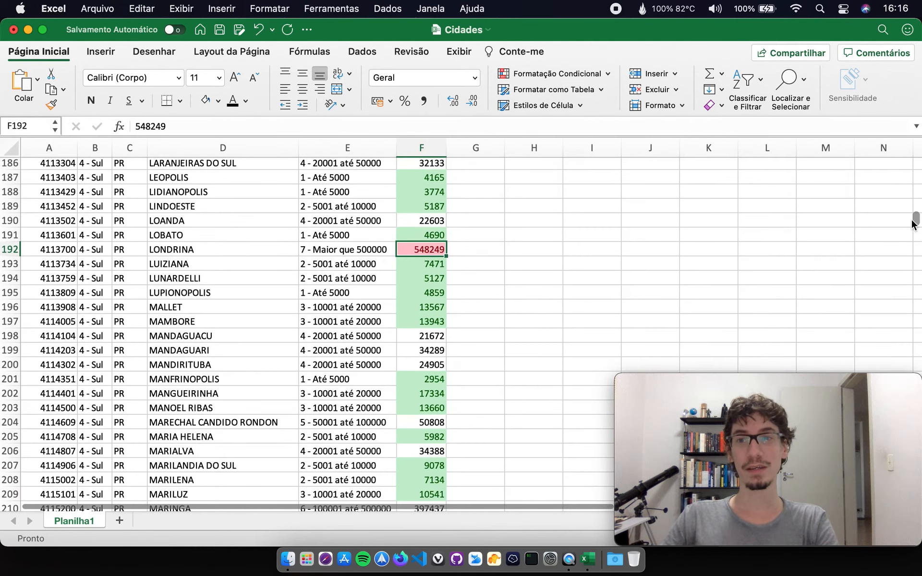
left_click(552, 275)
scroll(551, 274, "up", 20)
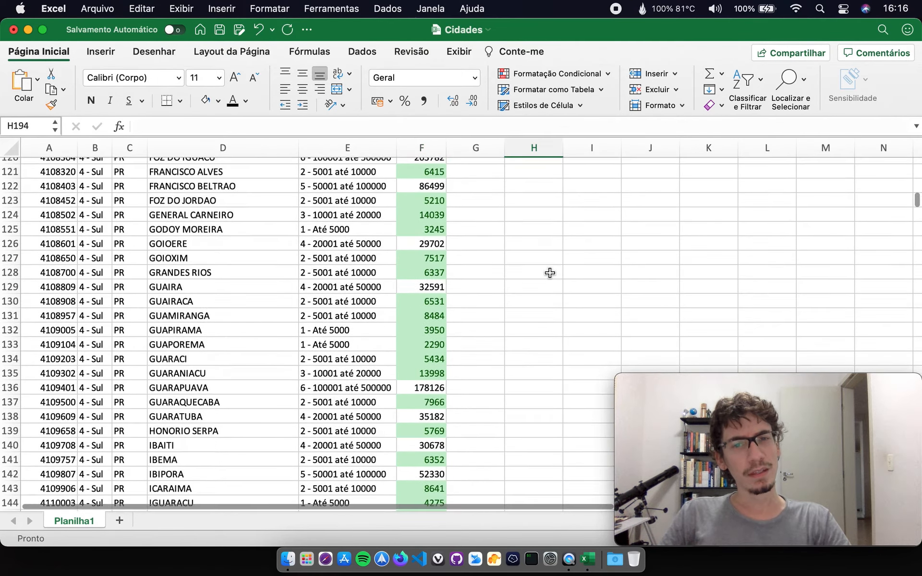
scroll(550, 273, "up", 20)
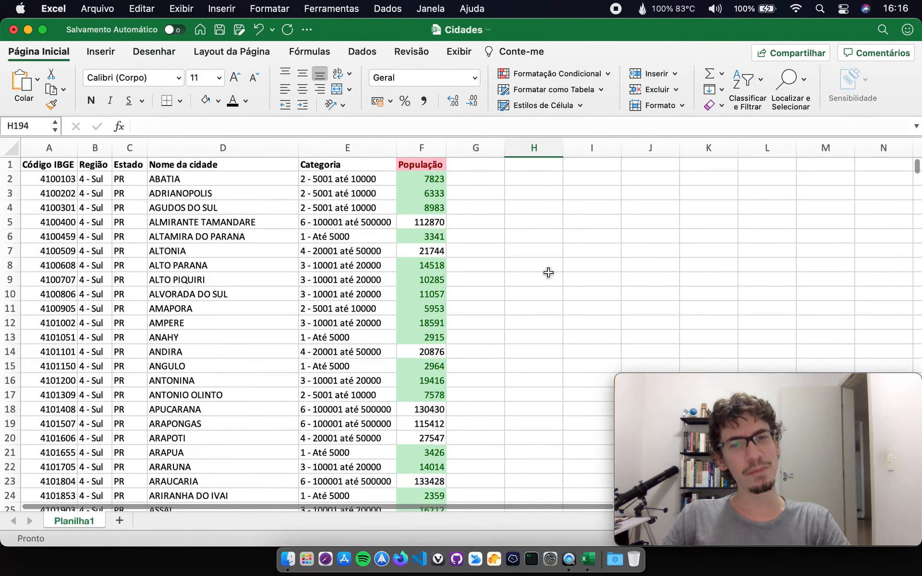
scroll(548, 272, "down", 12)
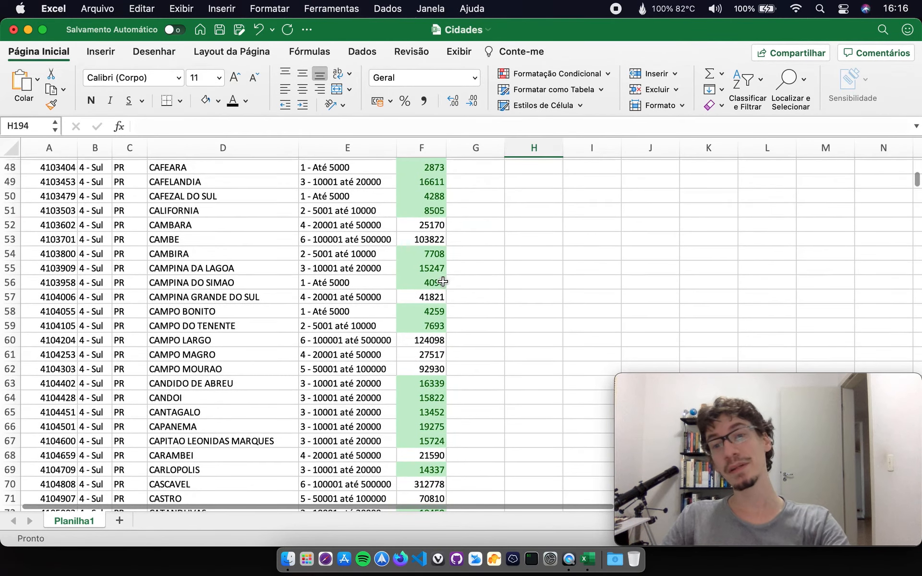
scroll(529, 293, "down", 6)
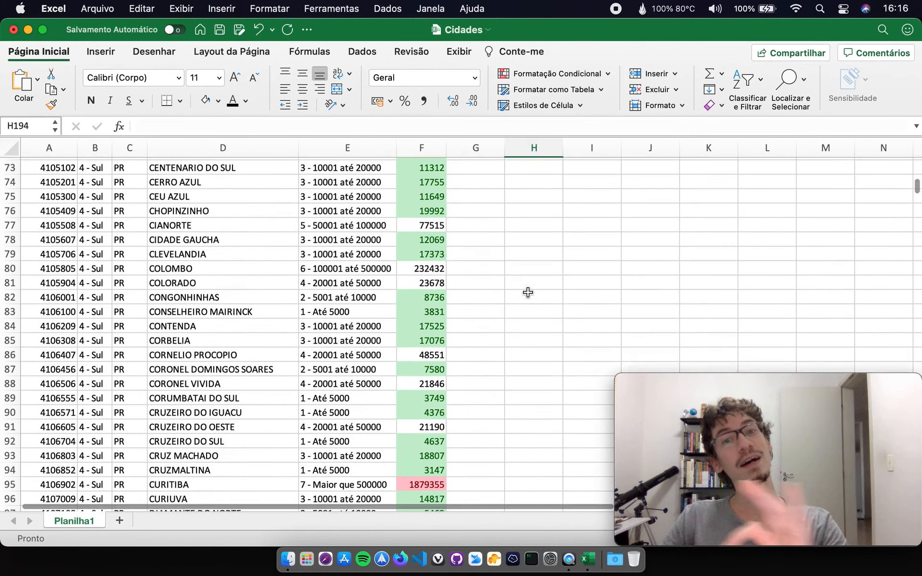
scroll(528, 292, "down", 6)
scroll(528, 292, "up", 20)
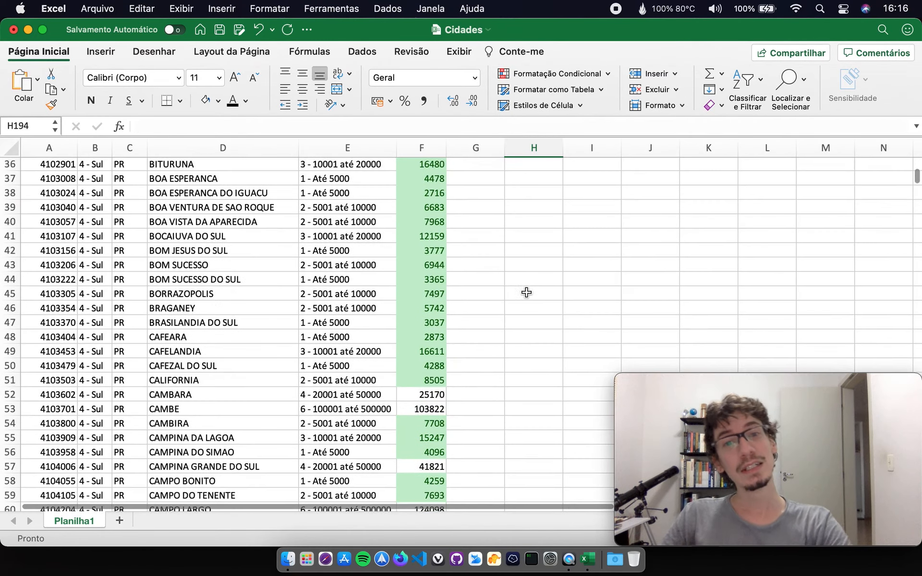
scroll(465, 167, "down", 9)
Add a third rule to the População column highlighting values between 200000 and 500000 with yellow fill and dark yellow text.
left_click(425, 148)
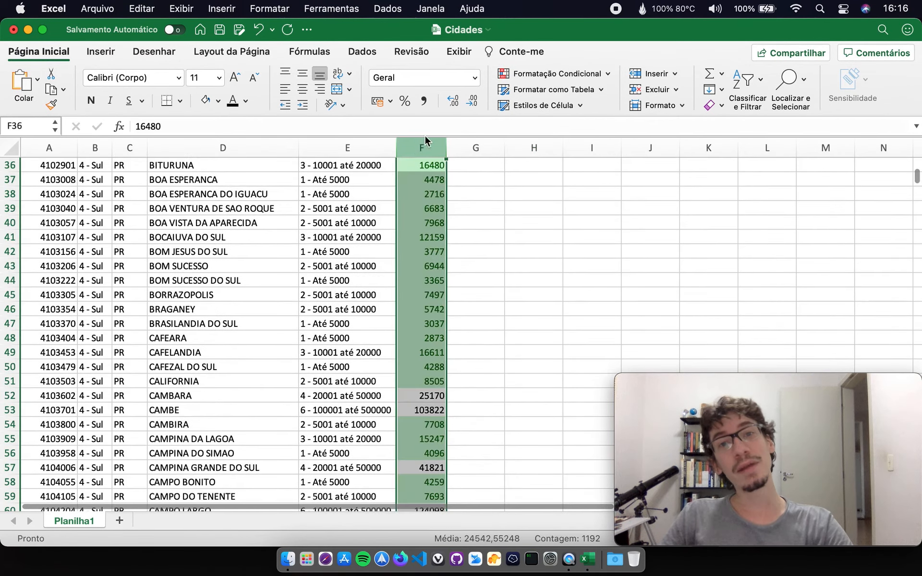
left_click(523, 74)
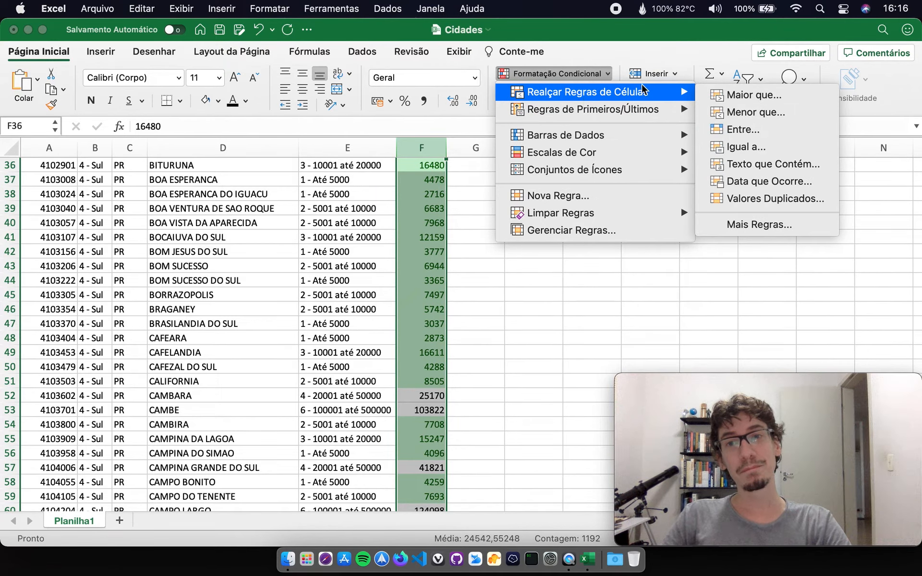
left_click(764, 129)
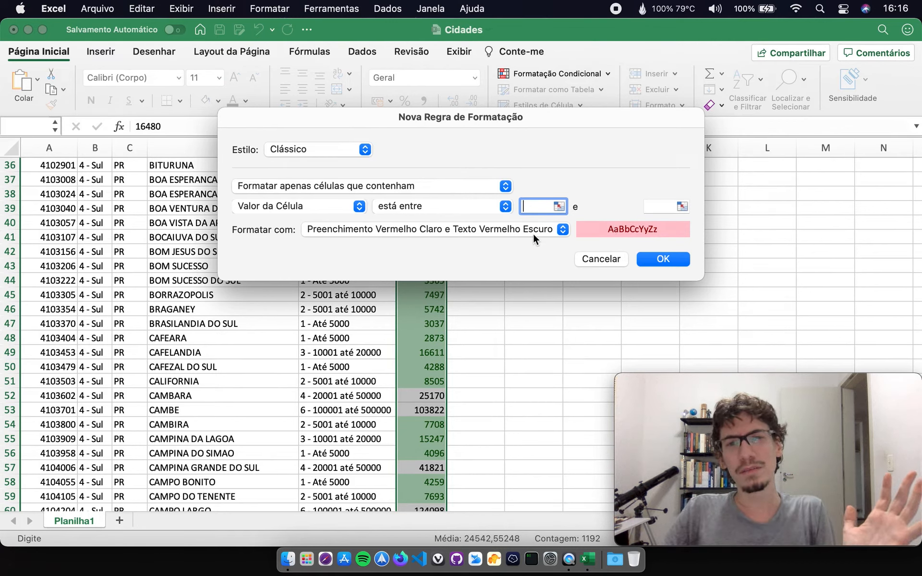
left_click(512, 230)
left_click(379, 248)
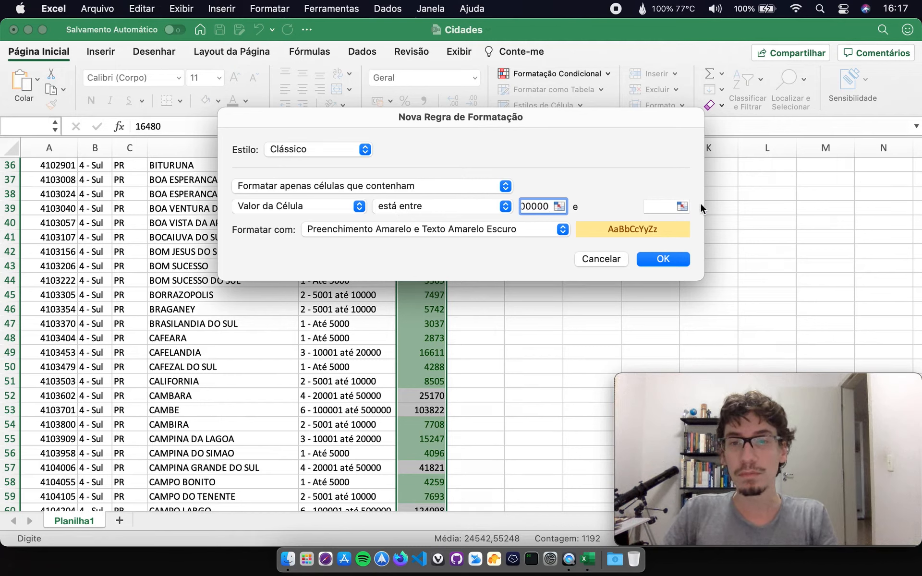
left_click(655, 205)
type("50")
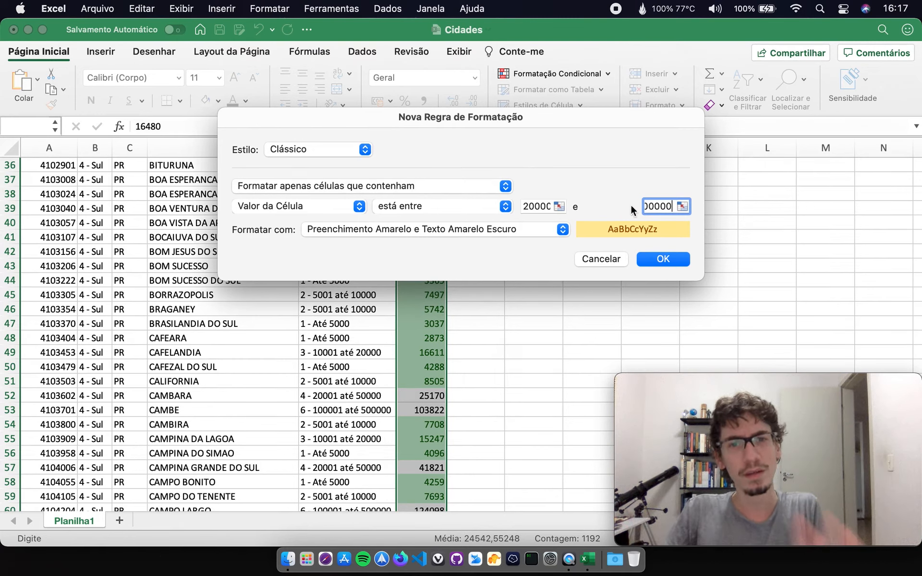
left_click(670, 262)
left_click(653, 266)
Examine the População values from row 1 down to Maringá, comparing its cell with Marechal Cândido Rondon's to check the three color rules.
scroll(572, 228, "up", 1)
scroll(572, 228, "up", 10)
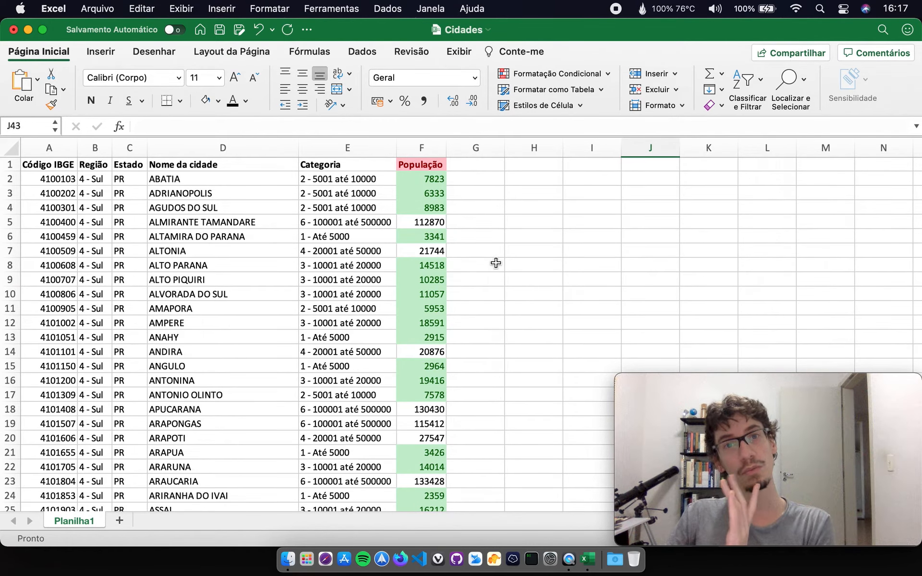
scroll(496, 265, "down", 7)
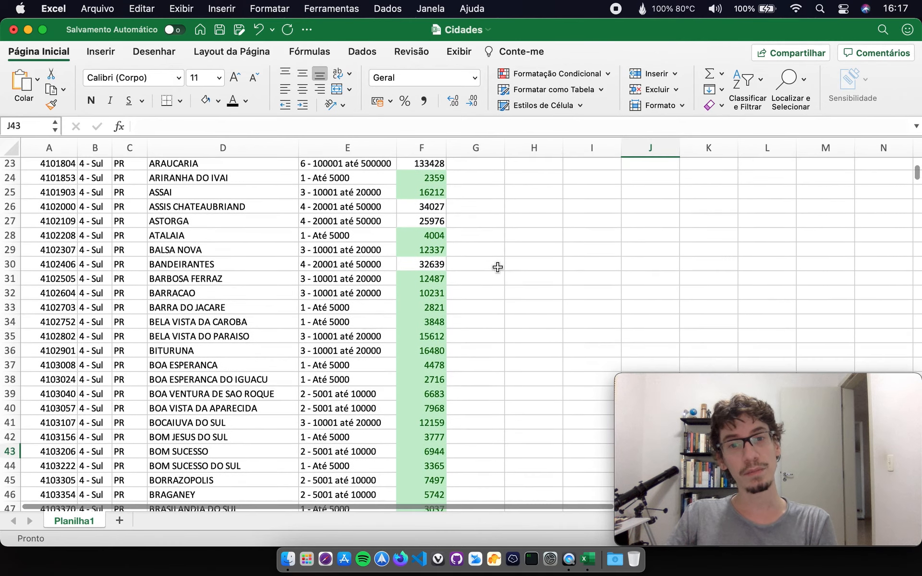
scroll(497, 267, "down", 9)
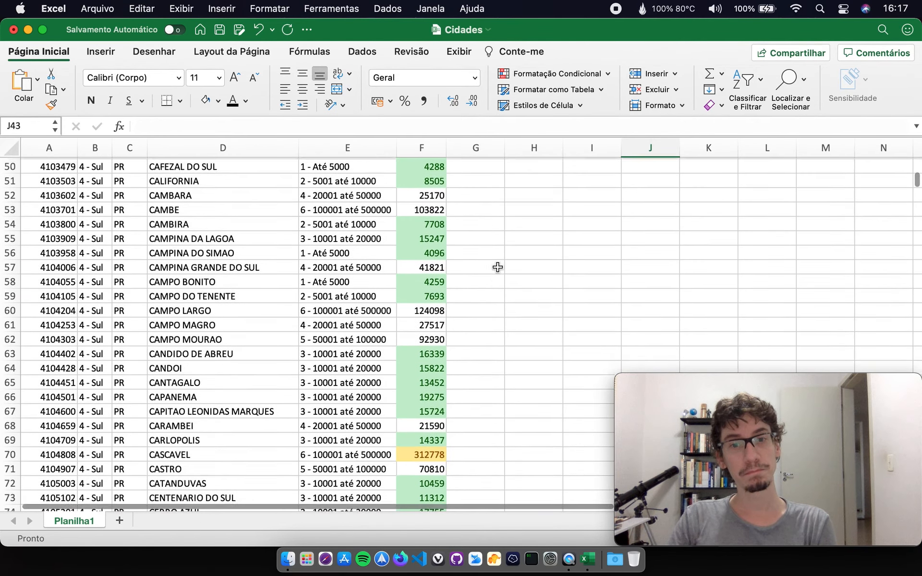
scroll(497, 267, "down", 3)
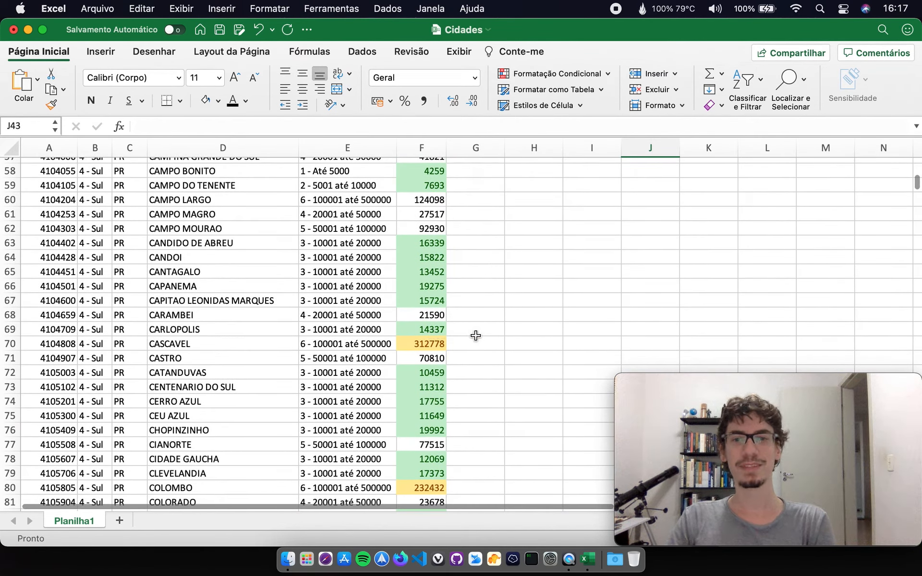
scroll(492, 336, "down", 3)
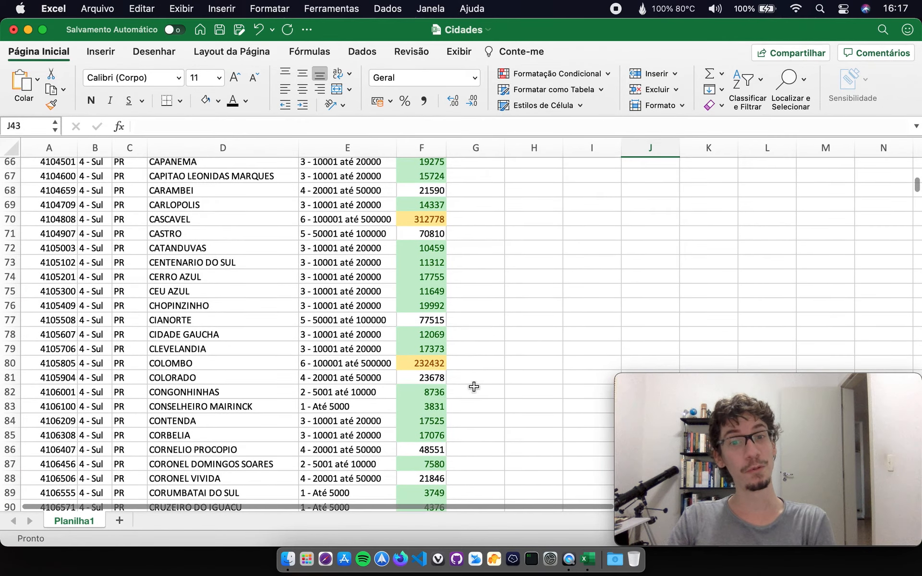
scroll(474, 387, "down", 8)
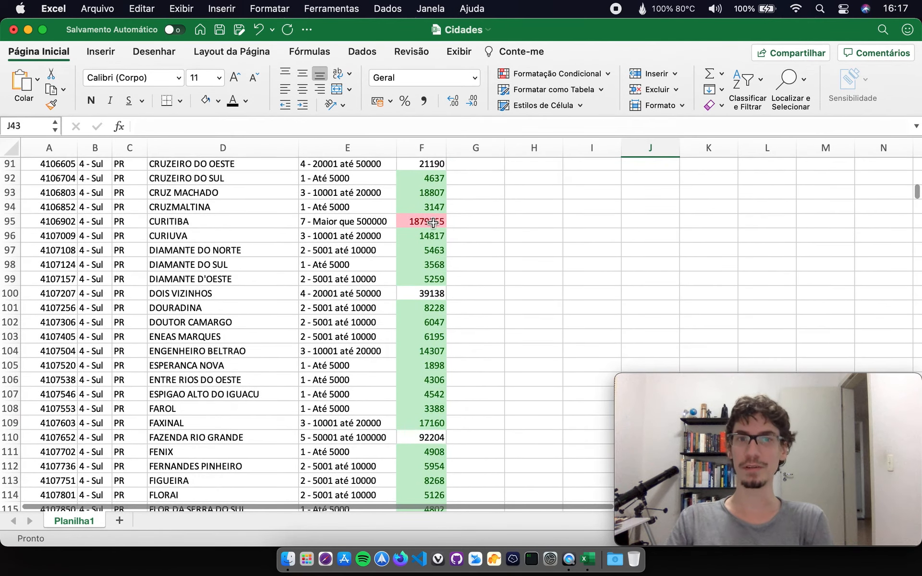
scroll(564, 375, "down", 2)
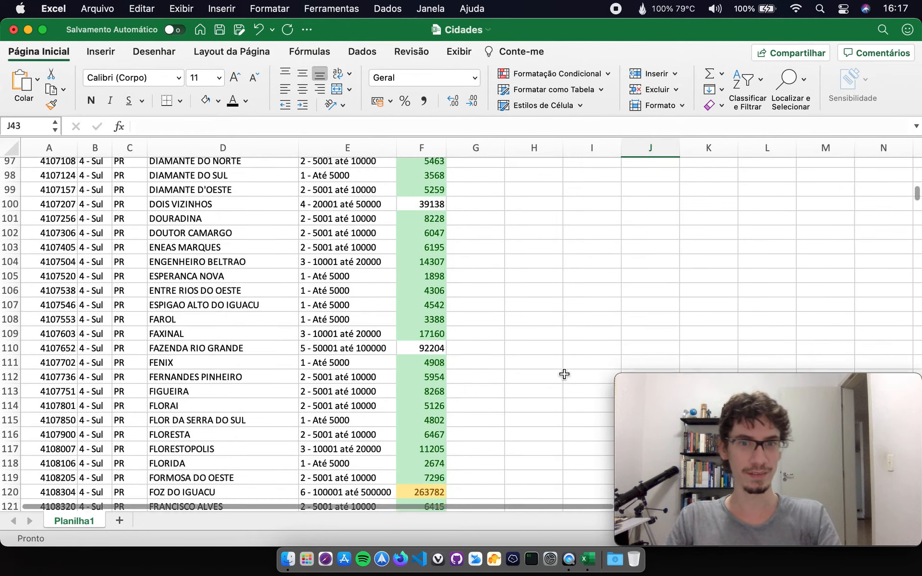
scroll(564, 374, "down", 7)
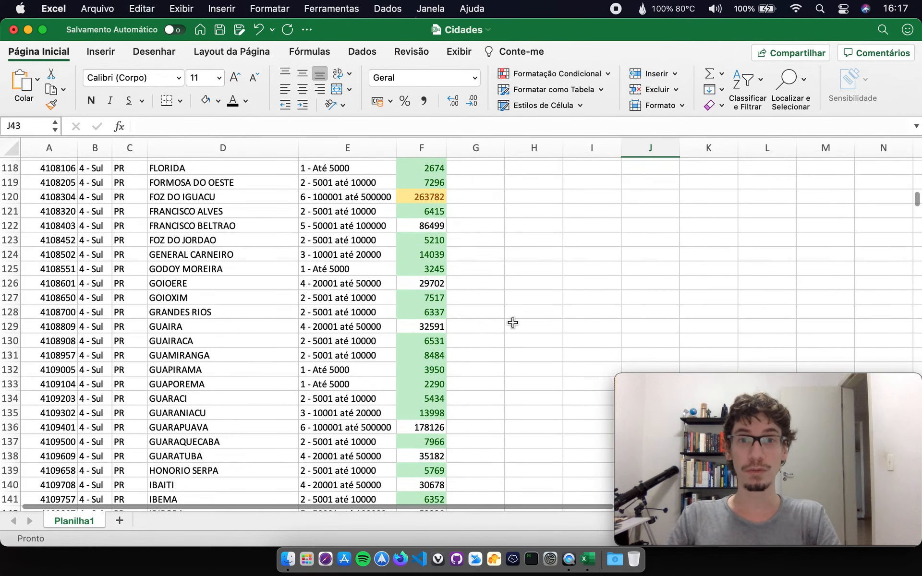
scroll(513, 323, "down", 14)
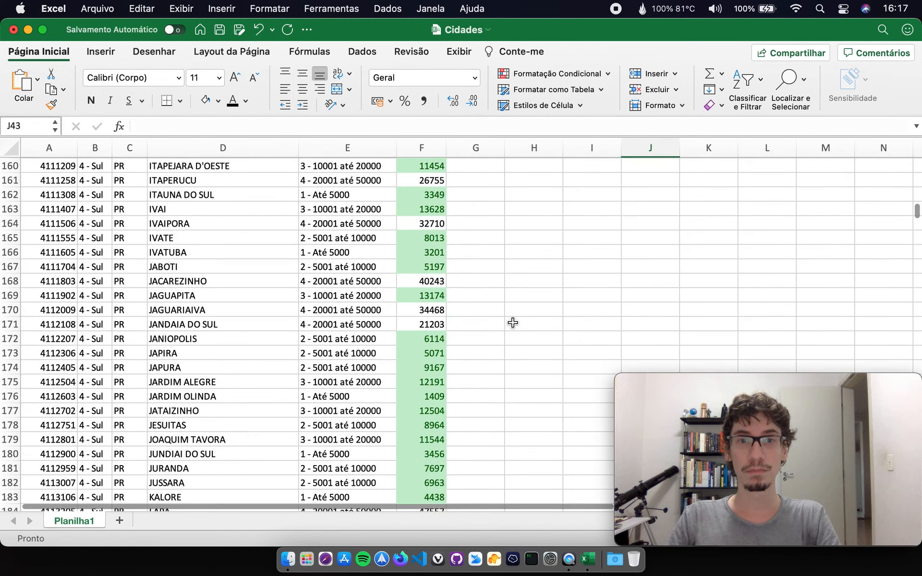
scroll(513, 323, "down", 6)
scroll(513, 323, "down", 1)
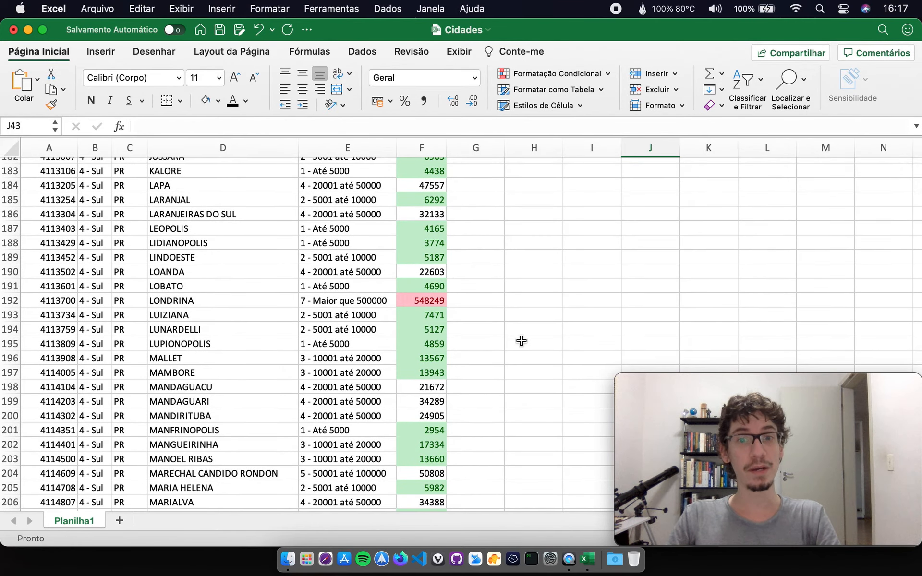
scroll(522, 341, "down", 8)
scroll(519, 341, "up", 2)
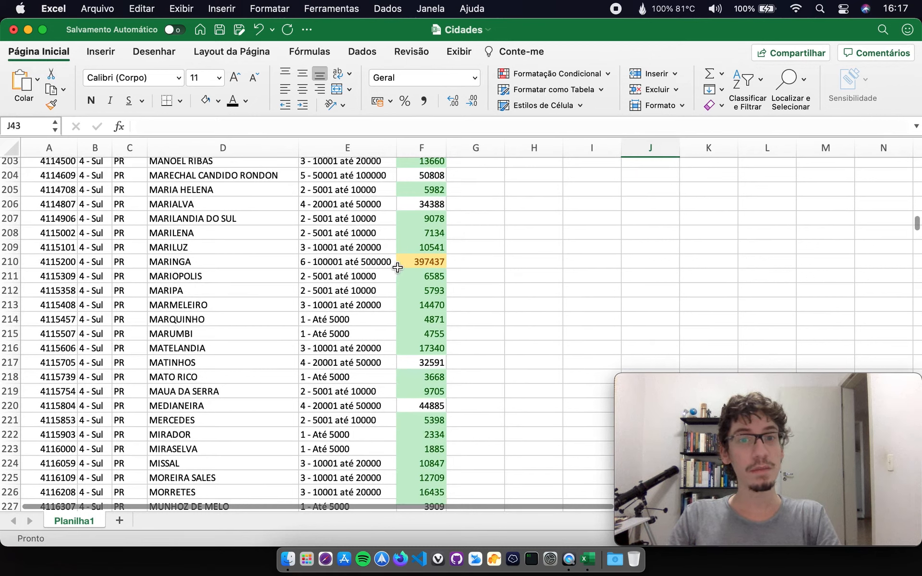
left_click(419, 262)
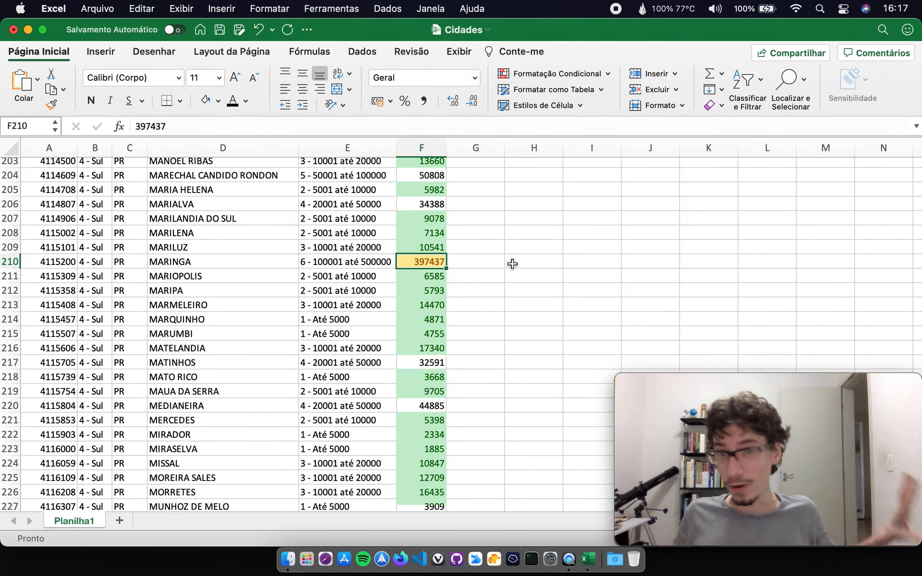
left_click(432, 175)
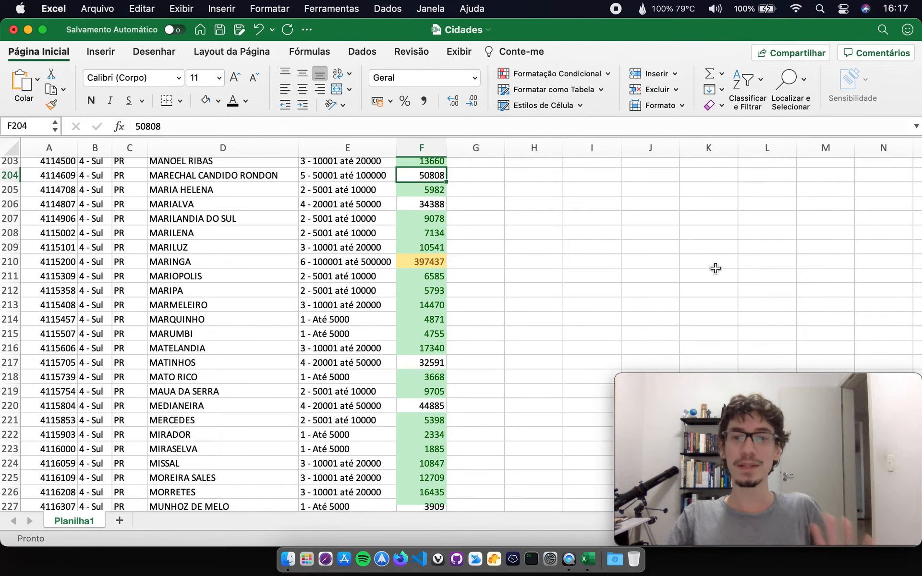
Examine the remaining Paraná cities, including Ponta Grossa, down to the first Santa Catarina rows to check their population highlighting.
scroll(595, 273, "down", 20)
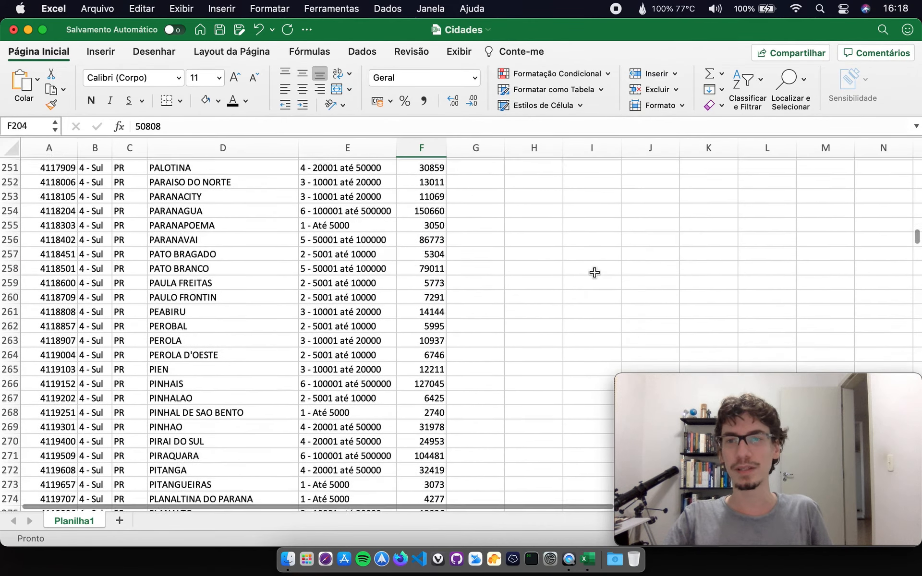
scroll(594, 272, "up", 3)
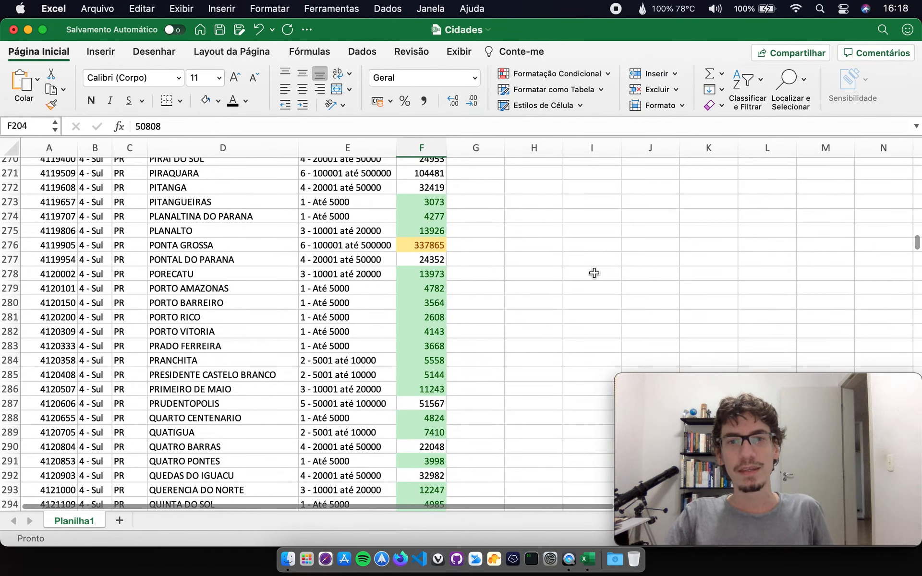
scroll(594, 273, "up", 5)
left_click(516, 333)
scroll(480, 346, "down", 3)
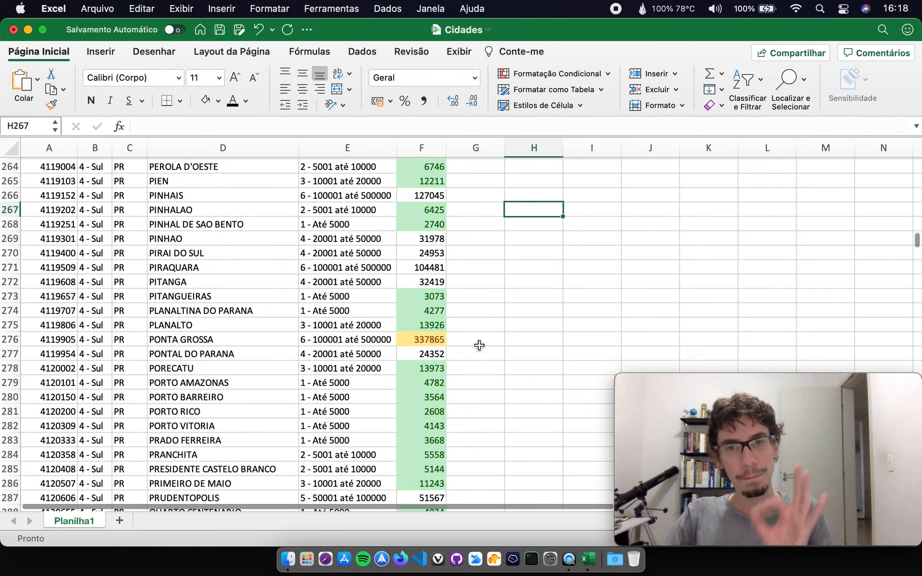
scroll(479, 346, "down", 1)
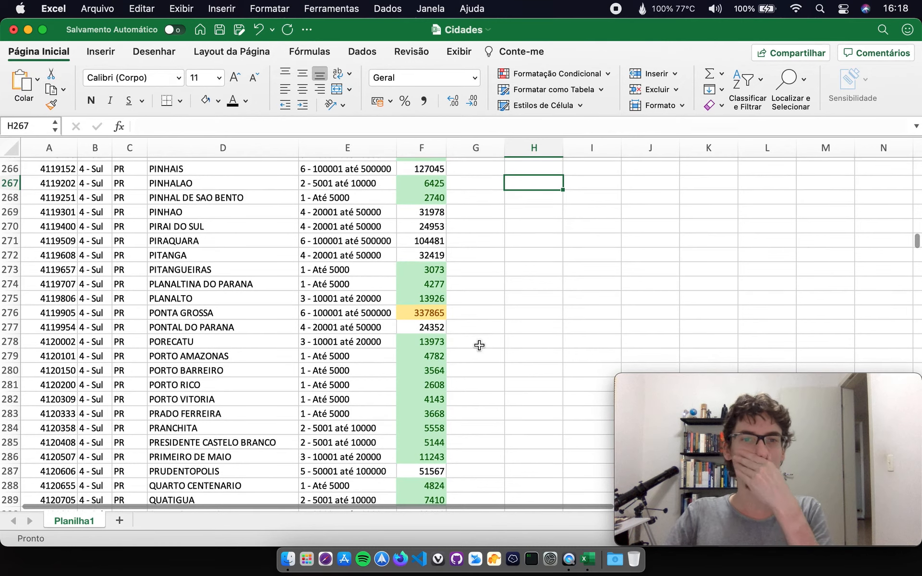
scroll(480, 345, "down", 5)
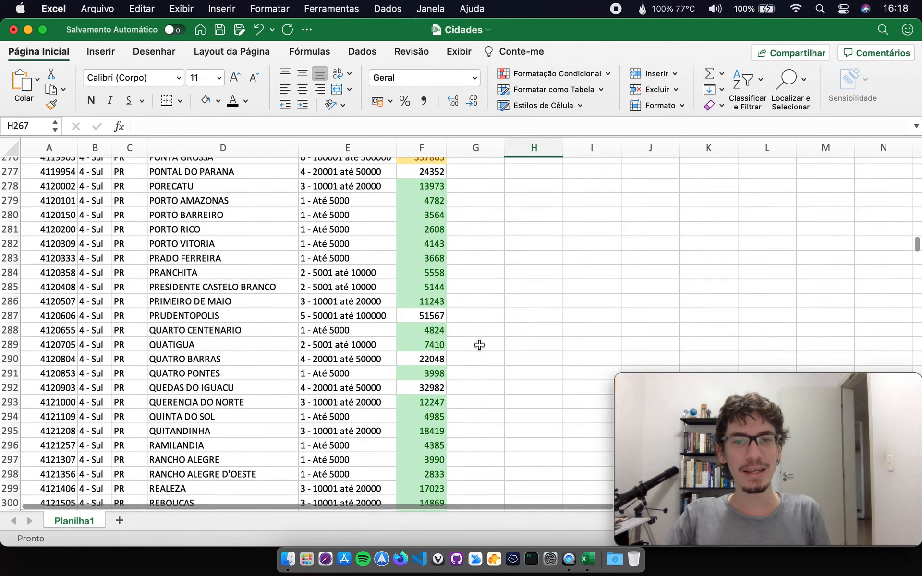
scroll(480, 346, "down", 7)
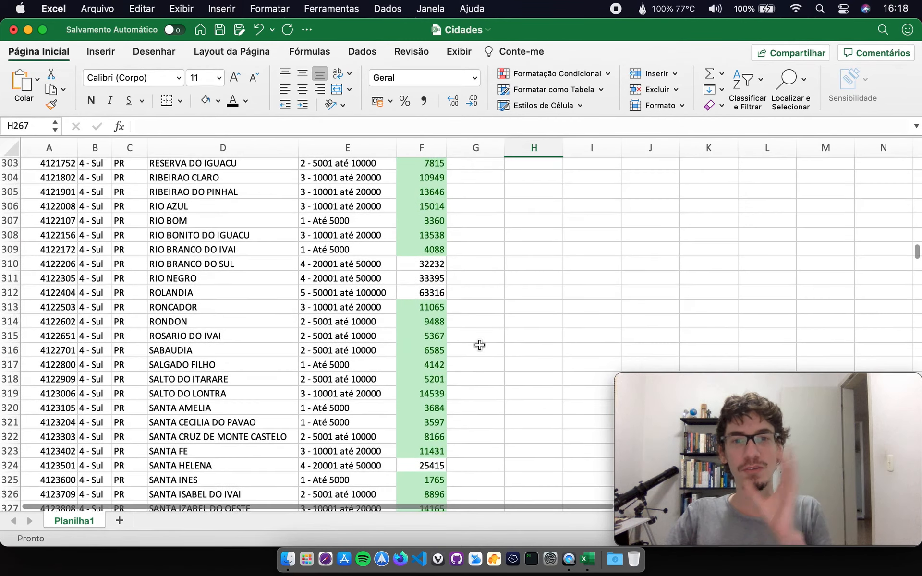
scroll(504, 339, "down", 11)
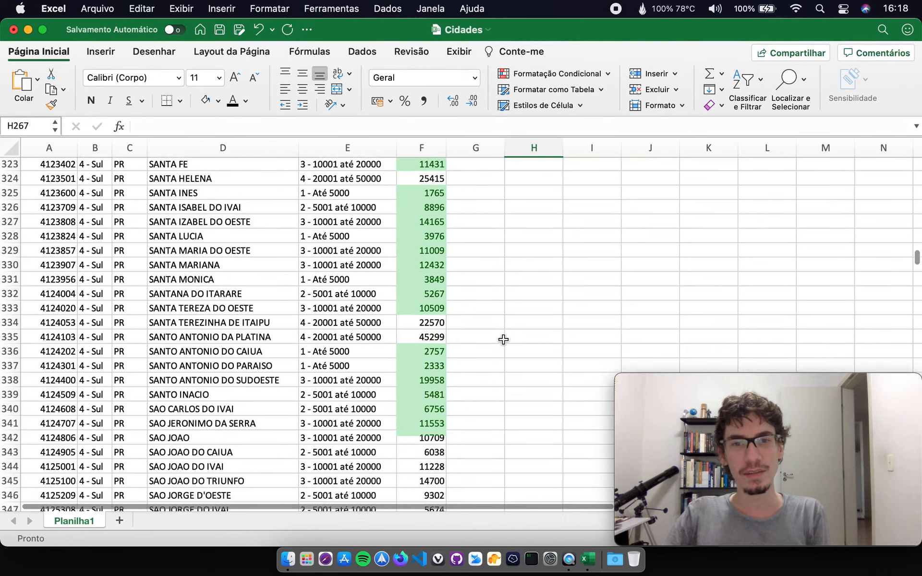
scroll(500, 270, "down", 6)
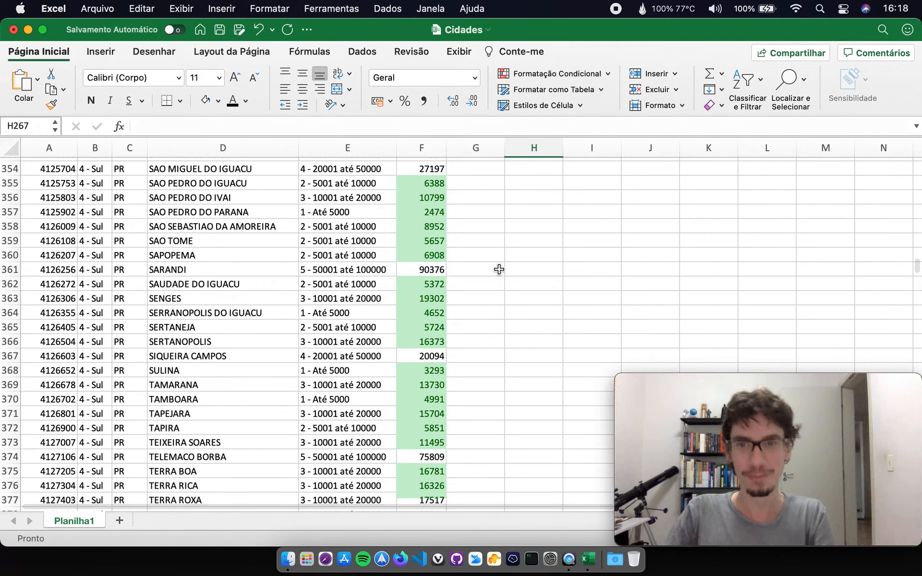
scroll(499, 269, "down", 2)
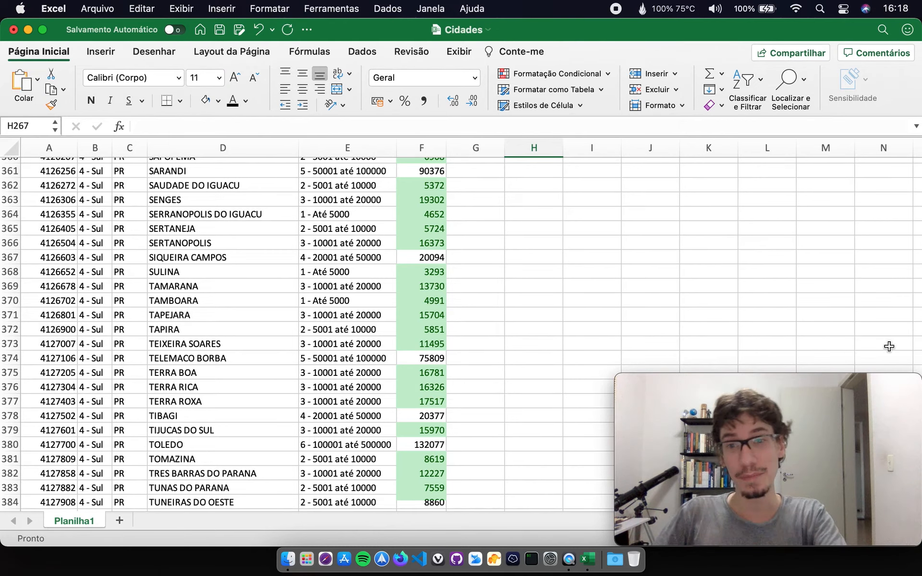
mouse_move(724, 388)
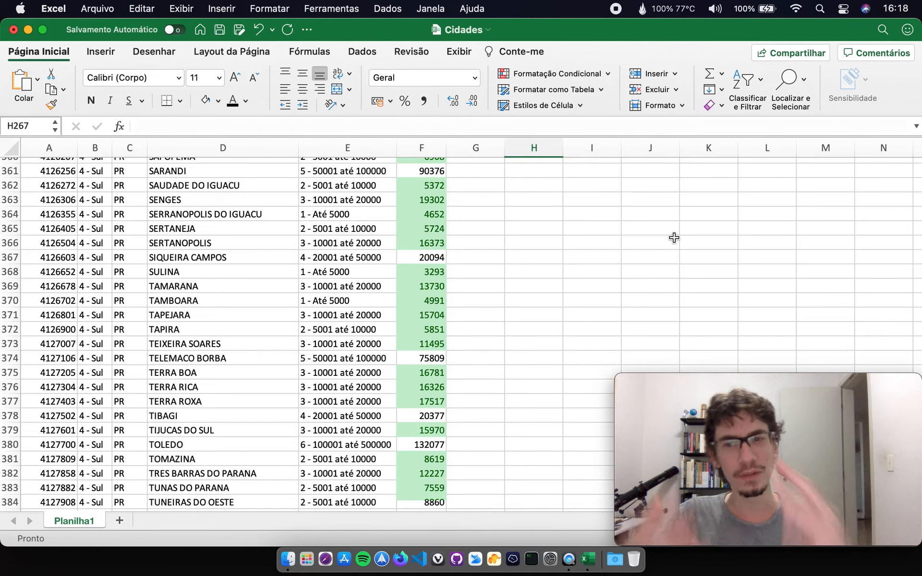
scroll(625, 240, "down", 5)
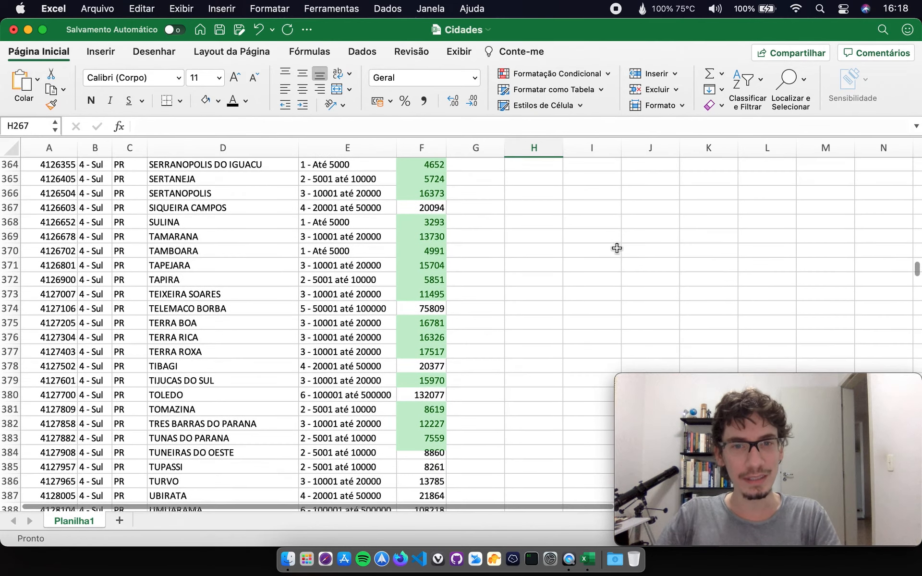
scroll(619, 255, "down", 6)
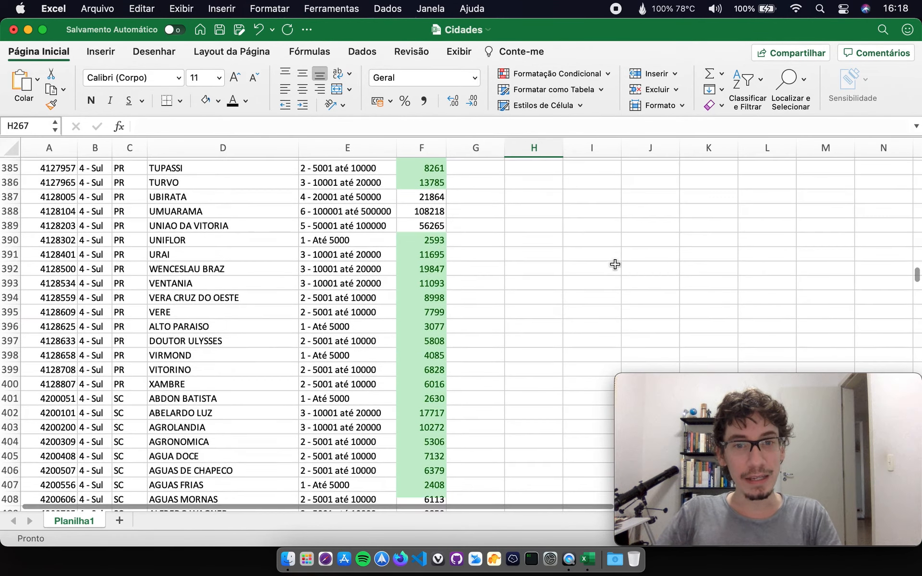
Examine the Santa Catarina population values down to about row 544, checking the highlighted cells for Itajaí and Joinville.
scroll(617, 268, "down", 7)
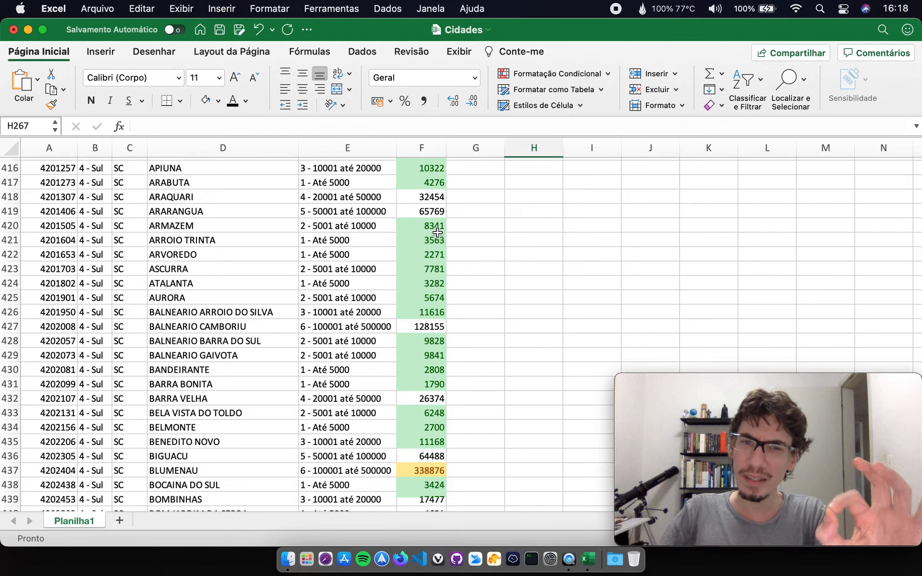
scroll(512, 389, "down", 3)
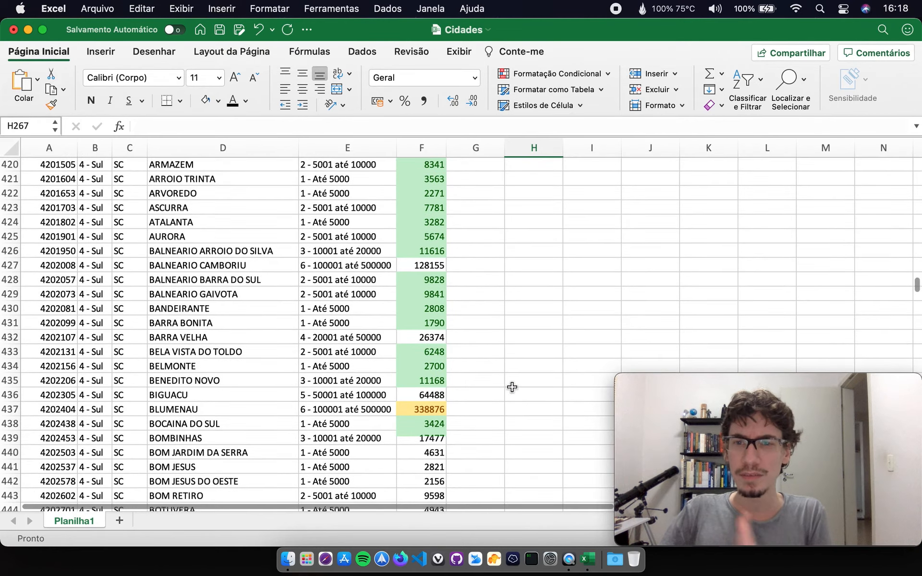
scroll(511, 380, "down", 10)
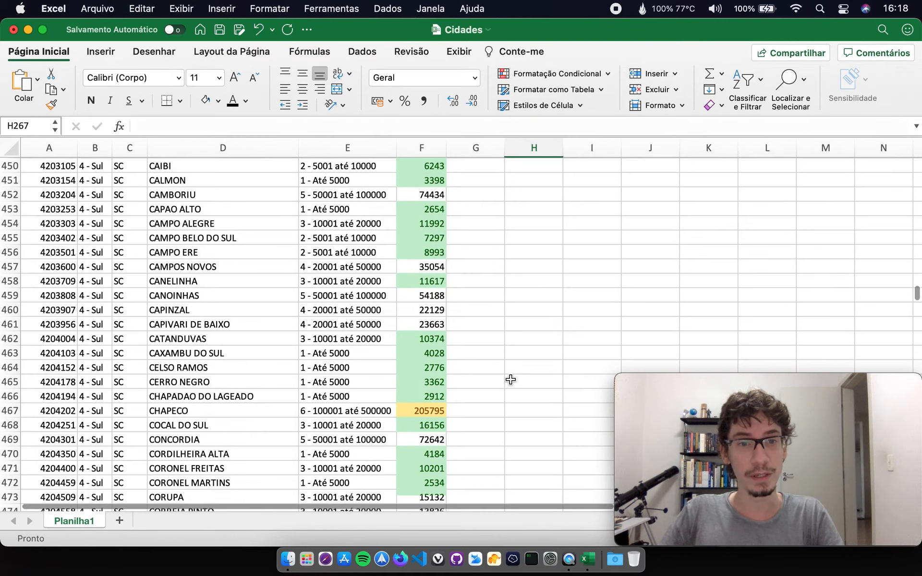
scroll(511, 380, "up", 6)
scroll(511, 379, "down", 11)
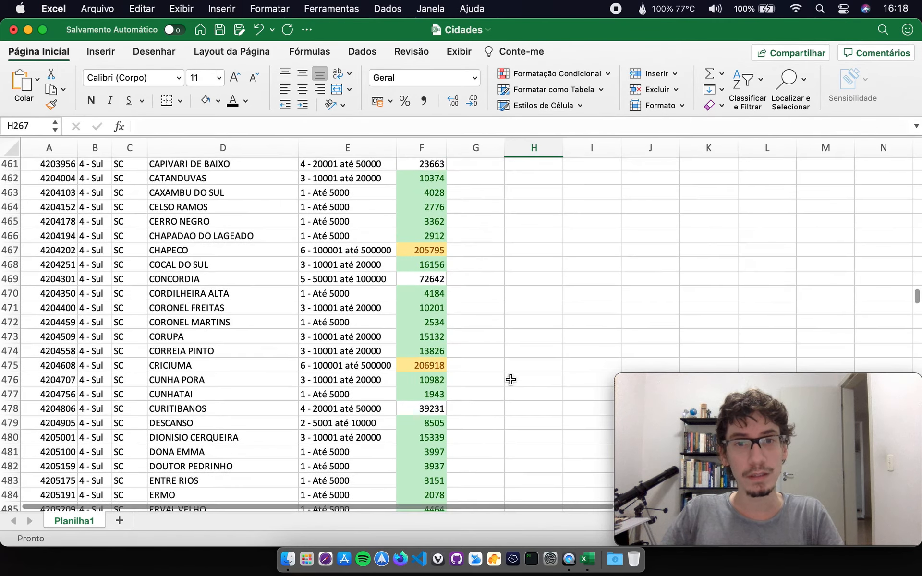
scroll(511, 380, "down", 12)
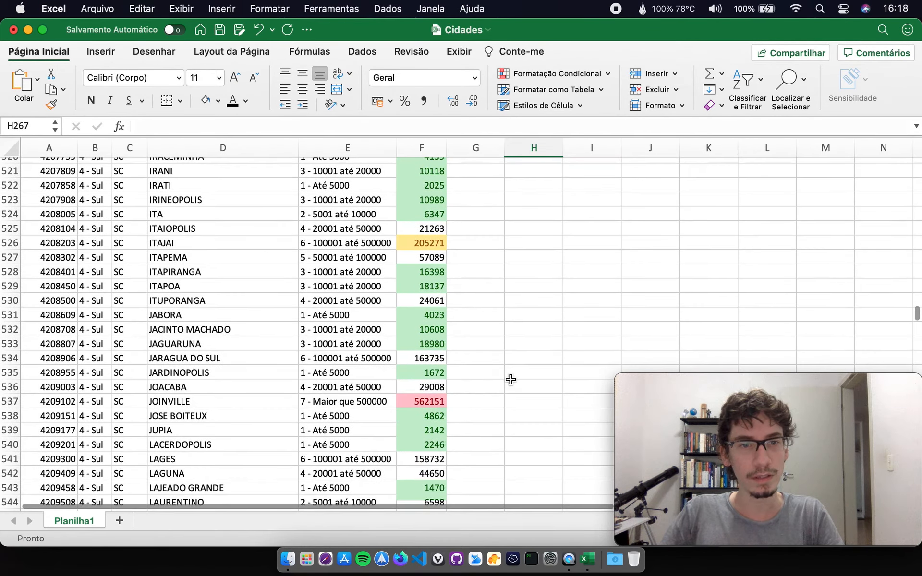
scroll(447, 396, "down", 1)
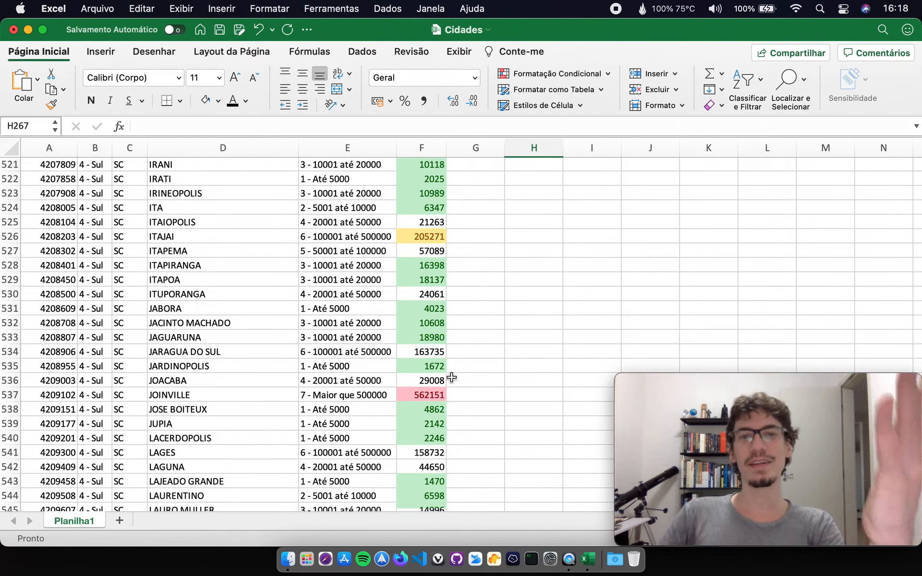
scroll(428, 240, "up", 1)
left_click(425, 165)
left_click(426, 236)
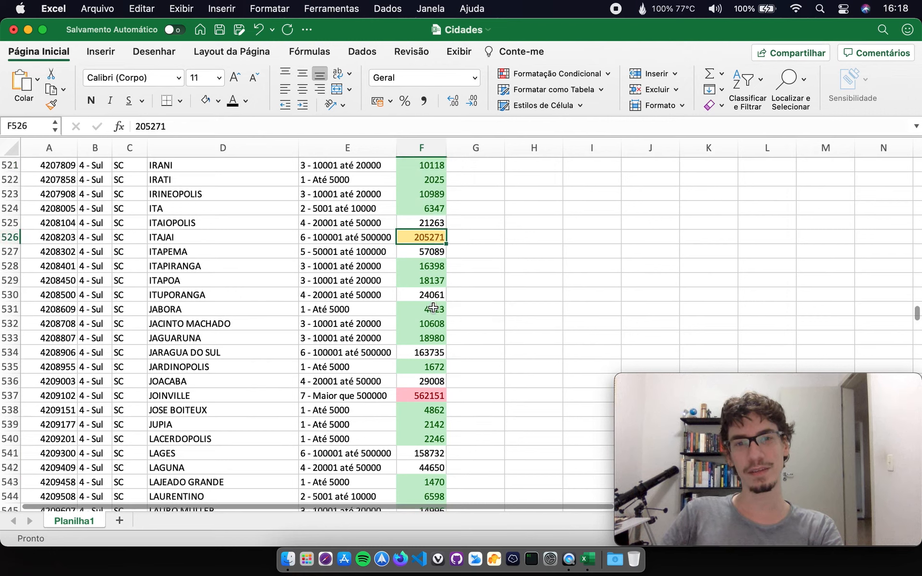
left_click(432, 395)
left_click(524, 336)
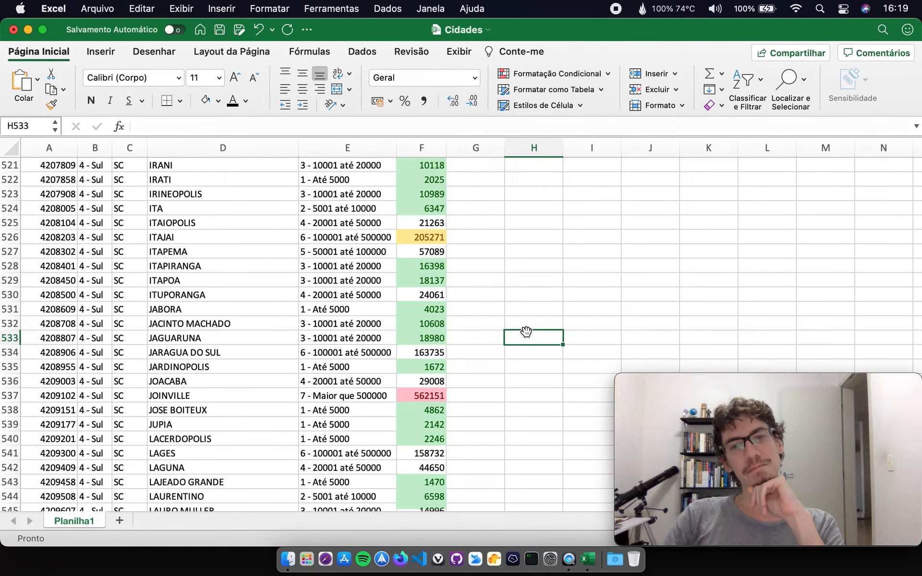
scroll(526, 331, "up", 20)
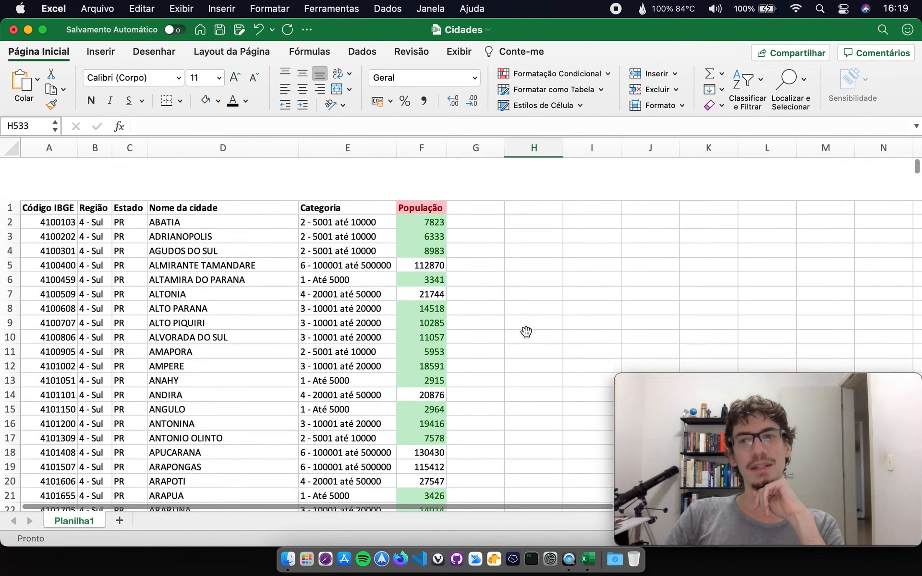
left_click(422, 148)
left_click(511, 75)
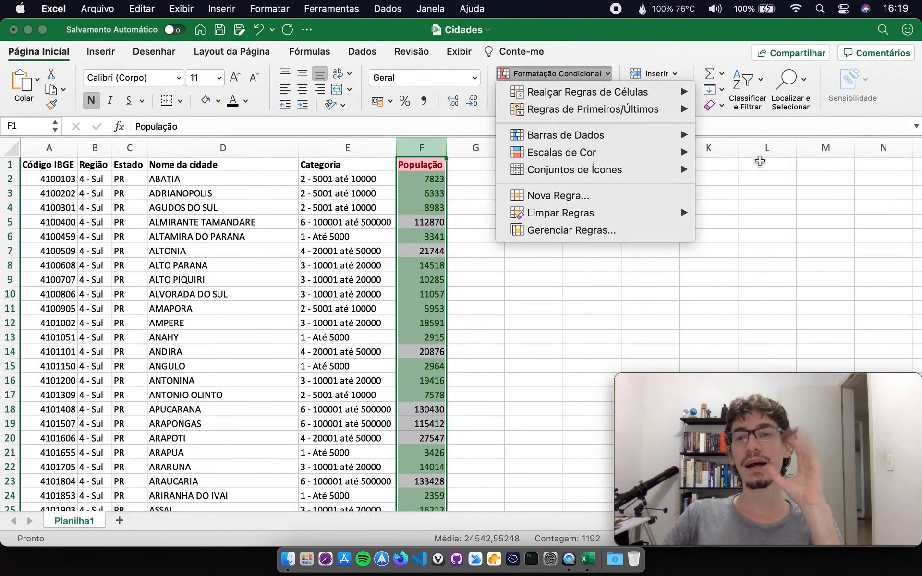
left_click(716, 260)
left_click(531, 250)
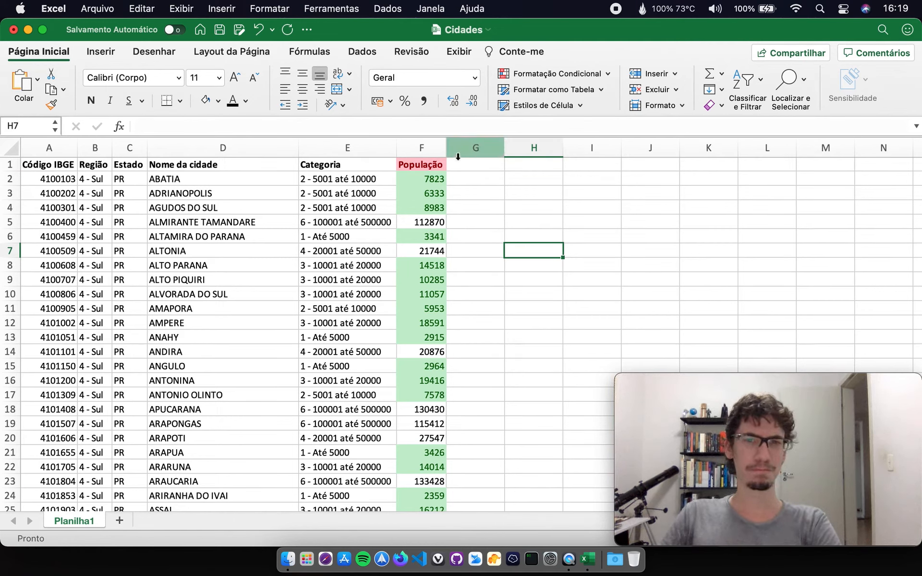
Review the existing conditional formatting rules of the População column in the rules manager, then close it without changes.
left_click(423, 148)
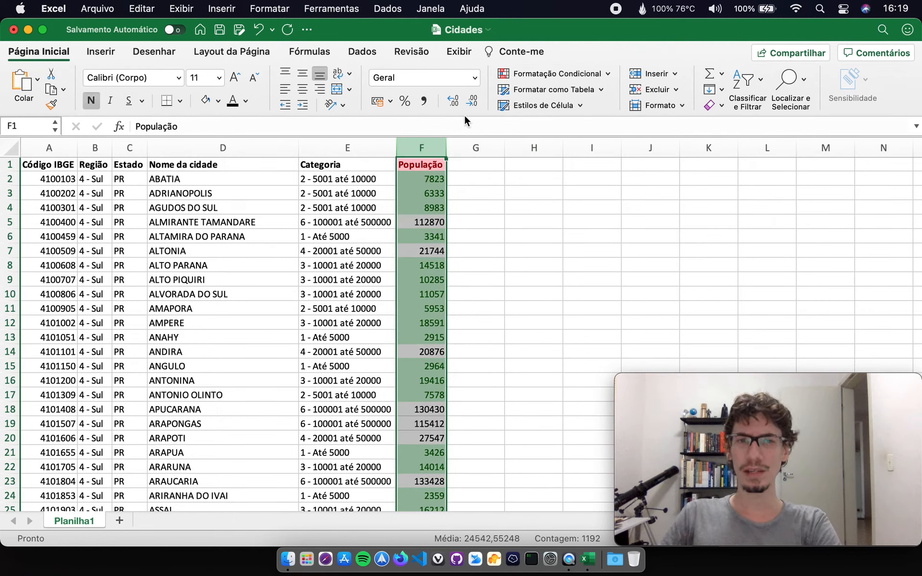
left_click(528, 73)
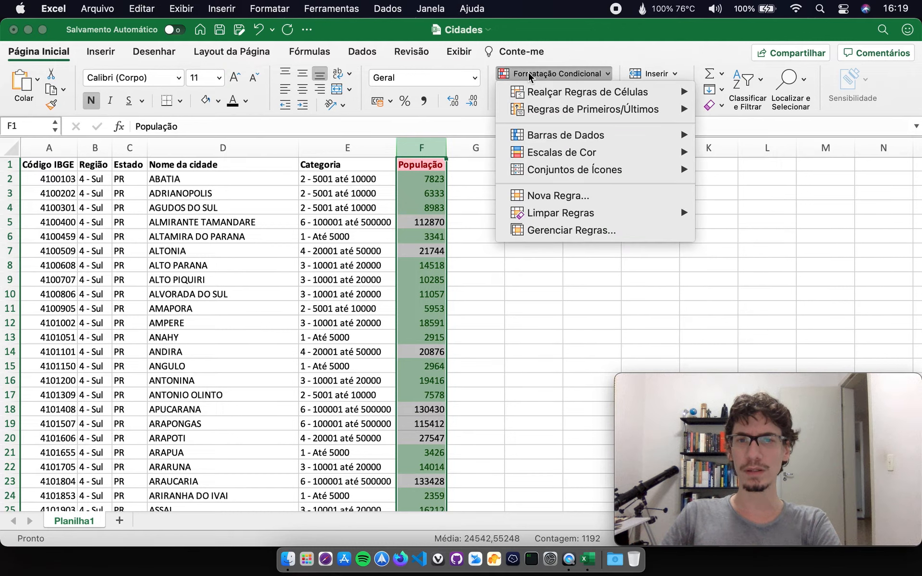
left_click(609, 231)
mouse_move(513, 106)
left_mouse_down()
mouse_move(532, 108)
mouse_move(516, 108)
left_mouse_up()
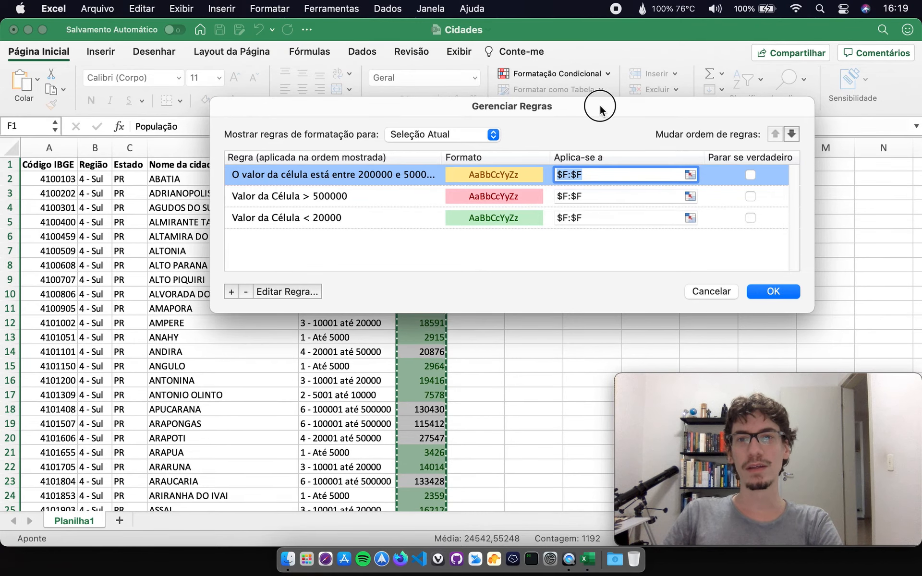
left_click_drag(596, 107, 780, 87)
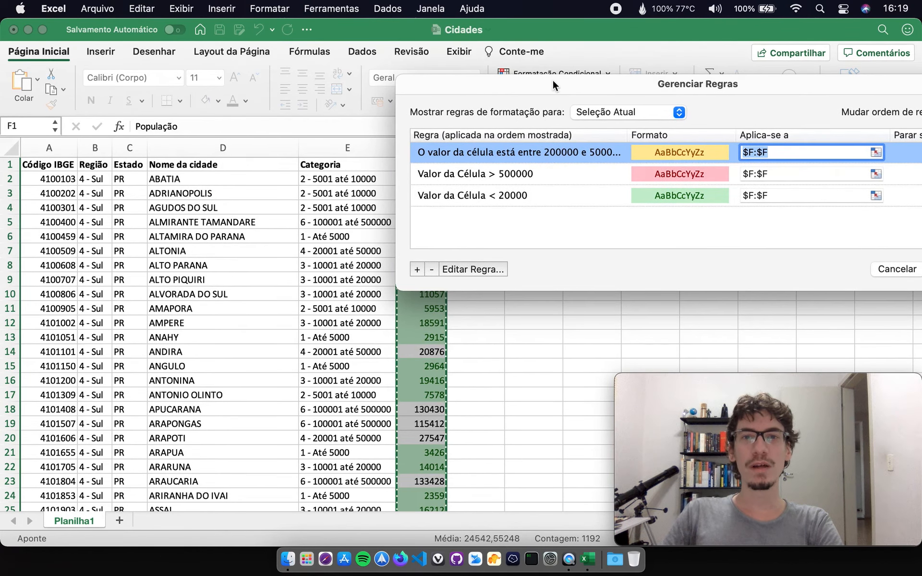
left_click_drag(553, 79, 423, 77)
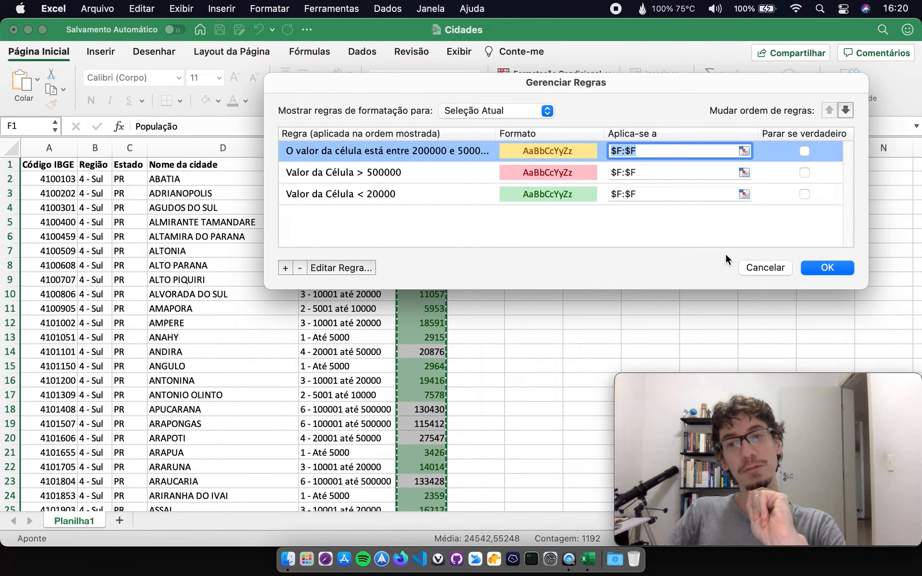
left_click(775, 270)
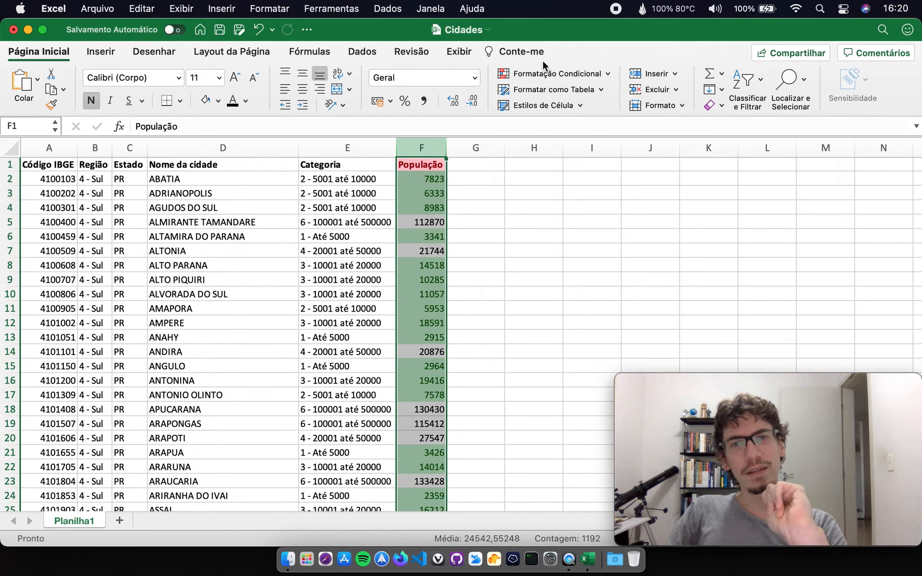
Clear the conditional formatting rules from the entire sheet.
left_click(548, 73)
mouse_move(612, 214)
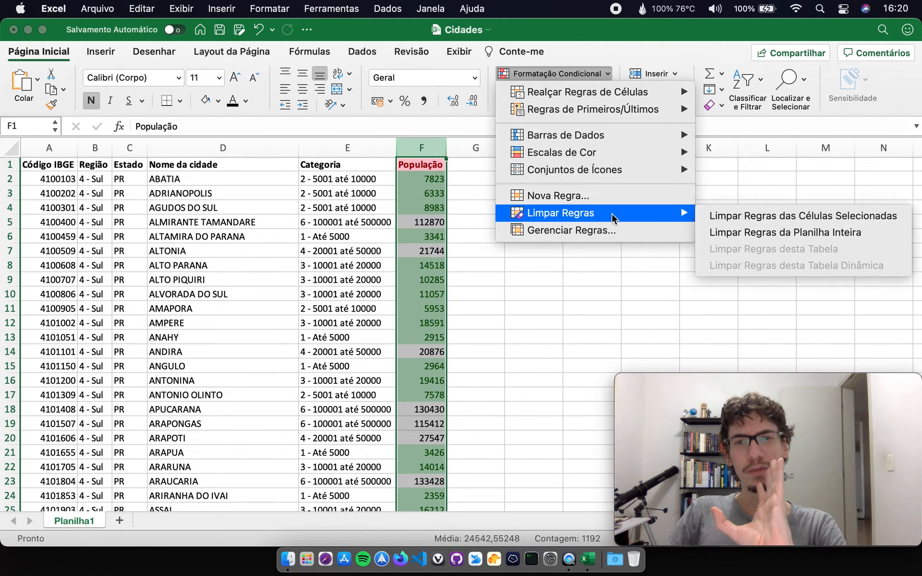
left_click(783, 232)
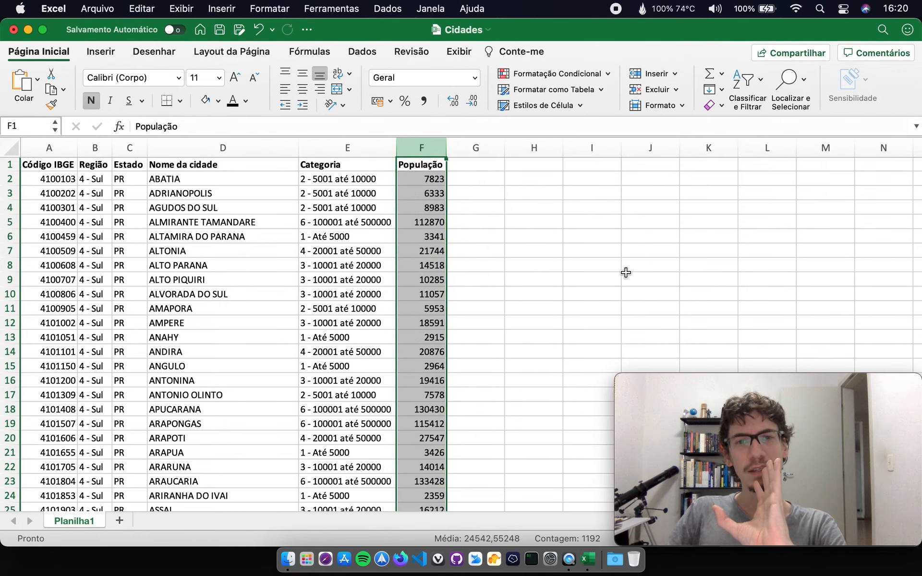
left_click(623, 274)
left_click(443, 165)
key("super+shift+Down")
left_click(533, 74)
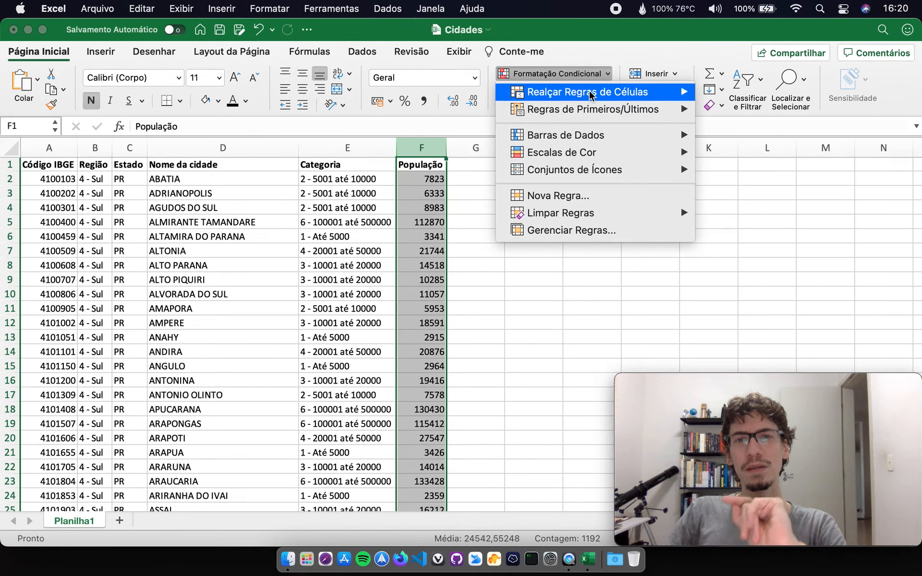
mouse_move(591, 95)
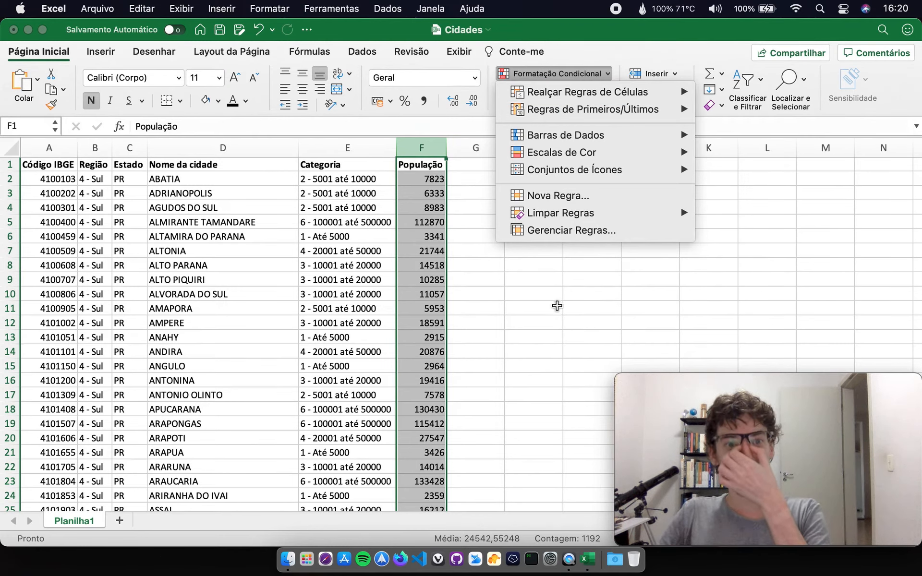
left_click(558, 302)
Start a highlight rule on the Estado column for cells equal to SC.
left_click(120, 148)
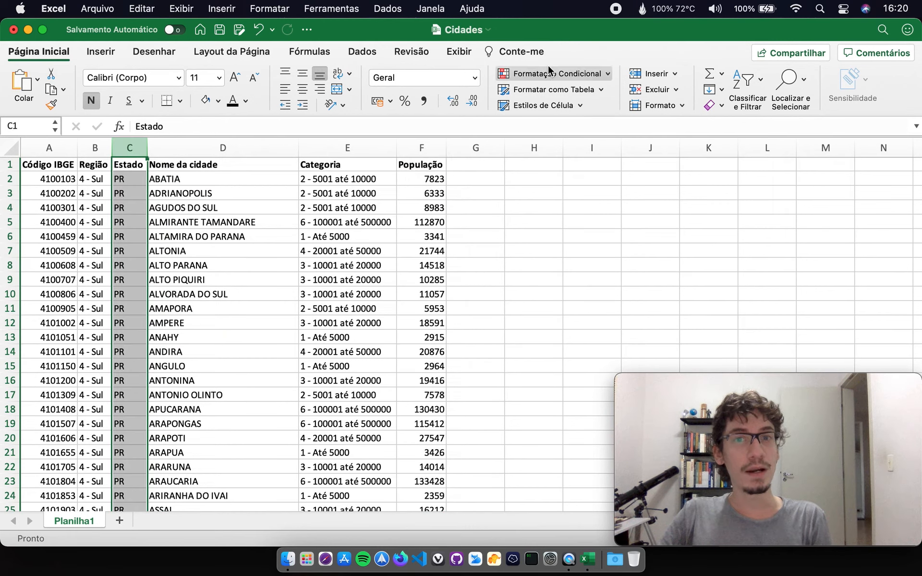
left_click(585, 73)
mouse_move(625, 92)
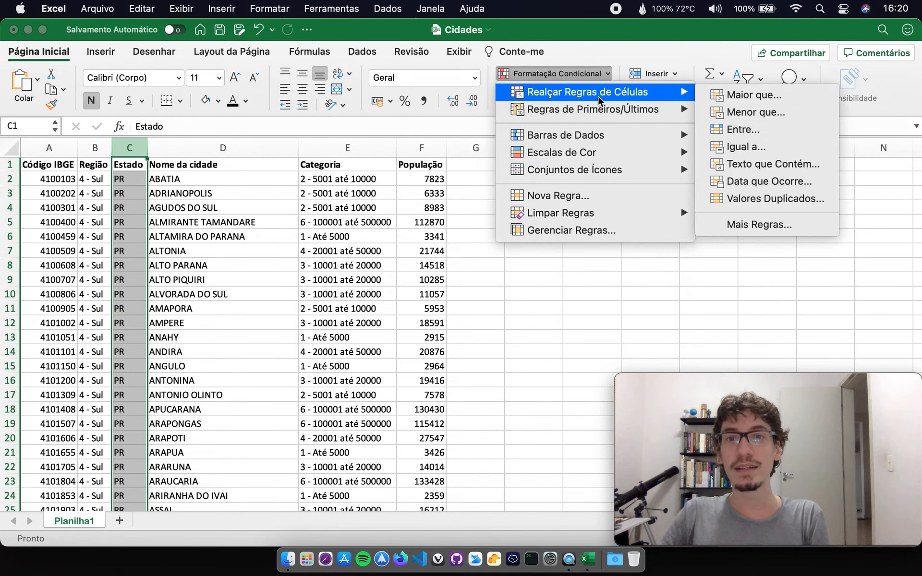
left_click(747, 148)
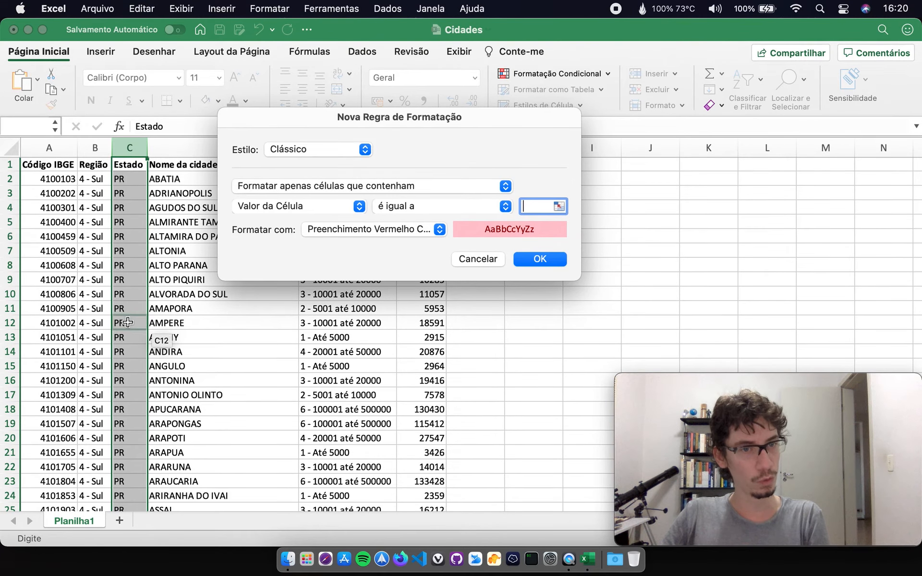
type("SC")
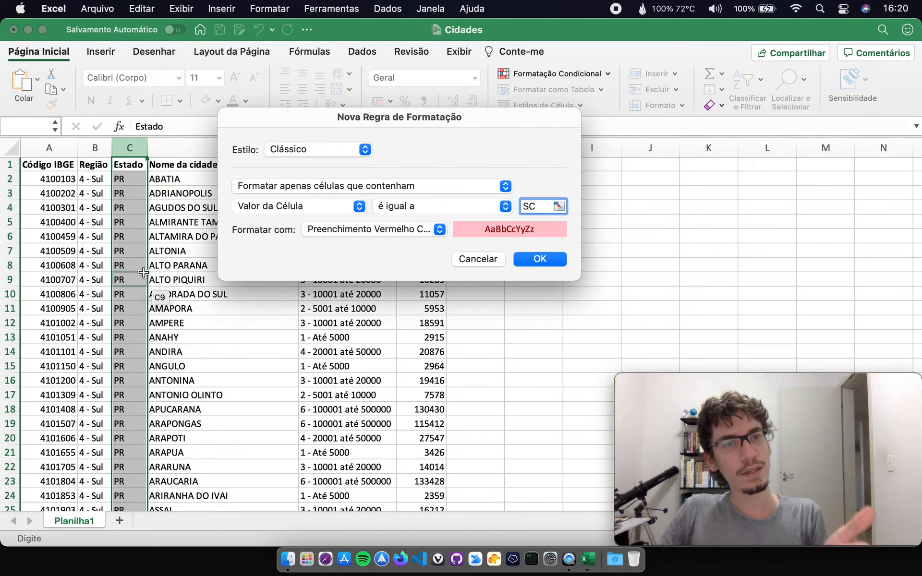
Give the SC rule a custom format with bold blue text and apply it to the Estado column.
left_click(409, 230)
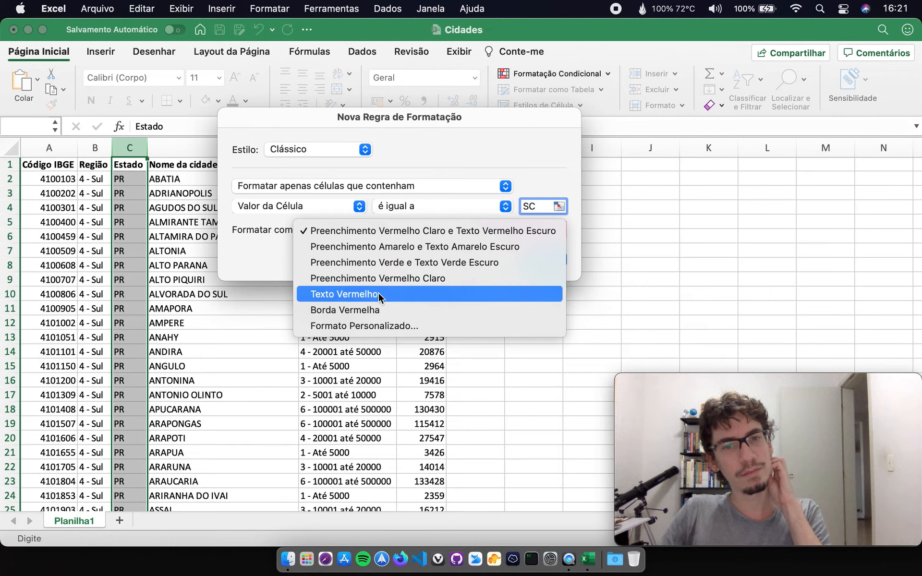
left_click(335, 325)
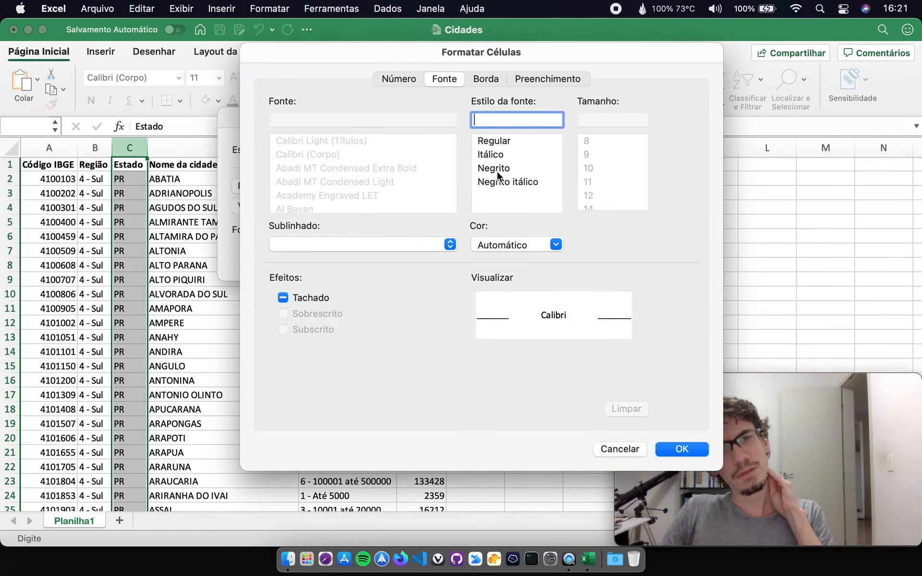
left_click(495, 168)
left_click(518, 244)
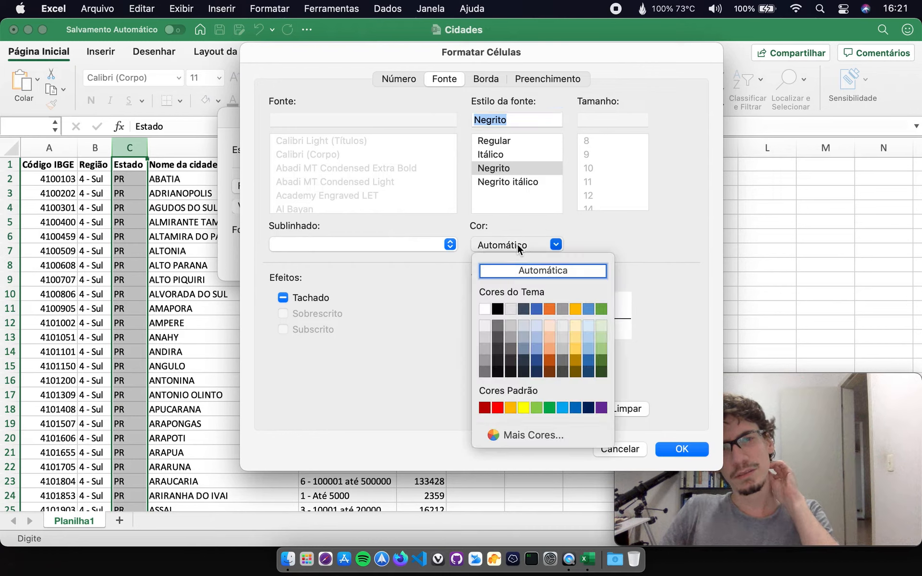
left_click(537, 312)
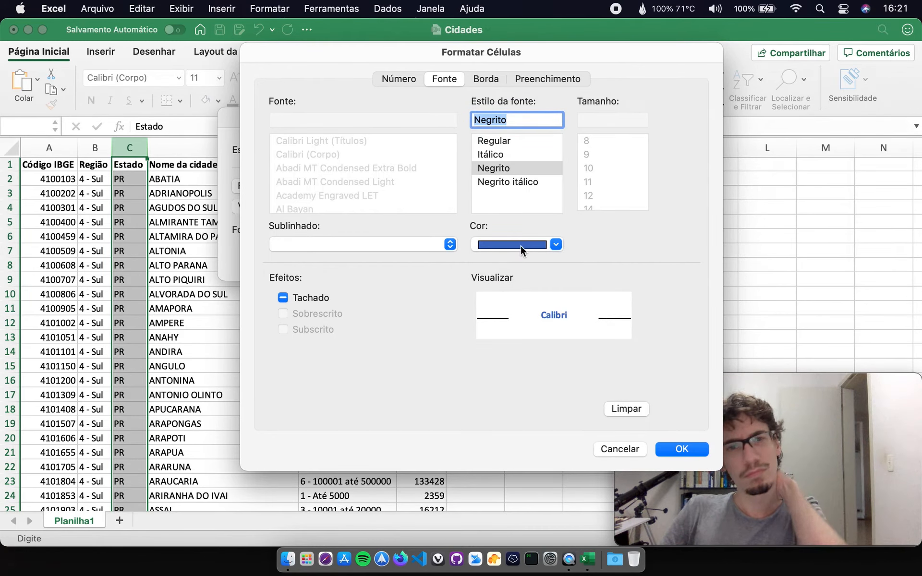
left_click(680, 449)
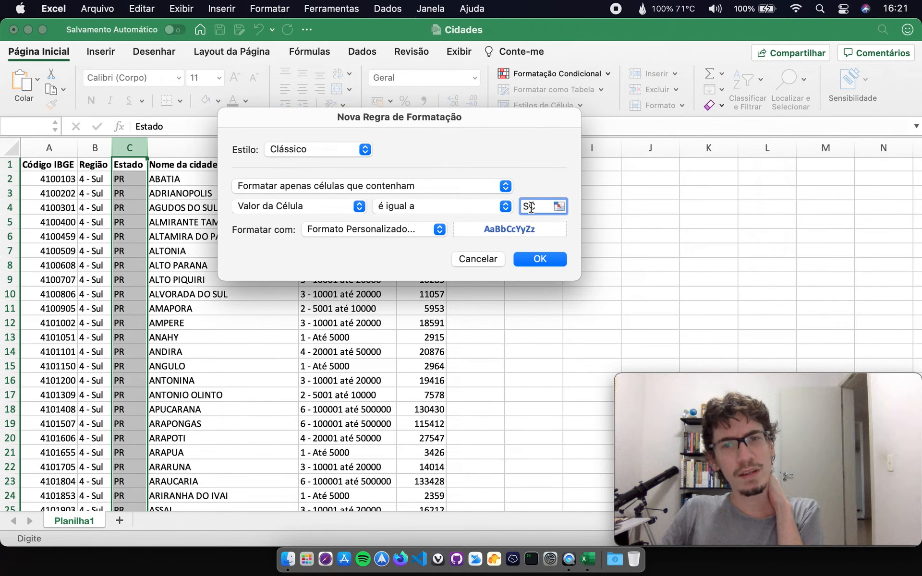
left_click(540, 259)
mouse_move(543, 266)
left_mouse_down()
mouse_move(552, 264)
mouse_move(538, 280)
left_mouse_up()
left_click(205, 215)
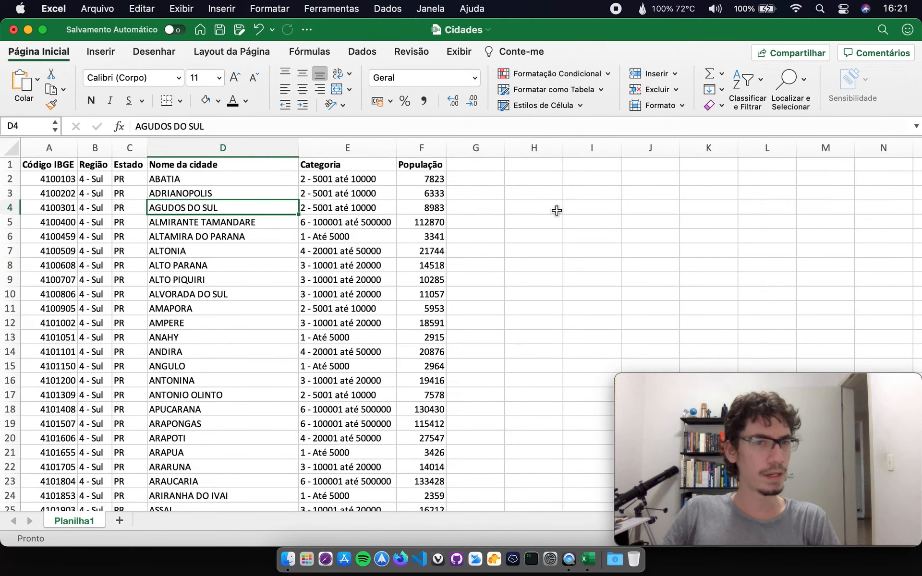
Examine the Estado column from the Paraná rows into the Santa Catarina rows to check the SC text formatting, returning to row 1.
left_click(581, 219)
scroll(581, 220, "down", 20)
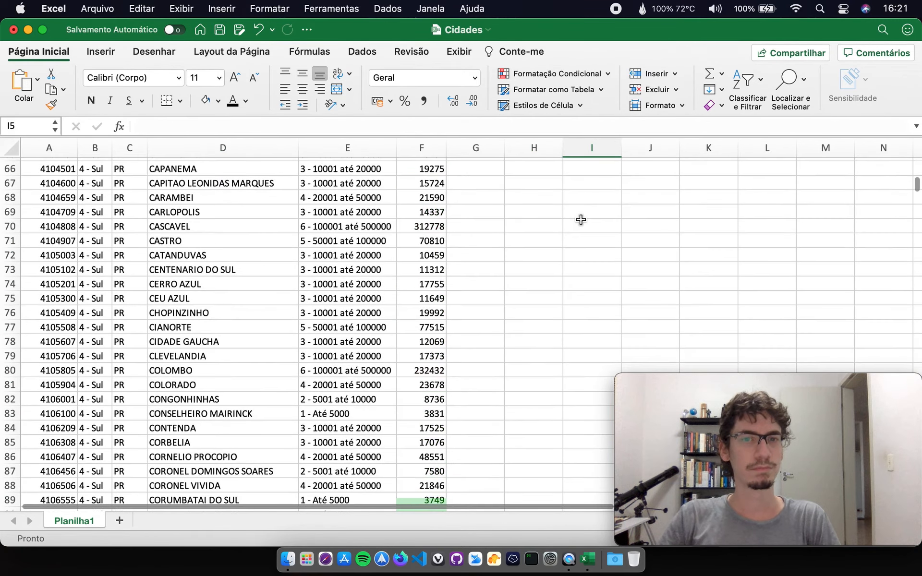
scroll(915, 189, "down", 3)
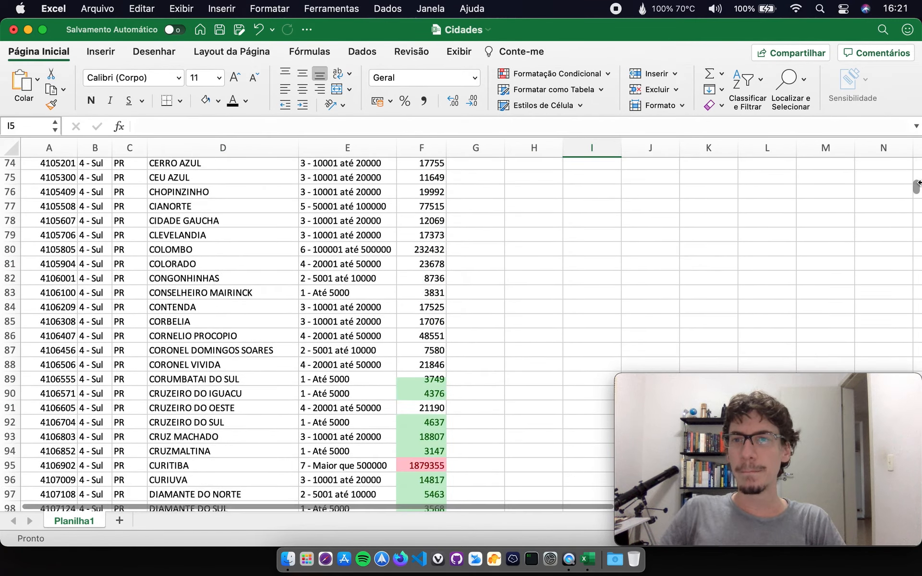
scroll(917, 192, "down", 13)
left_click_drag(917, 197, 917, 278)
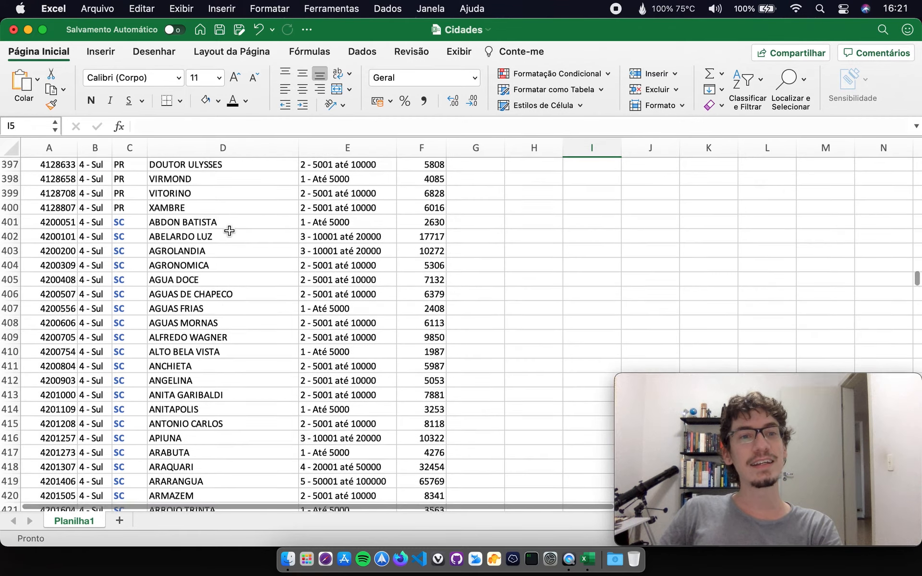
scroll(229, 231, "down", 15)
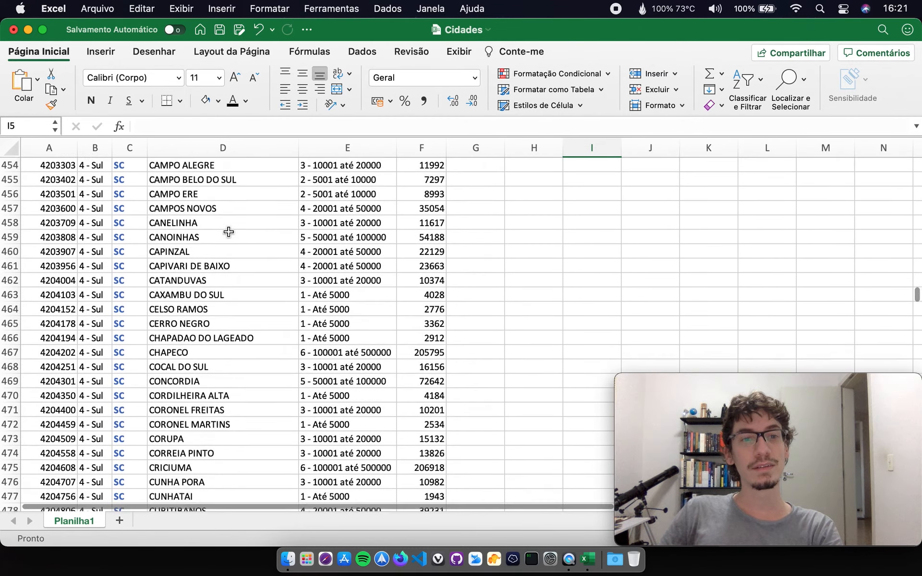
scroll(229, 232, "up", 20)
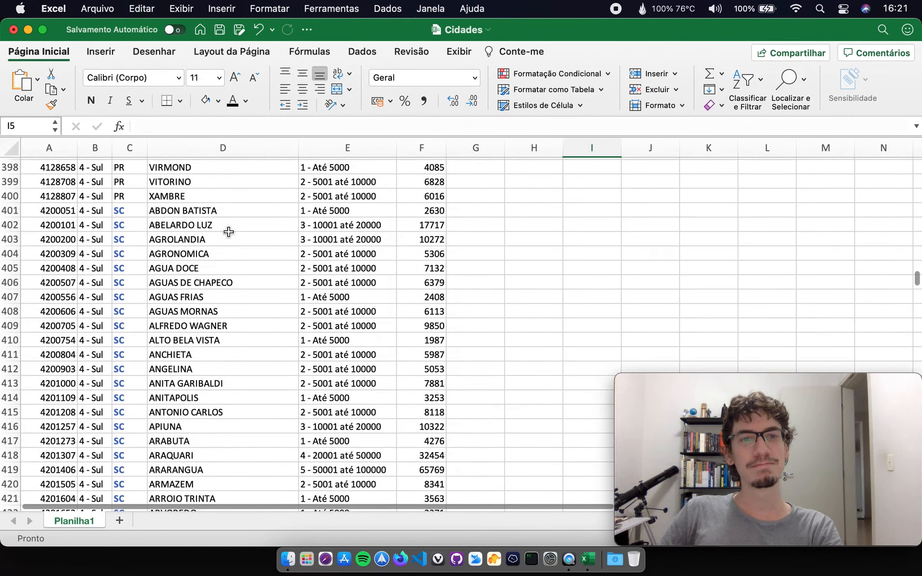
left_click_drag(916, 276, 913, 140)
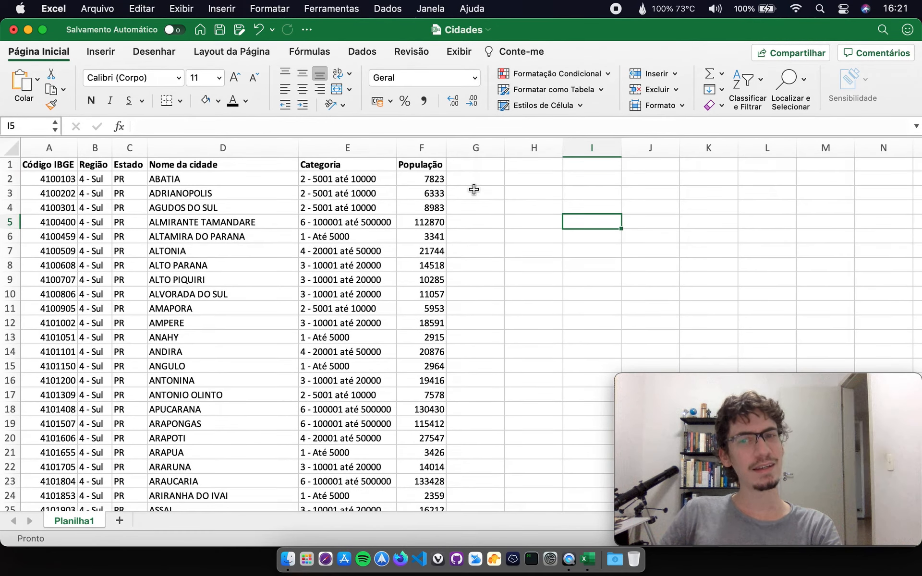
Remove all conditional formatting rules from the whole sheet, including the SC rule on the Estado column.
left_click(129, 148)
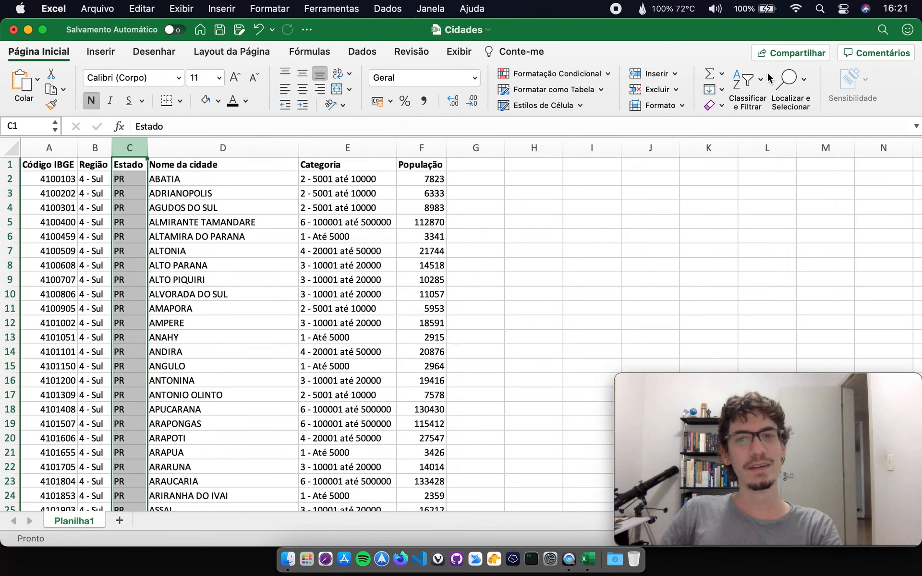
left_click(558, 74)
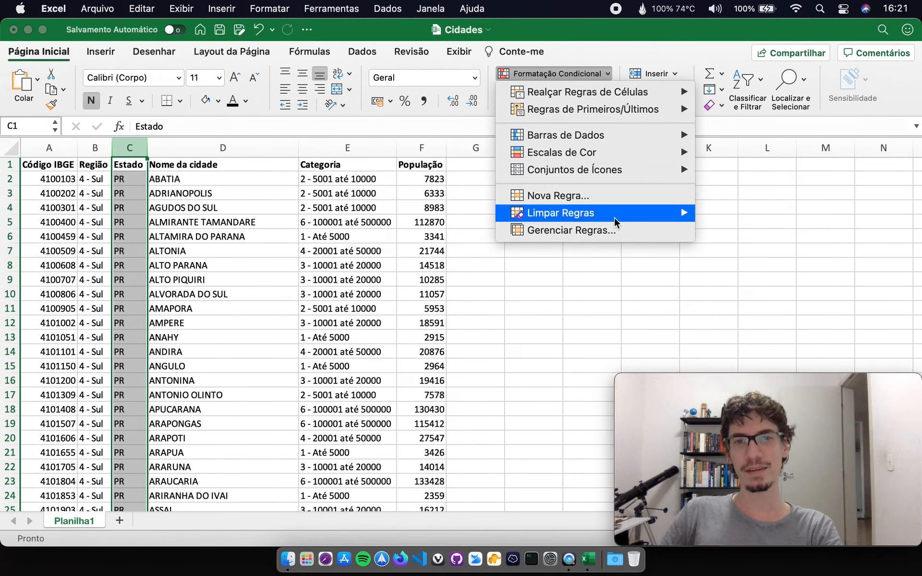
left_click(747, 234)
left_click(609, 250)
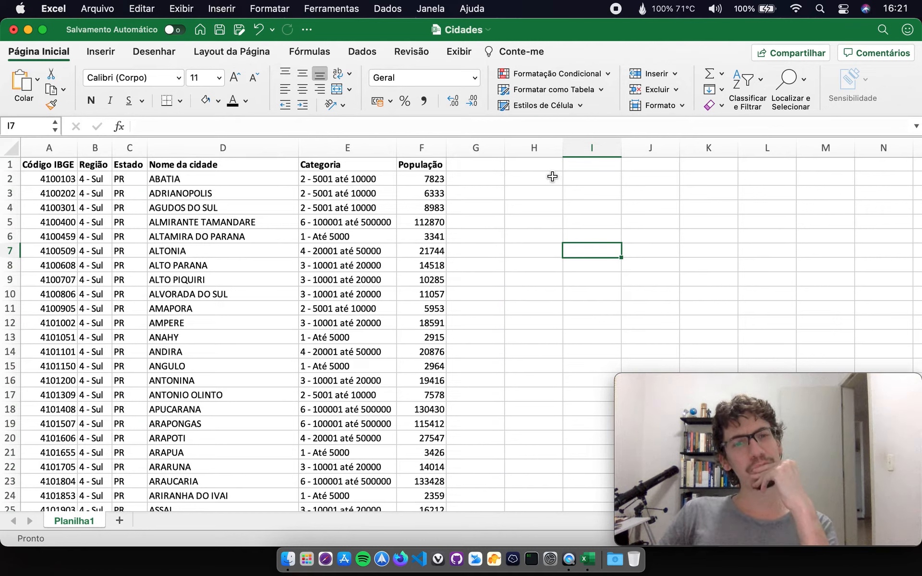
Select the entire Nome da cidade column.
left_click(267, 148)
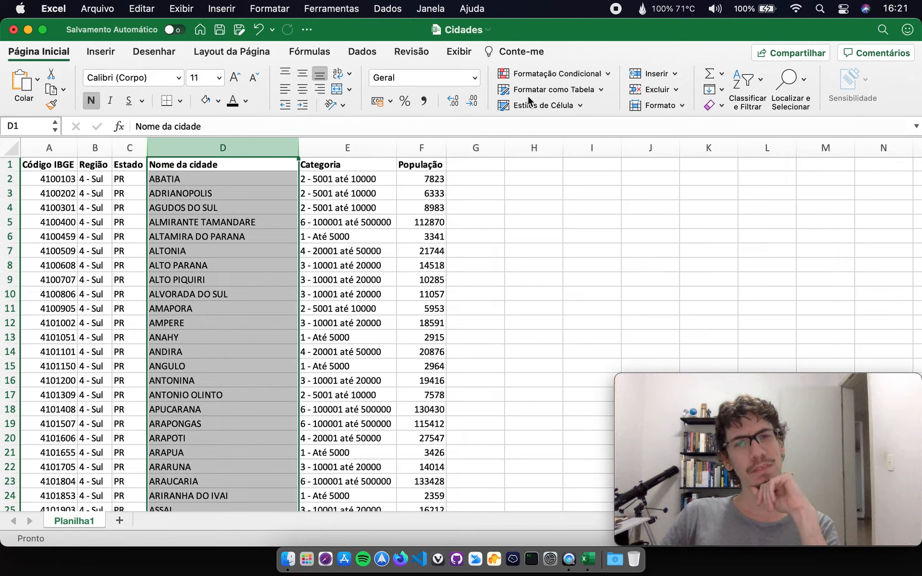
left_click(576, 75)
mouse_move(576, 89)
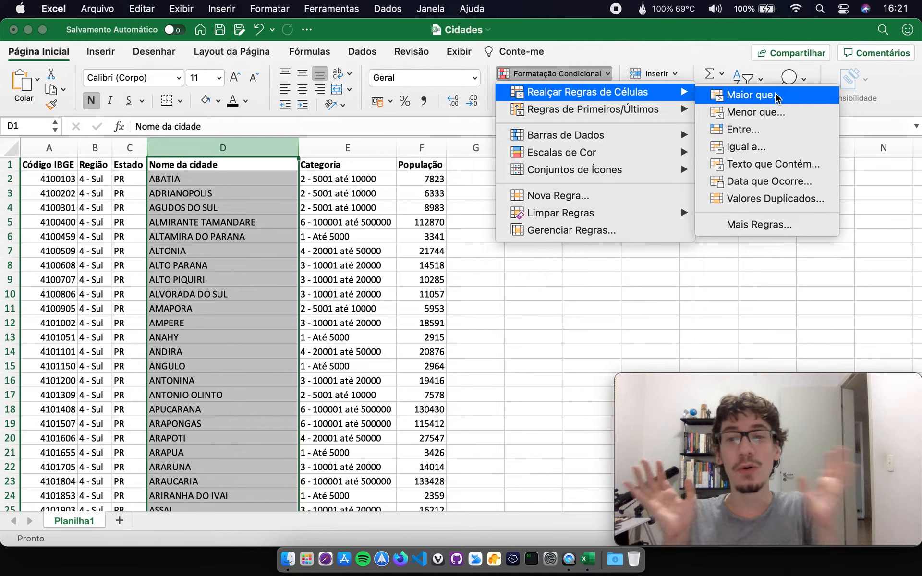
left_click(776, 149)
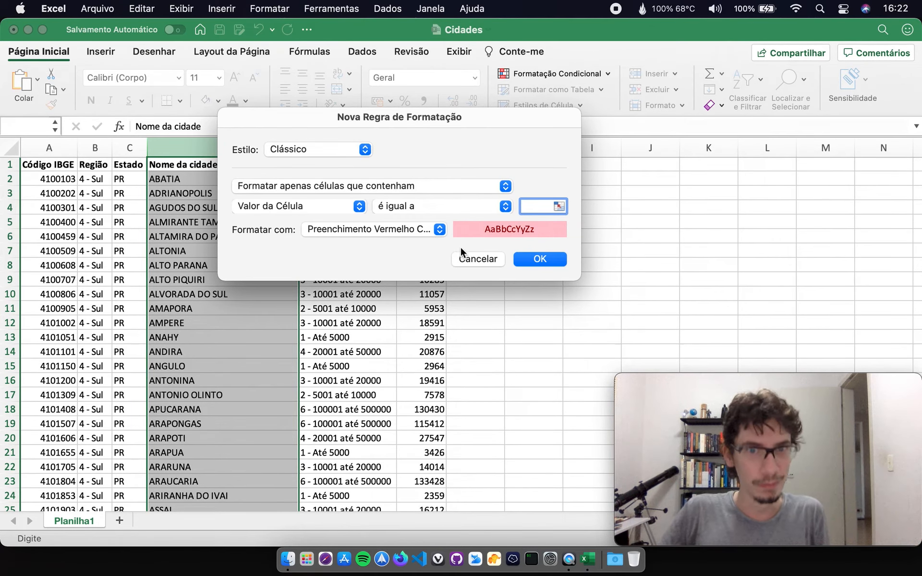
left_click(480, 259)
Start a highlight rule on the Nome da cidade column for text containing SAO, formatted with the preset yellow fill.
left_click(553, 73)
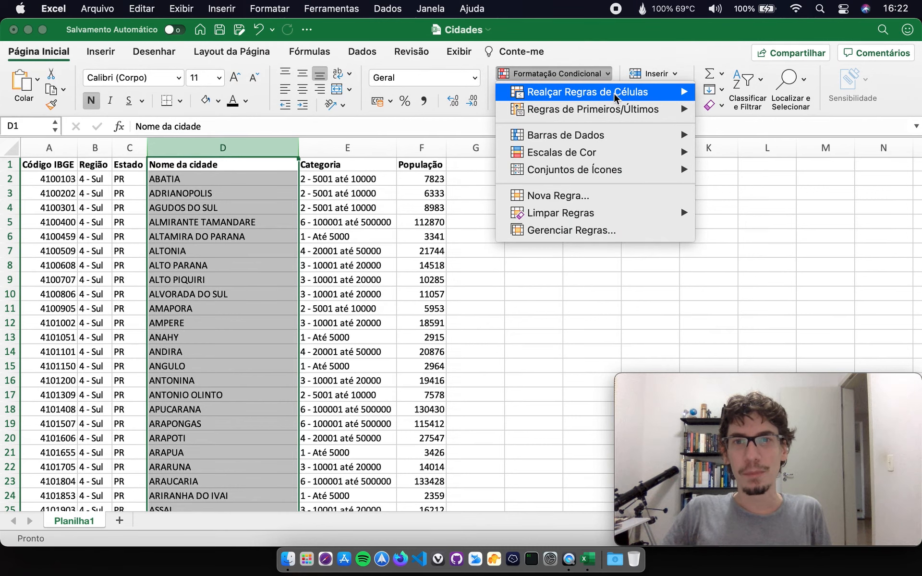
mouse_move(632, 92)
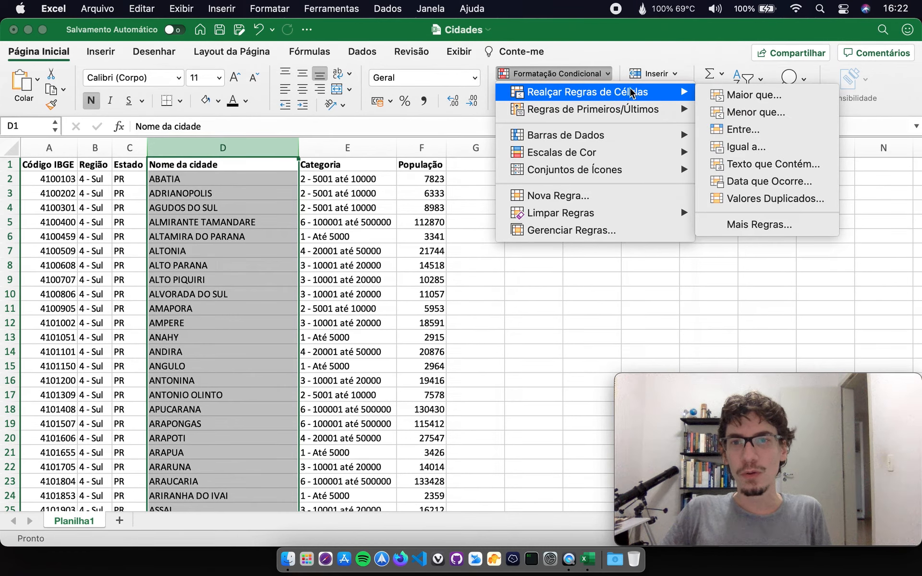
left_click(795, 169)
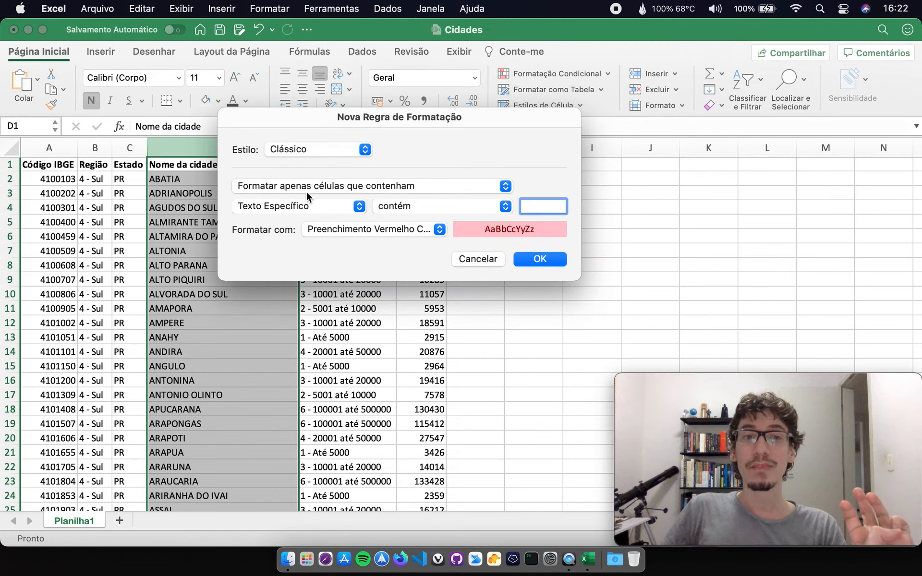
left_click(439, 228)
left_click(383, 251)
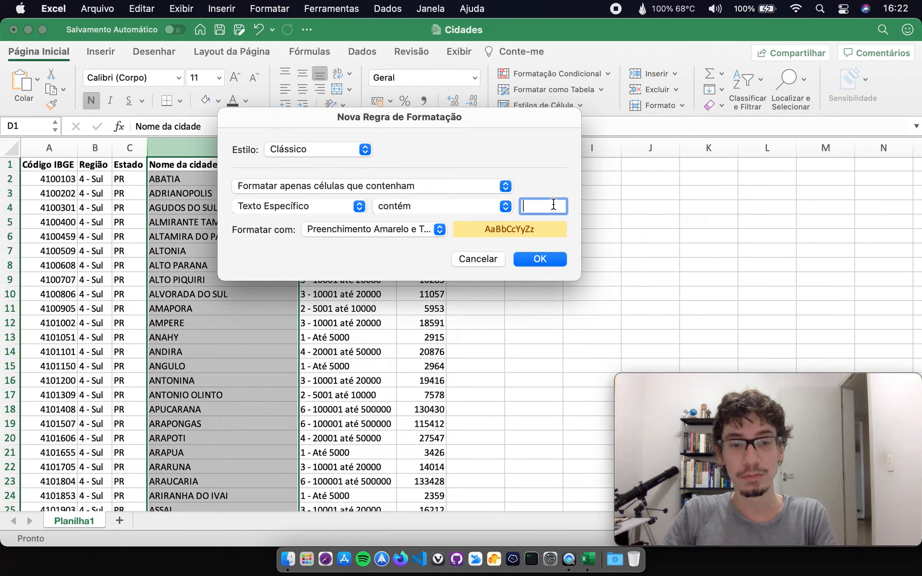
type("SAO")
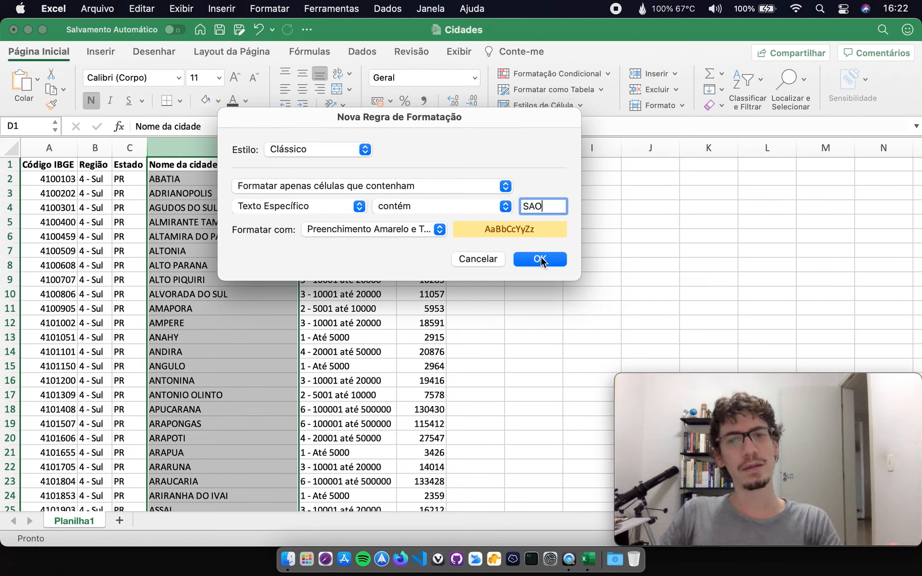
Review the SAO rule's condition and comparison options, keep Texto Específico and contém, and apply the rule.
left_click(312, 205)
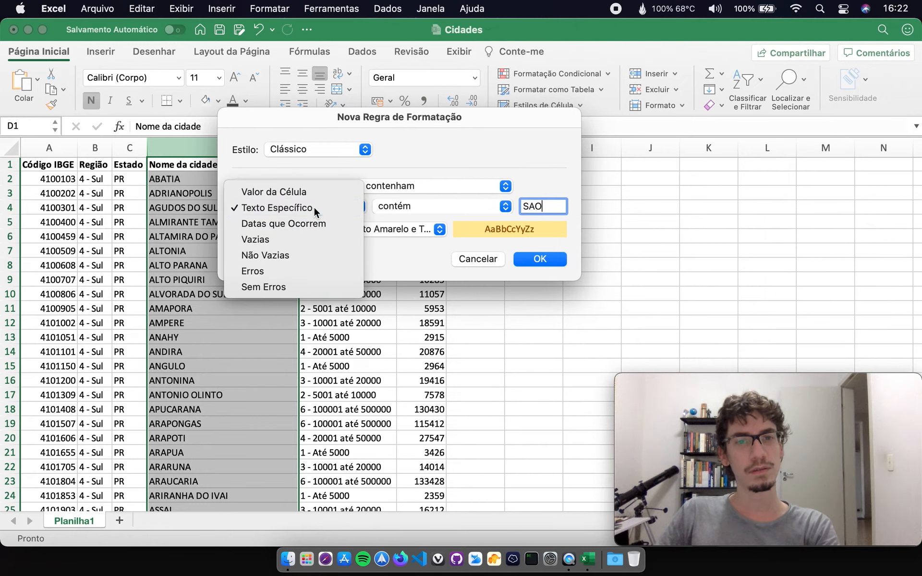
left_click(313, 206)
left_click(413, 208)
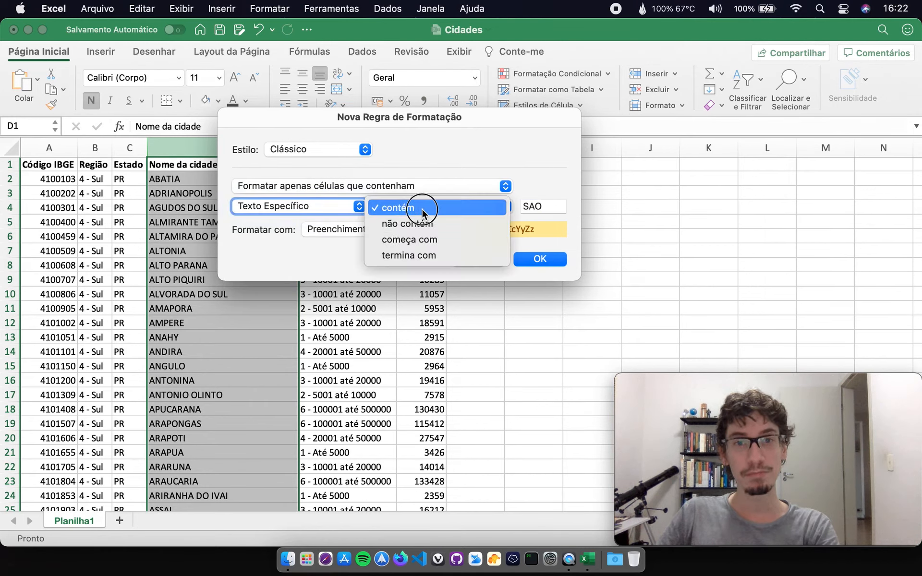
left_click(422, 208)
left_click(559, 210)
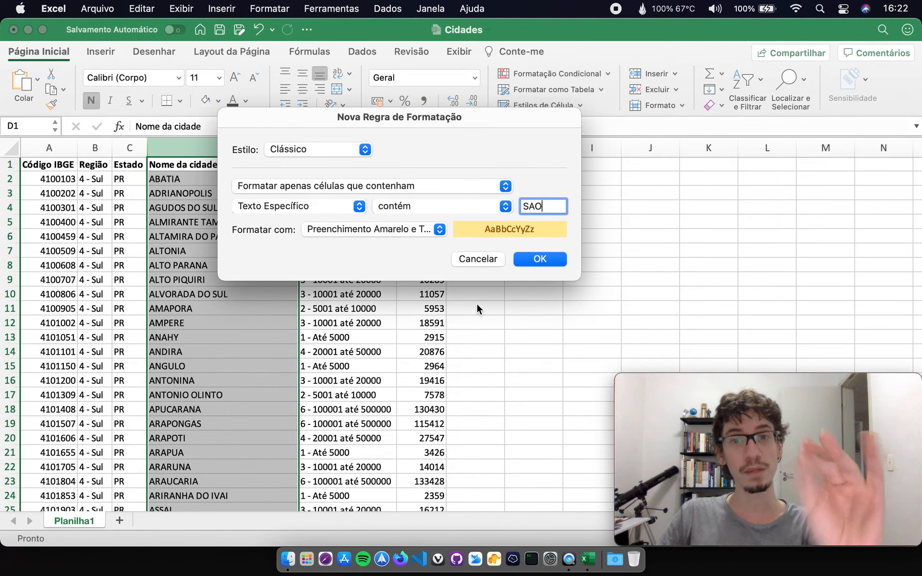
left_click(544, 259)
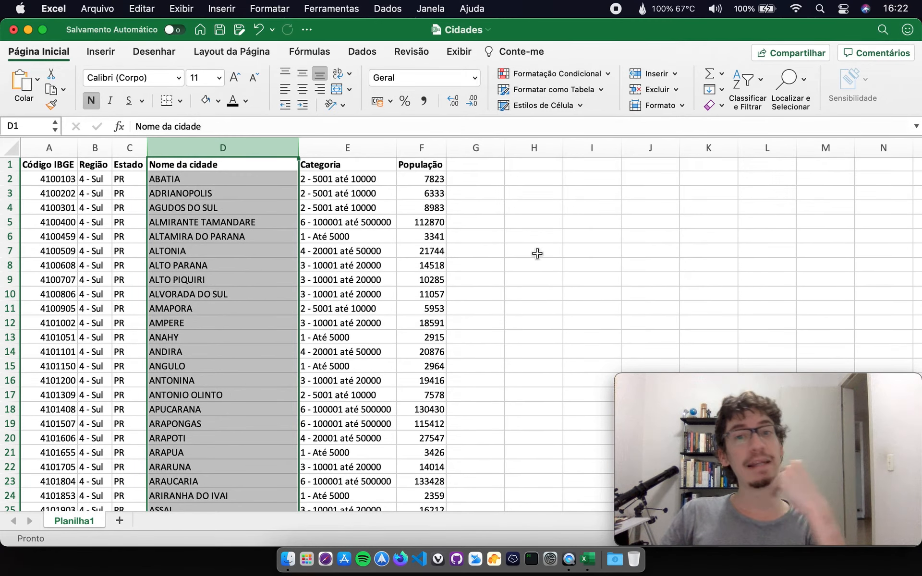
Examine the Nome da cidade column from the Paraná rows into the Santa Catarina rows to check the highlighting of names containing SAO.
left_click(537, 252)
scroll(509, 271, "down", 10)
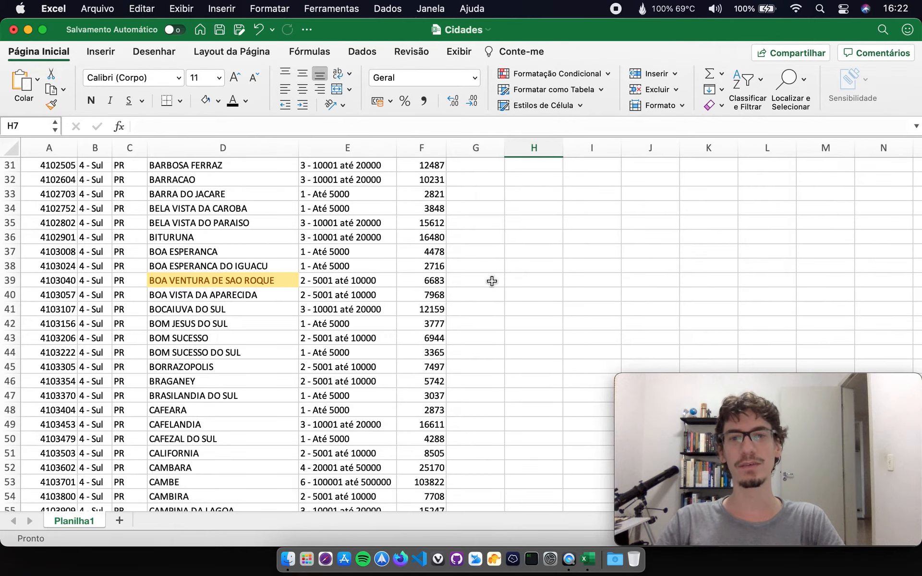
scroll(498, 290, "down", 20)
scroll(498, 290, "down", 20)
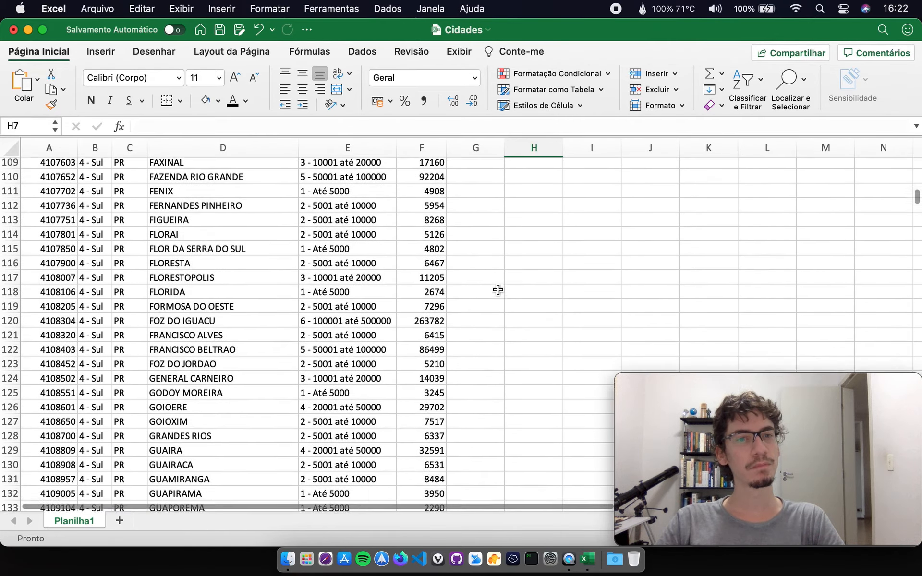
scroll(498, 290, "down", 20)
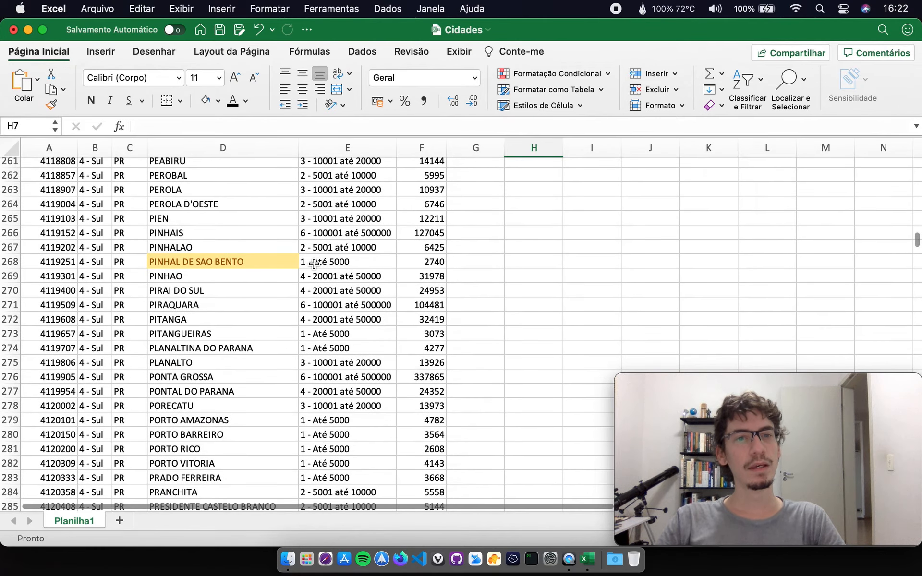
scroll(508, 273, "down", 20)
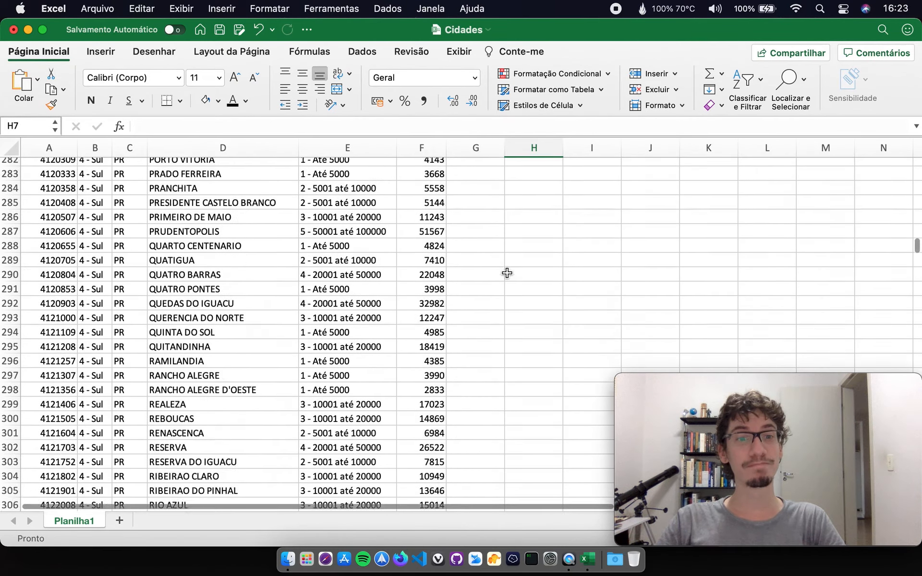
scroll(508, 272, "down", 5)
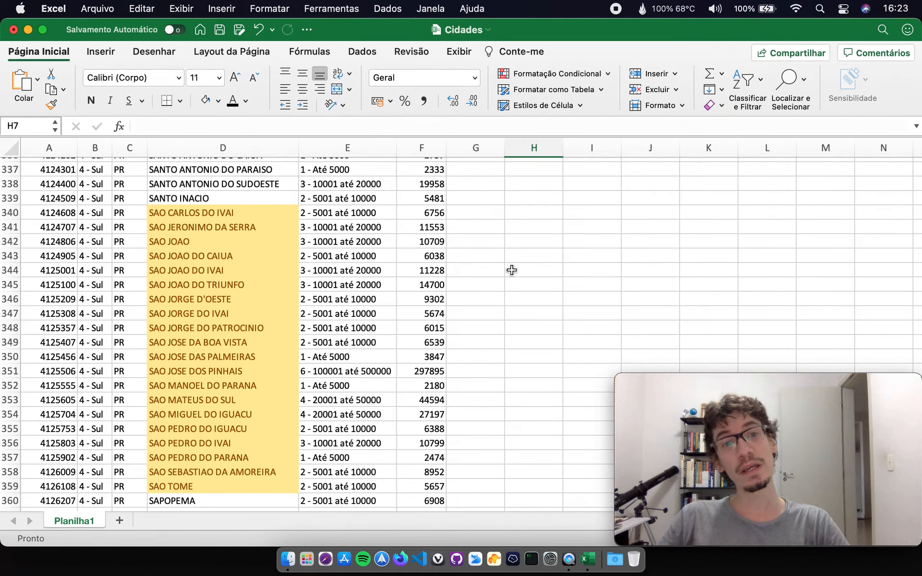
scroll(512, 270, "down", 10)
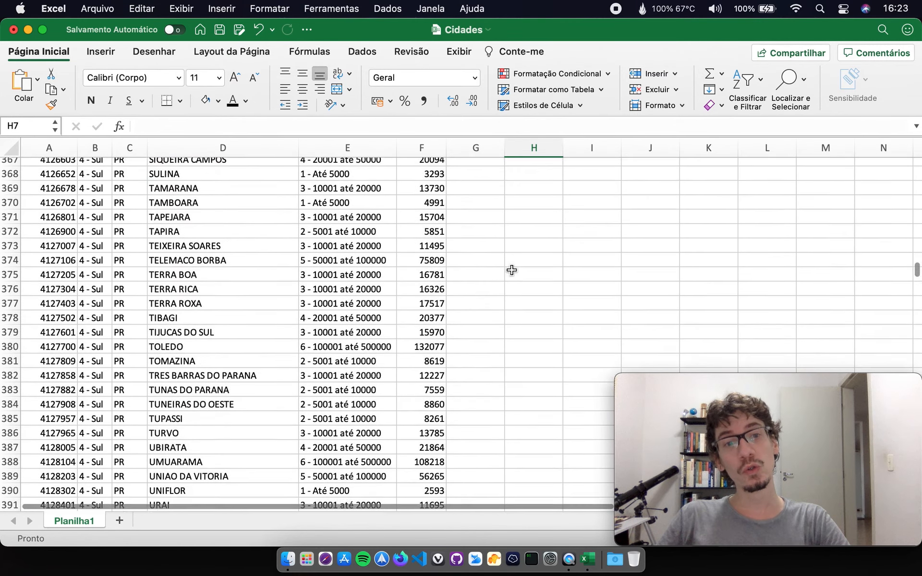
scroll(918, 276, "down", 20)
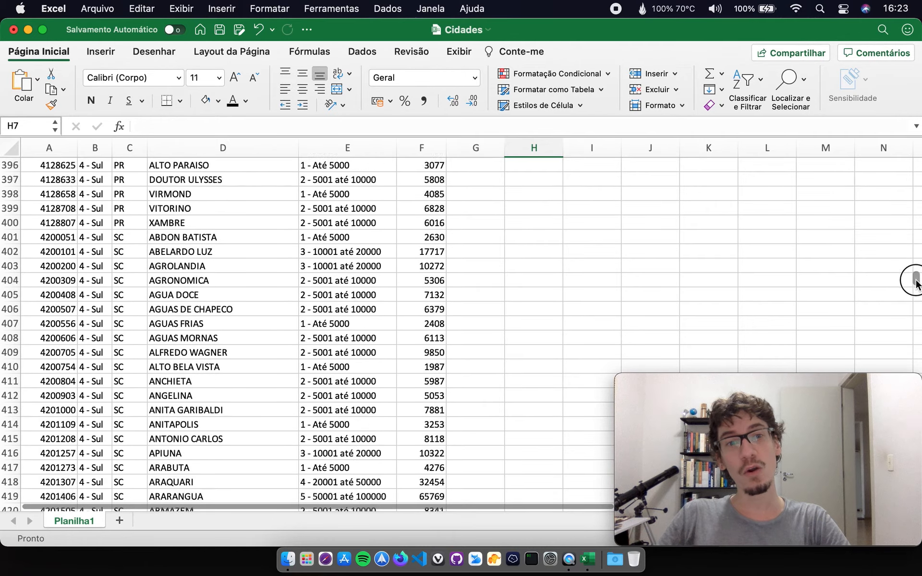
scroll(910, 255, "up", 3)
left_click_drag(910, 255, 906, 144)
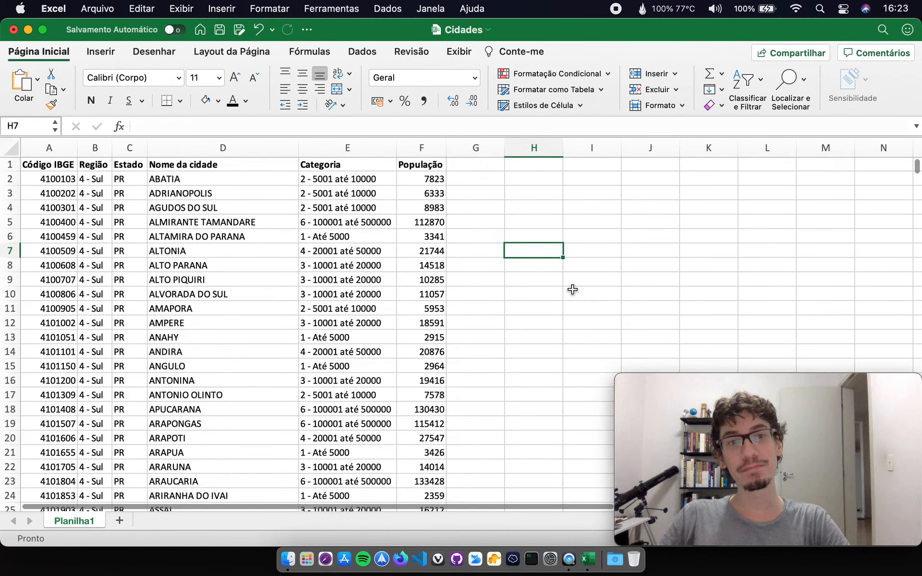
scroll(528, 317, "down", 15)
scroll(548, 324, "up", 3)
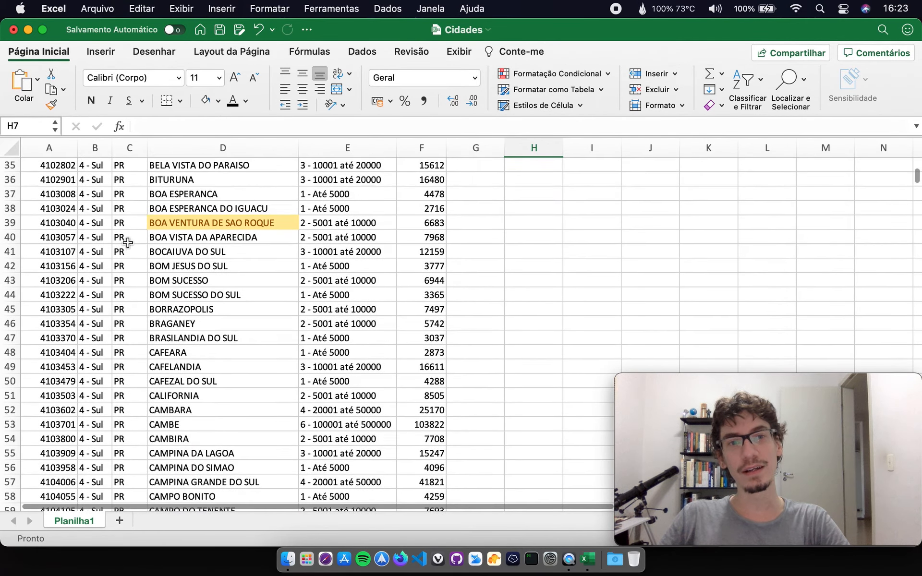
scroll(246, 263, "down", 20)
scroll(246, 264, "down", 5)
scroll(245, 264, "up", 20)
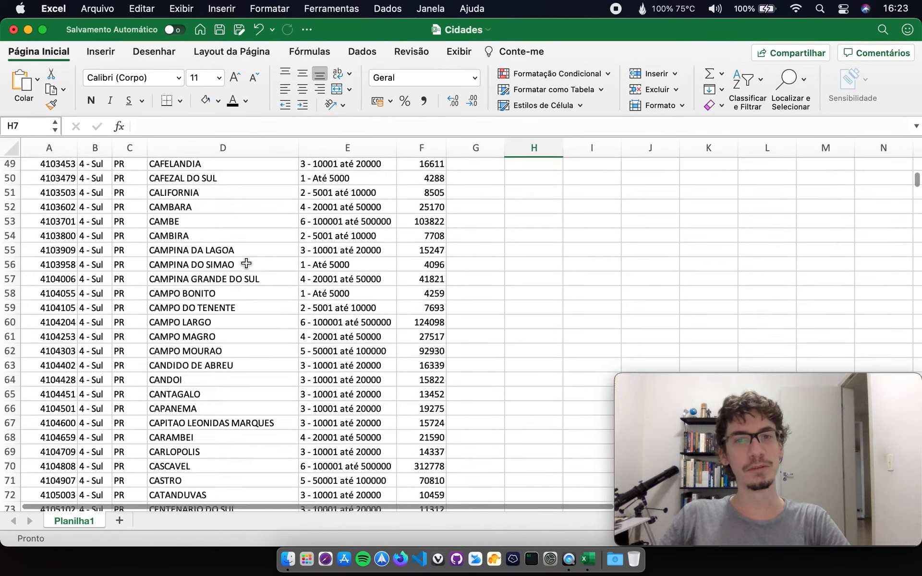
Clear the conditional formatting rules from the whole sheet, including the SAO rule on the Nome da cidade column.
left_click(227, 149)
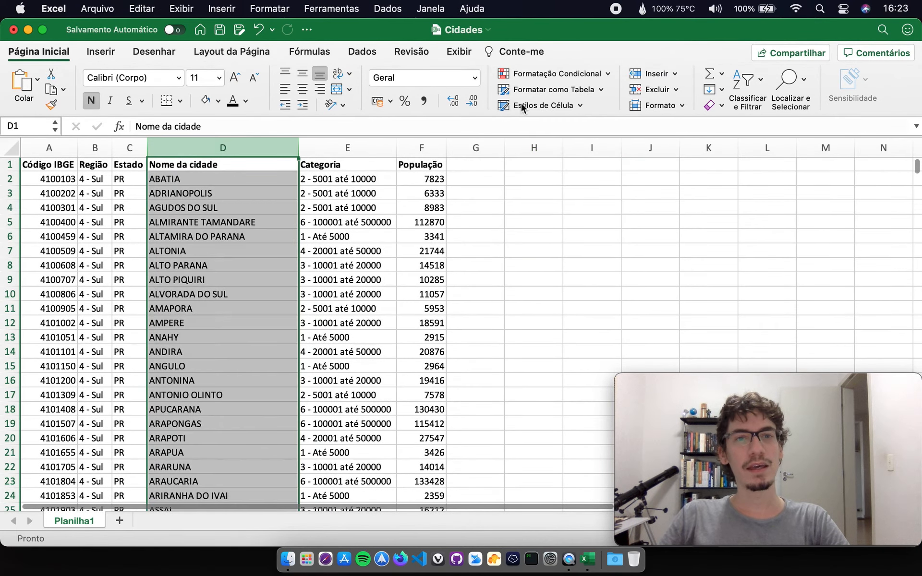
left_click(591, 74)
mouse_move(610, 99)
mouse_move(593, 213)
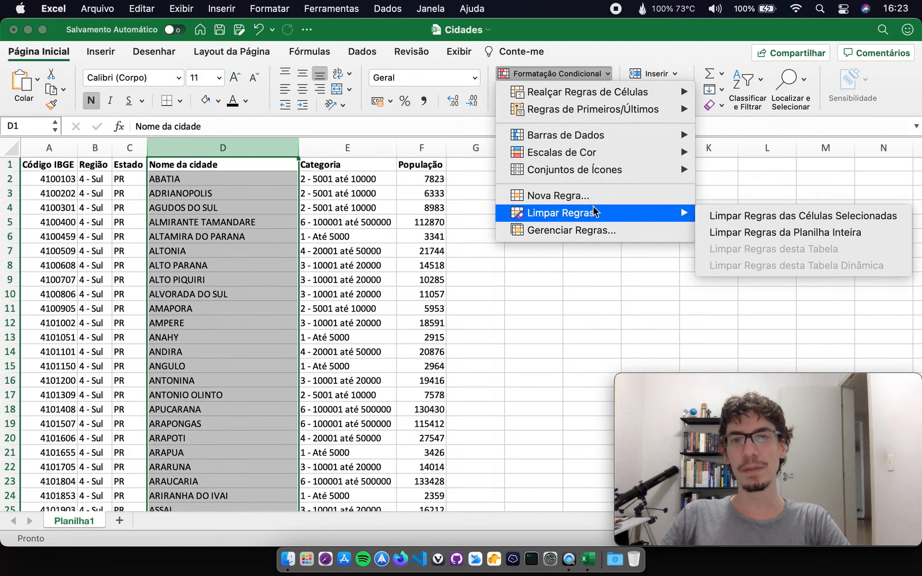
left_click(774, 232)
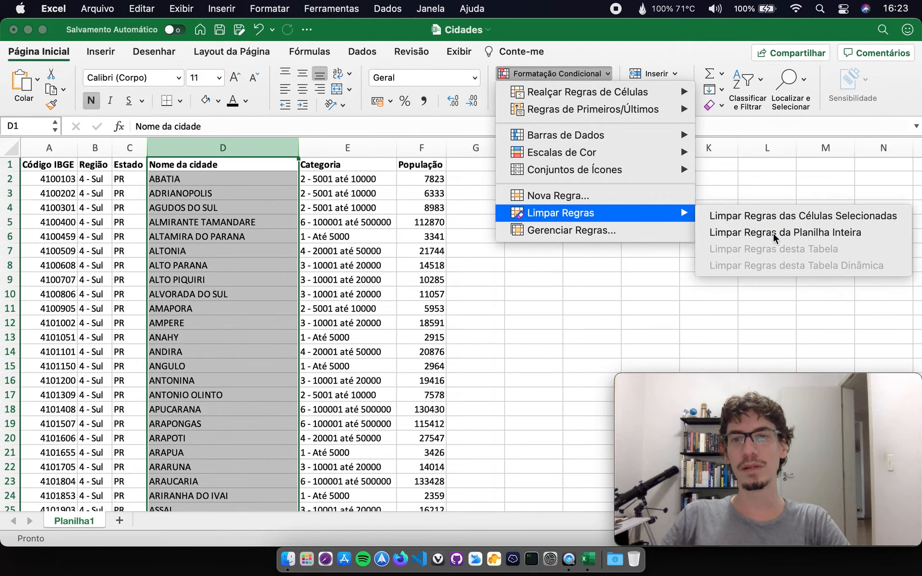
Start a highlight rule for occurring dates on the Nome da cidade column and review the available date periods.
left_click(557, 73)
mouse_move(591, 99)
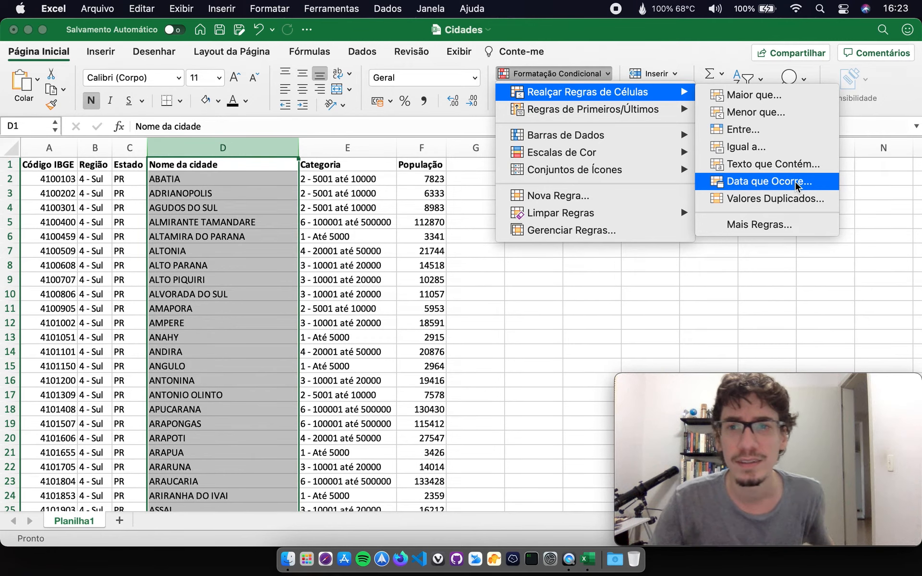
left_click(796, 185)
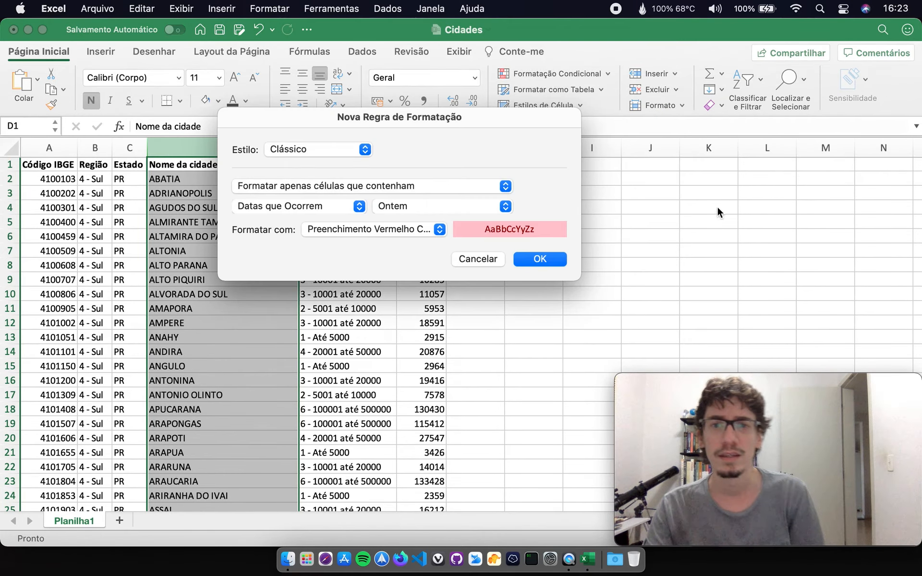
left_click(494, 212)
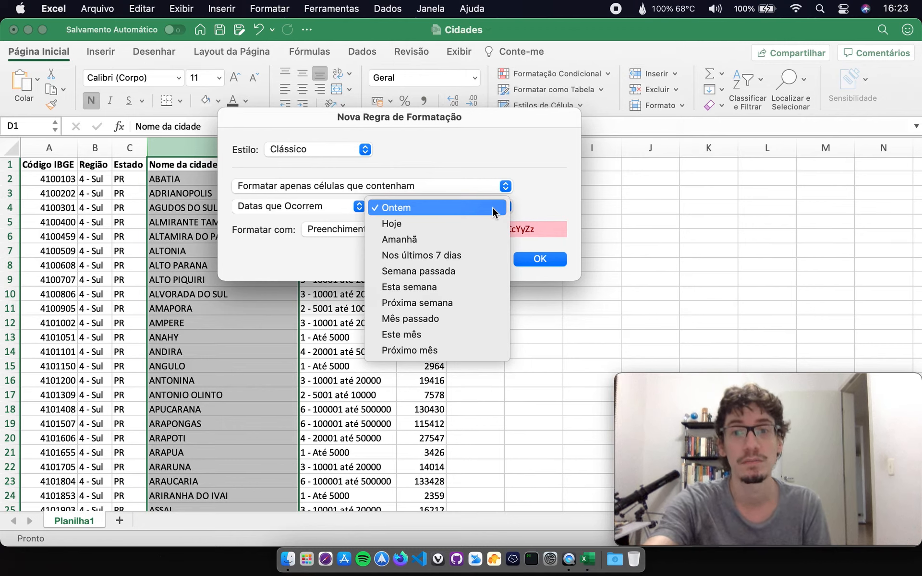
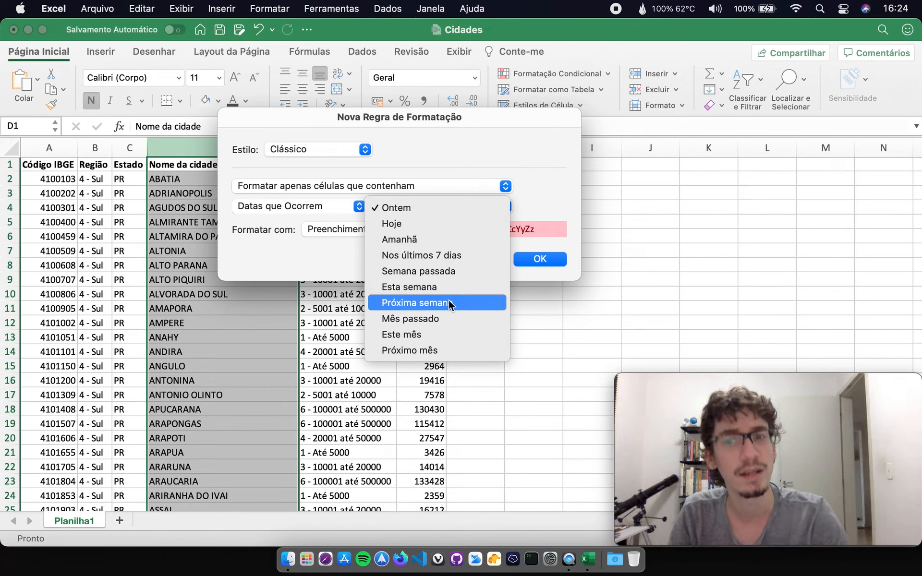
left_click(520, 215)
Try the preset green fill on the date rule, review its date periods again, and discard the rule.
left_click(430, 232)
left_click(423, 246)
left_click(422, 229)
left_click(399, 248)
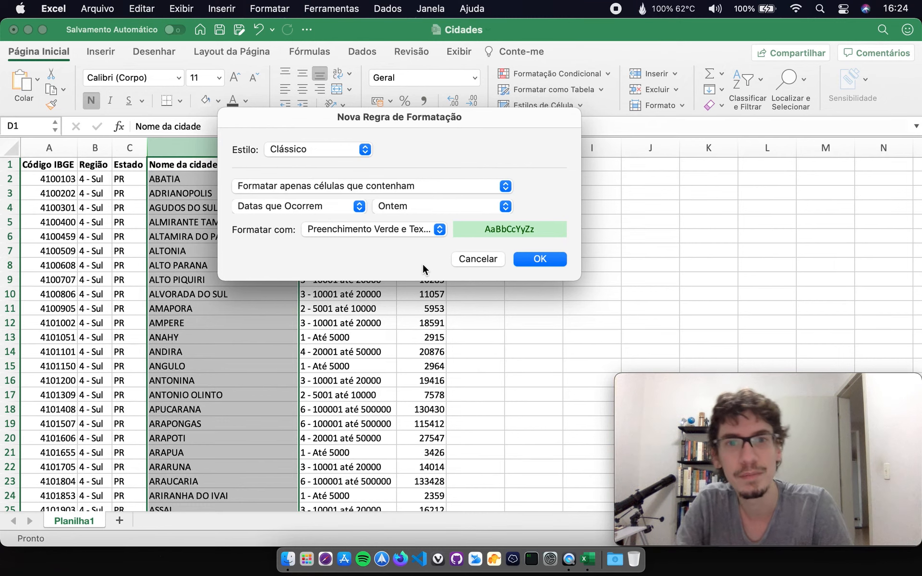
left_click(456, 208)
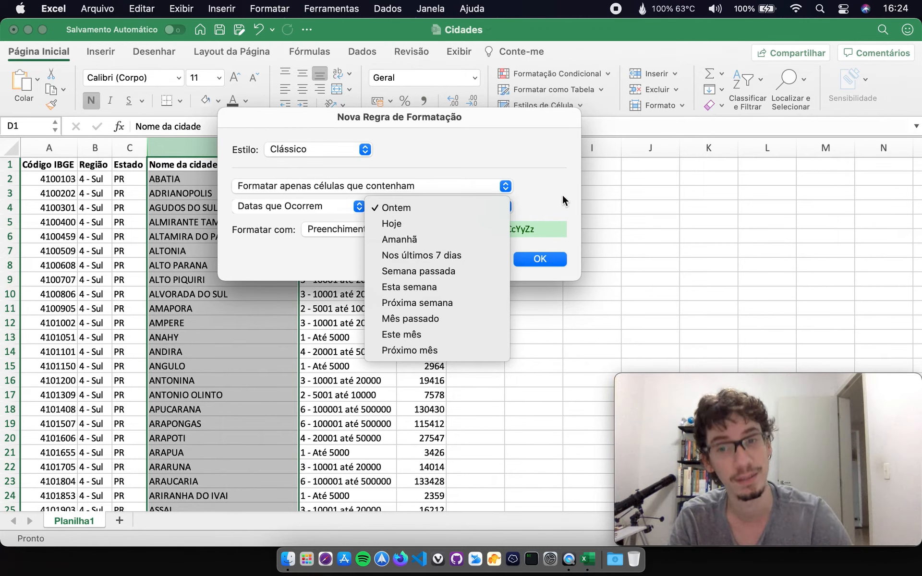
left_click(469, 177)
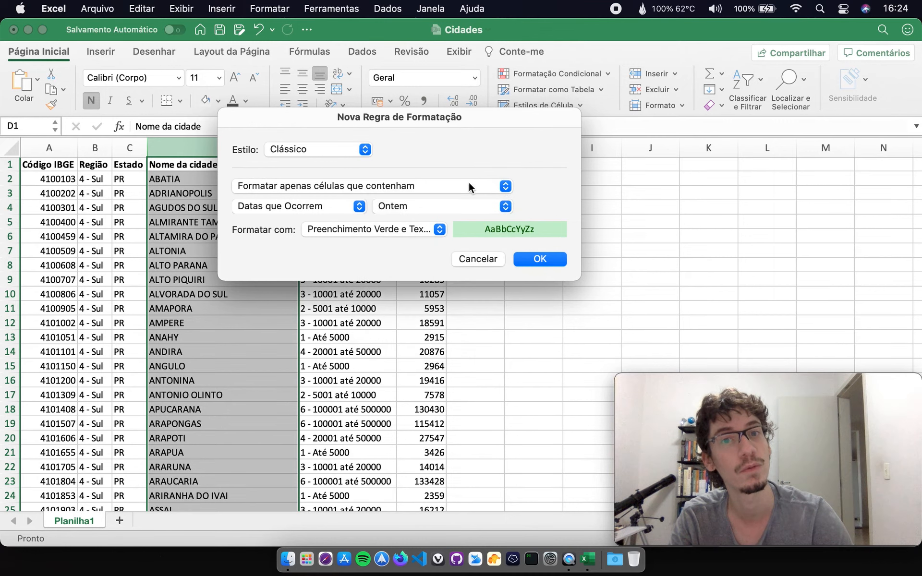
left_click(490, 261)
Try appending SÃO to the city name ALTO PIQUIRI in cell D9, and undo the edit.
left_click(233, 283)
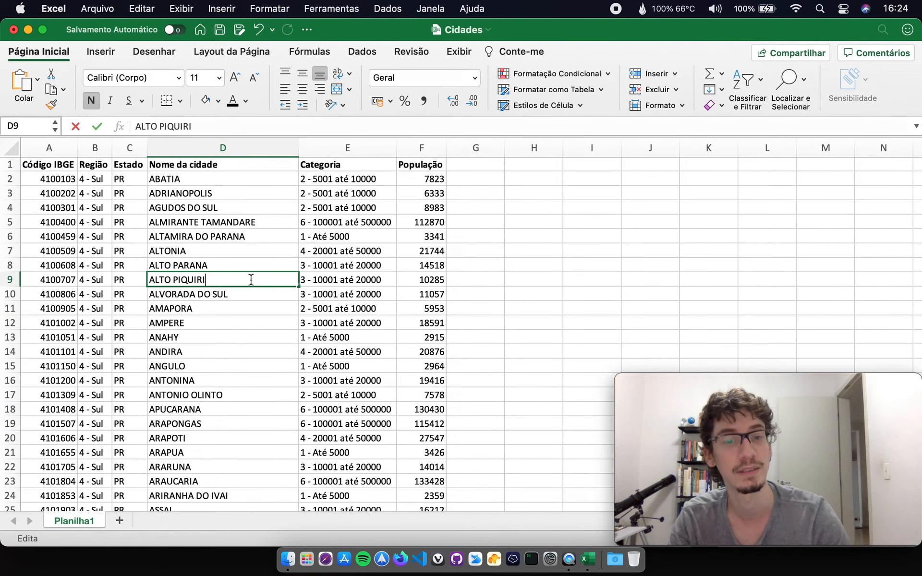
double_click(248, 280)
type("SÃO")
key("Return")
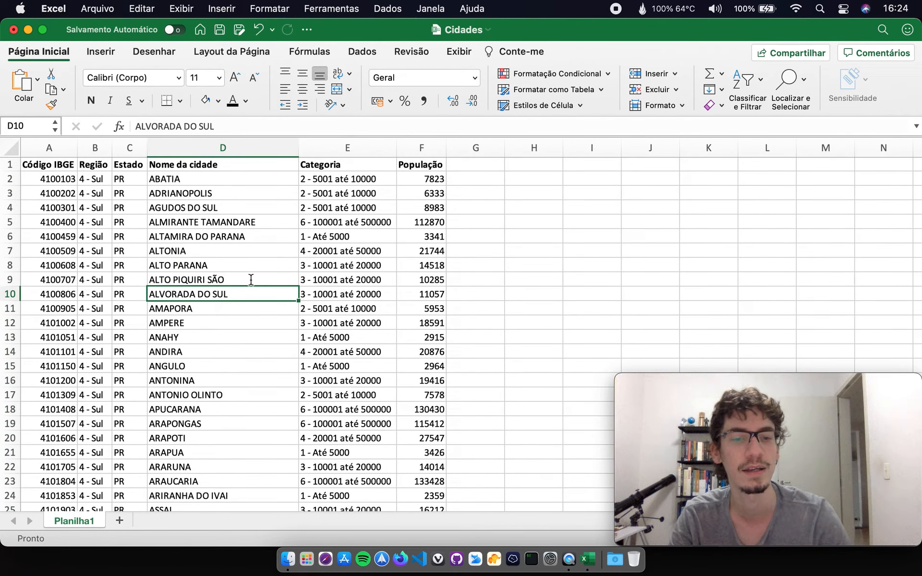
key("super+z")
left_click(651, 265)
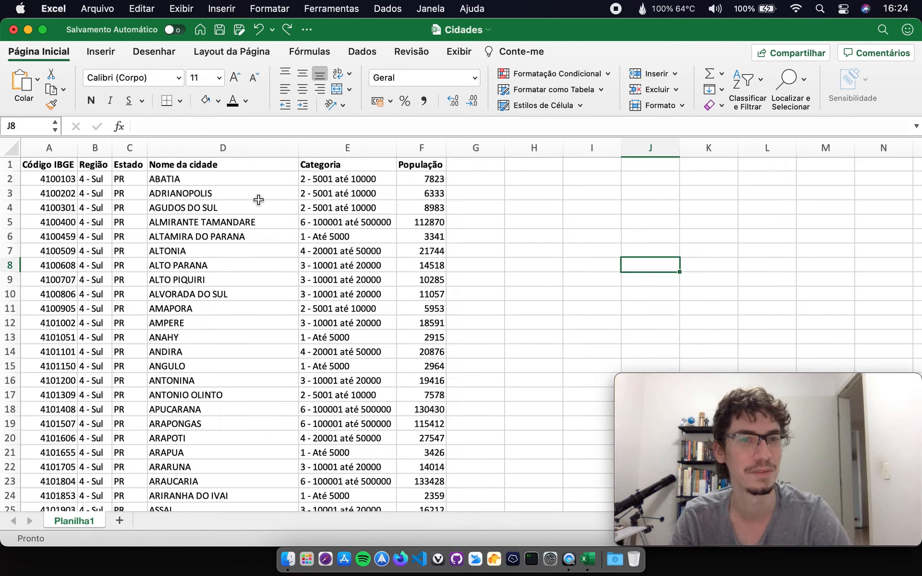
Clear the conditional formatting rules from the Nome da cidade column only.
left_click(241, 148)
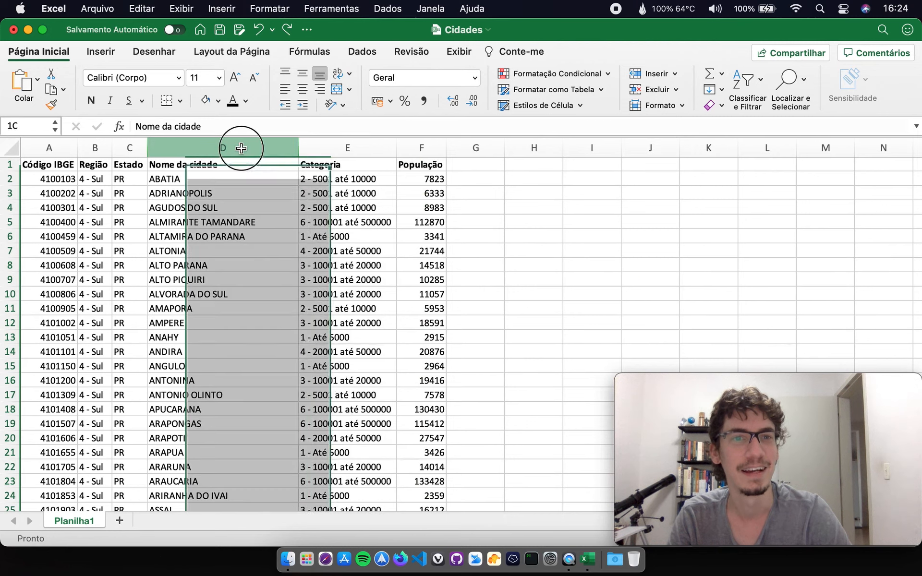
left_click(584, 75)
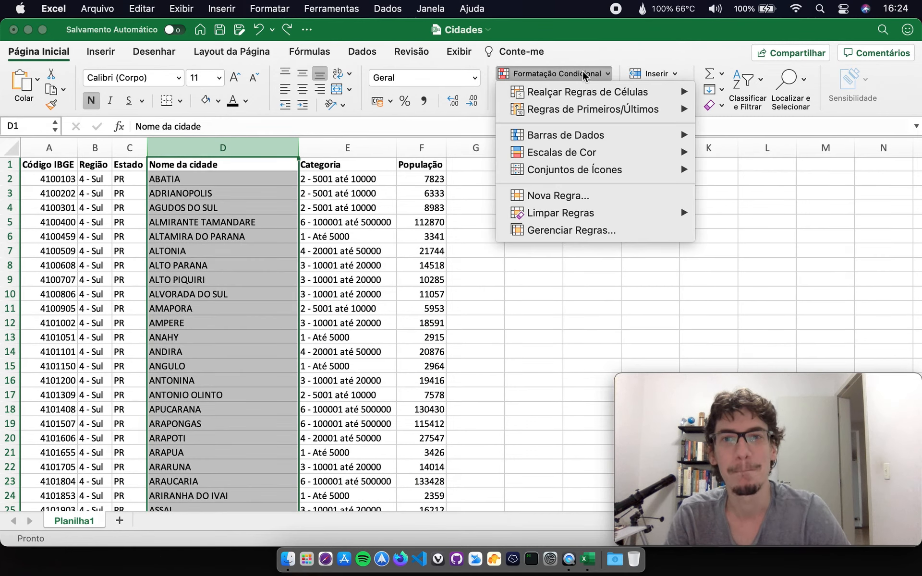
mouse_move(636, 215)
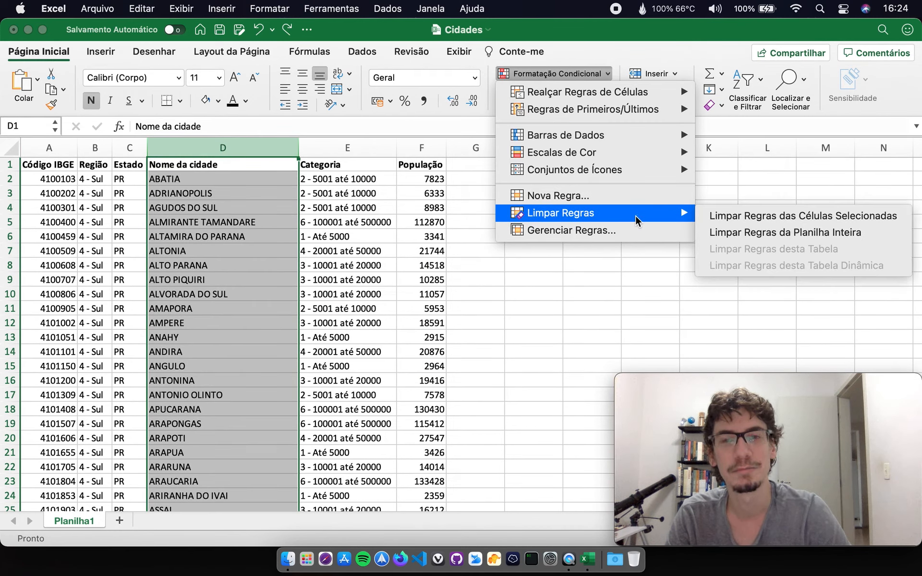
left_click(749, 216)
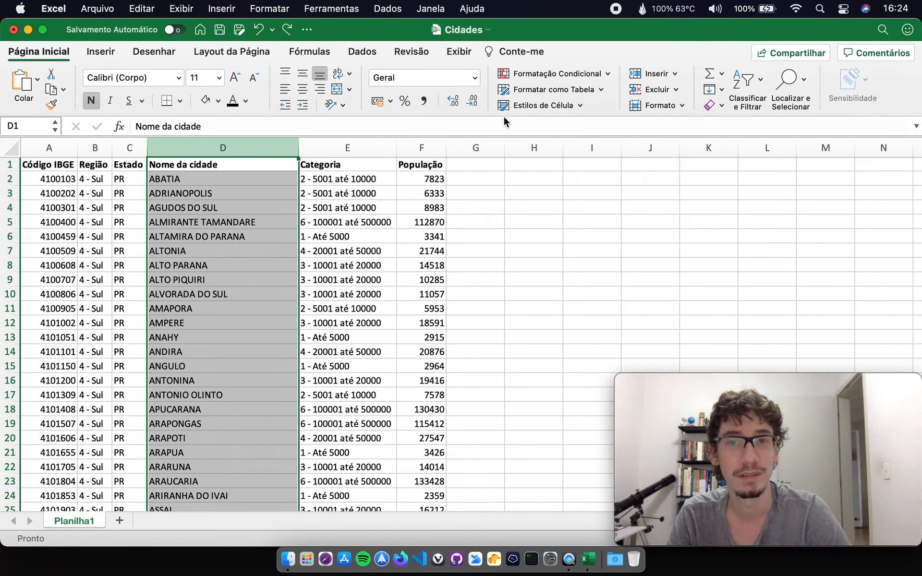
left_click(530, 75)
mouse_move(591, 92)
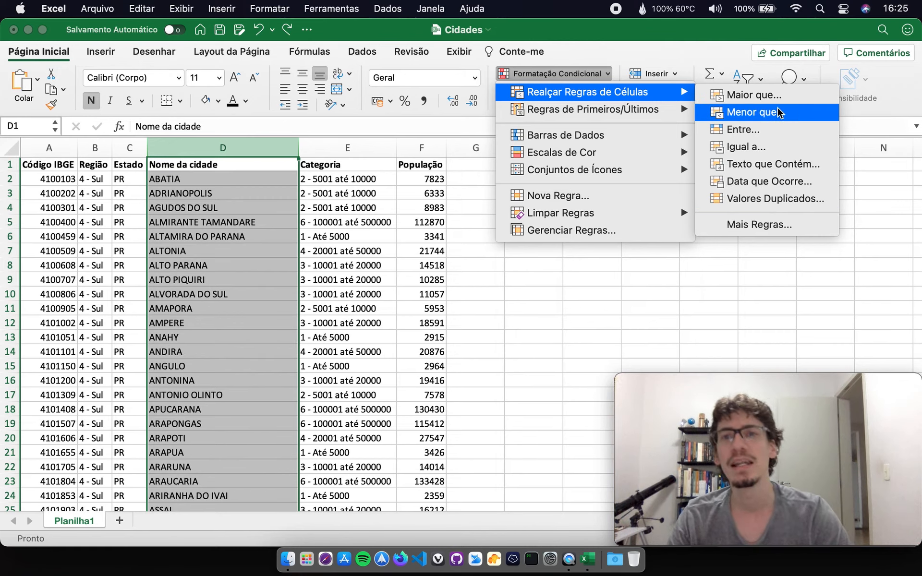
left_click(539, 116)
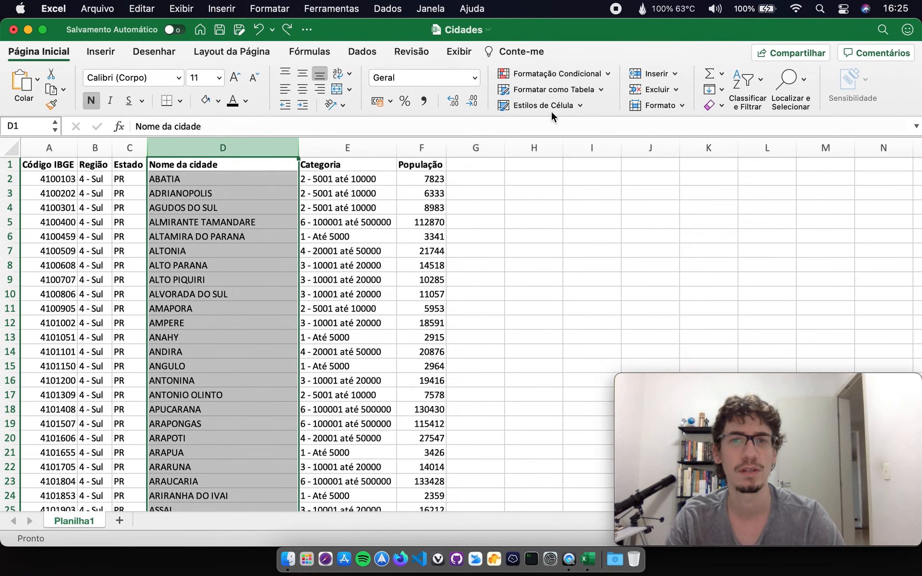
Start a greater-than highlight rule on the População column, review the rule types, and keep Formatar apenas células que contenham.
left_click(422, 147)
left_click(578, 74)
mouse_move(624, 92)
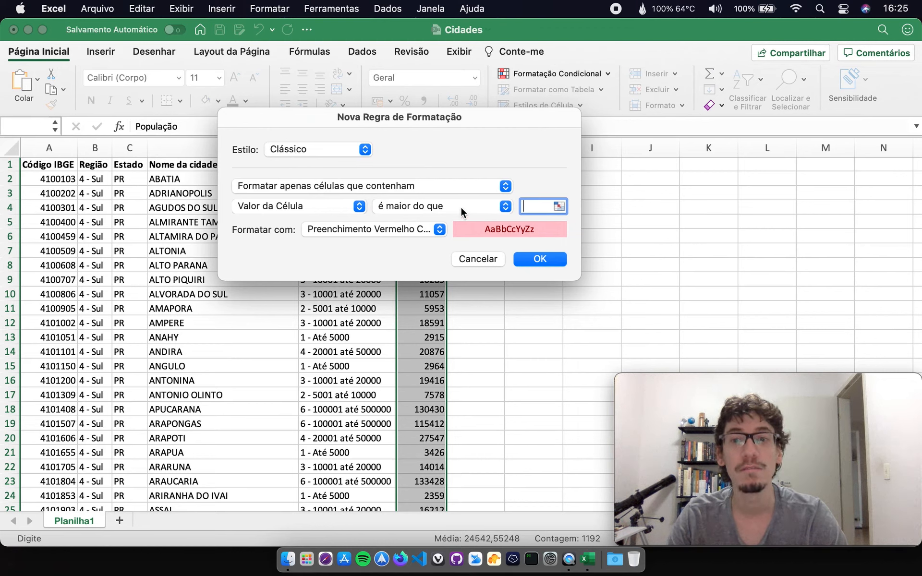
left_click(359, 186)
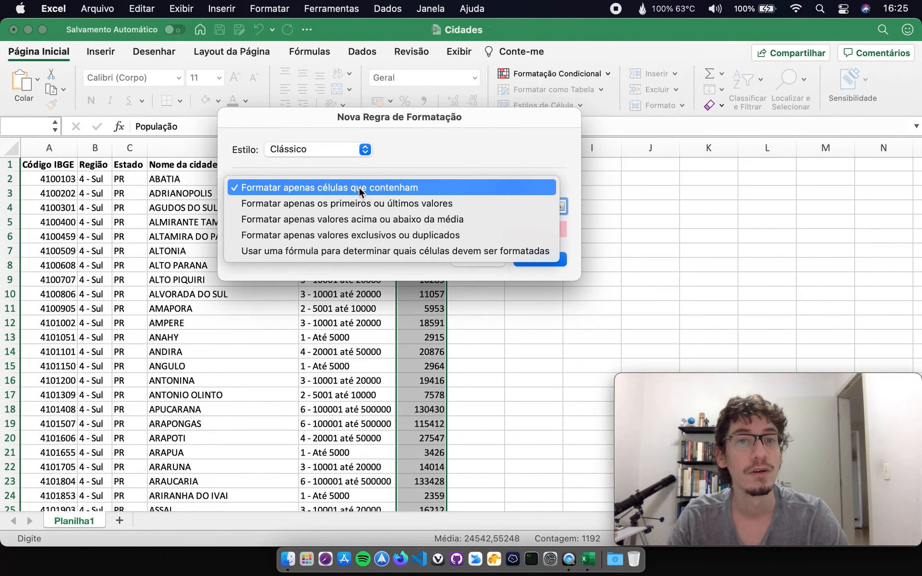
left_click(392, 188)
Try the Erros and Texto Específico conditions in the new rule, and return the condition to Valor da Célula.
left_click(277, 208)
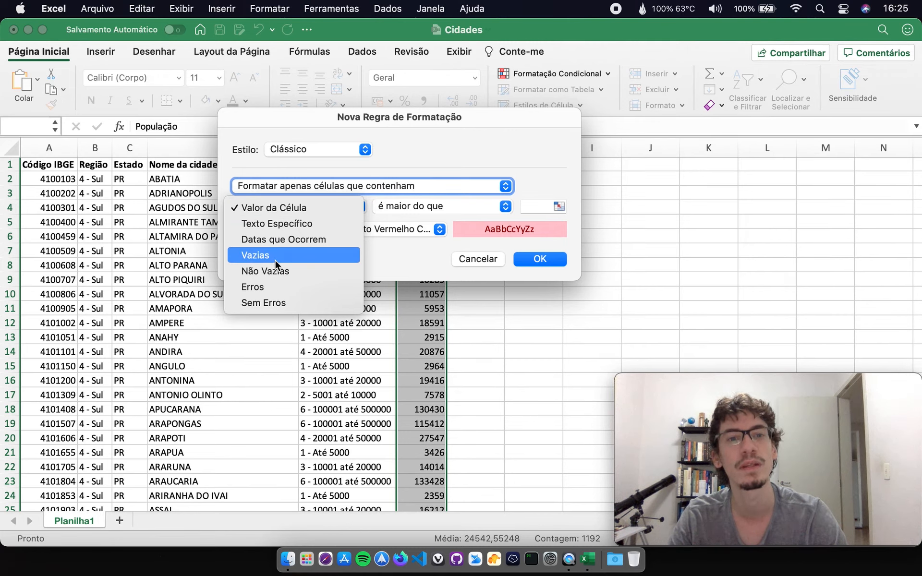
left_click(263, 287)
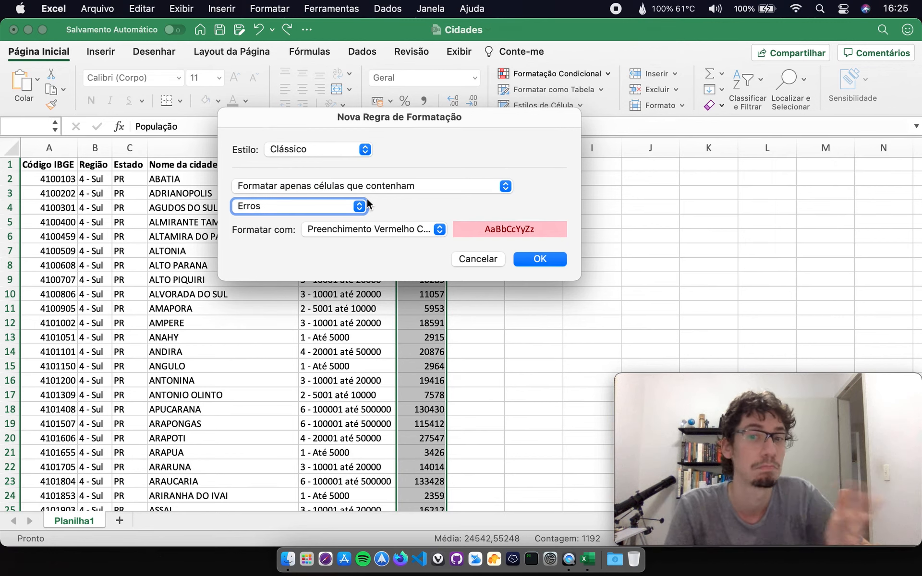
left_click(355, 207)
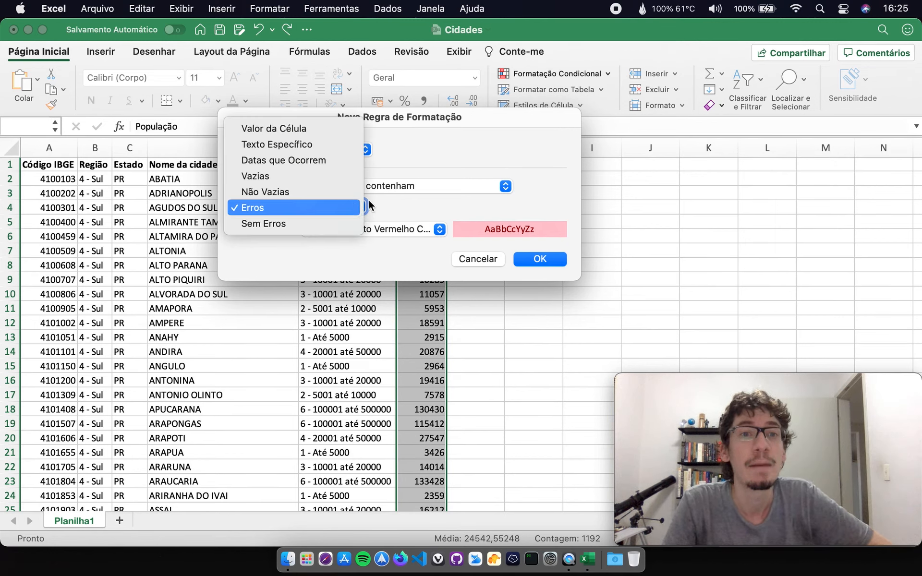
left_click(369, 205)
left_click(311, 208)
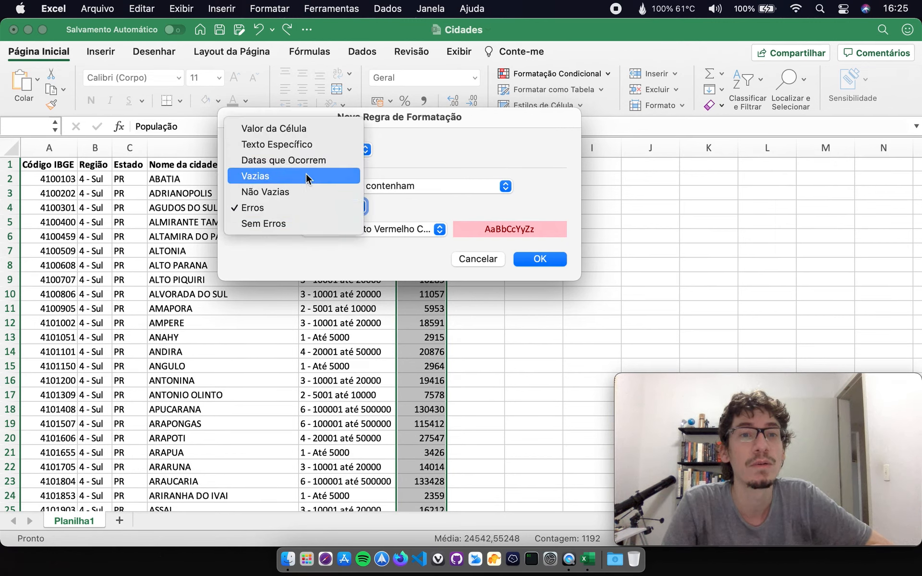
left_click(293, 145)
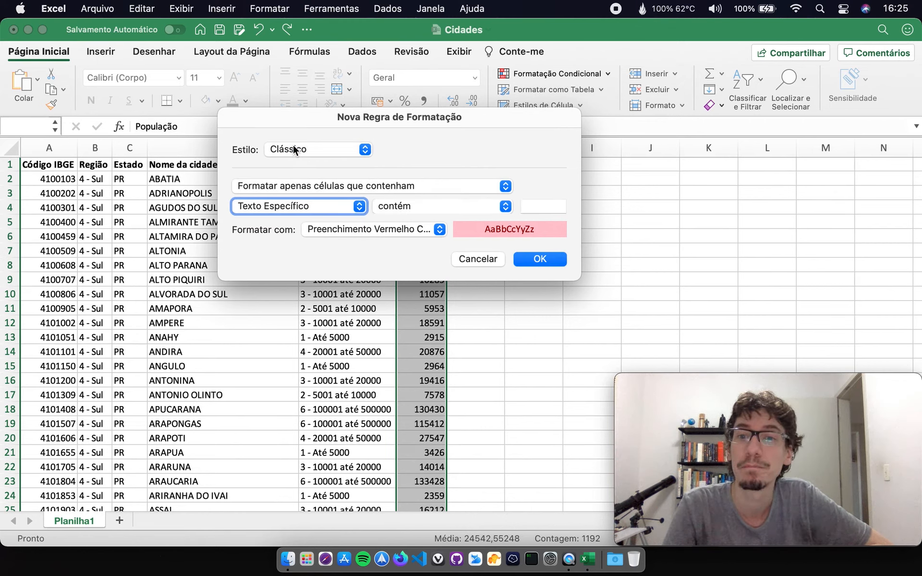
left_click(313, 206)
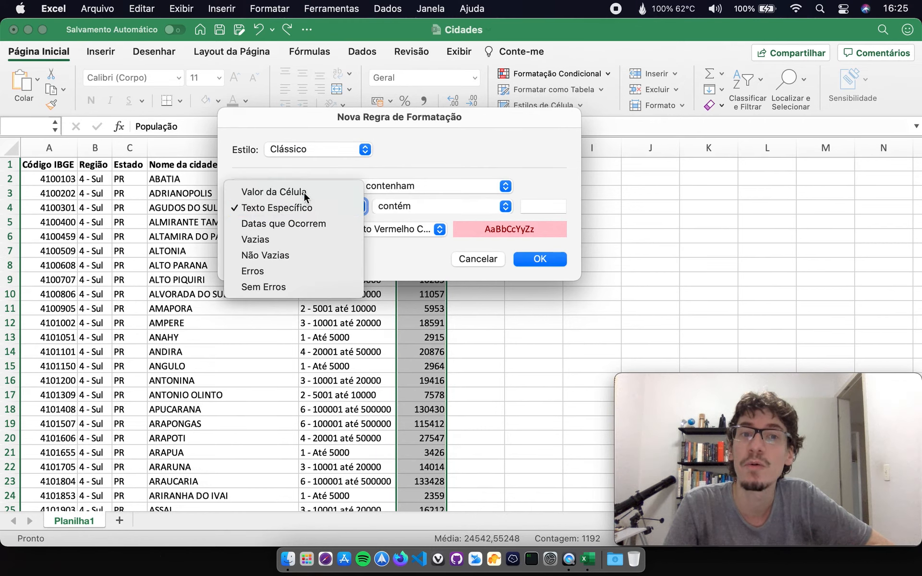
left_click(303, 192)
Try the Datas que Ocorrem condition, review its date periods, and switch back to Valor da Célula.
left_click(302, 206)
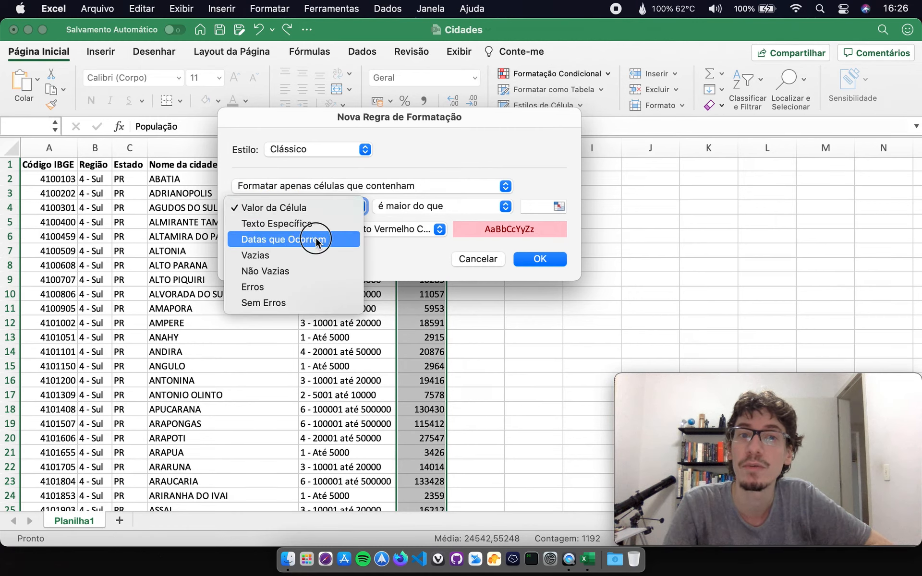
left_click(312, 237)
left_click(395, 207)
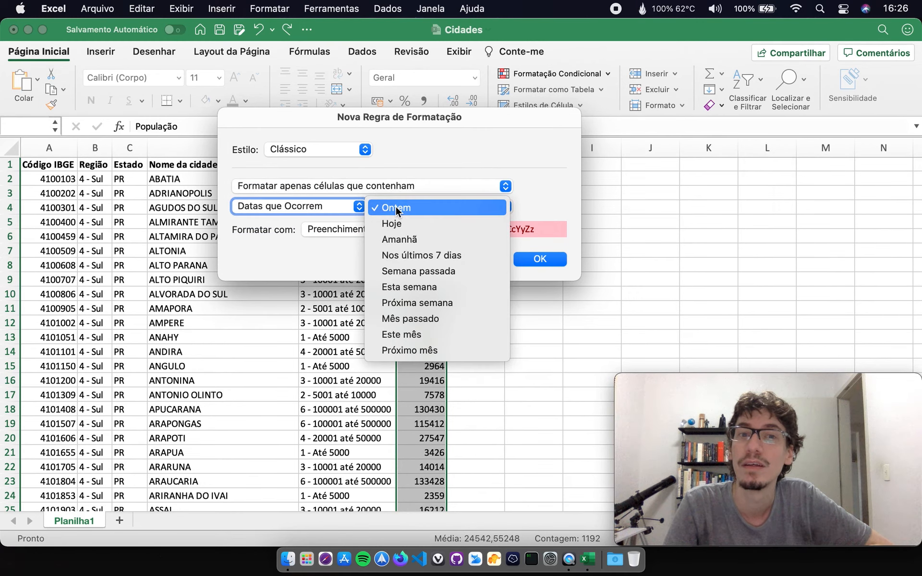
left_click(315, 207)
left_click(314, 206)
left_click(281, 178)
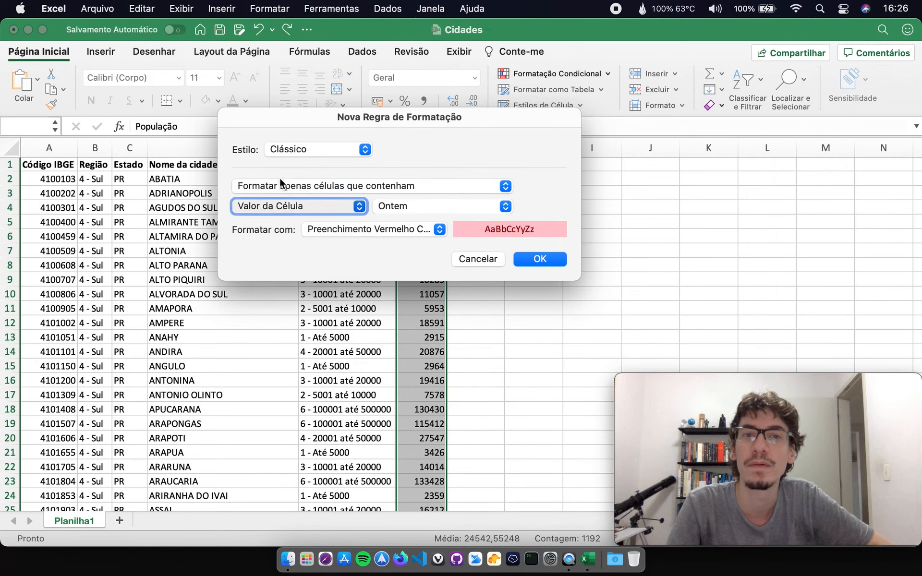
Try the comparison operators é menor do que, é maior ou igual a, and é diferente de for the cell value rule.
left_click(408, 208)
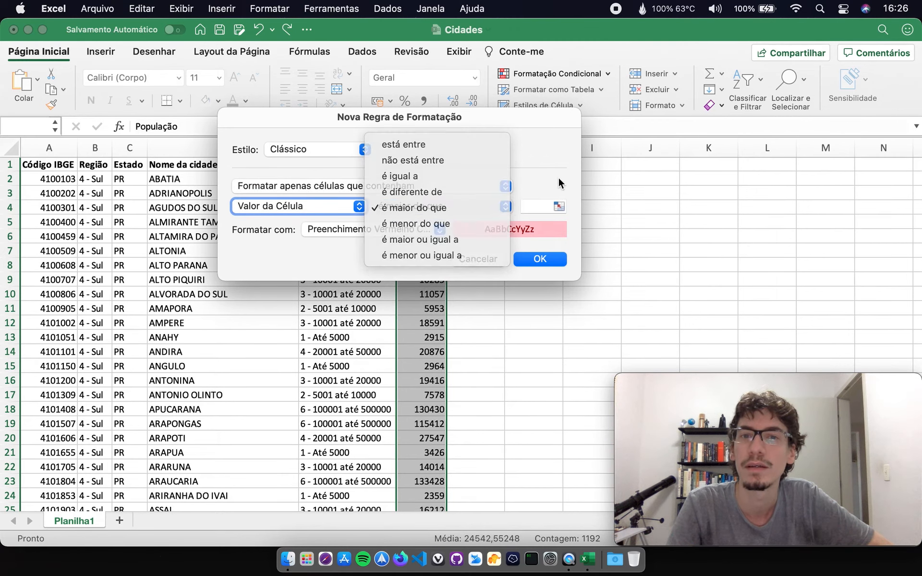
left_click(472, 209)
left_click(452, 206)
left_click(449, 221)
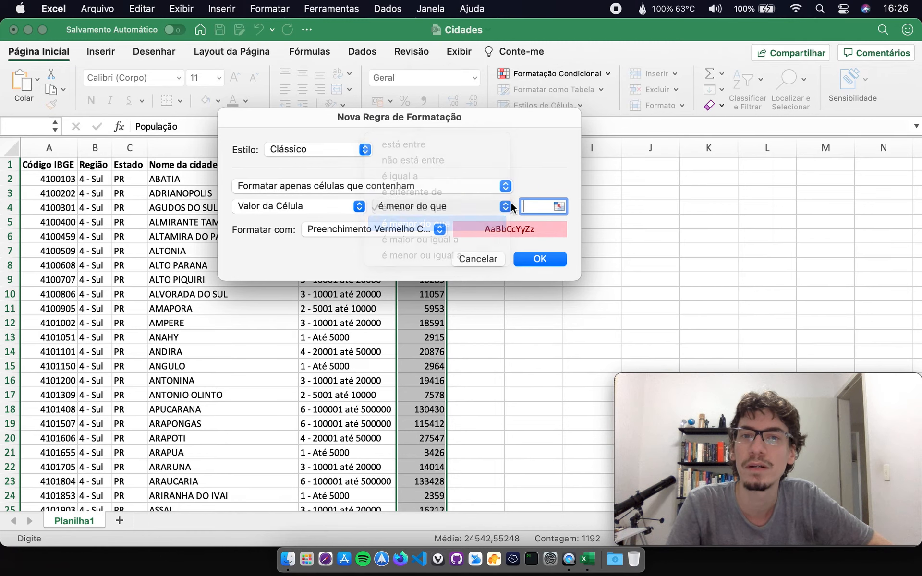
left_click(466, 208)
left_click(461, 220)
left_click(469, 206)
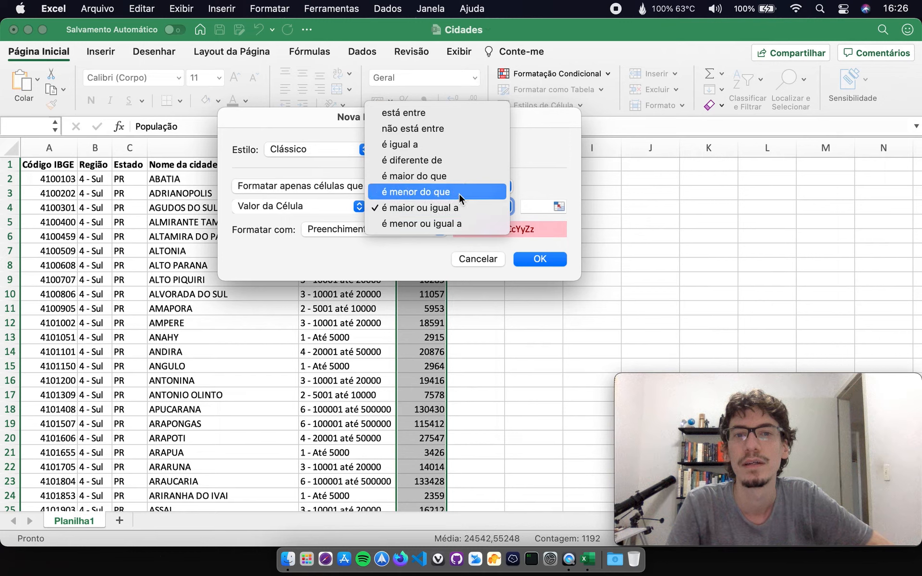
left_click(434, 160)
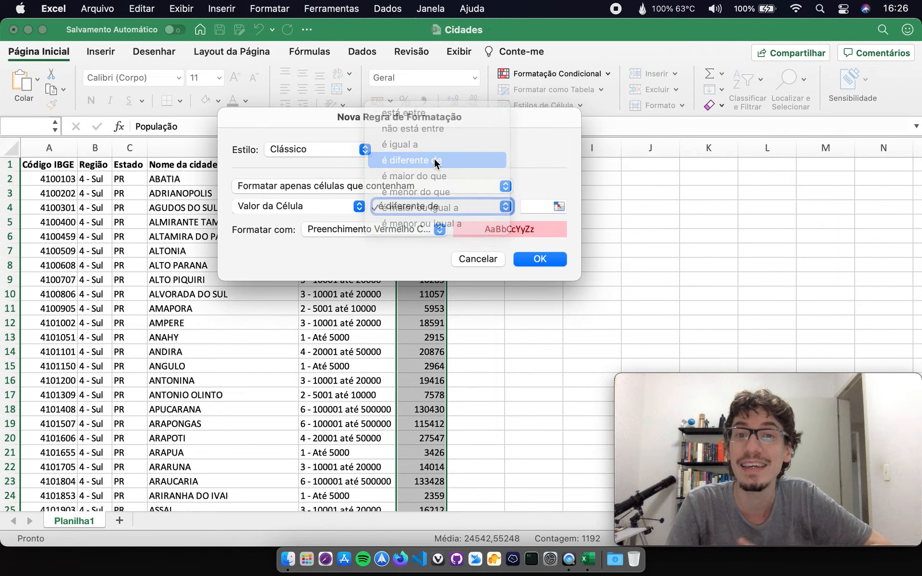
Set the cell value comparison to é igual a and review the available operators again.
left_click(493, 210)
left_click(423, 196)
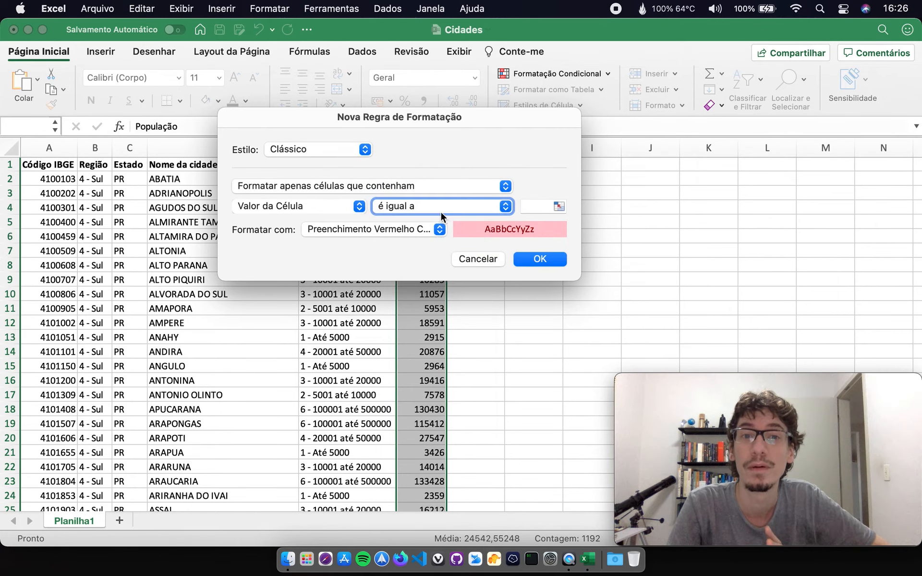
left_click(440, 211)
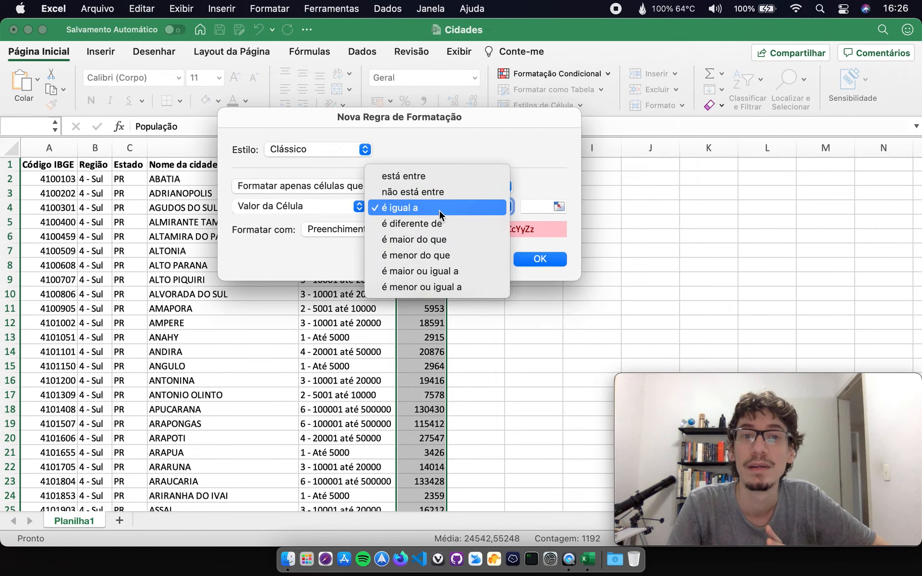
Create a conditional formatting rule on the População column giving cell values between 100000 and 400000 the Texto Vermelho format.
left_click(430, 177)
left_click(530, 208)
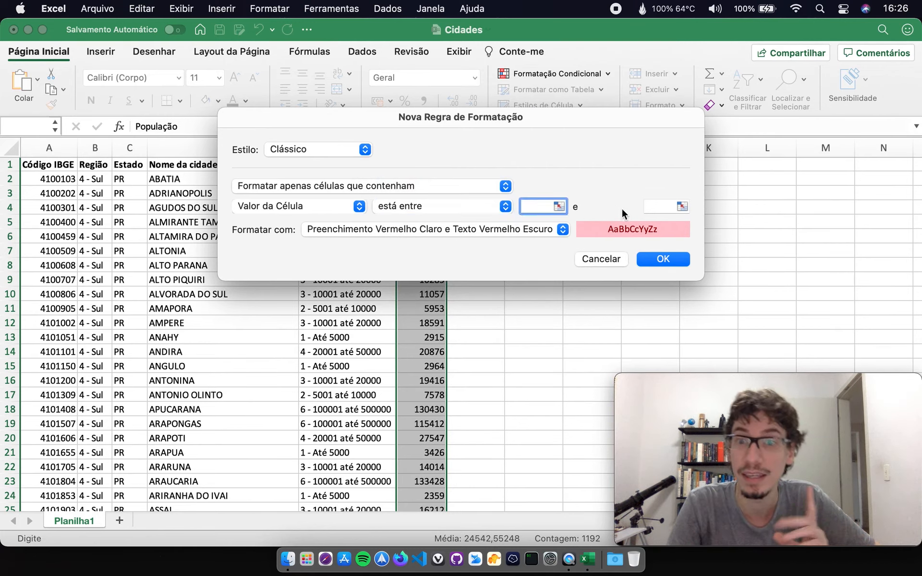
left_click(662, 210)
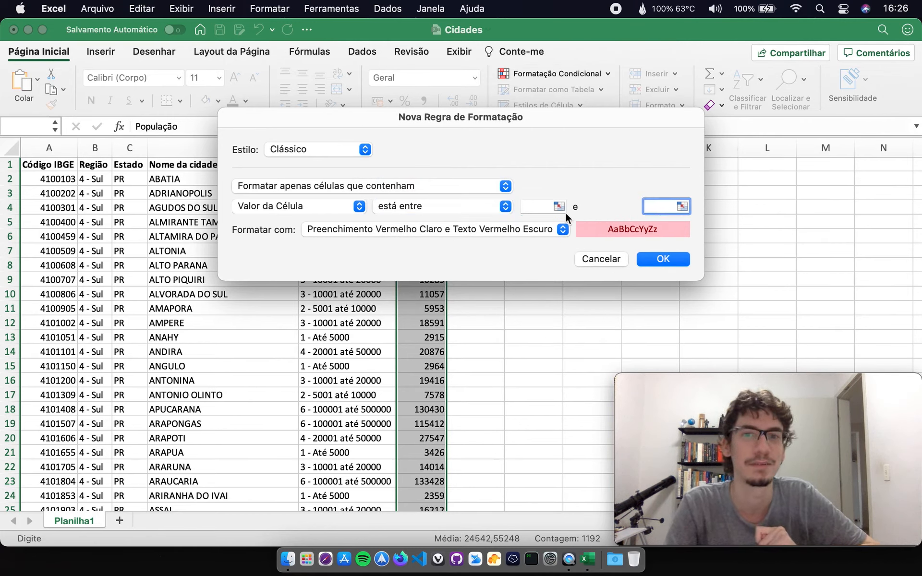
left_click(540, 208)
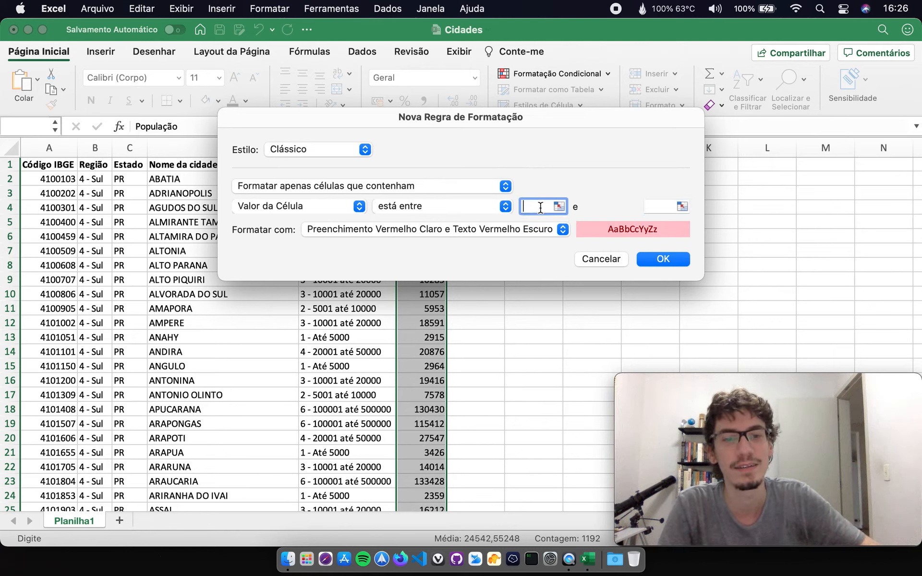
type("10000")
key("Tab")
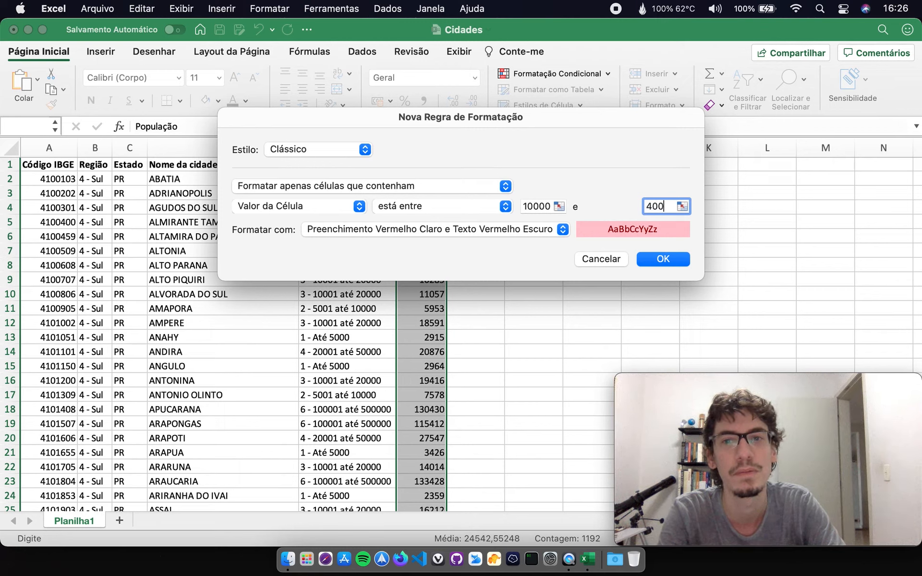
left_click(457, 229)
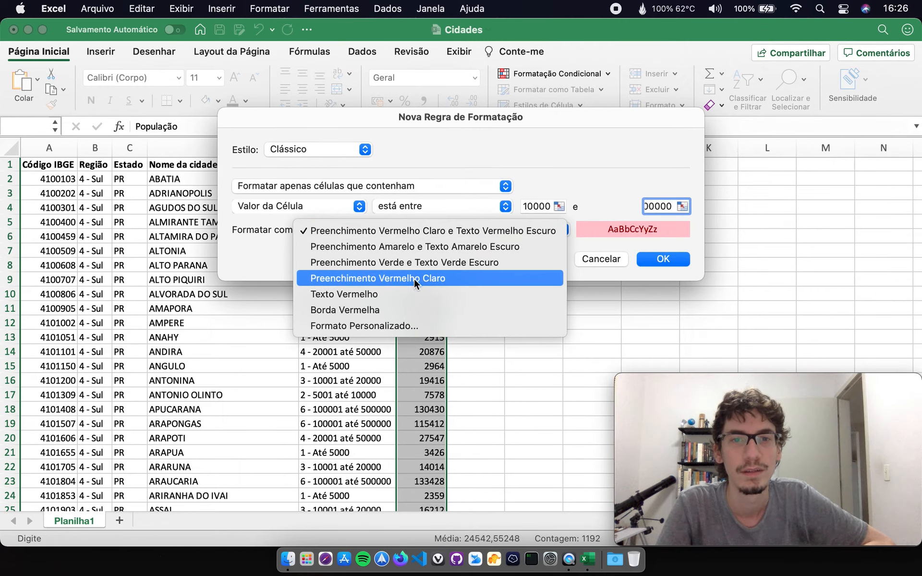
left_click(382, 294)
left_click(662, 259)
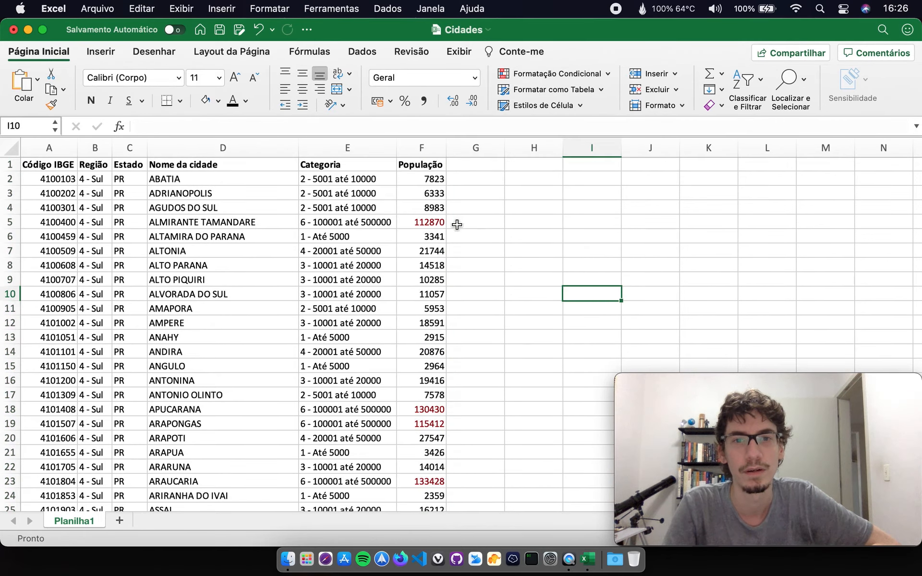
scroll(451, 377, "down", 14)
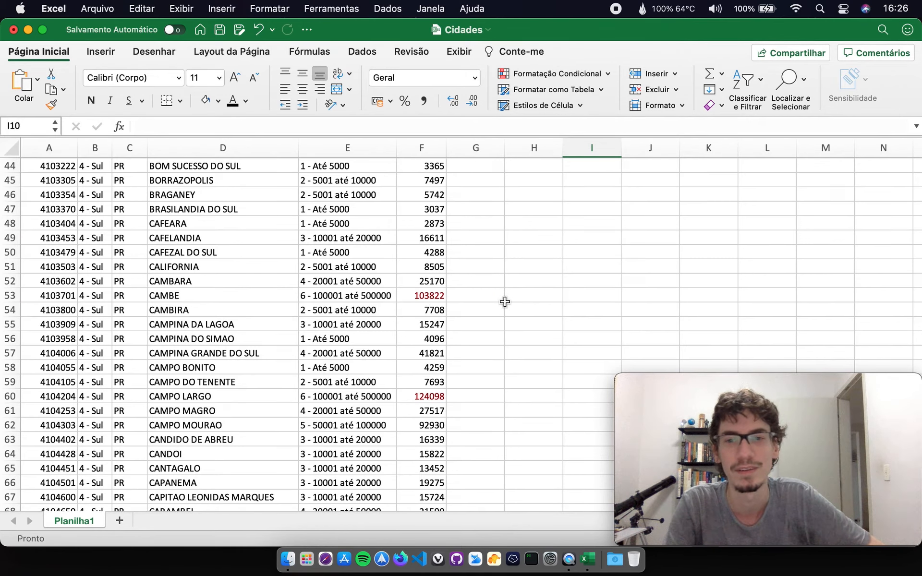
scroll(511, 299, "up", 14)
Clear the red-text conditional formatting rule from the População column.
left_click(422, 148)
left_click(558, 73)
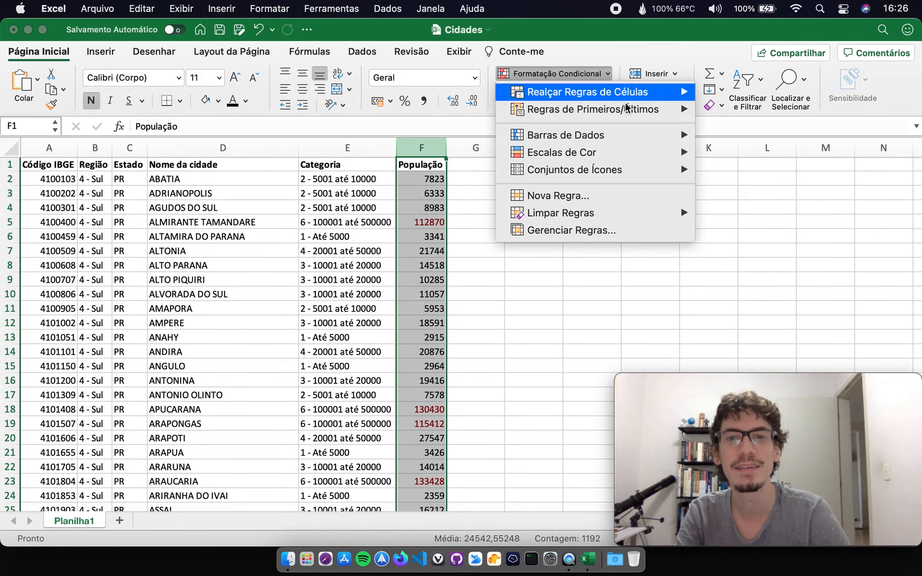
mouse_move(629, 213)
left_click(794, 232)
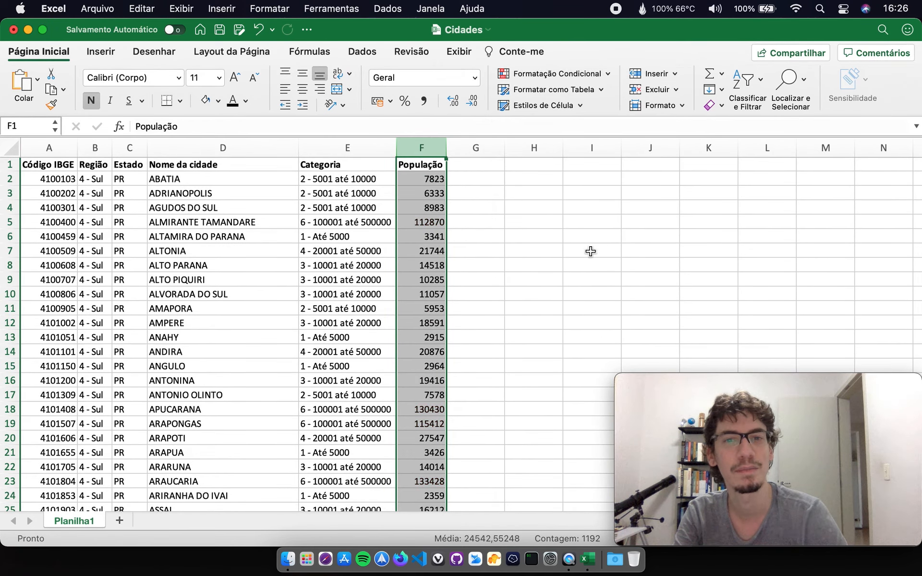
left_click(585, 75)
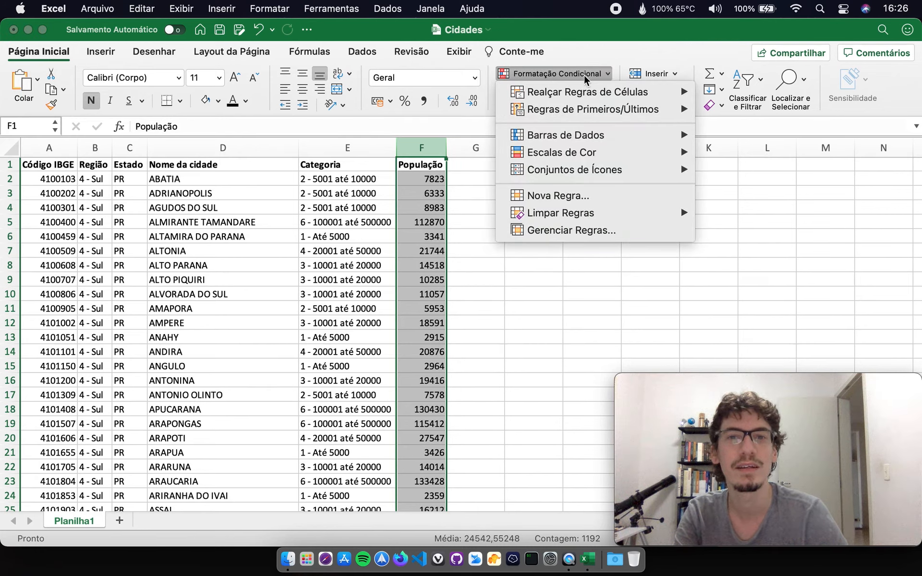
left_click(507, 332)
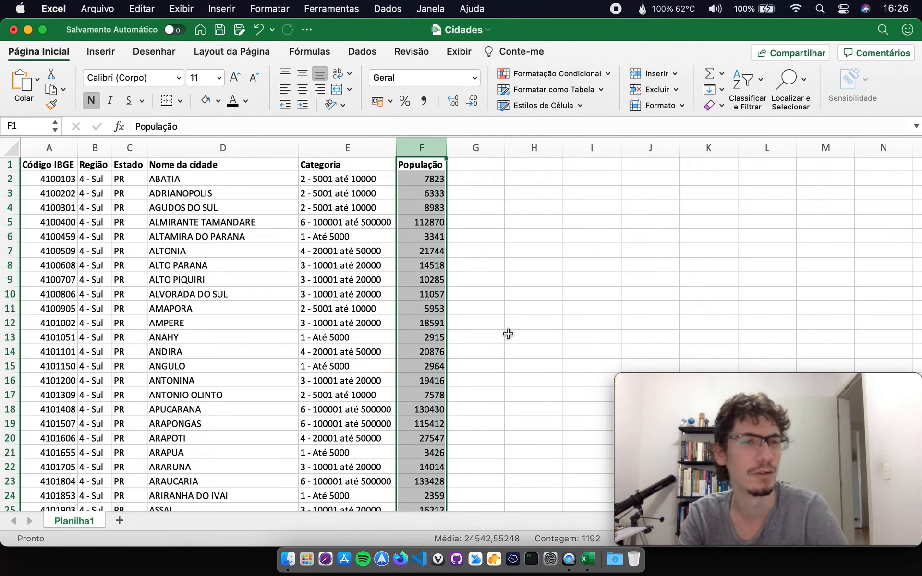
left_click(555, 291)
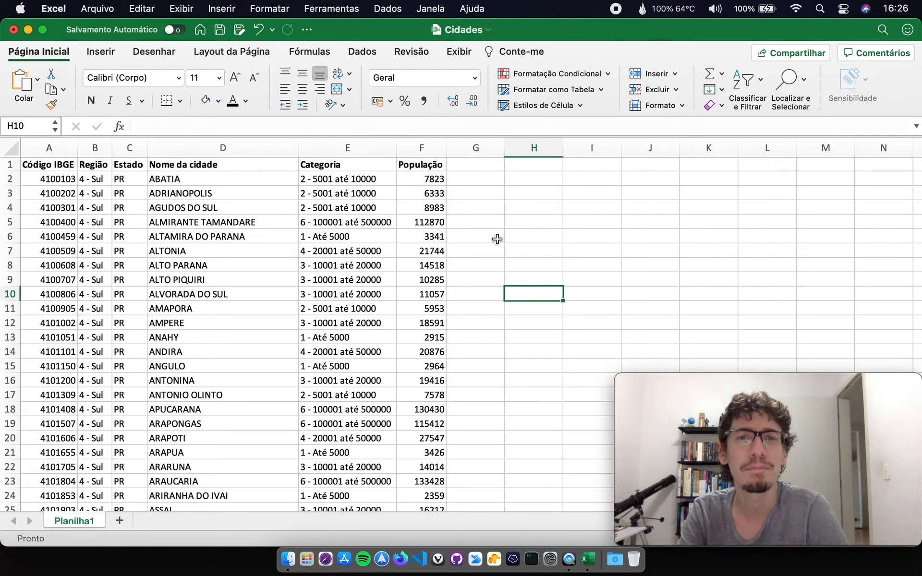
Add a 10 Primeiros Itens rule to the População column, formatted with Preenchimento Amarelo e Texto Amarelo Escuro.
left_click(424, 148)
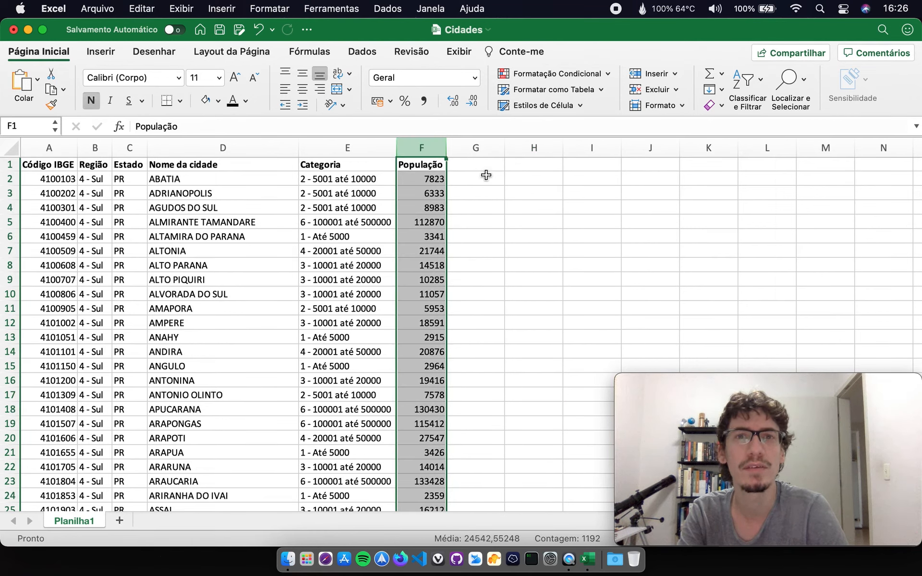
left_click(557, 74)
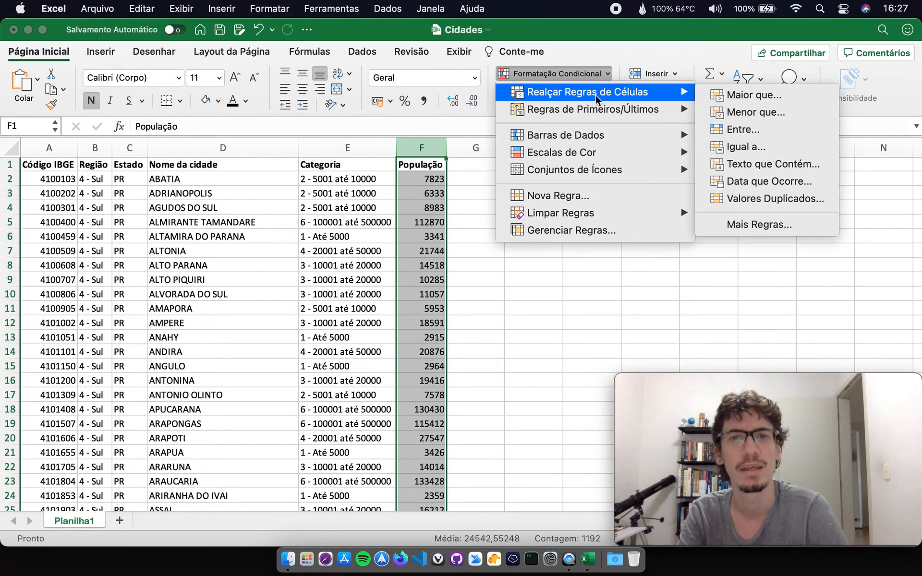
mouse_move(598, 115)
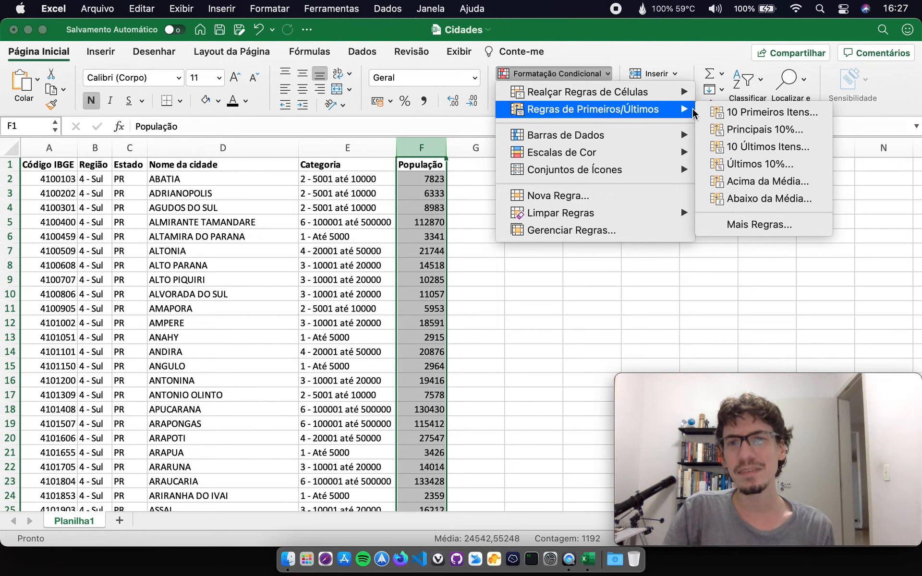
left_click(751, 112)
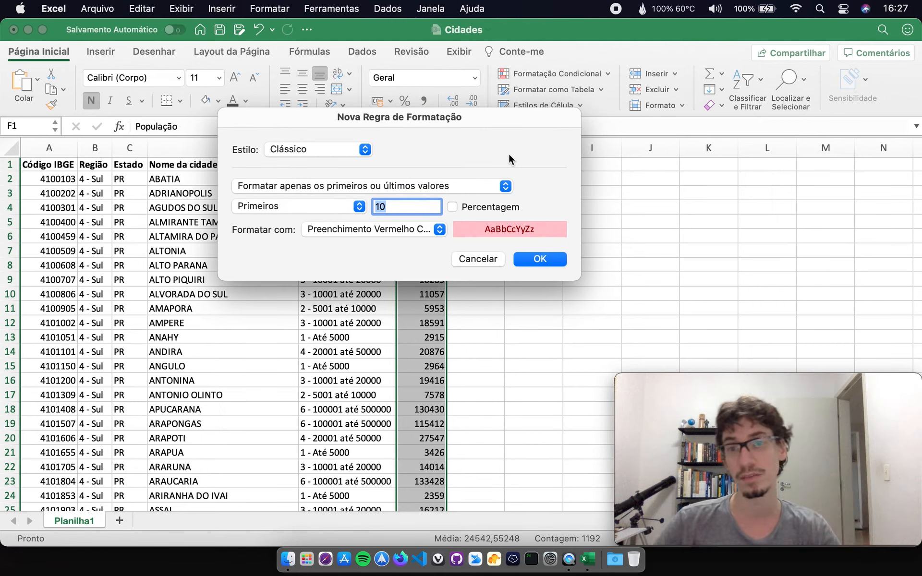
left_click_drag(475, 113, 725, 83)
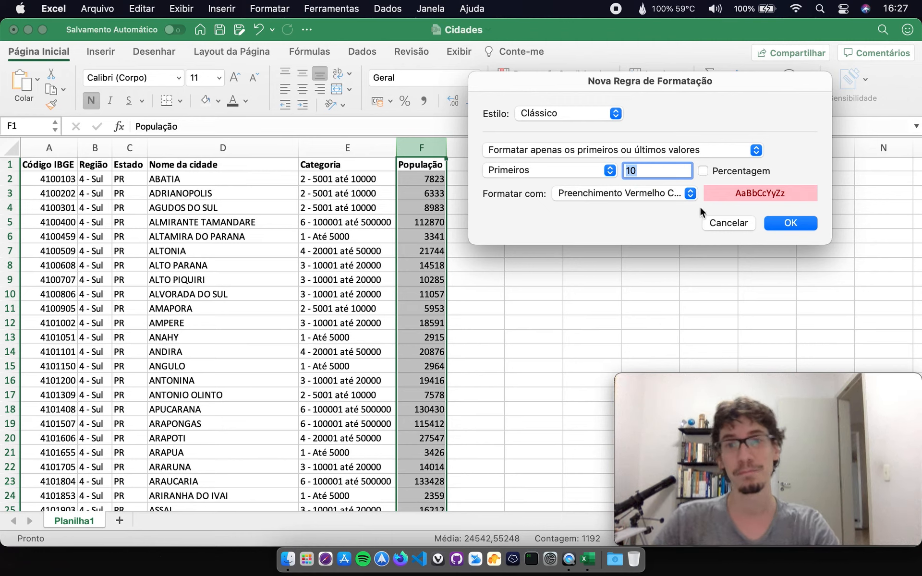
left_click(691, 194)
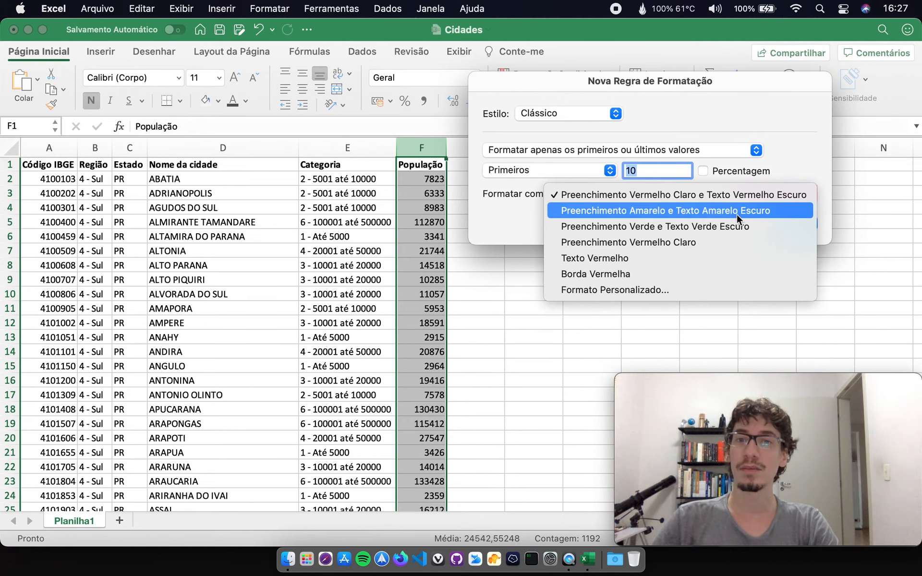
left_click(645, 210)
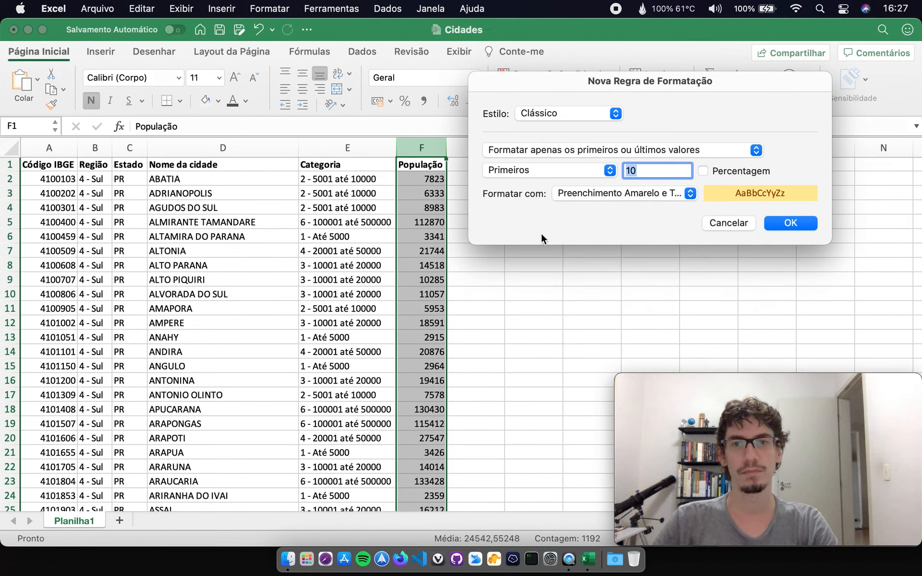
left_click(791, 223)
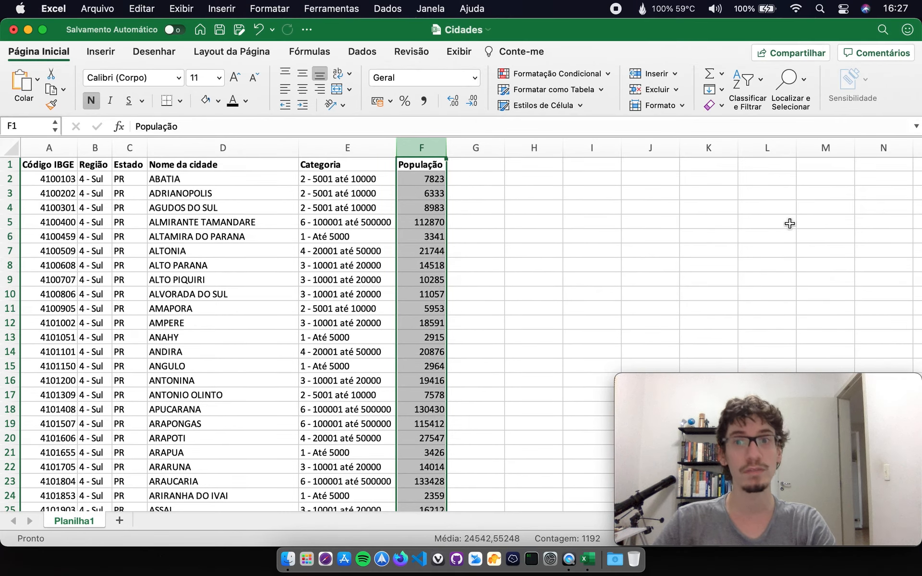
Examine the População column down the city list for the cells highlighted by the top-10 rule.
left_click(536, 233)
scroll(536, 231, "down", 1)
scroll(536, 231, "down", 10)
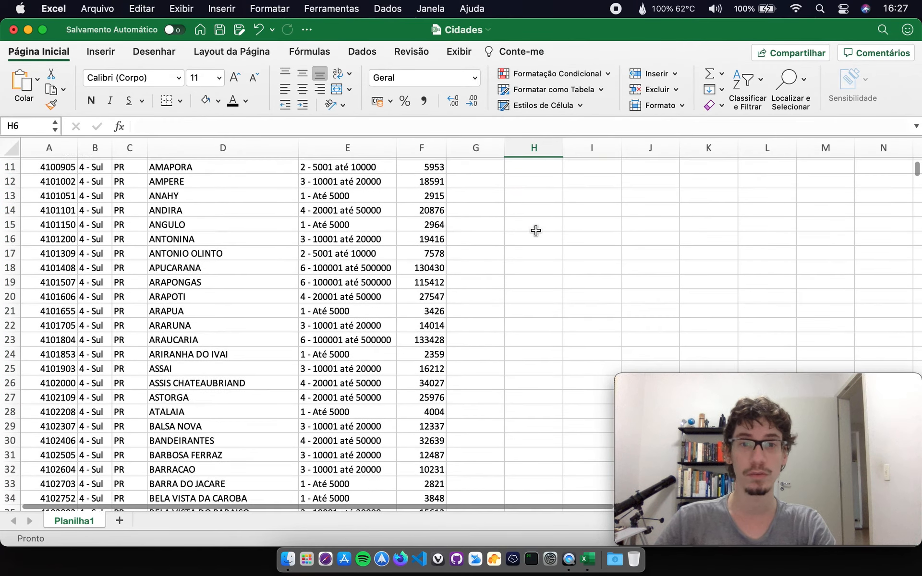
scroll(546, 263, "down", 8)
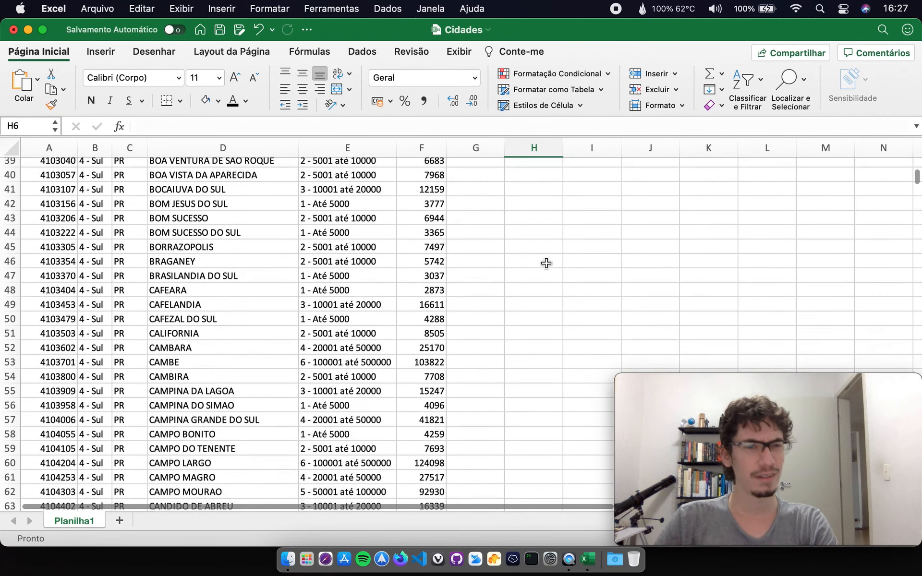
scroll(546, 263, "down", 8)
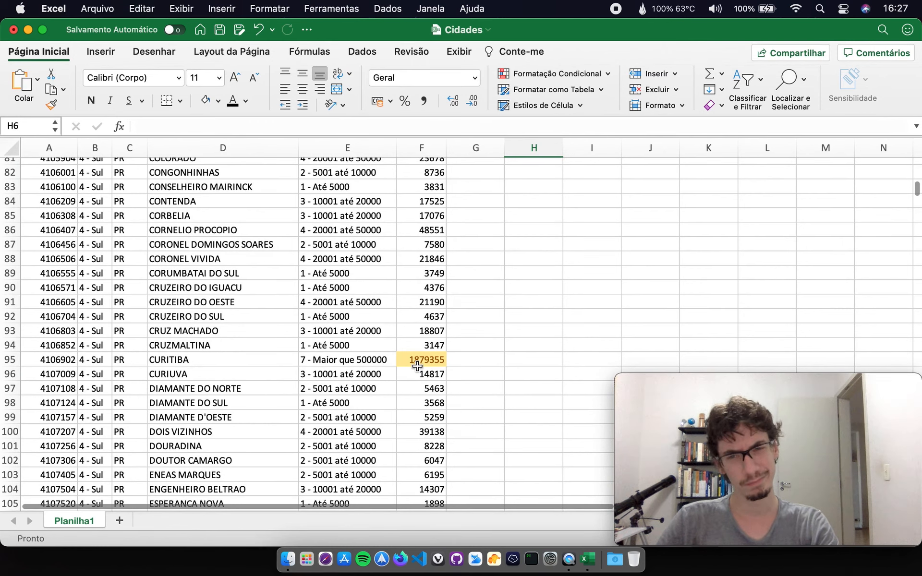
scroll(417, 366, "down", 1)
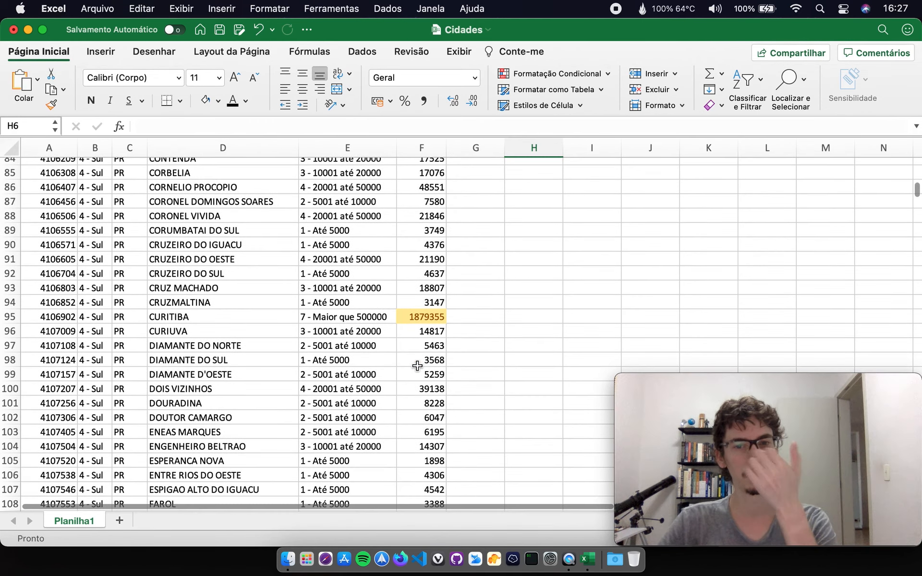
scroll(418, 366, "down", 1)
scroll(542, 304, "down", 7)
scroll(542, 304, "down", 20)
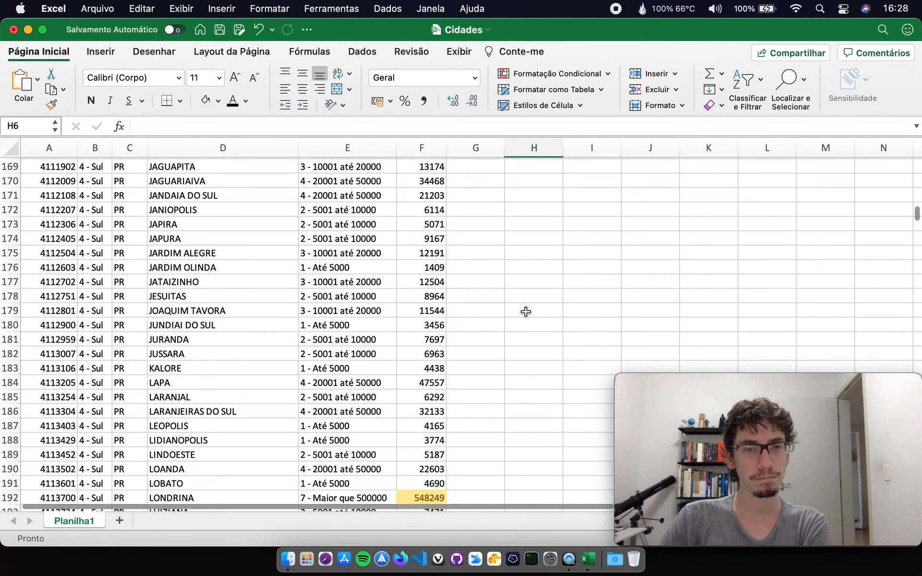
scroll(526, 312, "down", 2)
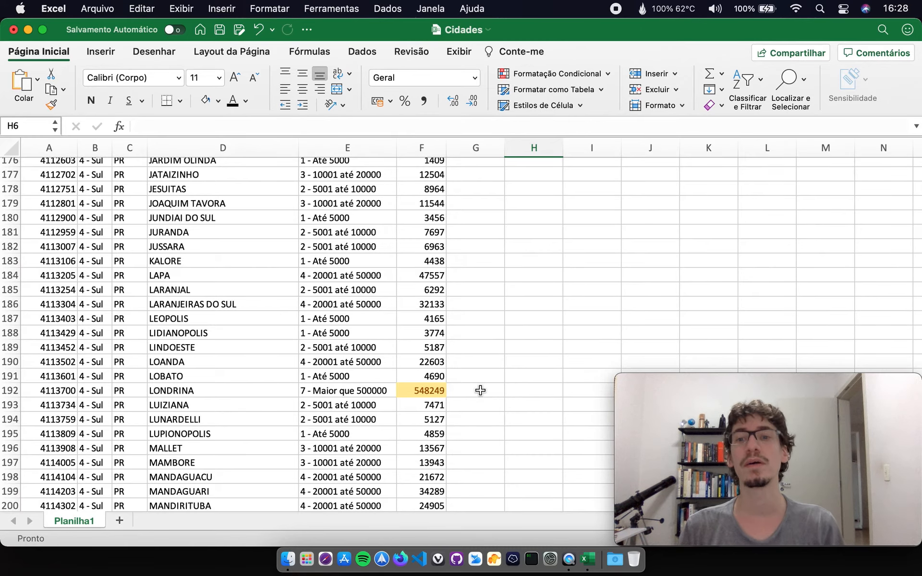
scroll(481, 390, "up", 20)
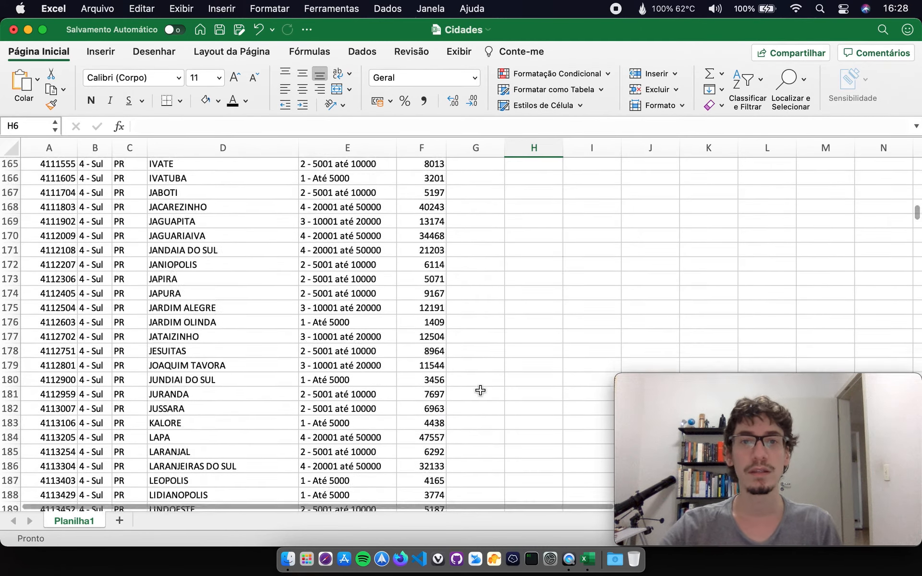
scroll(473, 335, "down", 5)
scroll(461, 336, "down", 20)
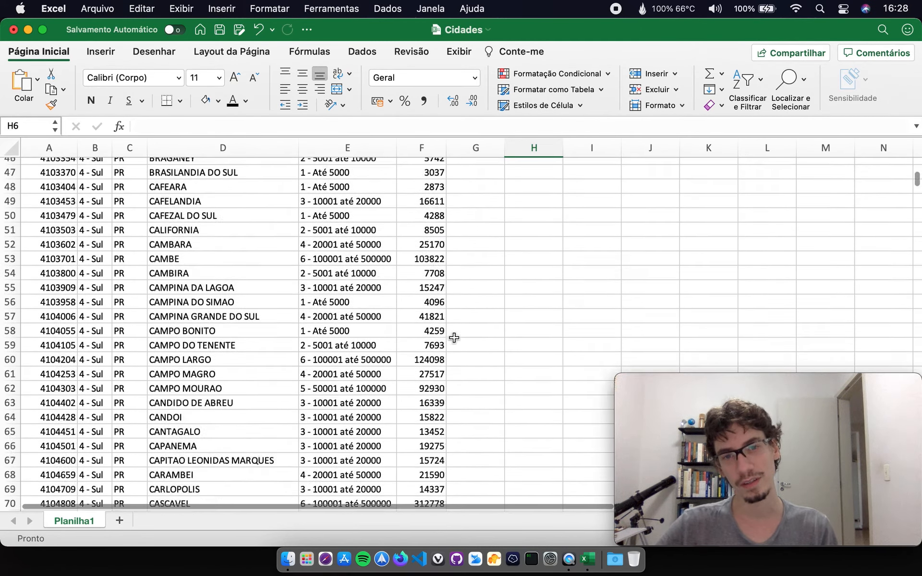
scroll(451, 339, "up", 20)
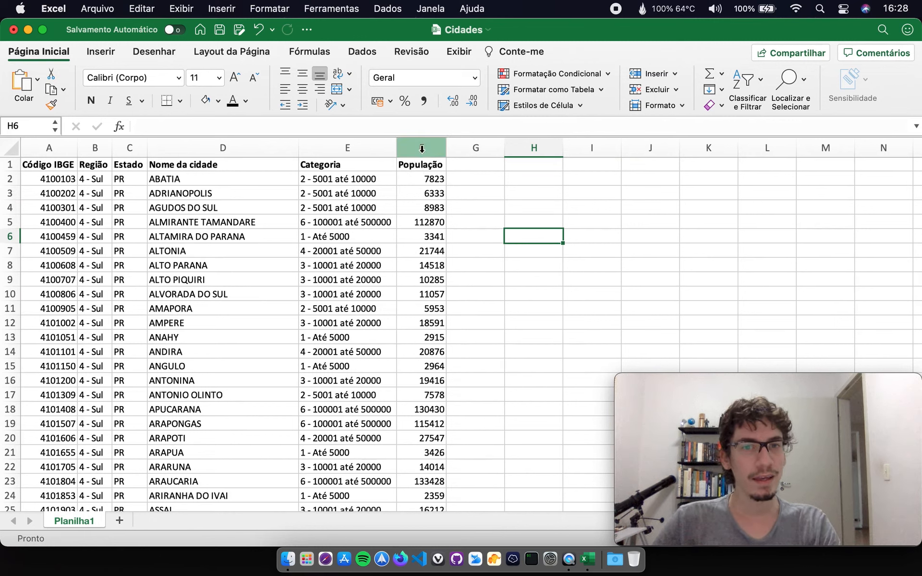
Clear the yellow top-10 conditional formatting rule from the População column.
left_click(422, 148)
left_click(557, 73)
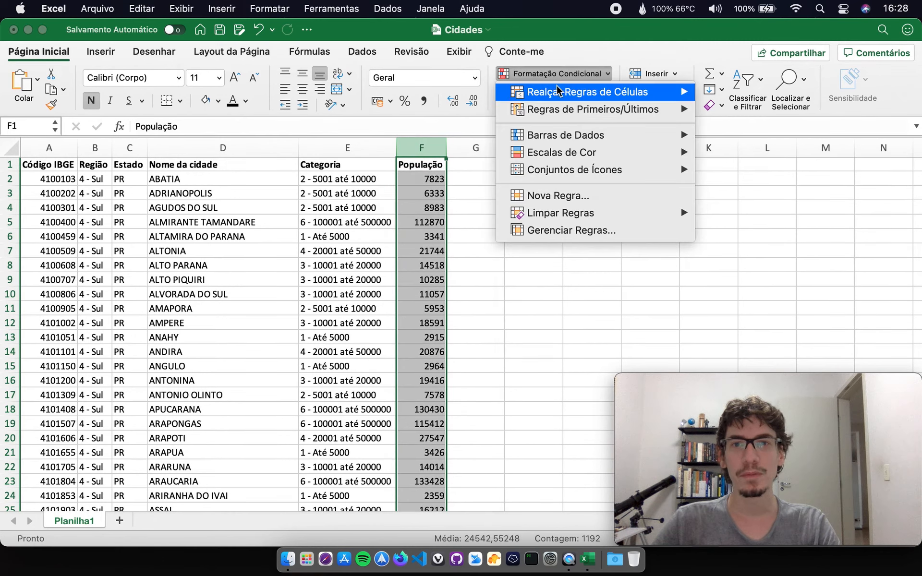
mouse_move(559, 92)
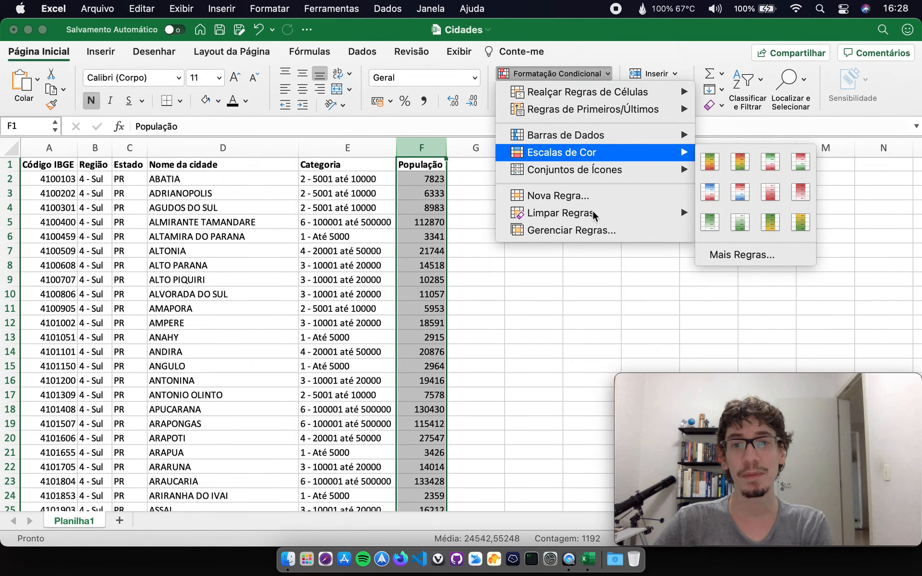
mouse_move(598, 213)
left_click(740, 235)
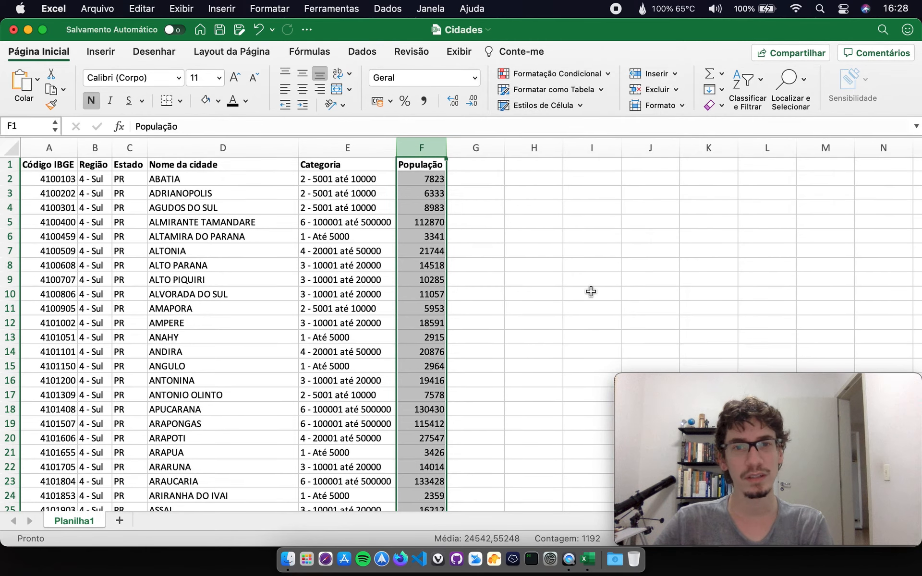
left_click(589, 291)
scroll(579, 287, "down", 20)
scroll(479, 321, "down", 20)
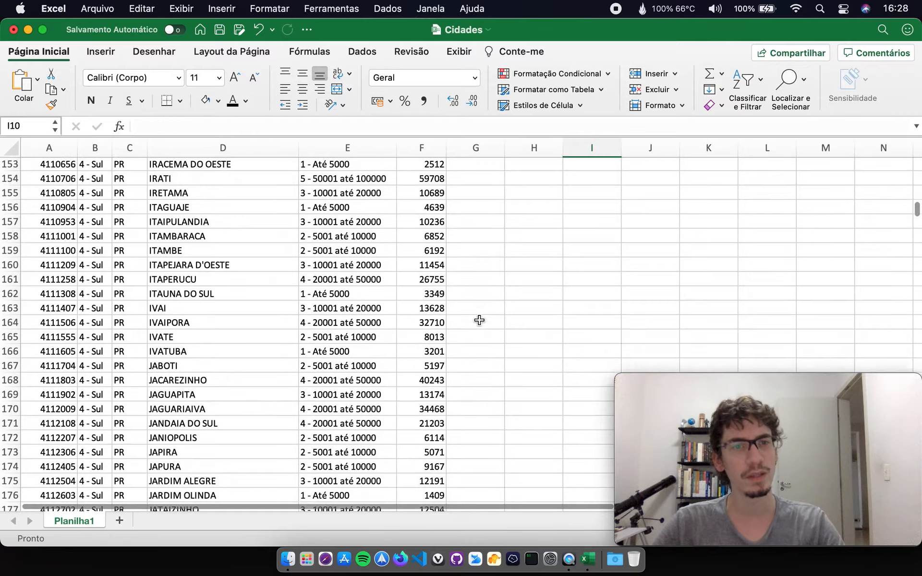
scroll(479, 320, "down", 15)
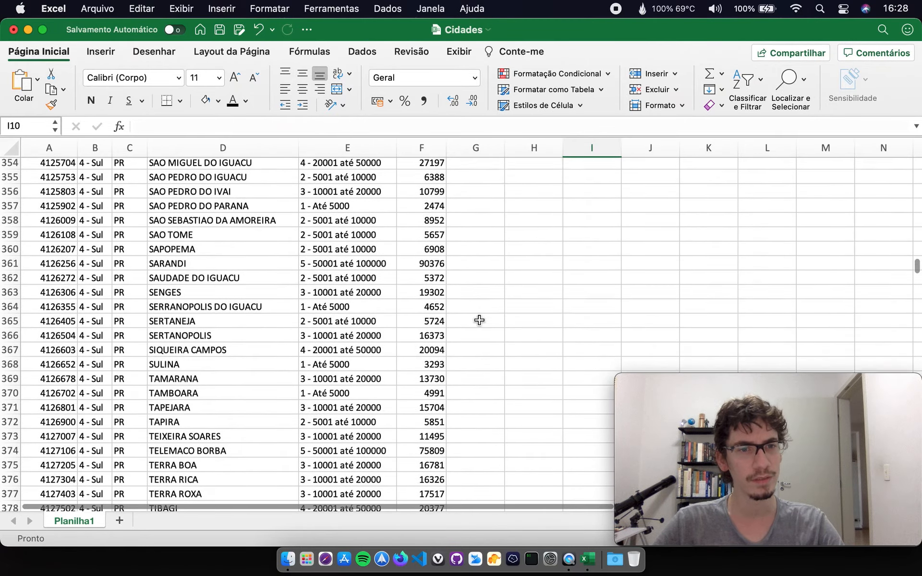
scroll(479, 320, "up", 3)
scroll(479, 320, "up", 2)
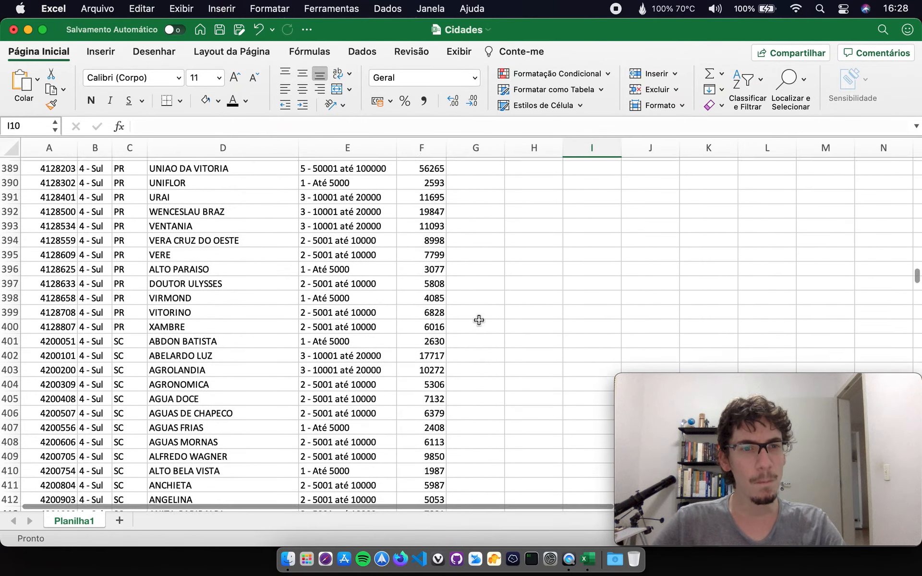
Delete rows 401 to 1192, the SC and RS cities, from the city list.
left_click(9, 338)
scroll(333, 289, "down", 10)
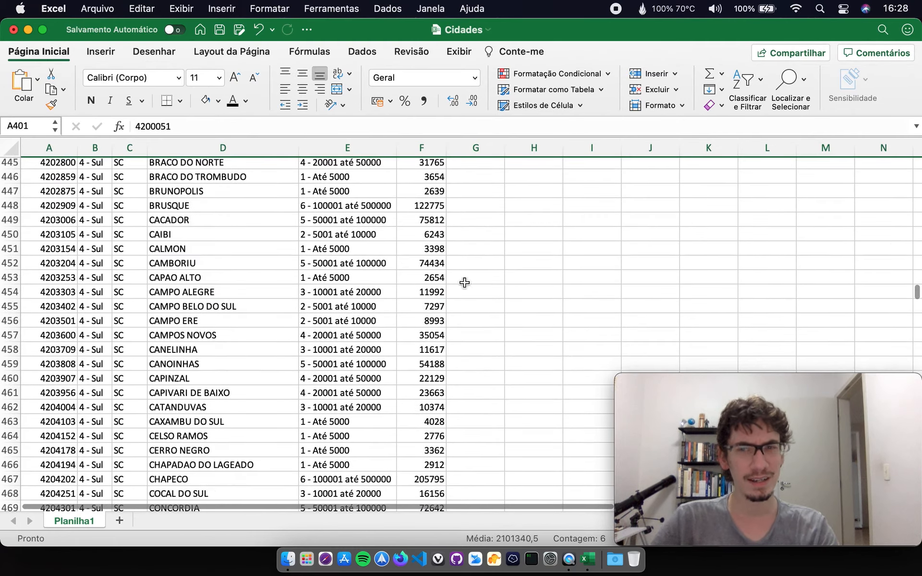
left_click_drag(917, 296, 918, 502)
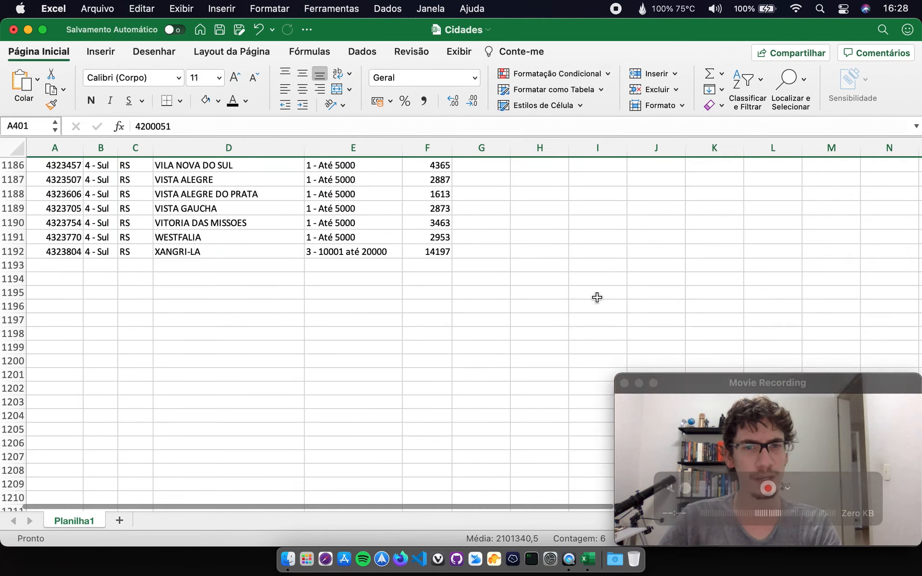
left_click(13, 252, "shift")
right_click(11, 255)
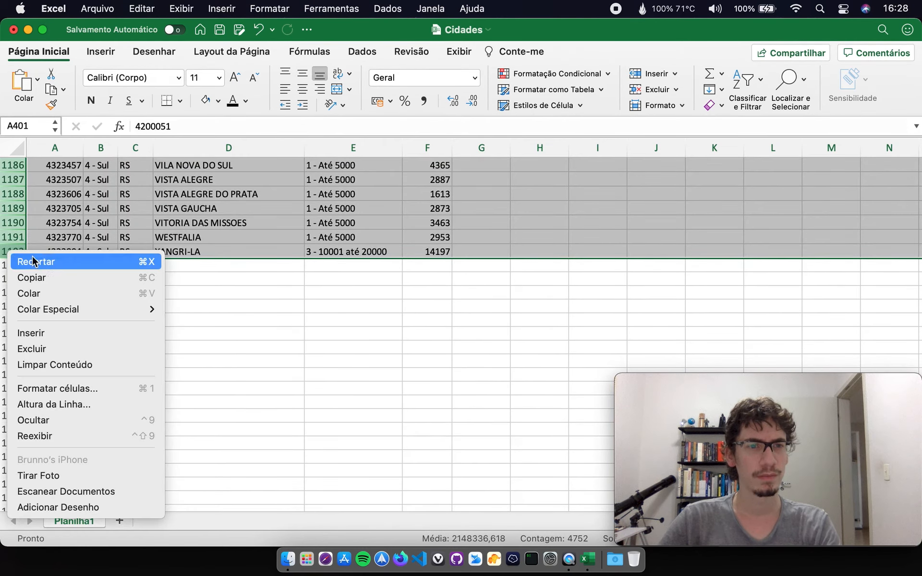
left_click(64, 350)
left_click(559, 272)
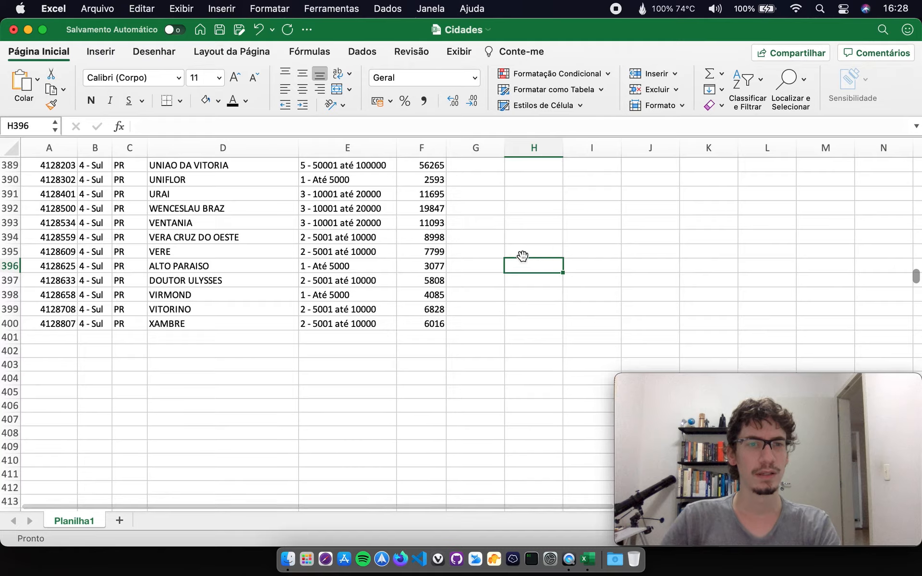
Add a 10 Primeiros Itens rule to the População column, formatted with Preenchimento Verde e Texto Verde Escuro.
scroll(524, 259, "up", 3)
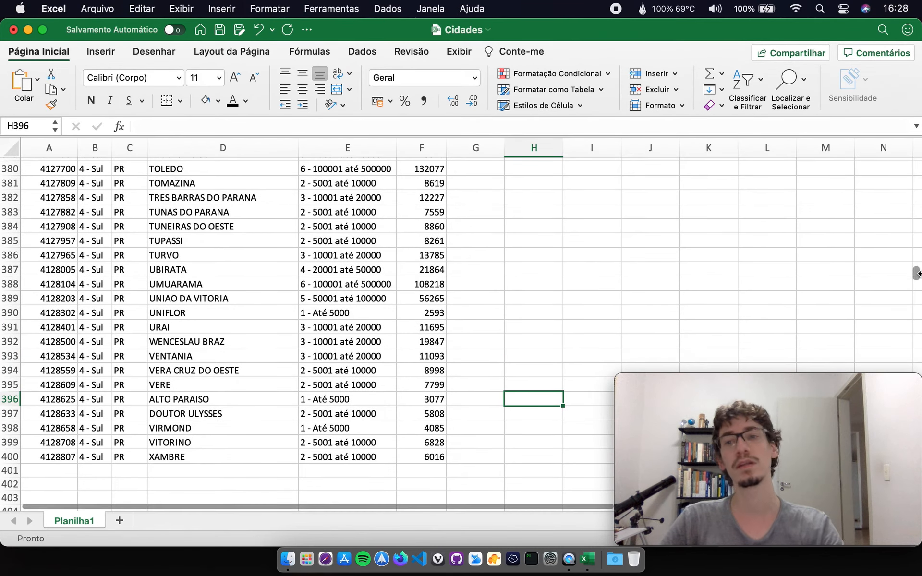
left_click_drag(915, 275, 907, 139)
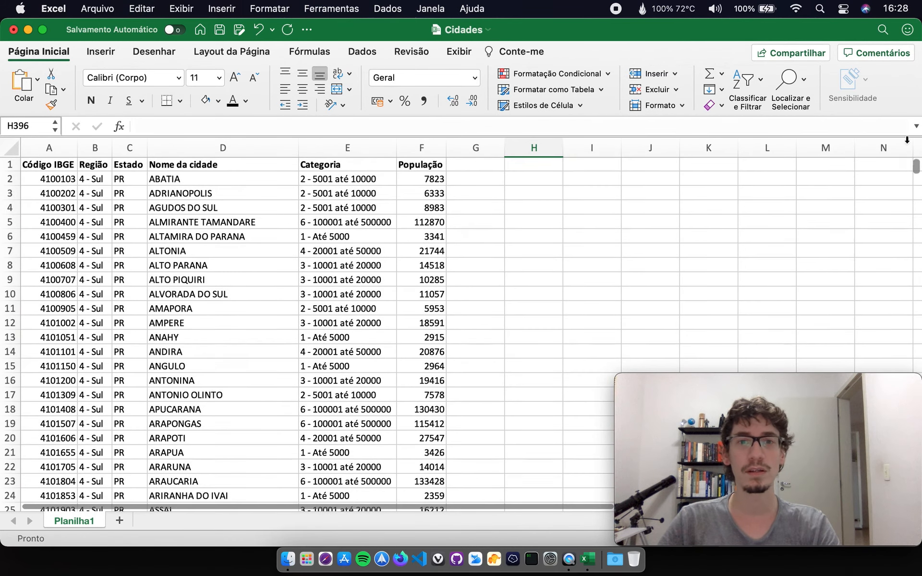
left_click(735, 234)
left_click(552, 231)
left_click(420, 152)
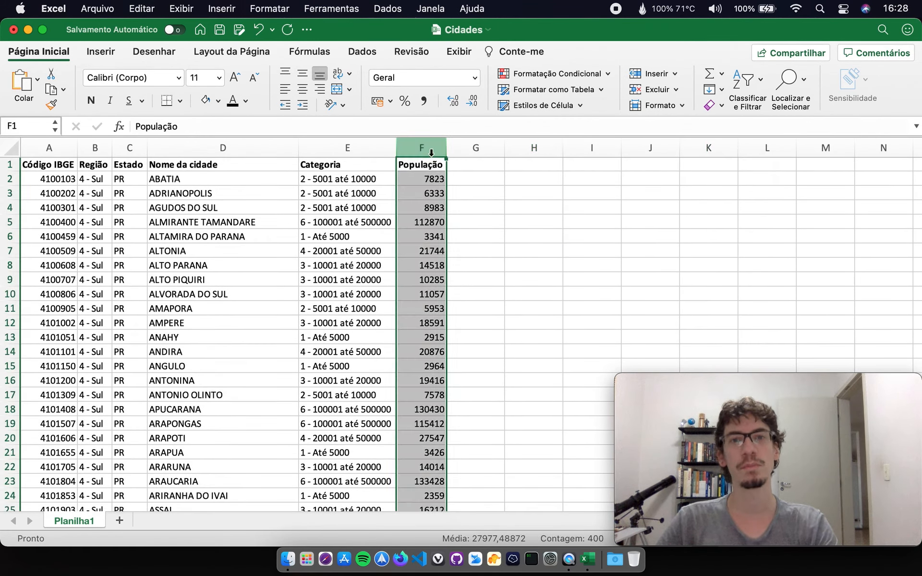
left_click(552, 74)
mouse_move(573, 103)
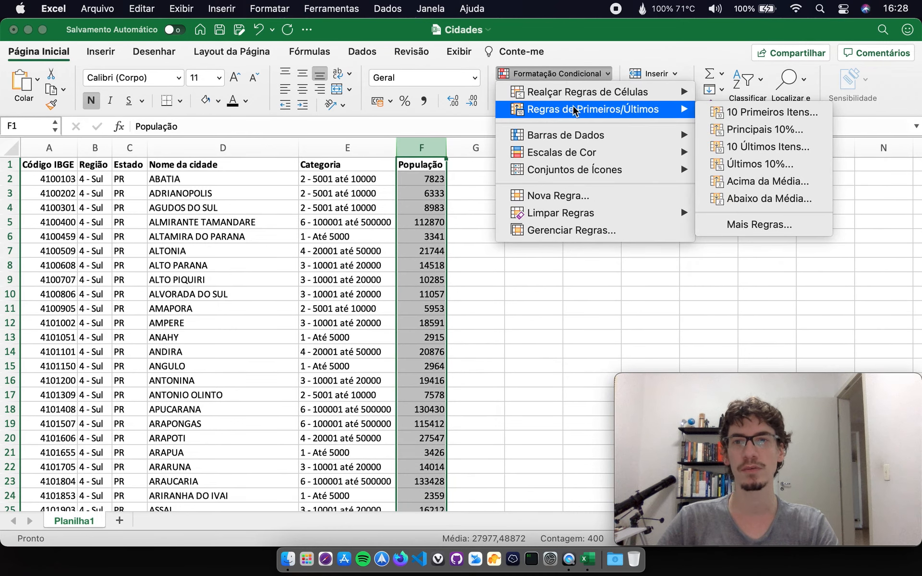
left_click(736, 111)
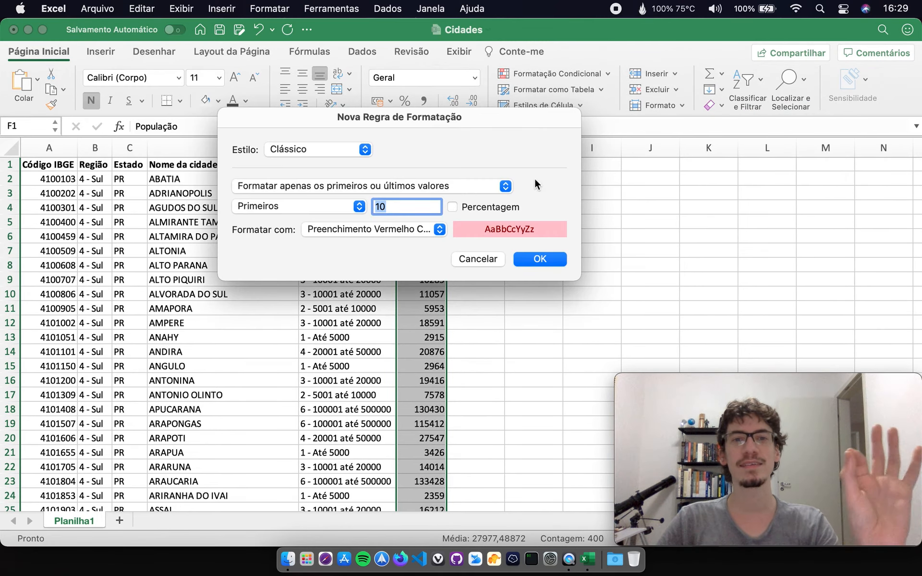
left_click(438, 231)
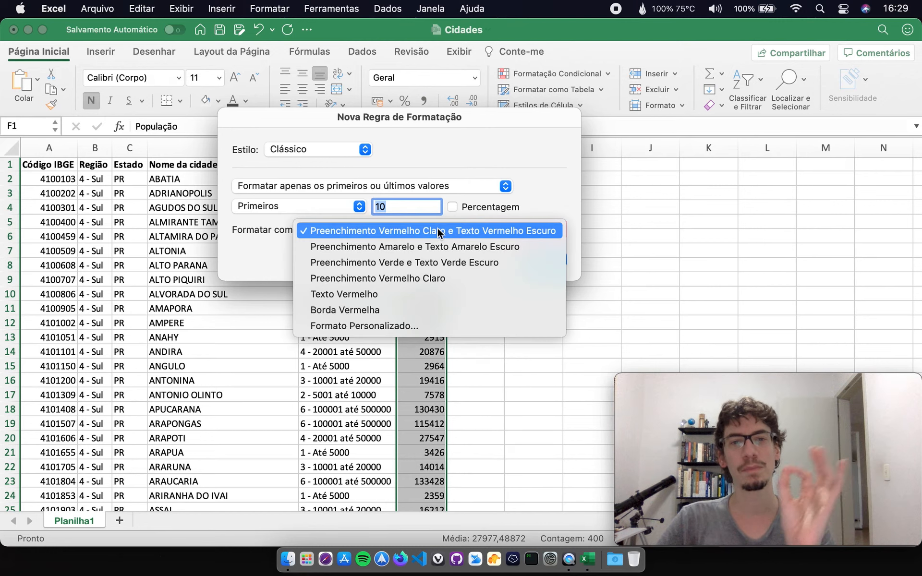
left_click(412, 262)
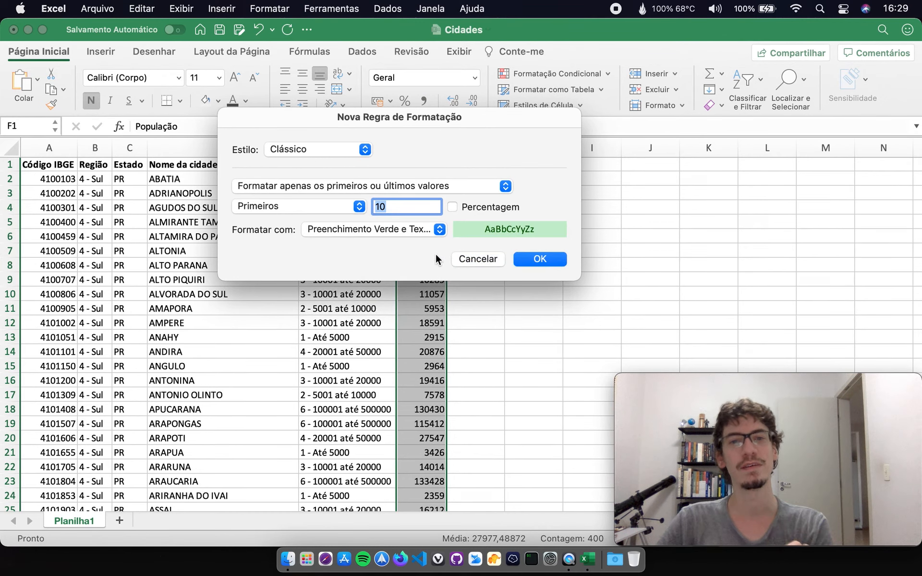
left_click(538, 259)
Examine the População column down the list of PR cities for the cells highlighted green by the top-10 rule.
left_click(477, 210)
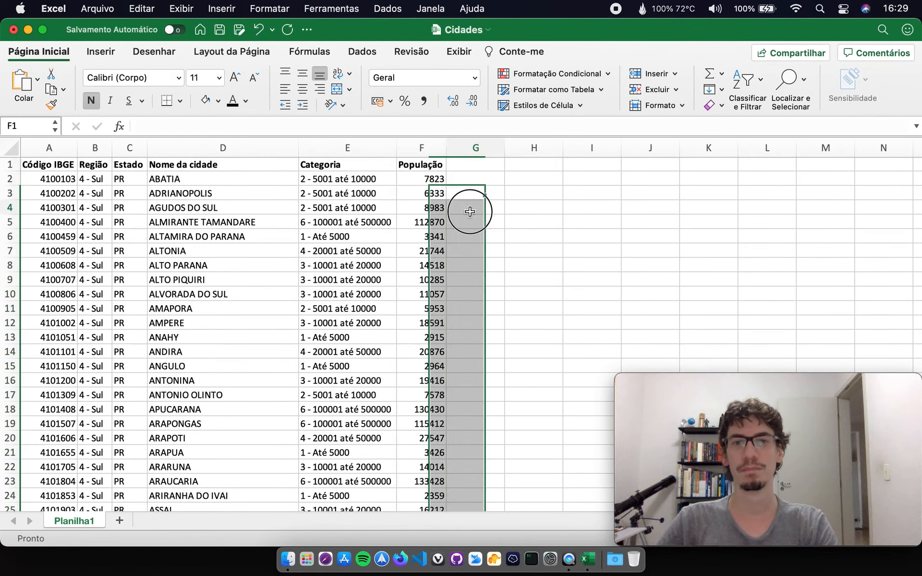
scroll(478, 226, "down", 5)
scroll(540, 291, "down", 12)
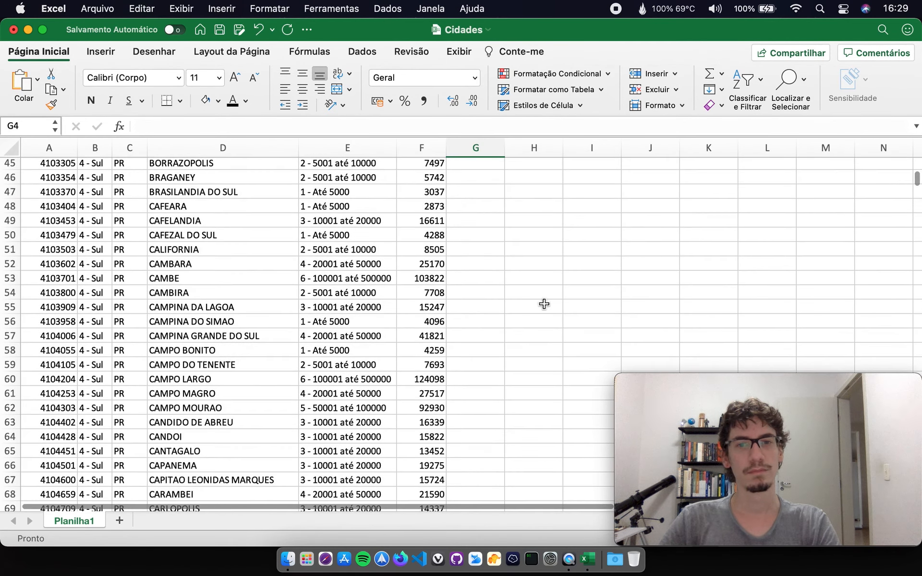
scroll(543, 304, "down", 4)
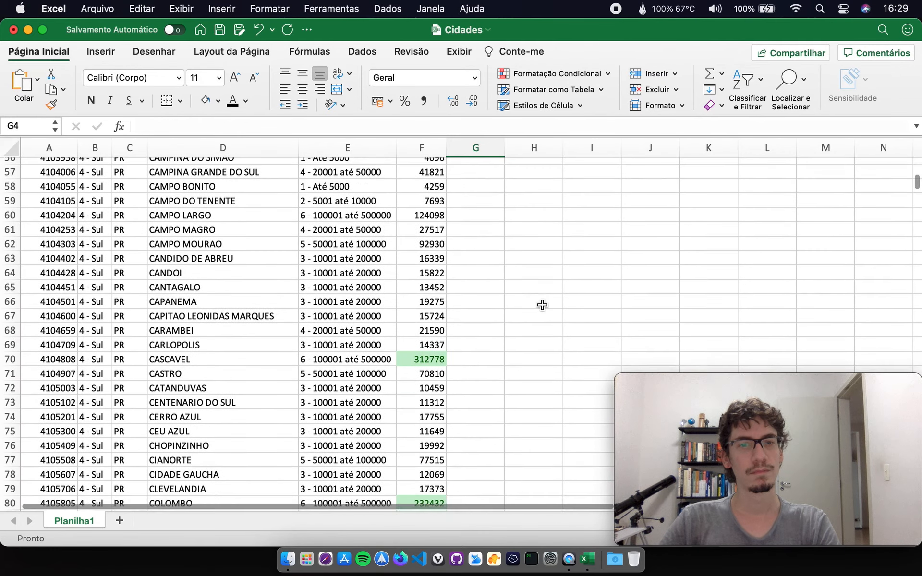
scroll(422, 343, "down", 3)
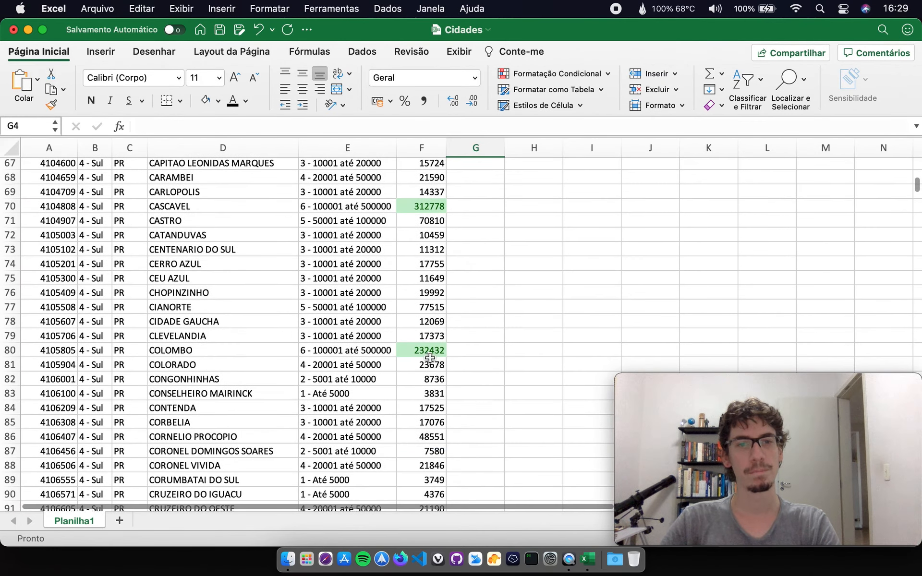
scroll(430, 358, "down", 5)
scroll(413, 352, "down", 9)
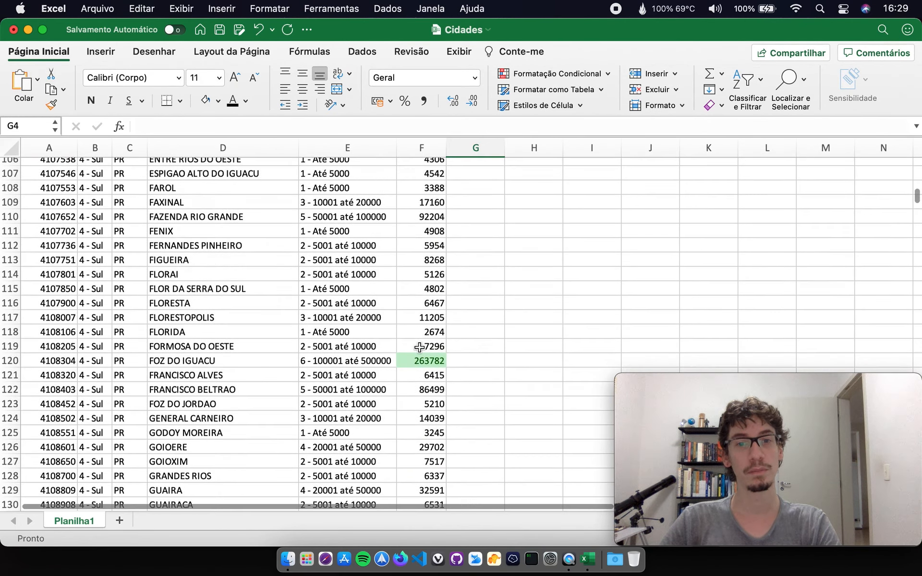
scroll(405, 374, "down", 6)
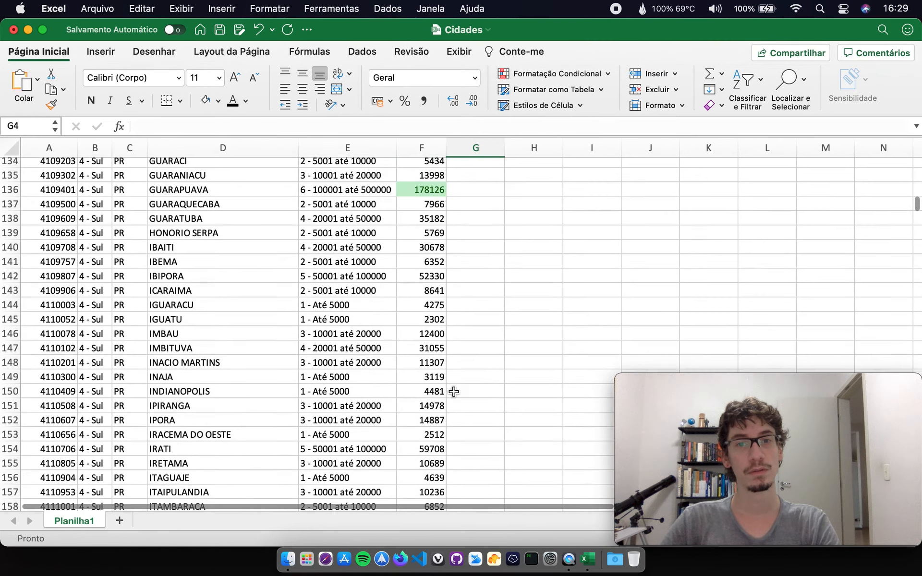
scroll(413, 273, "up", 1)
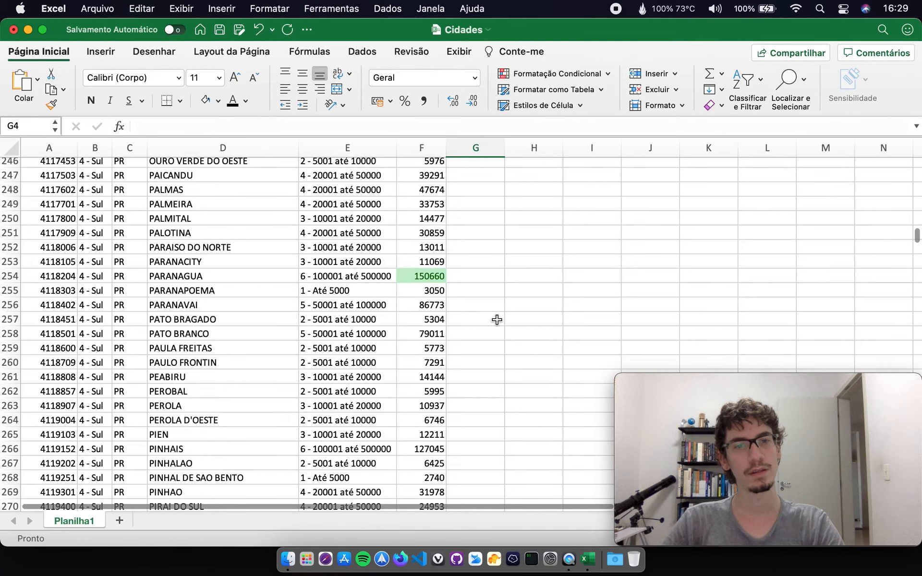
scroll(418, 278, "down", 11)
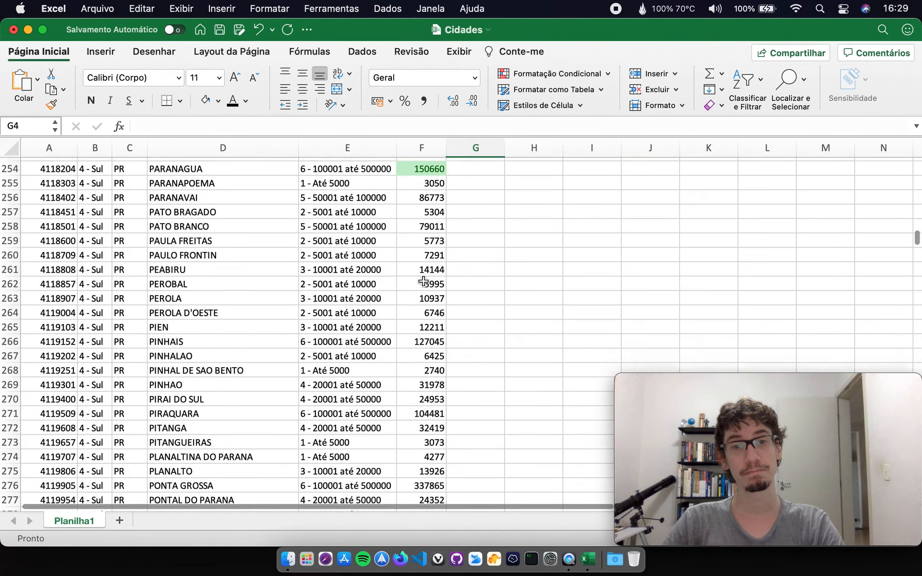
scroll(423, 284, "down", 9)
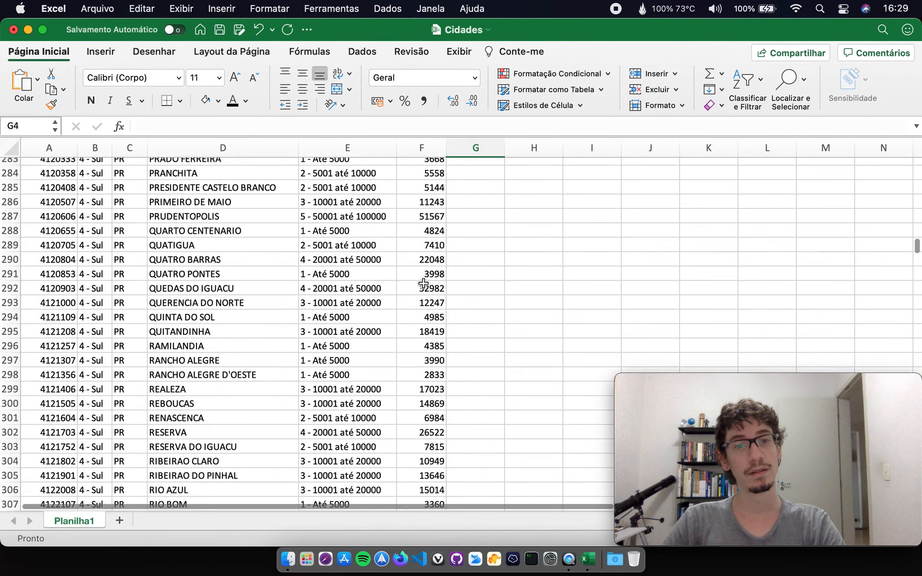
scroll(538, 326, "down", 10)
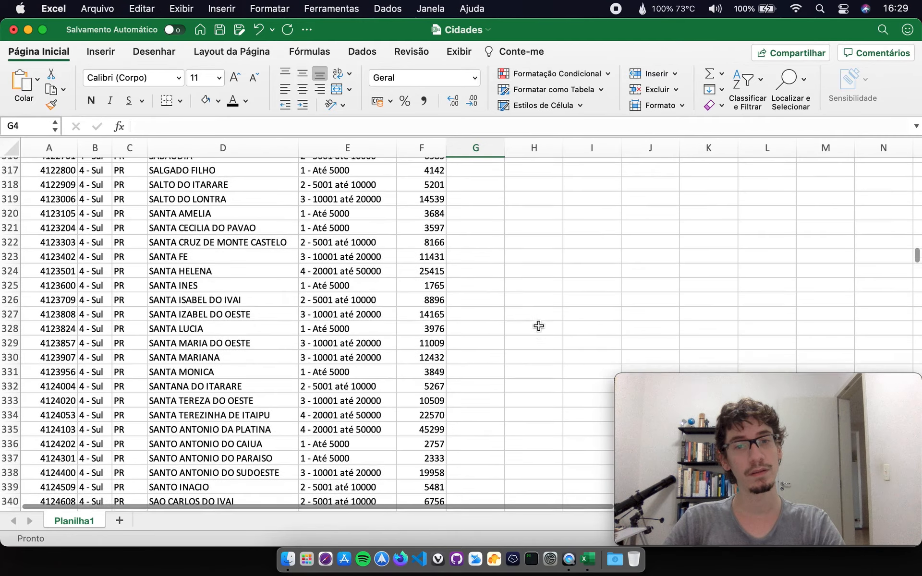
scroll(538, 322, "down", 1)
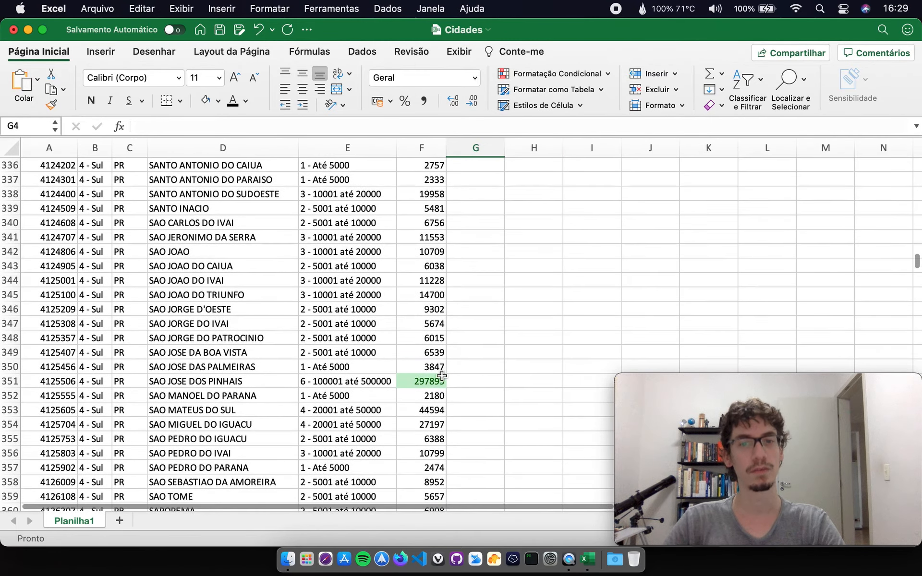
scroll(438, 376, "down", 8)
scroll(442, 377, "up", 20)
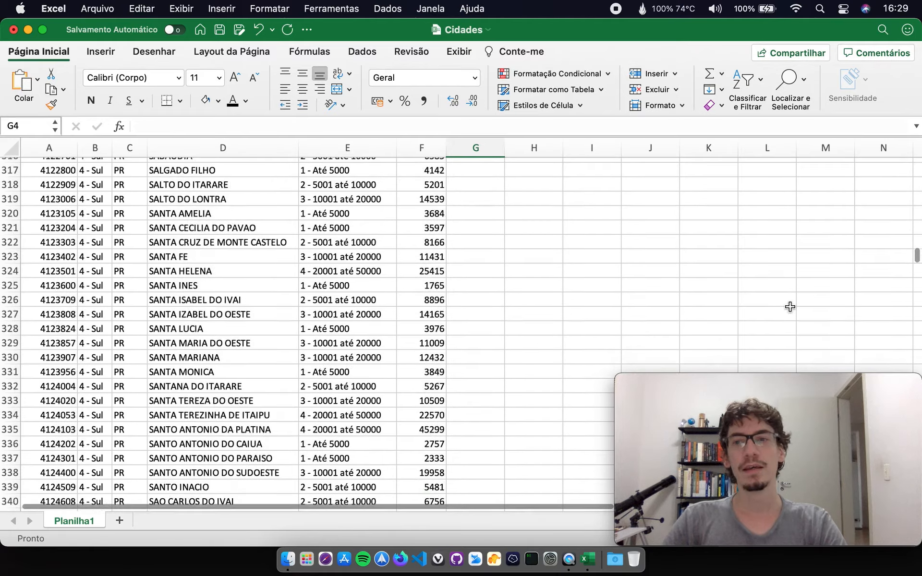
Clear the green top-10 conditional formatting rule from the População column.
left_click_drag(911, 246, 913, 135)
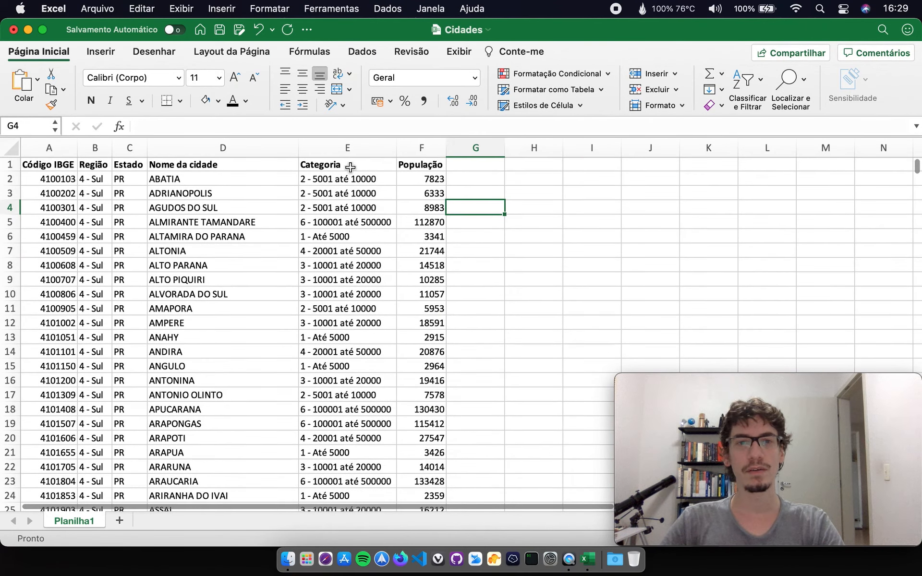
left_click(18, 146)
left_click(518, 217)
left_click(421, 147)
left_click(557, 73)
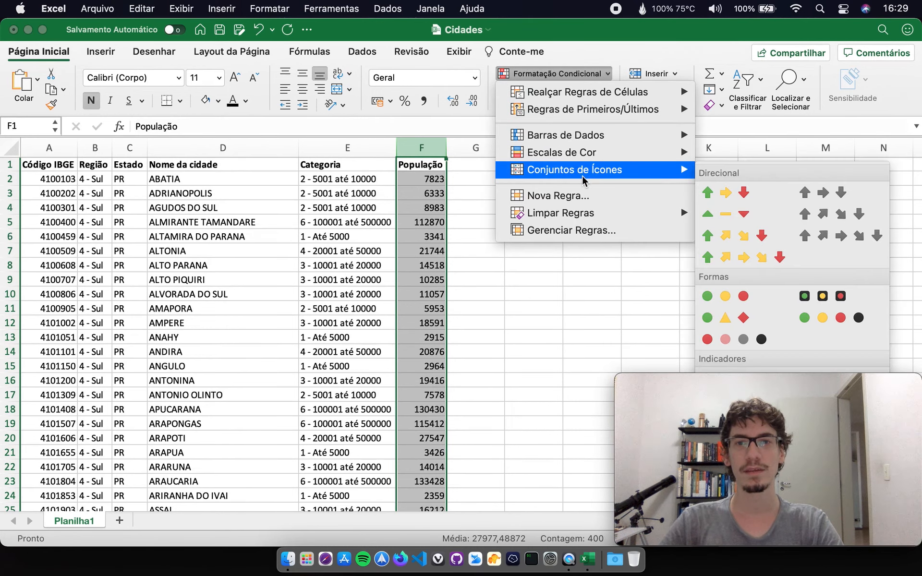
left_click(781, 231)
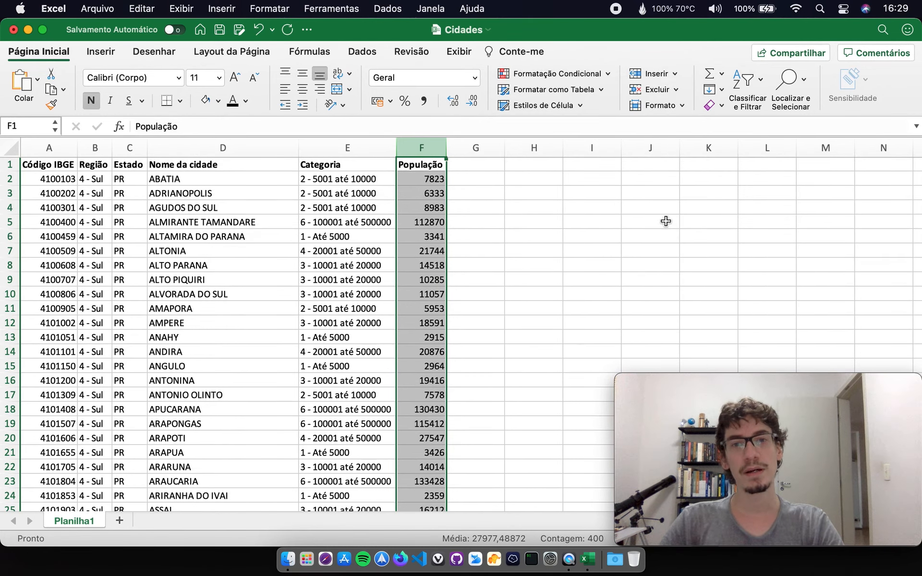
Add a 10 Últimos Itens rule to the População column, formatted with Preenchimento Vermelho Claro e Texto Vermelho Escuro.
left_click(562, 74)
mouse_move(593, 109)
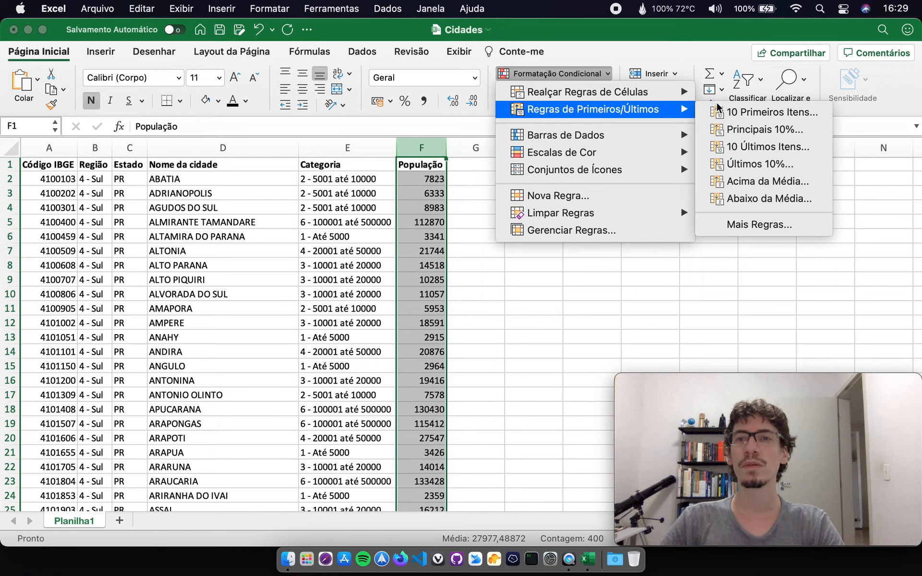
left_click(778, 147)
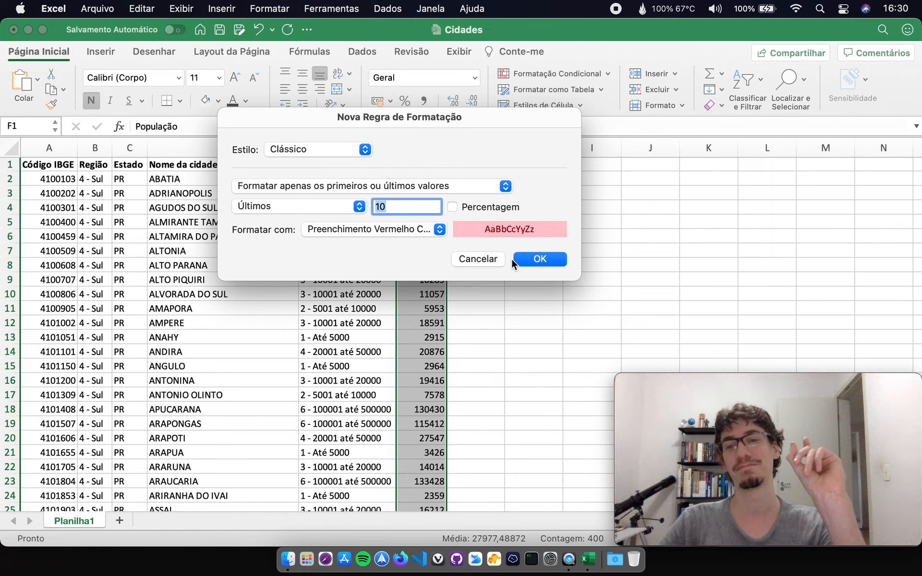
left_click(550, 259)
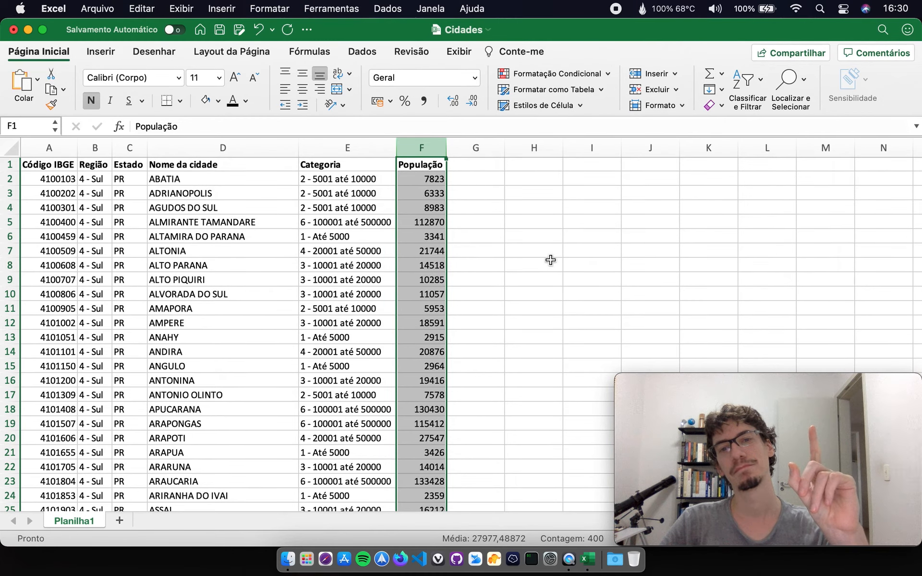
Examine the População column down the list of PR cities for the cells highlighted red by the bottom-10 rule.
left_click(551, 259)
scroll(513, 260, "down", 5)
scroll(513, 259, "down", 15)
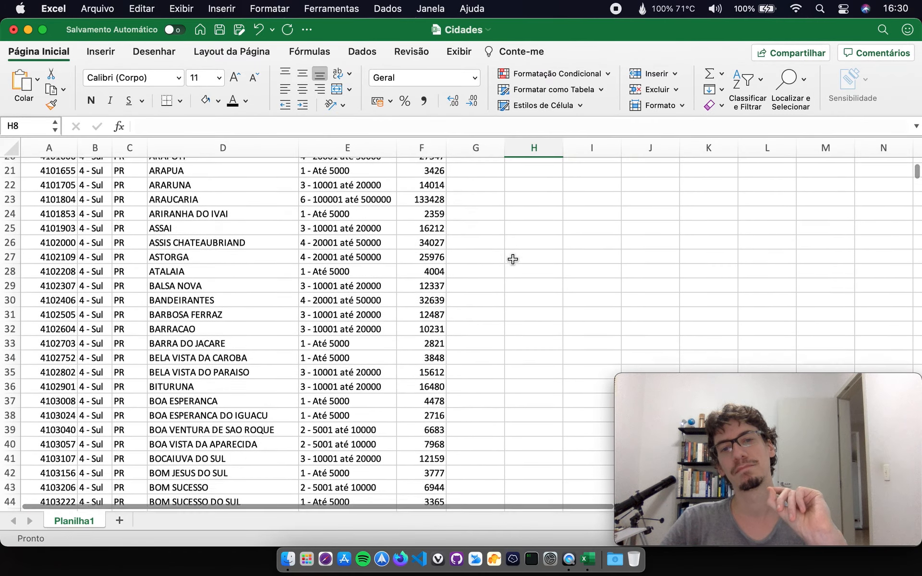
scroll(513, 259, "down", 10)
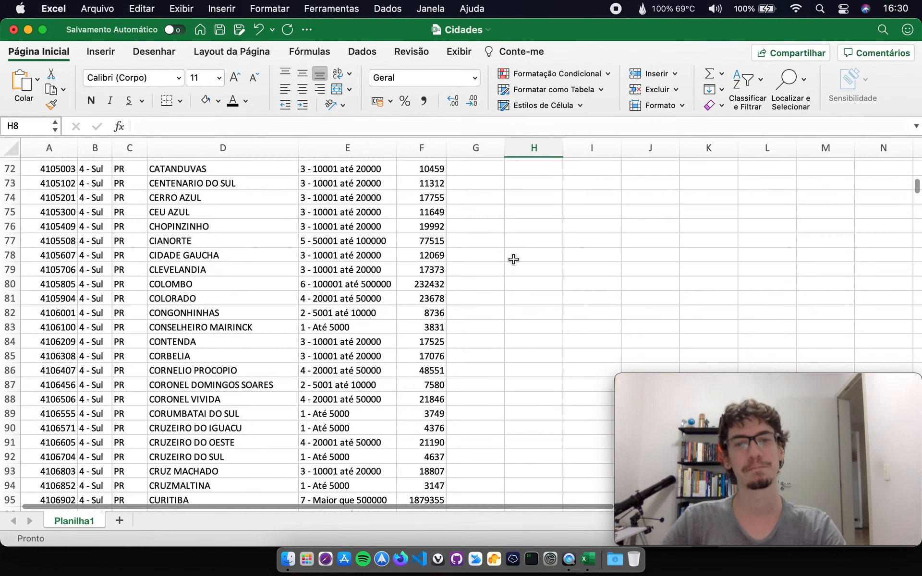
scroll(474, 385, "down", 2)
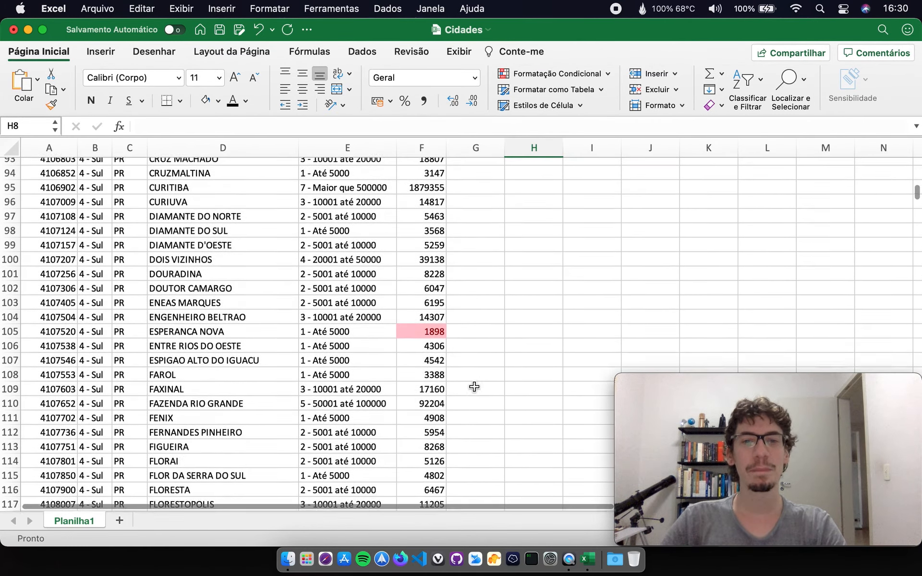
scroll(493, 367, "down", 4)
scroll(494, 367, "down", 3)
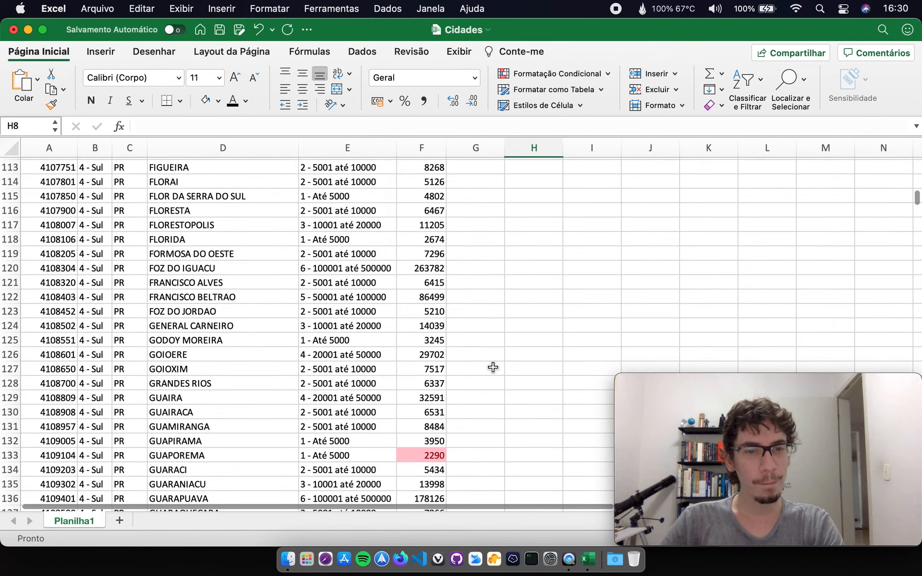
scroll(494, 368, "down", 8)
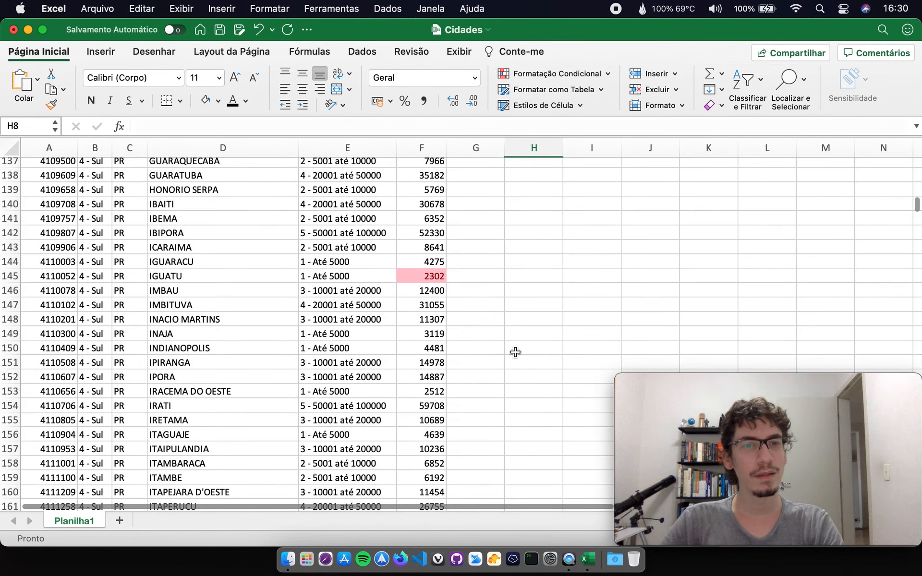
scroll(515, 352, "down", 6)
scroll(516, 352, "down", 3)
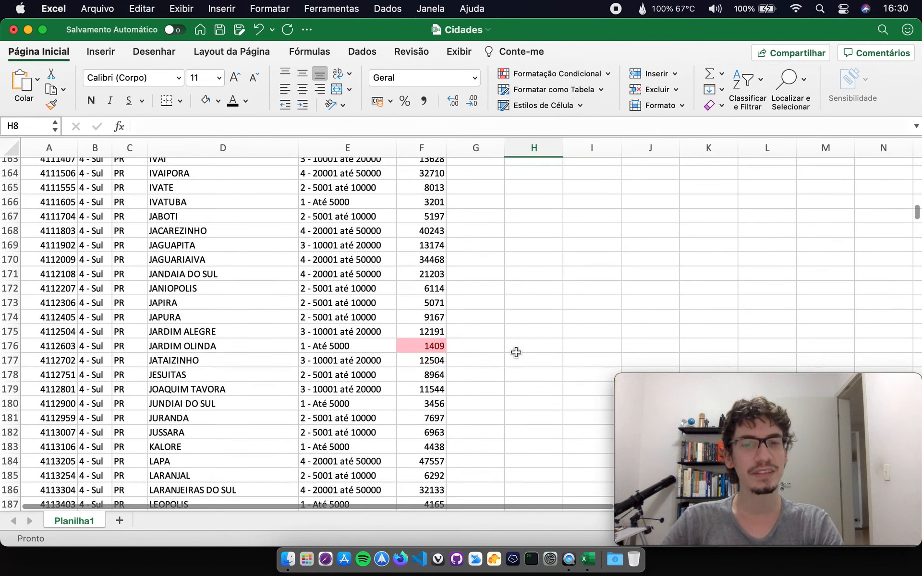
scroll(516, 352, "down", 11)
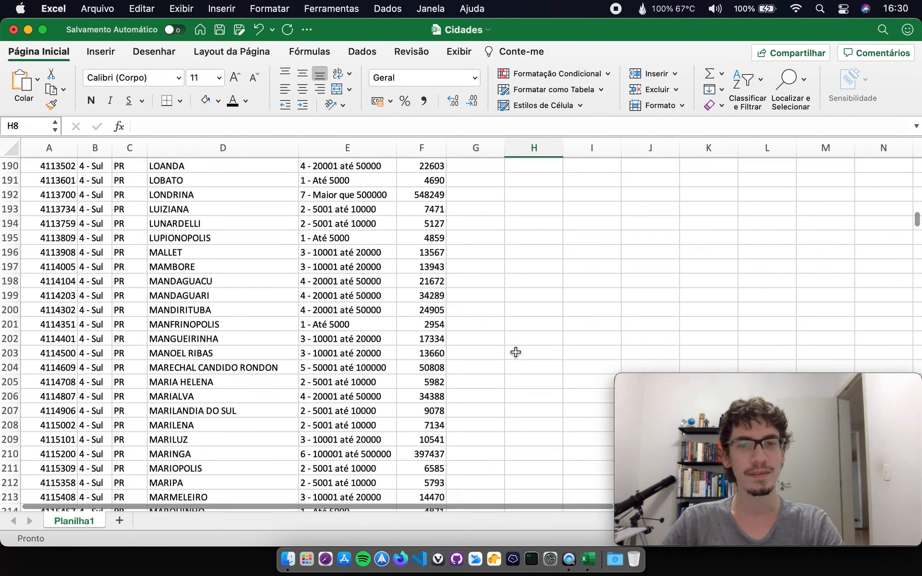
scroll(516, 352, "down", 6)
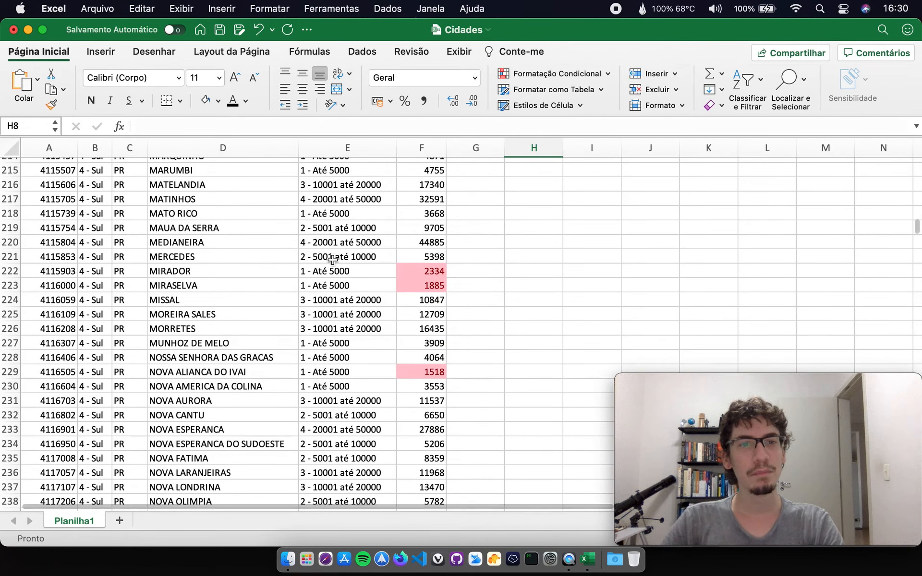
scroll(516, 365, "down", 18)
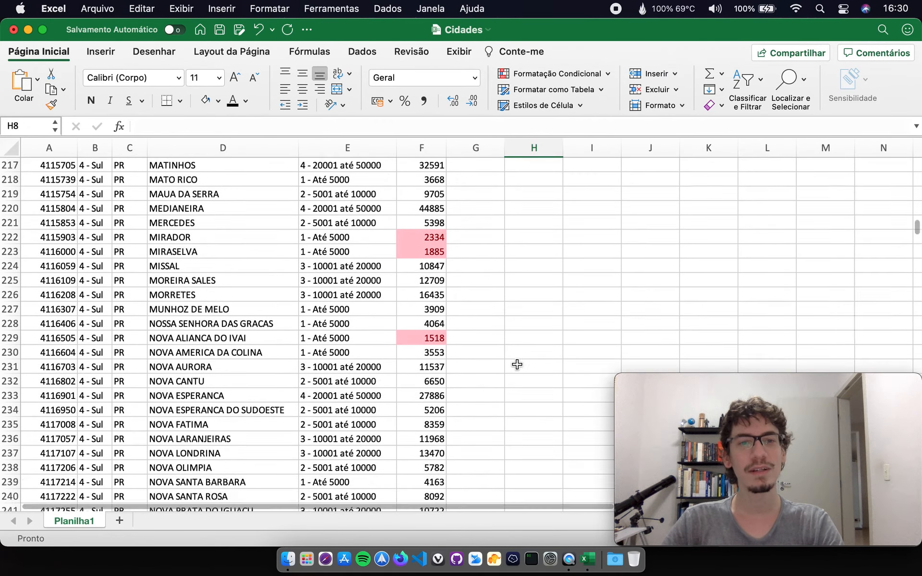
scroll(516, 365, "down", 13)
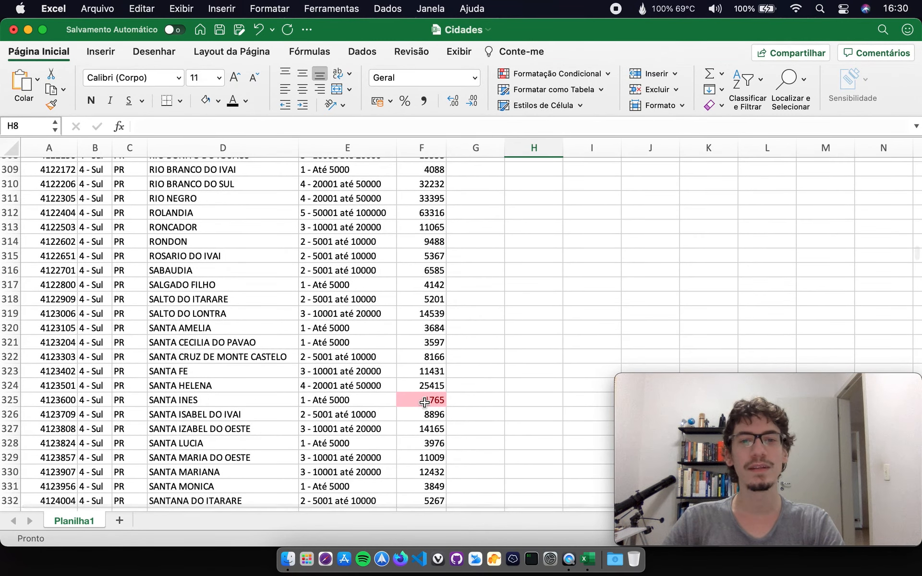
scroll(502, 382, "down", 5)
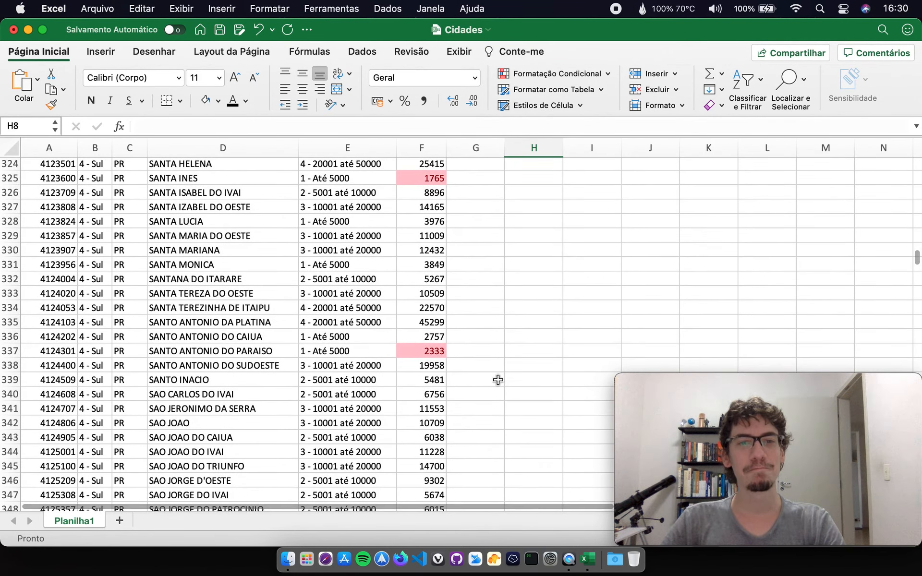
scroll(499, 378, "down", 7)
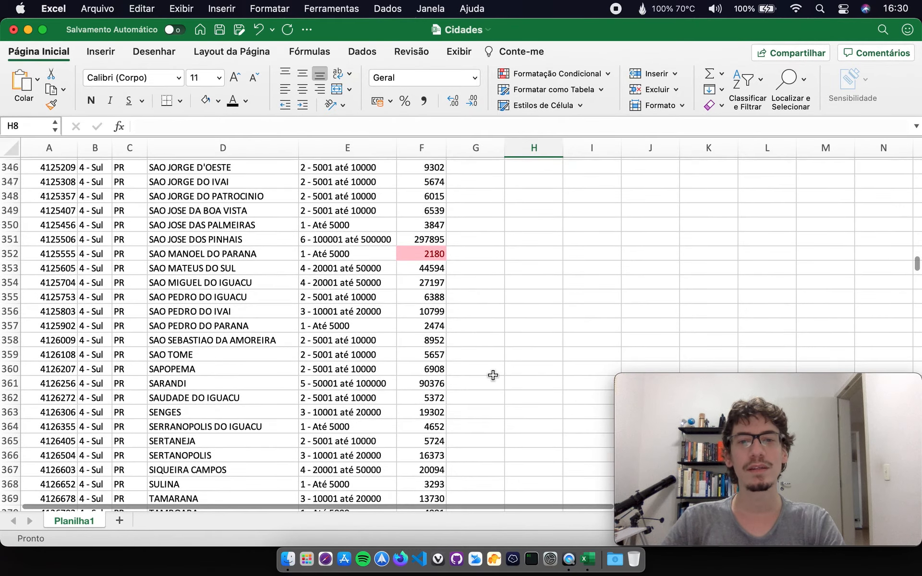
scroll(493, 375, "down", 20)
scroll(492, 376, "up", 20)
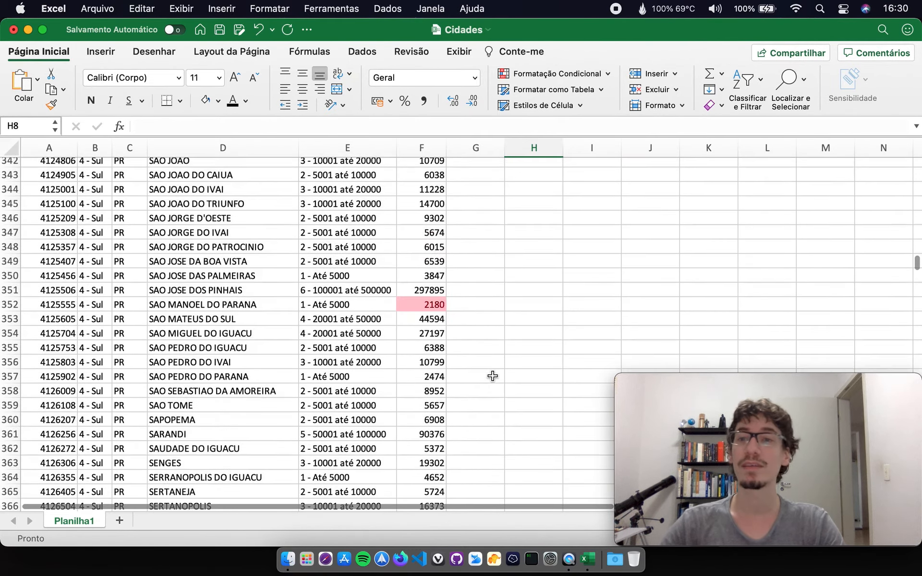
scroll(493, 376, "up", 20)
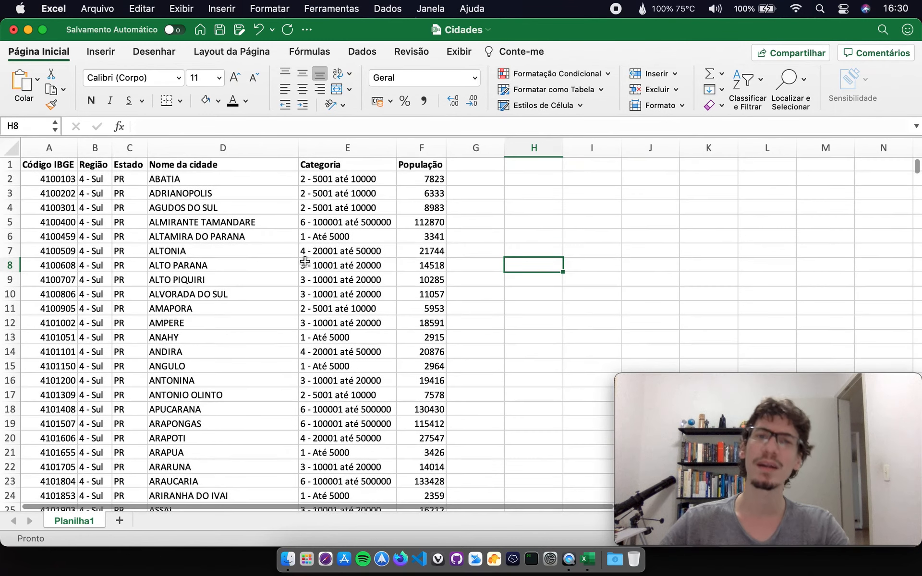
Clear the bottom-10 conditional formatting by removing the rules from the entire worksheet.
left_click(421, 148)
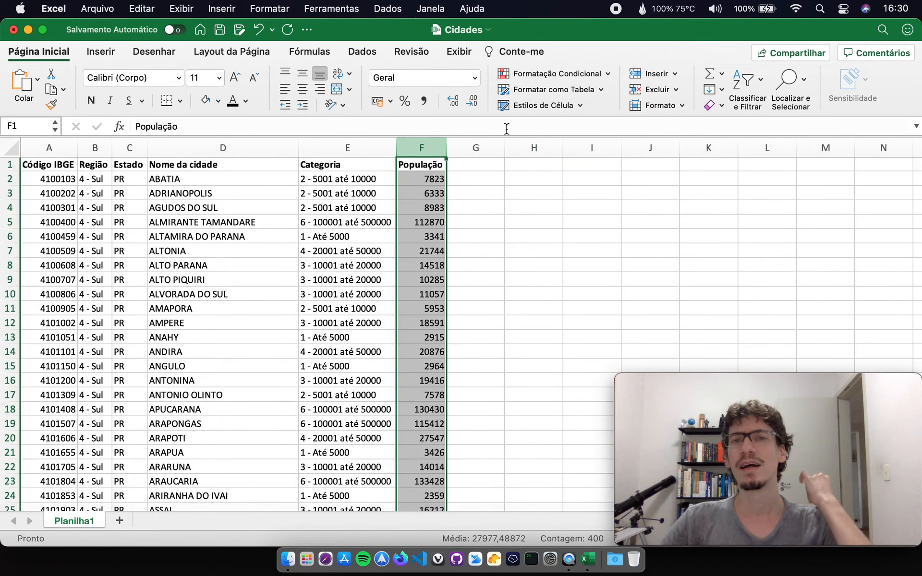
left_click(544, 73)
mouse_move(587, 111)
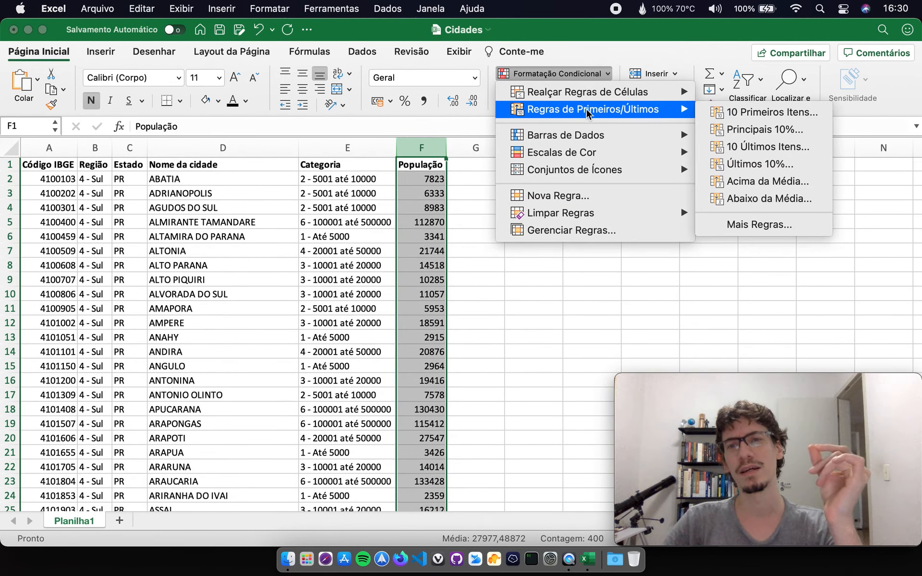
mouse_move(642, 212)
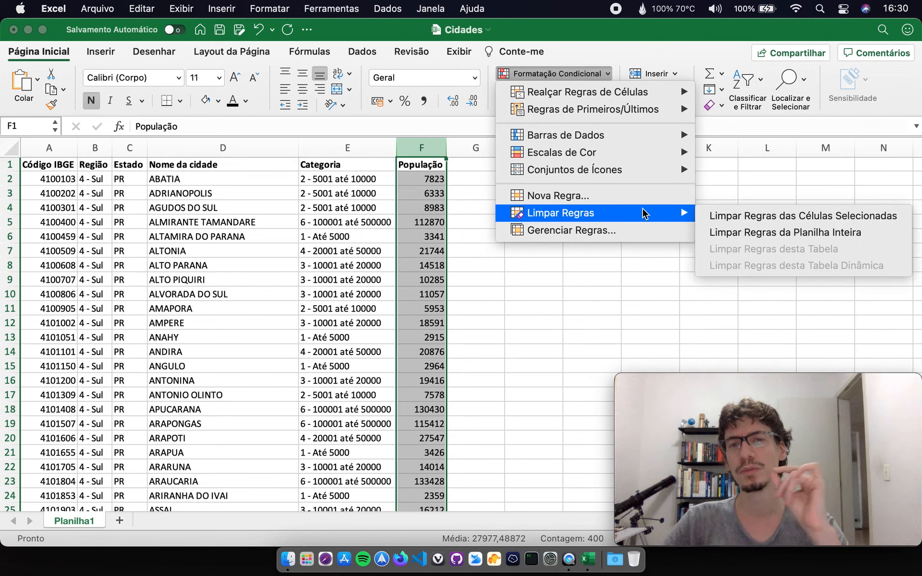
left_click(750, 234)
Add a Principais 10% rule to the População column, formatted with Preenchimento Verde e Texto Verde Escuro.
left_click(567, 73)
mouse_move(604, 114)
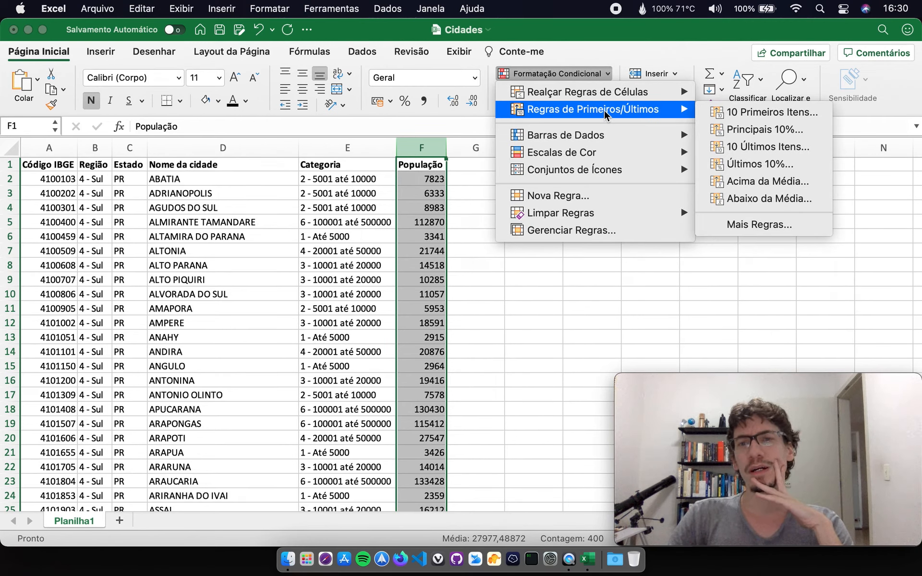
left_click(767, 126)
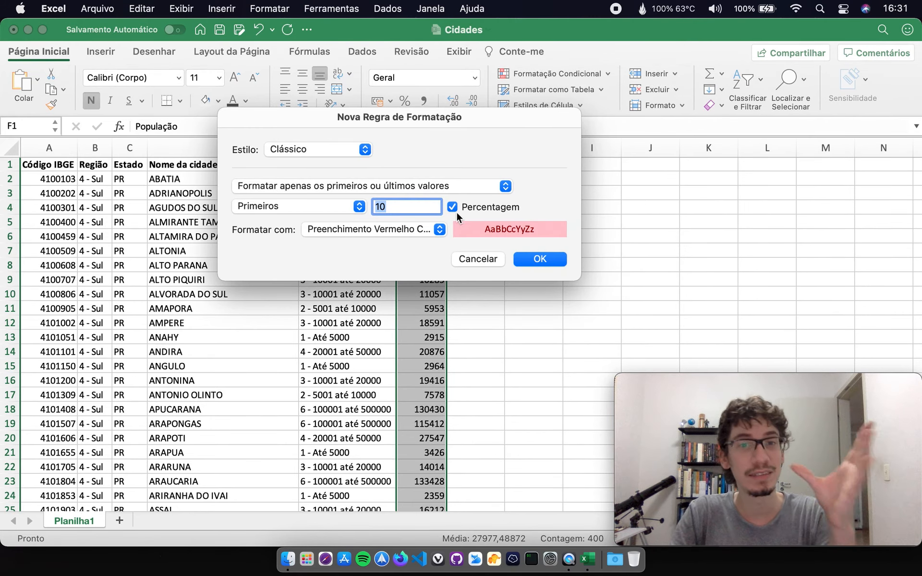
left_click(439, 229)
left_click(408, 264)
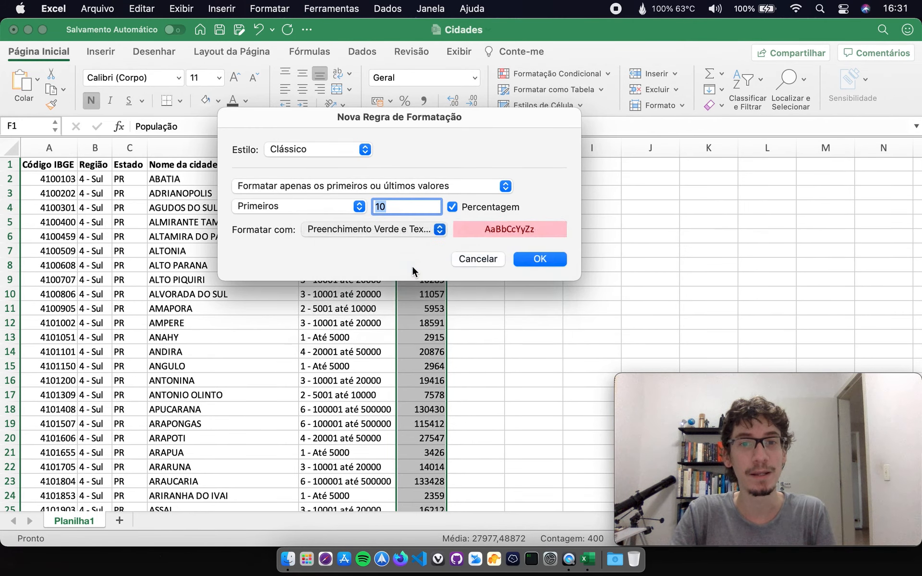
left_click(540, 260)
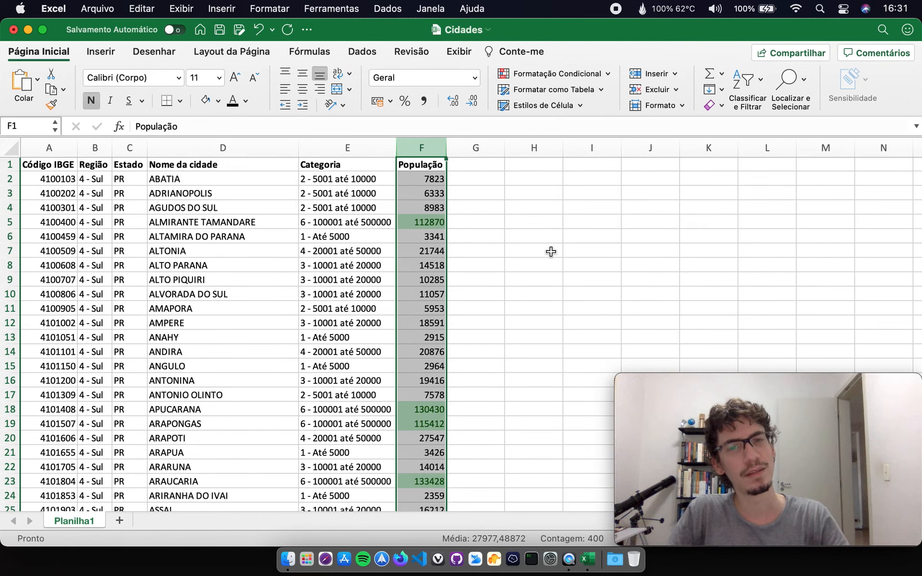
Examine the População column for the cities highlighted green by the top-10% rule, then return to the start of the list.
left_click(552, 253)
scroll(557, 250, "down", 20)
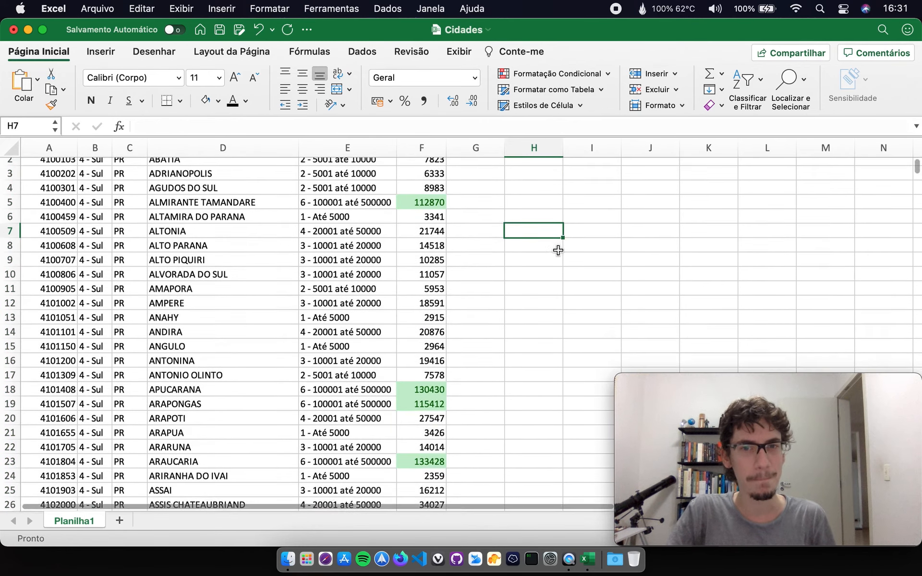
scroll(562, 250, "down", 12)
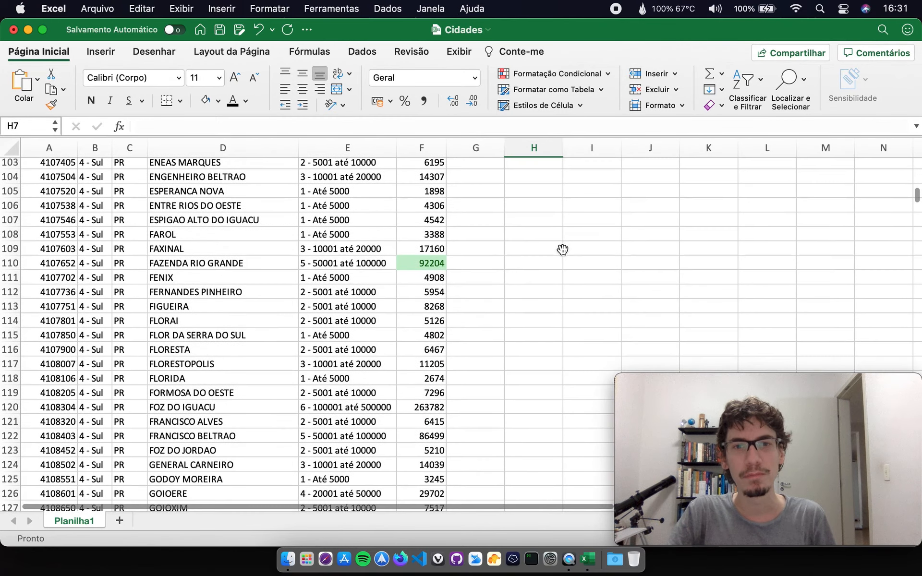
scroll(562, 249, "down", 1)
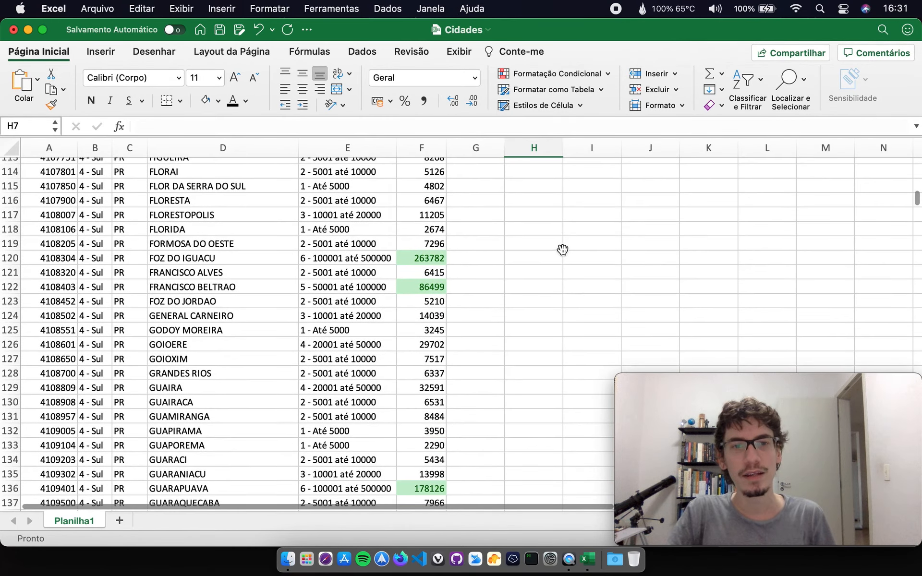
scroll(562, 250, "down", 5)
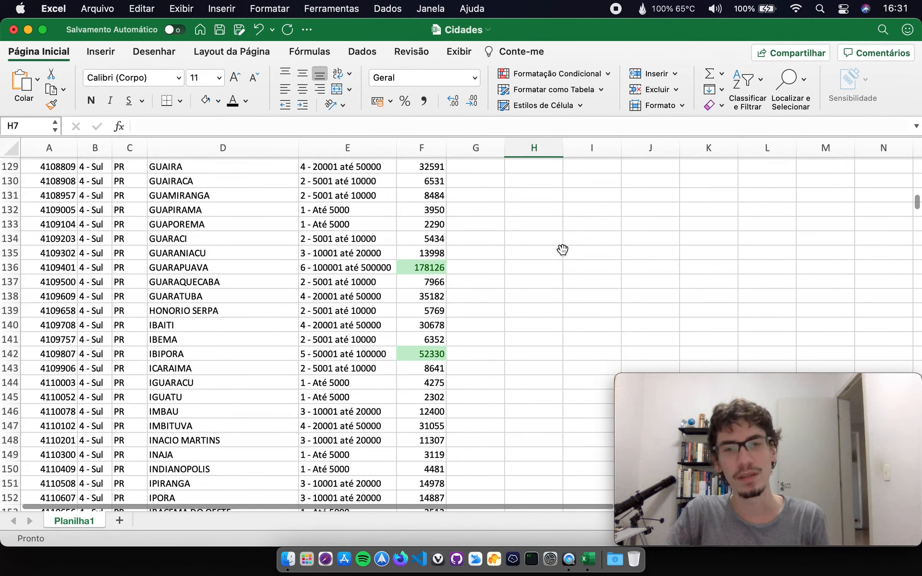
scroll(563, 250, "down", 5)
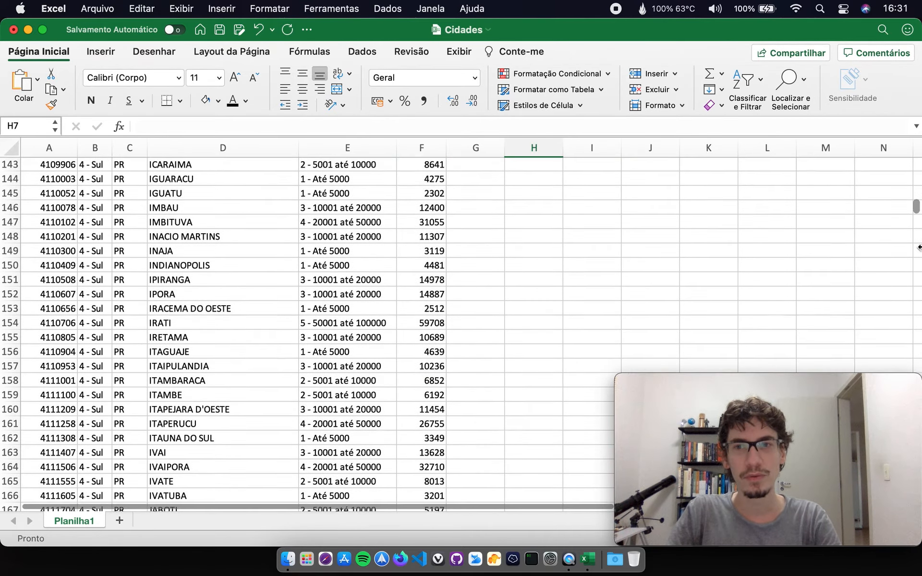
left_click_drag(916, 212, 915, 163)
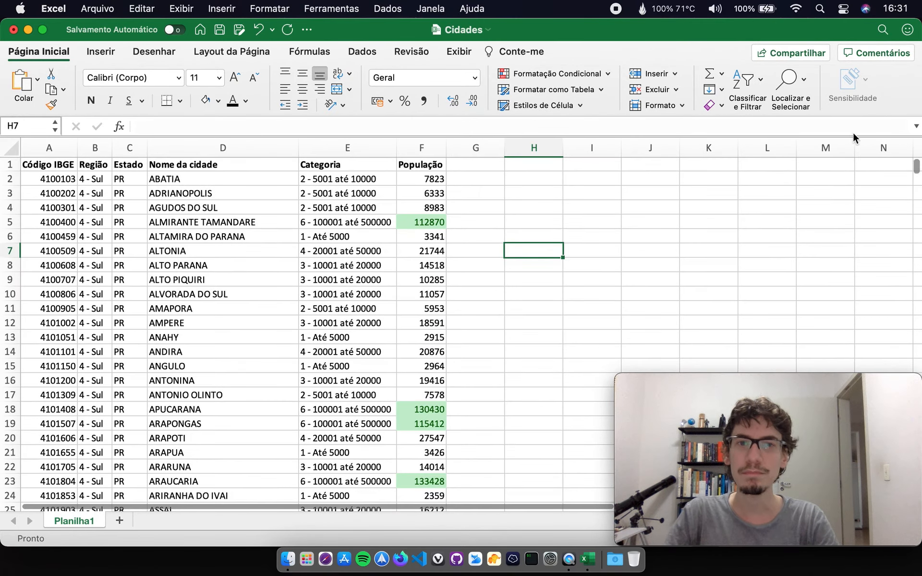
Clear the green top-10% conditional formatting by removing all rules from the worksheet.
left_click(428, 148)
left_click(553, 74)
mouse_move(623, 98)
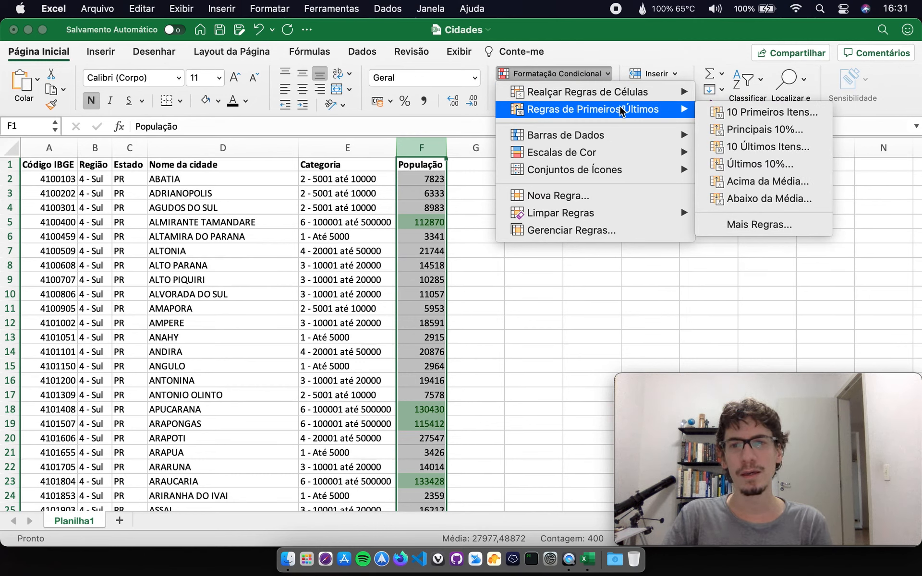
mouse_move(639, 219)
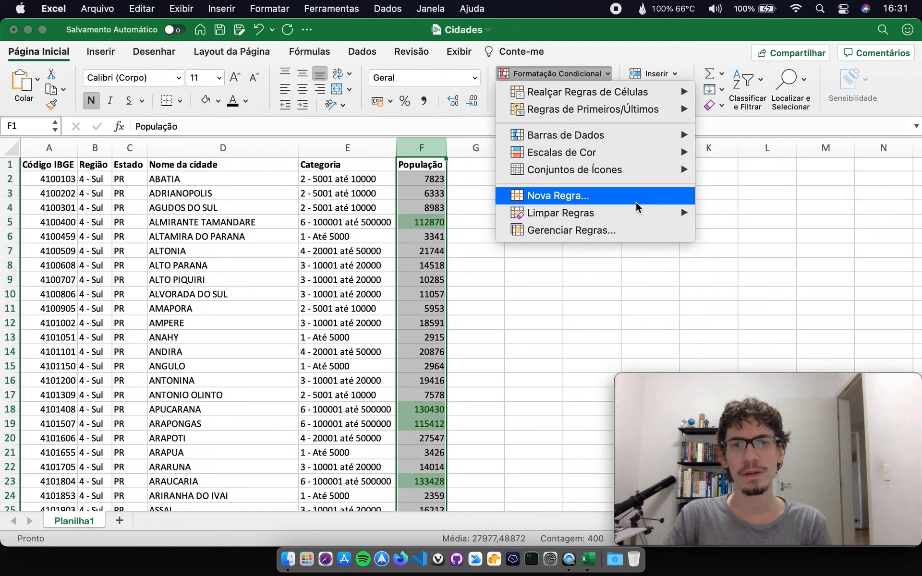
left_click(770, 233)
left_click(596, 283)
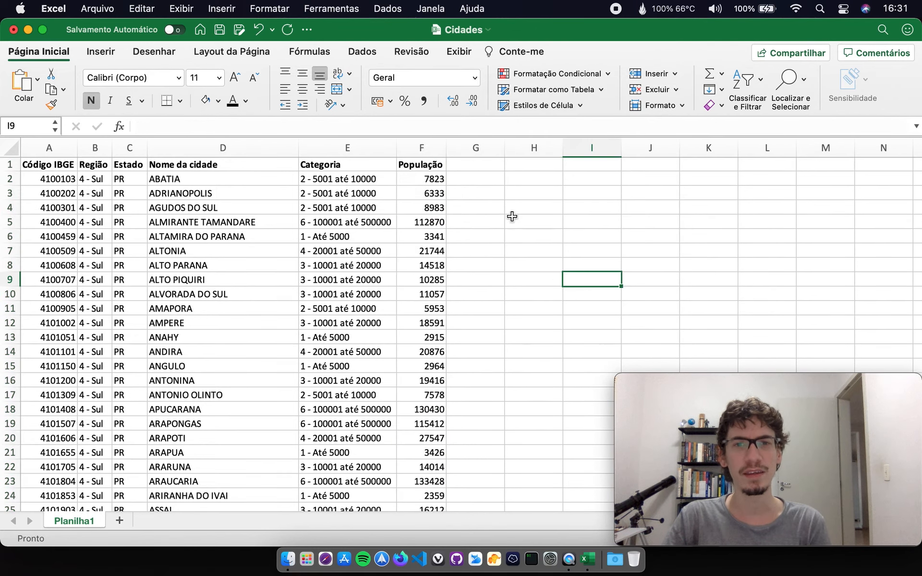
Apply blue gradient-fill data bars to the População column and widen the column to several times its width.
left_click(422, 148)
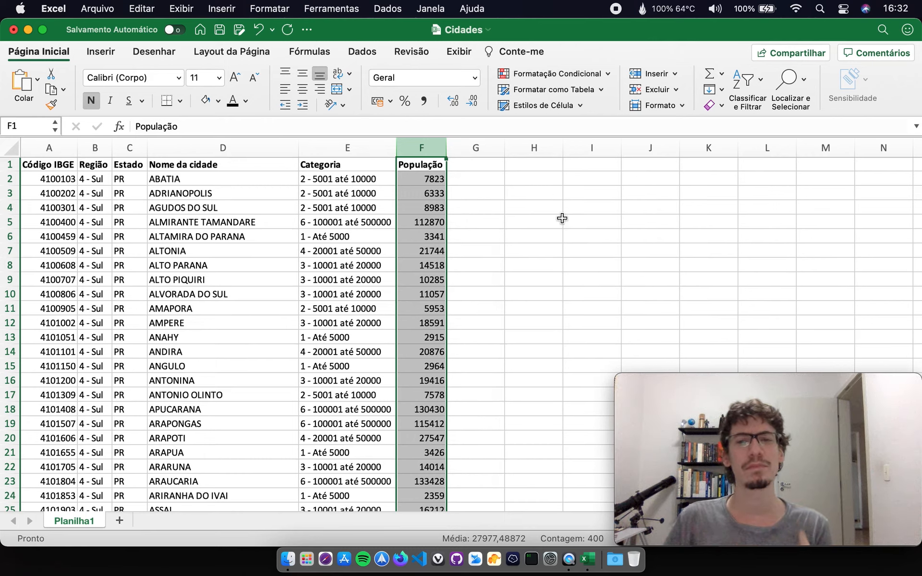
left_click(596, 74)
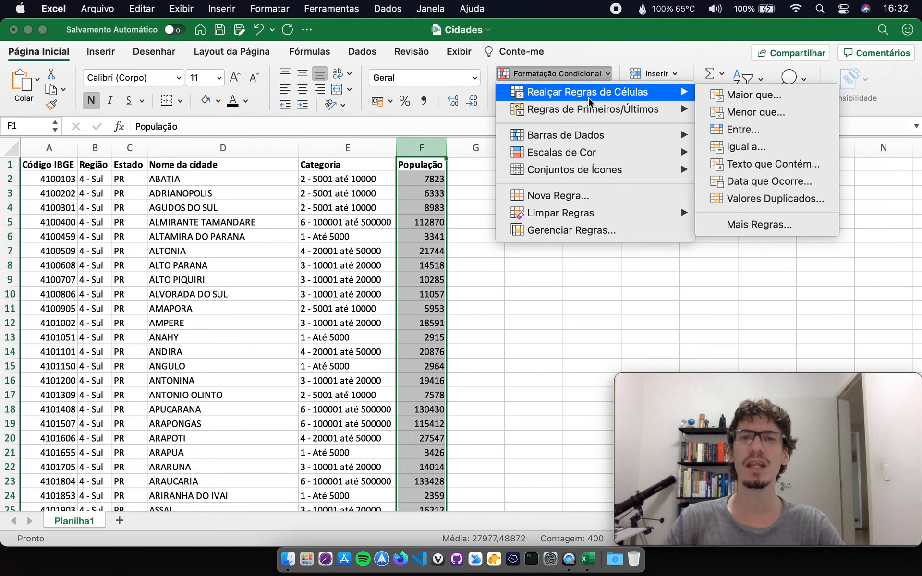
mouse_move(585, 122)
mouse_move(585, 90)
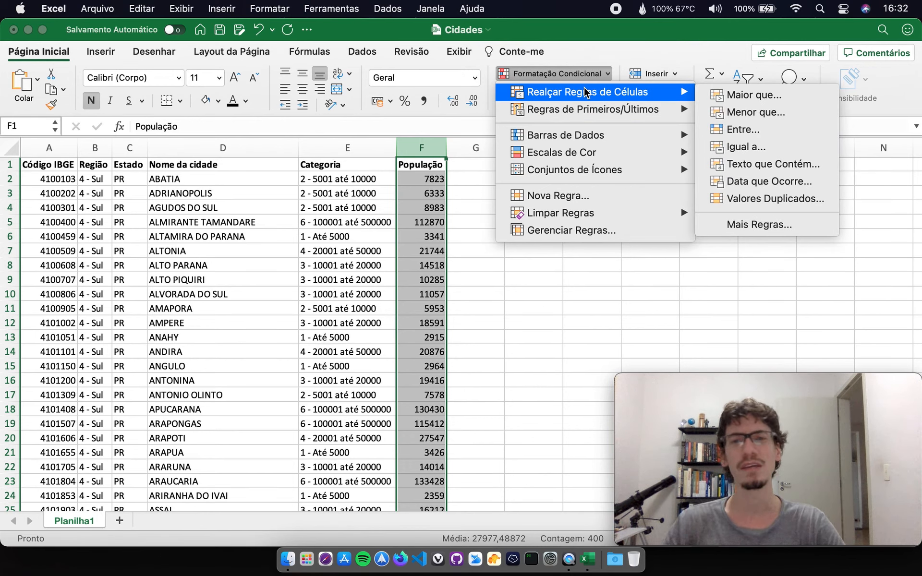
mouse_move(599, 135)
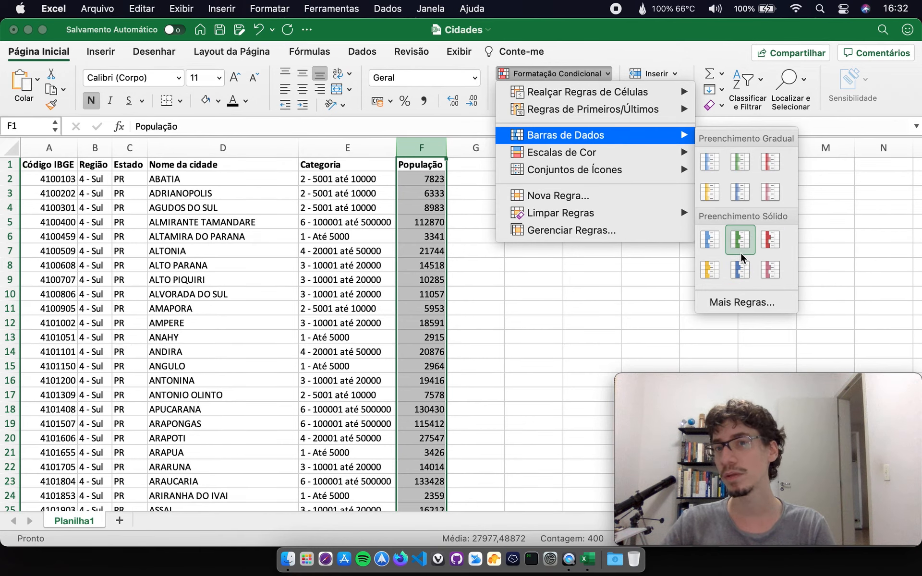
left_click(714, 163)
left_click_drag(445, 146, 655, 147)
left_click(502, 281)
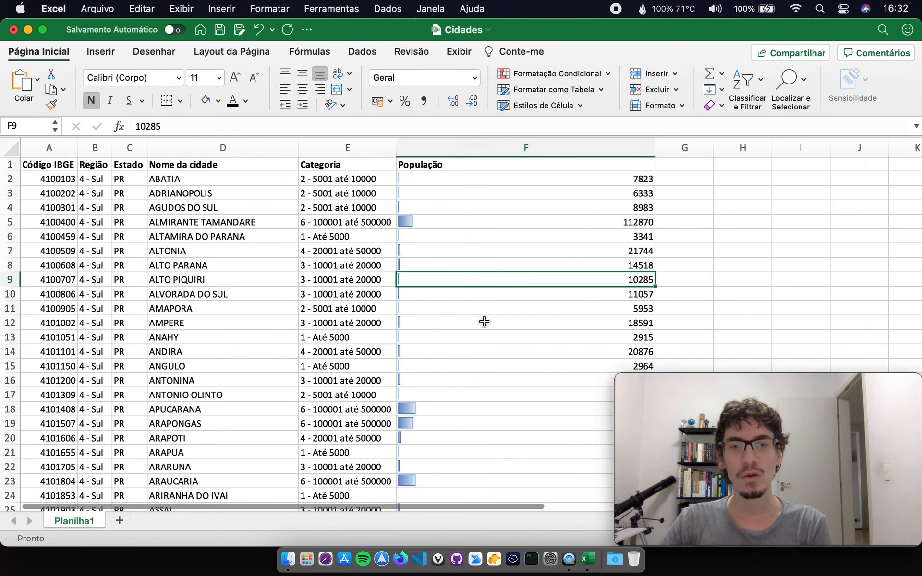
Narrow the População column slightly while keeping it wide enough for the data bars.
scroll(502, 339, "down", 4)
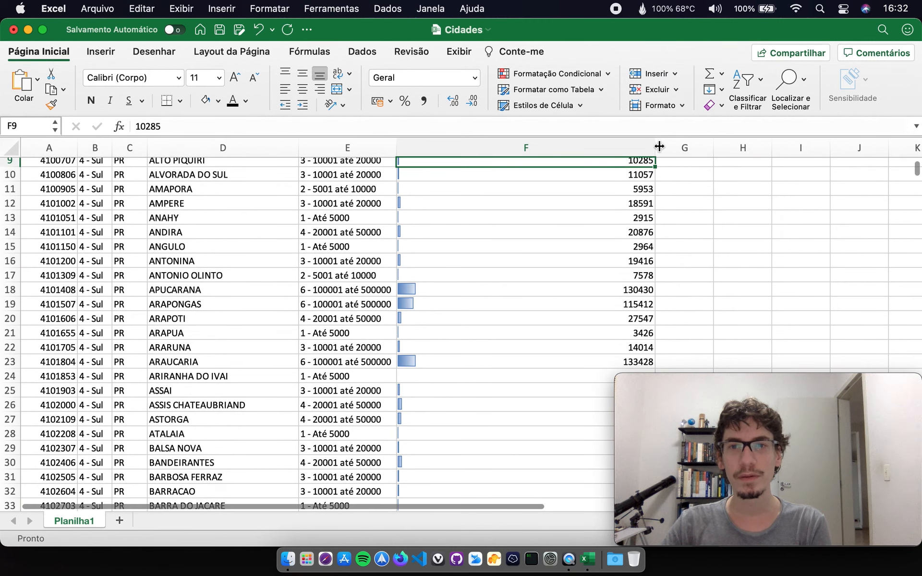
left_click_drag(655, 148, 613, 155)
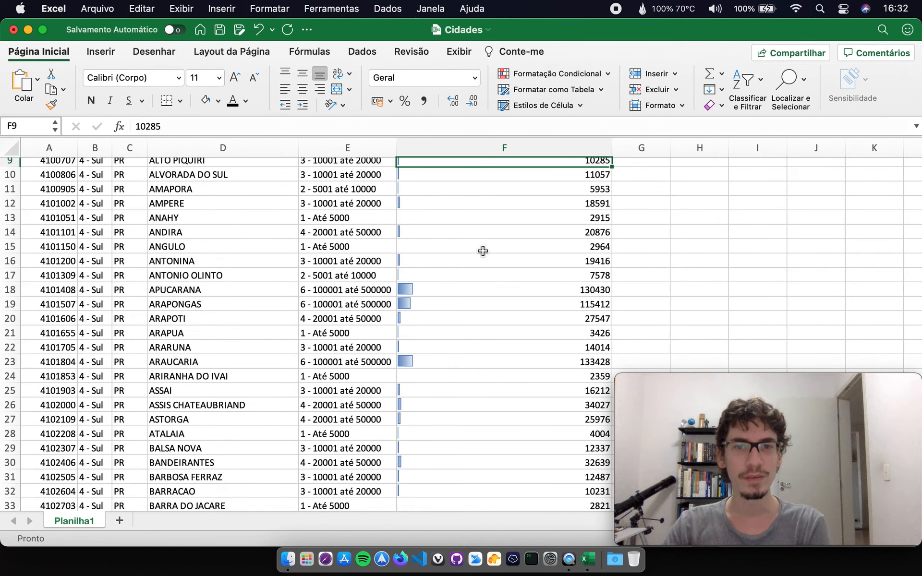
Try a different value in Apucarana's População cell, then undo the edit.
left_click(566, 287)
double_click(580, 290)
type("1")
left_click(715, 264)
left_click_drag(492, 290, 645, 292)
key("super+z")
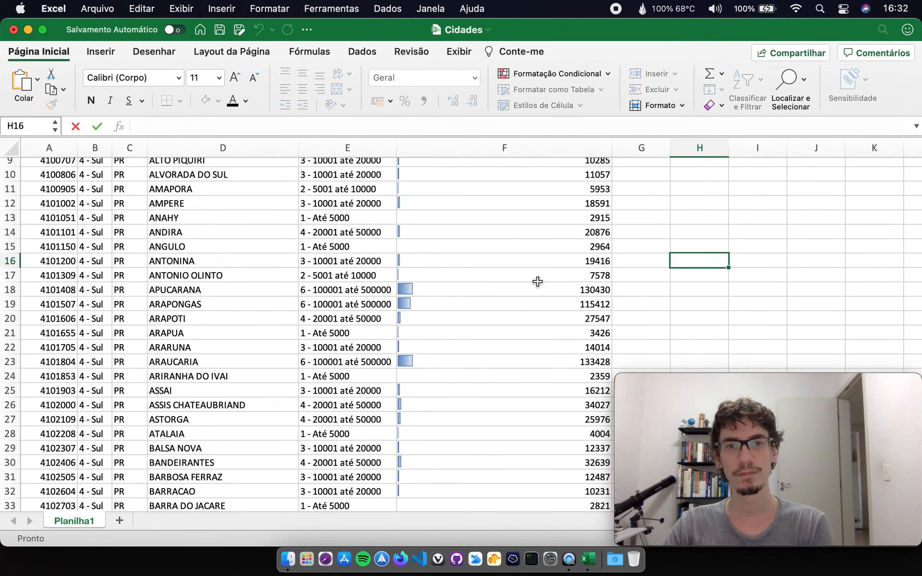
Examine the gradient data bars down the População column, comparing the largest cities with the rest, then return to the start of the list.
scroll(538, 282, "down", 14)
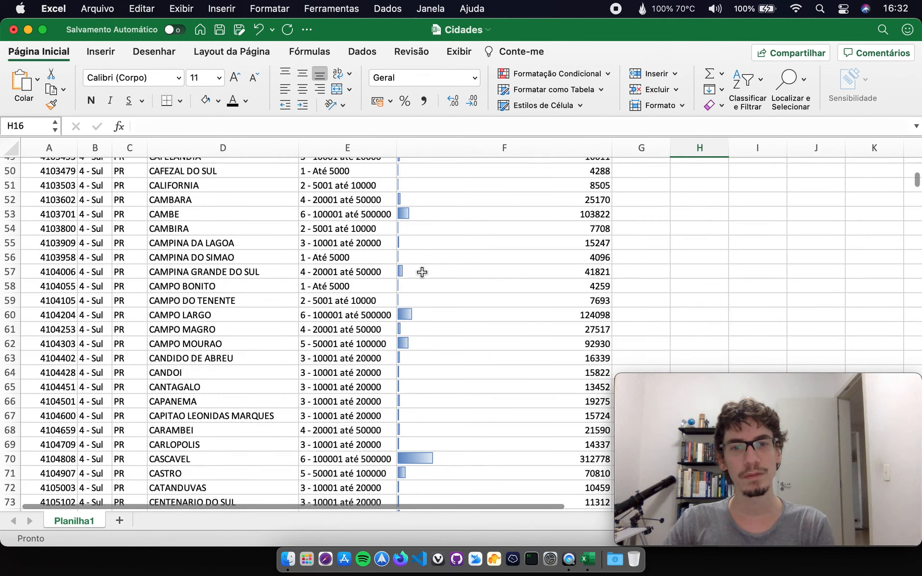
scroll(481, 345, "down", 5)
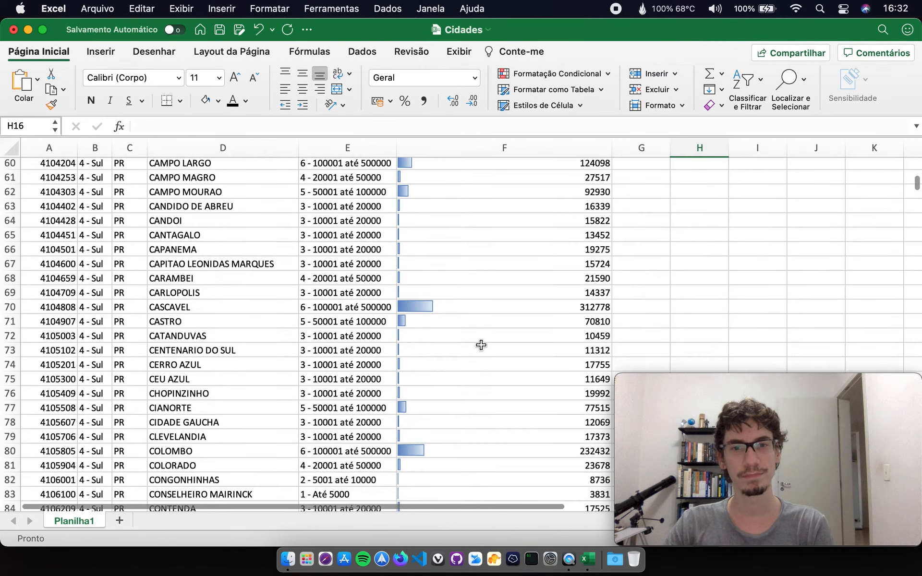
scroll(481, 344, "down", 1)
scroll(481, 345, "down", 1)
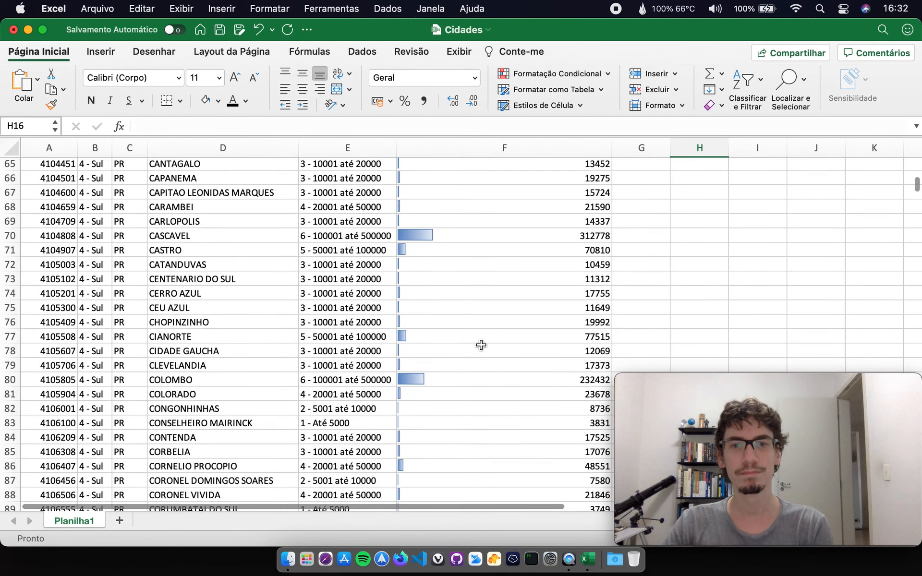
scroll(481, 345, "down", 7)
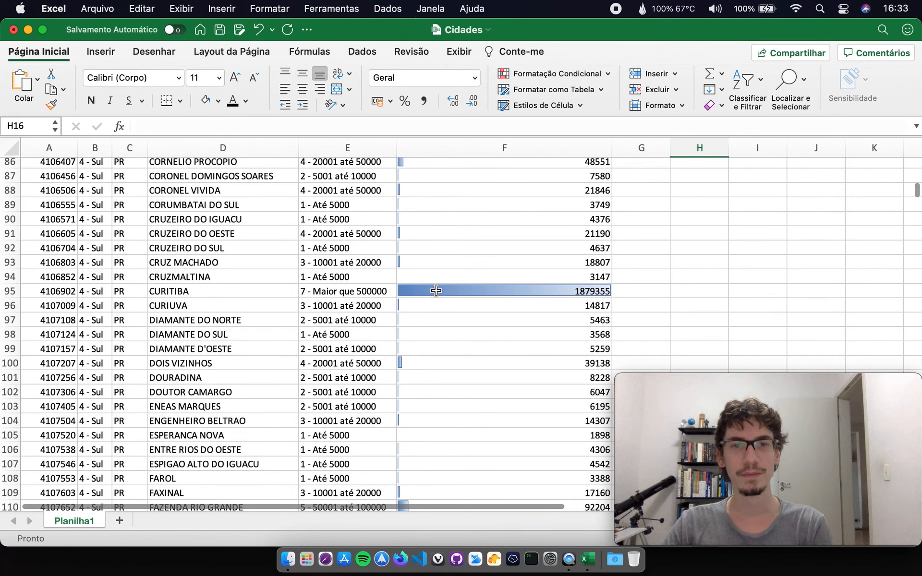
scroll(515, 336, "down", 1)
scroll(515, 336, "down", 15)
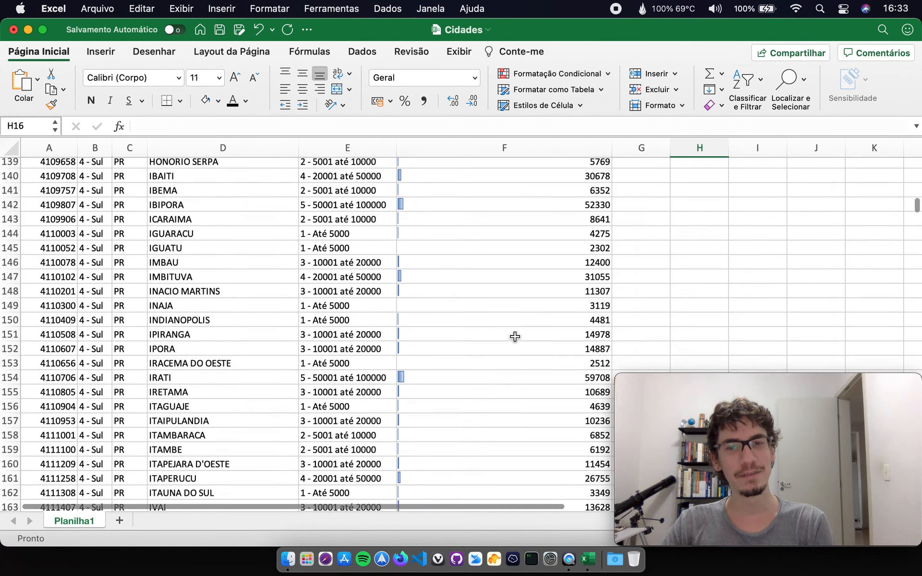
scroll(515, 337, "down", 15)
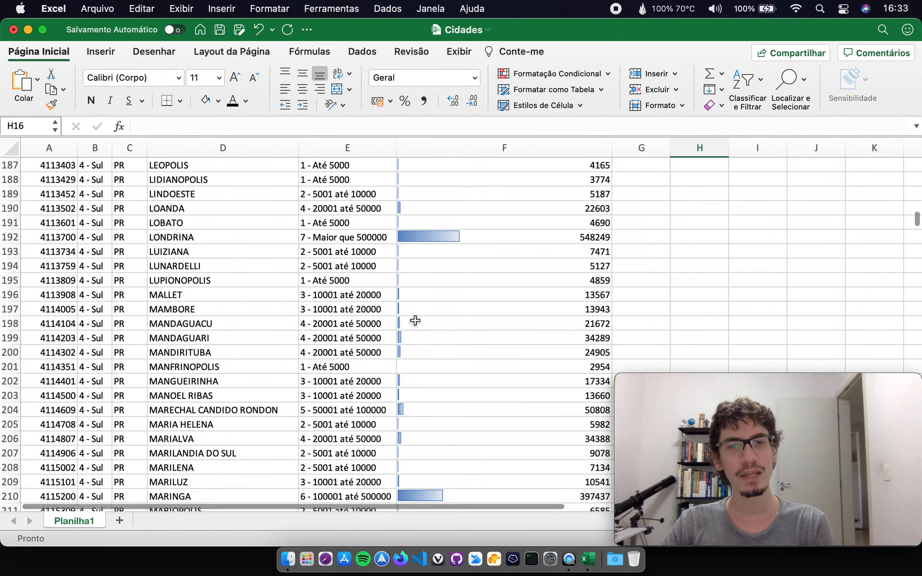
scroll(416, 321, "down", 12)
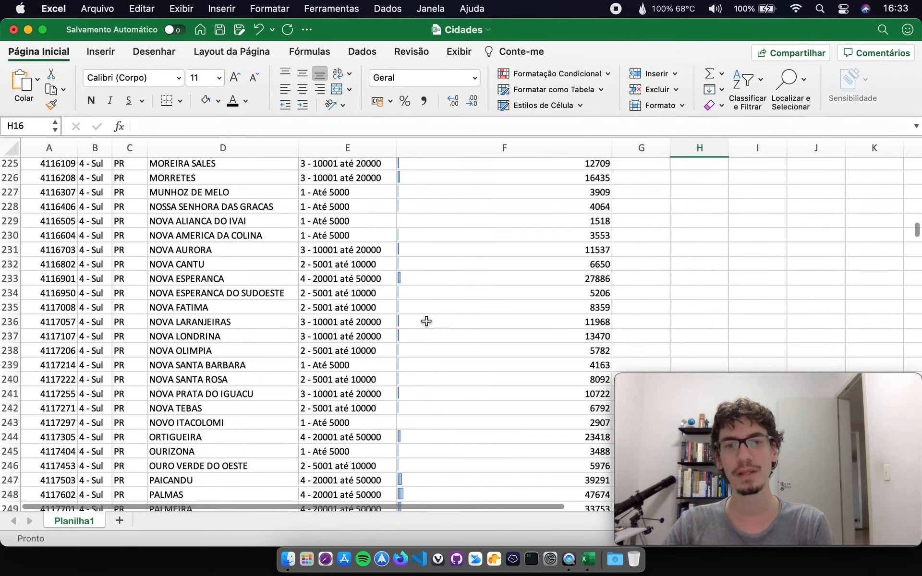
scroll(427, 322, "down", 7)
scroll(486, 280, "down", 6)
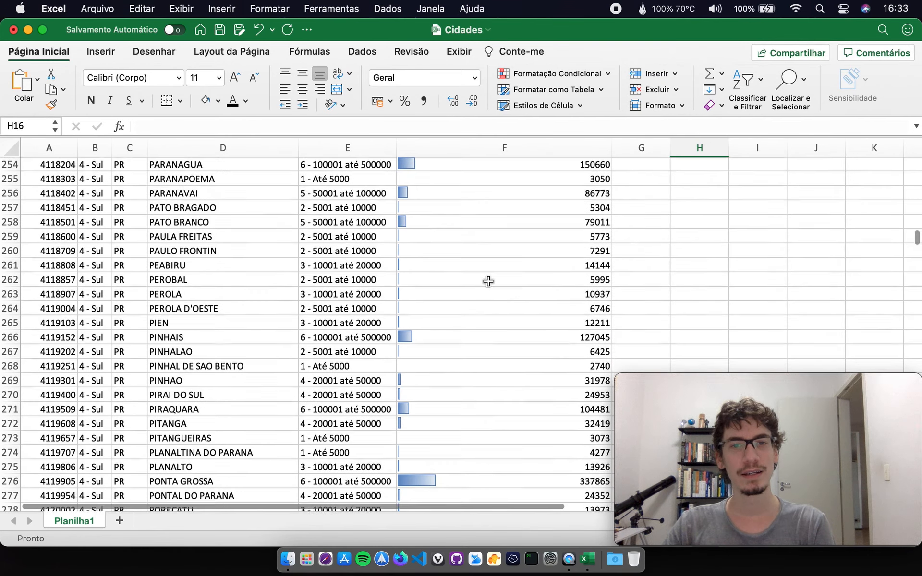
scroll(487, 282, "up", 1)
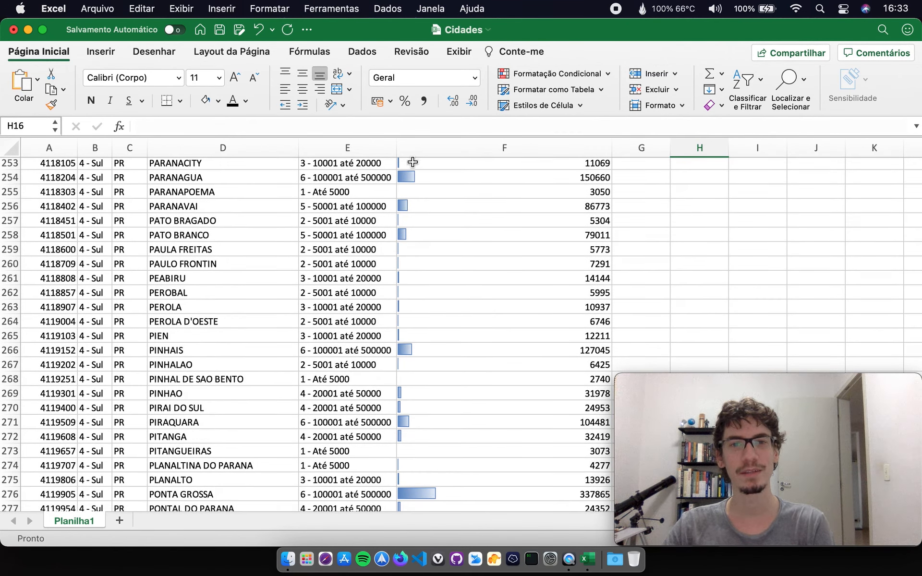
scroll(481, 226, "up", 10)
scroll(482, 226, "up", 20)
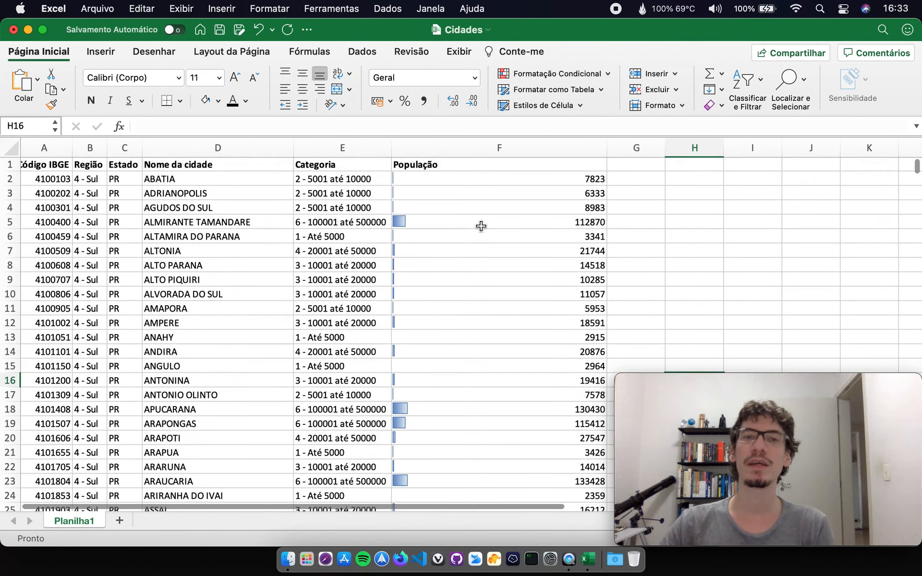
Change the População column's data bars to the blue solid fill.
left_click(495, 148)
left_click(553, 74)
scroll(436, 338, "down", 20)
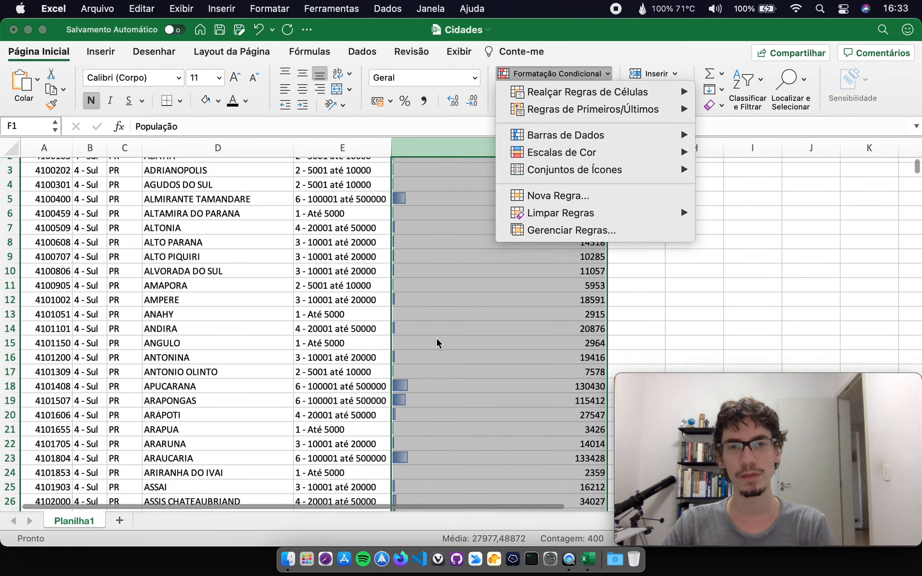
scroll(436, 336, "down", 1)
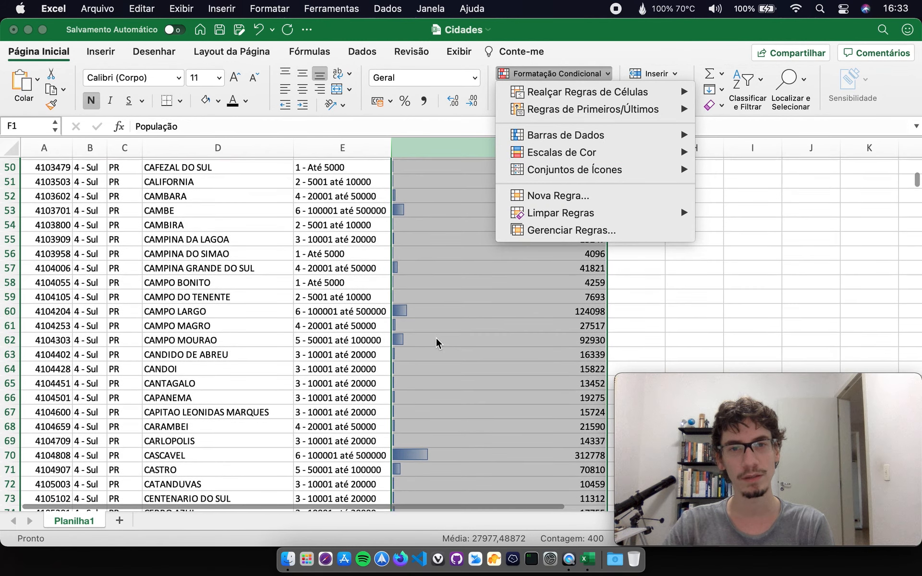
mouse_move(589, 134)
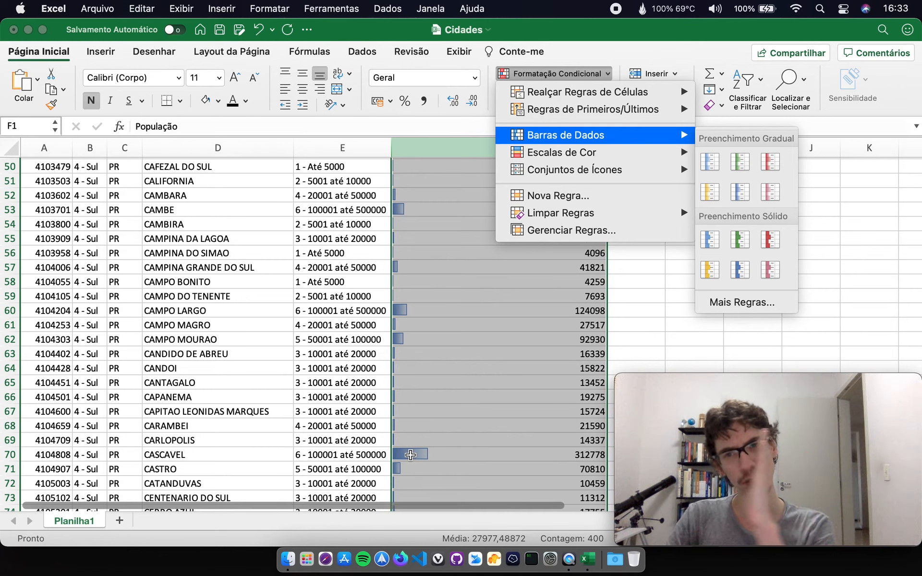
left_click(716, 246)
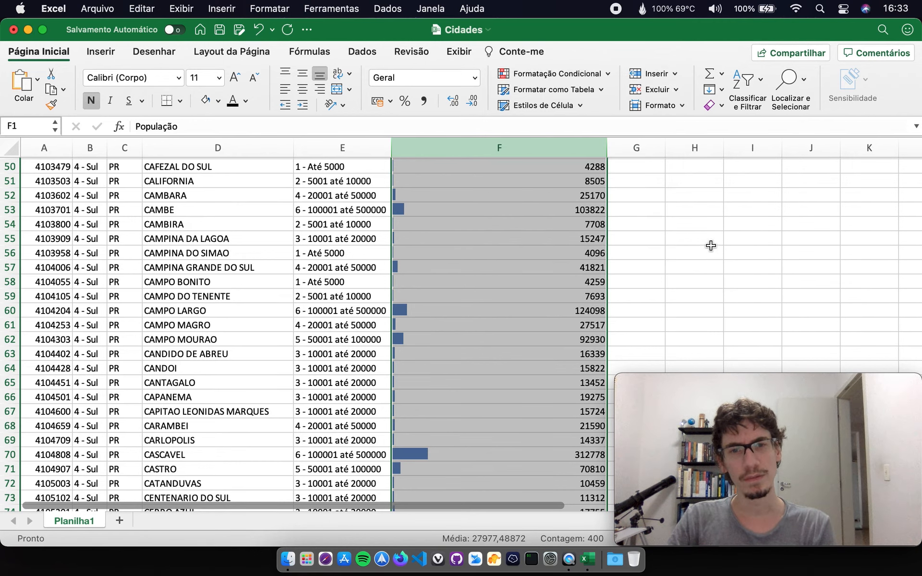
left_click(475, 287)
scroll(475, 283, "down", 5)
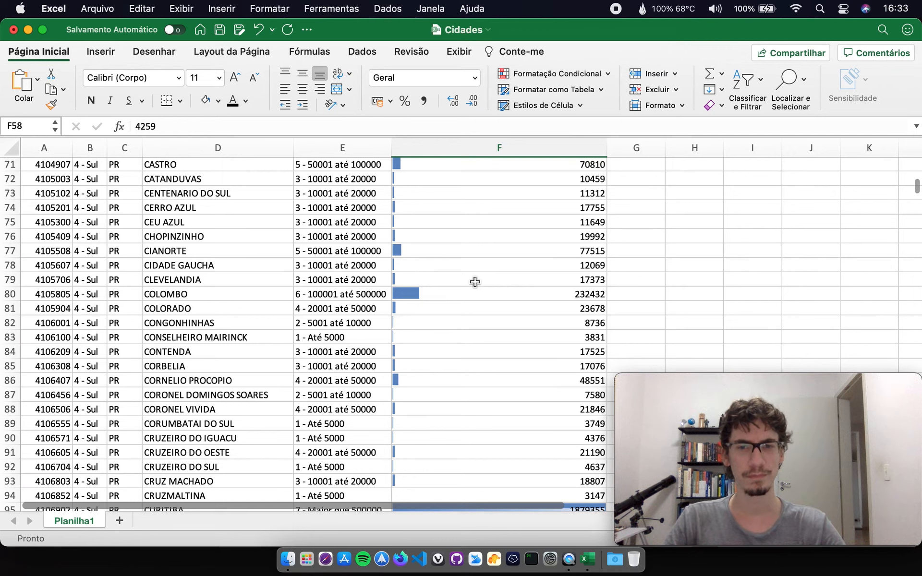
scroll(475, 284, "up", 4)
Review the gradient and solid data bar options available for the População column without applying another one.
left_click(478, 150)
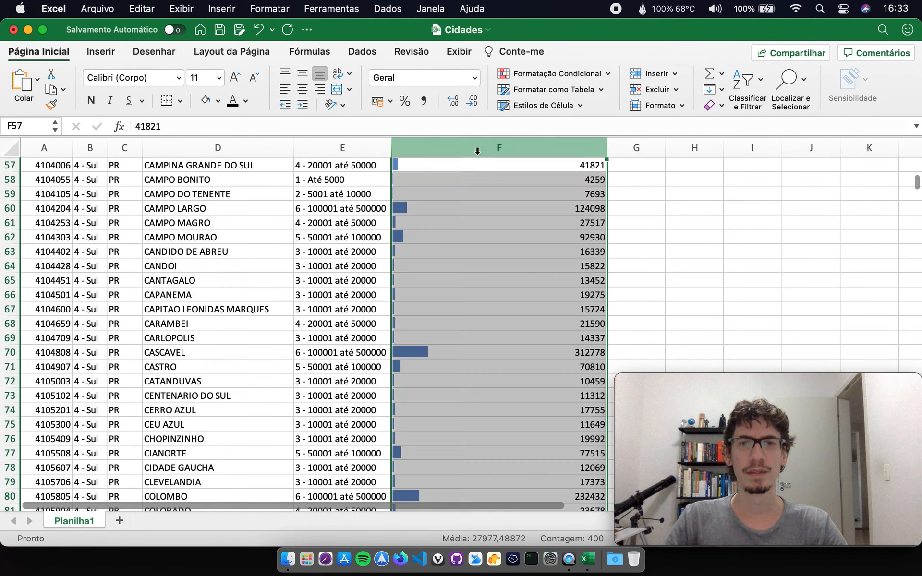
left_click(572, 76)
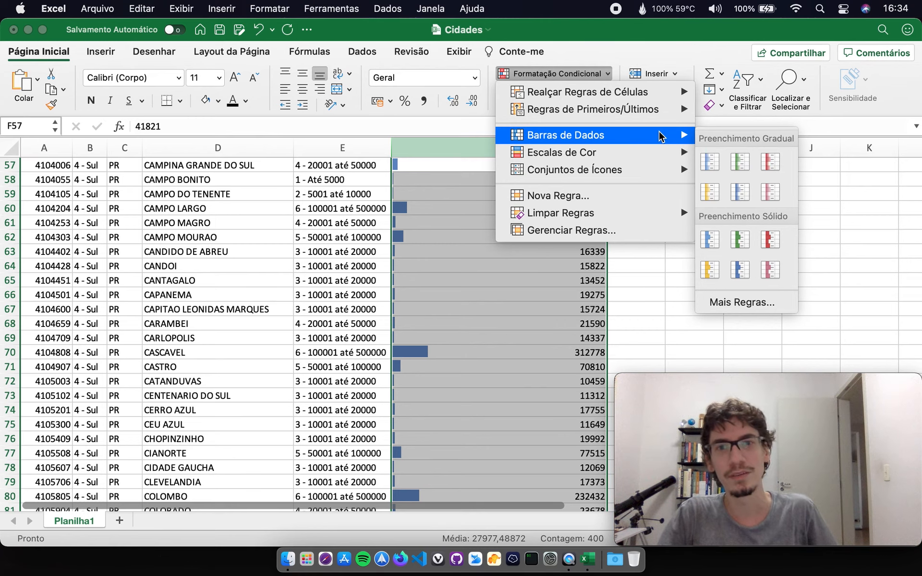
left_click(667, 286)
Compare the solid data bars of Curitiba and Londrina in the População column, then return to the start of the list.
scroll(665, 286, "down", 15)
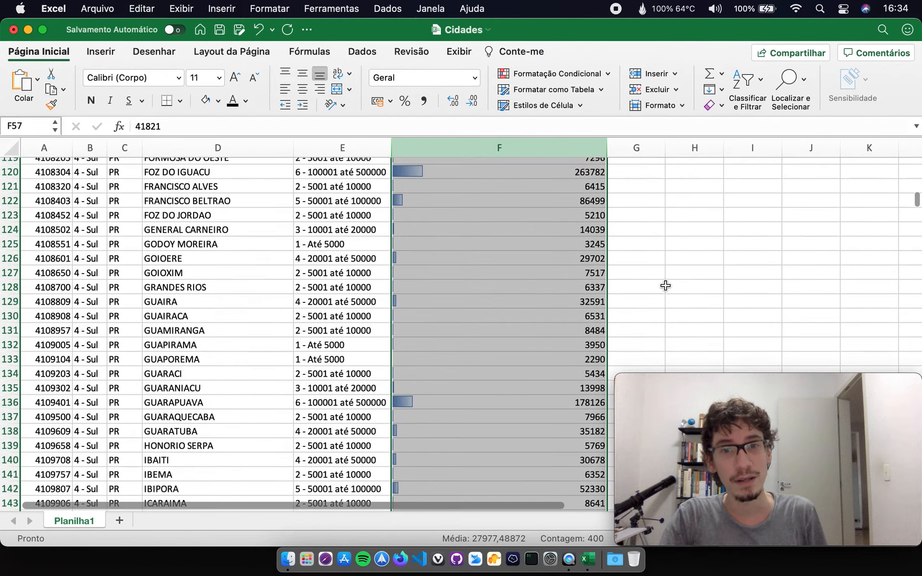
scroll(666, 285, "up", 8)
left_click(562, 278)
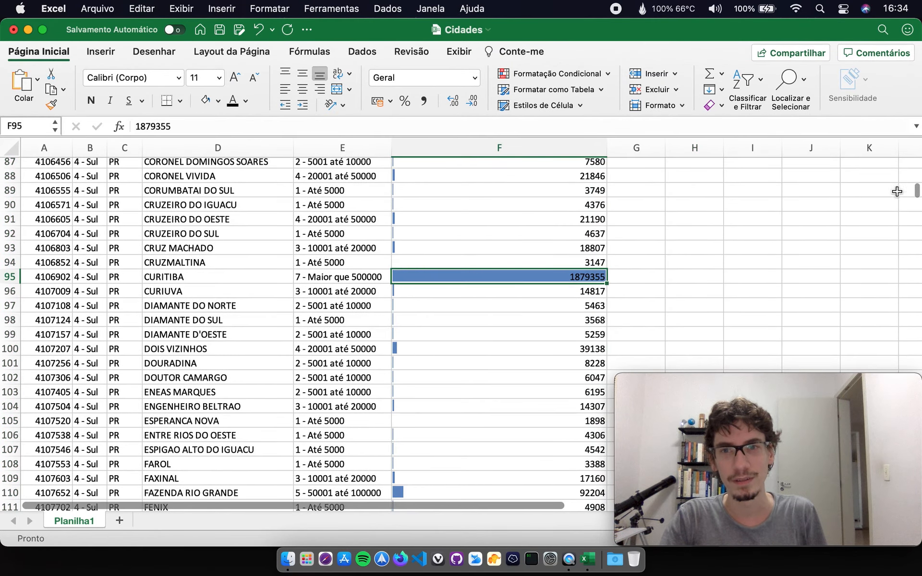
scroll(913, 201, "down", 20)
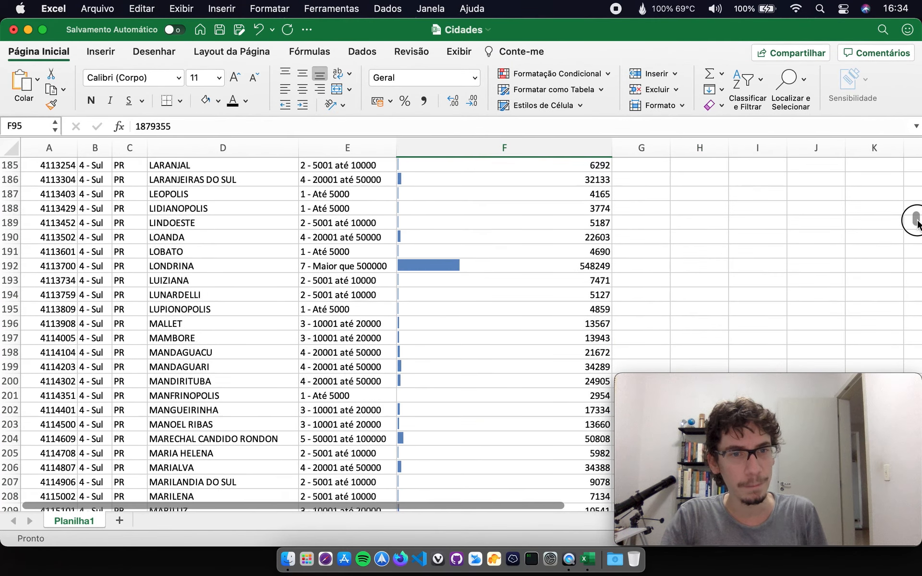
scroll(912, 210, "up", 1)
left_click(476, 313)
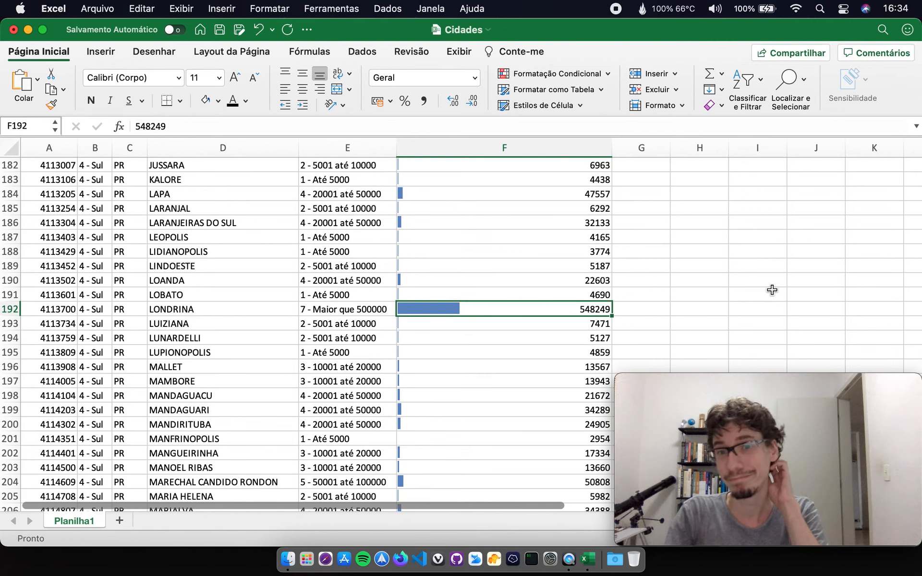
left_click(746, 274)
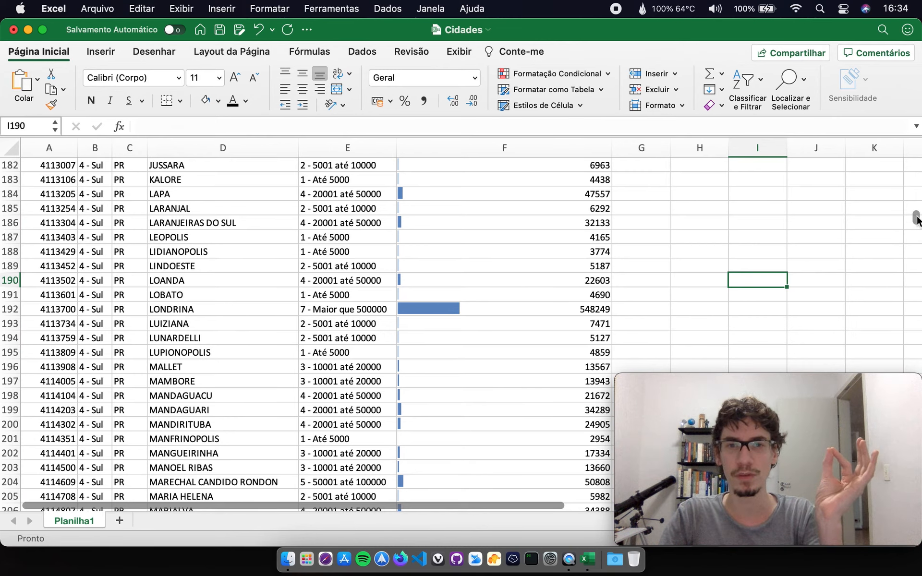
left_click_drag(917, 218, 917, 130)
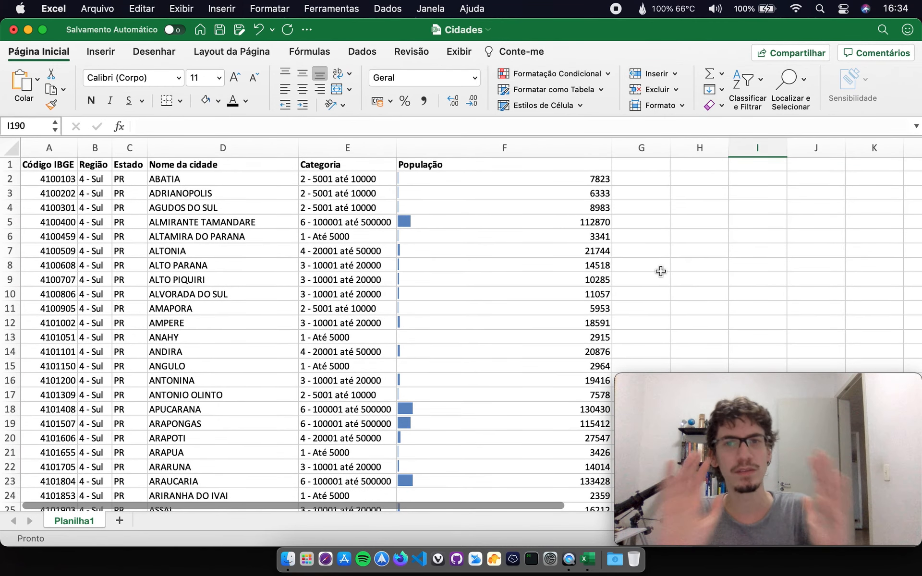
Clear the data bars by removing all conditional formatting rules from the worksheet, and narrow the População column.
left_click(528, 148)
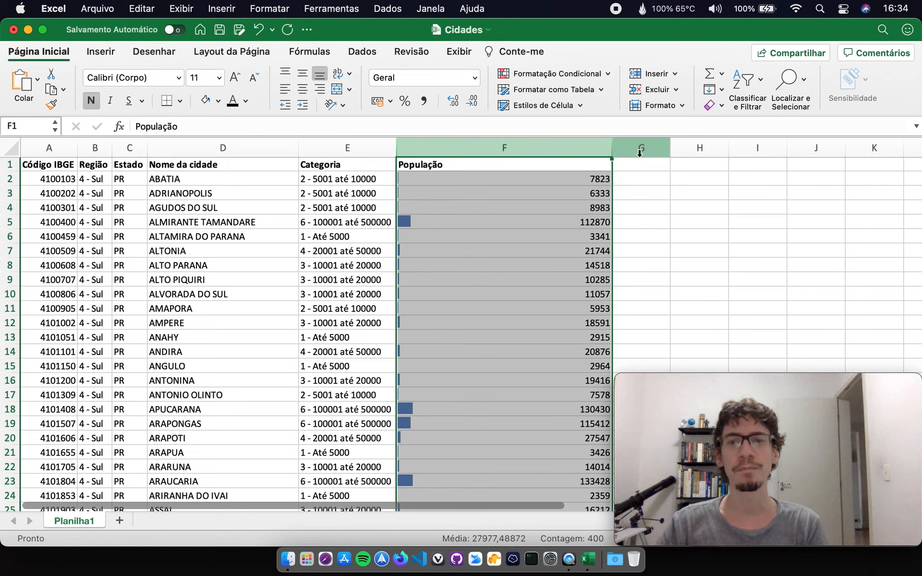
left_click(600, 73)
mouse_move(601, 212)
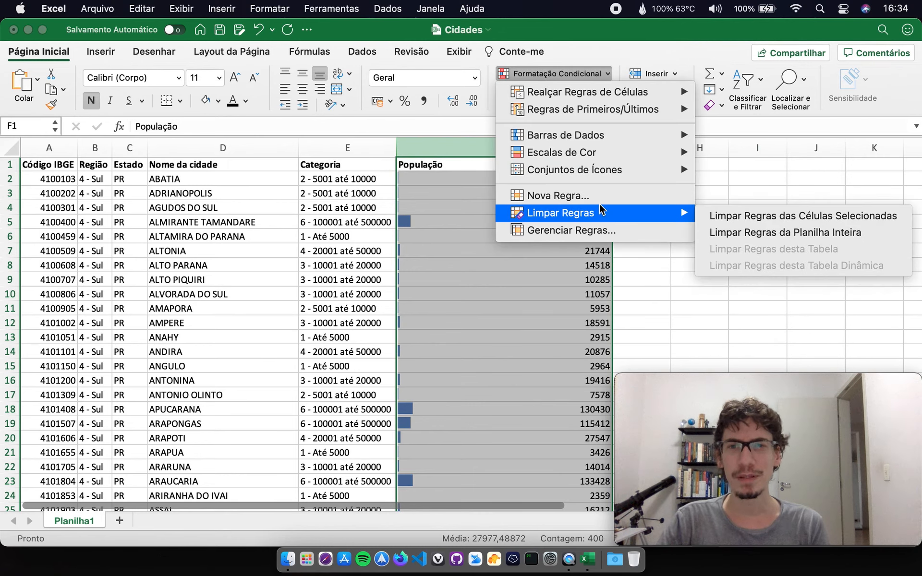
left_click(764, 234)
left_click_drag(612, 143, 538, 143)
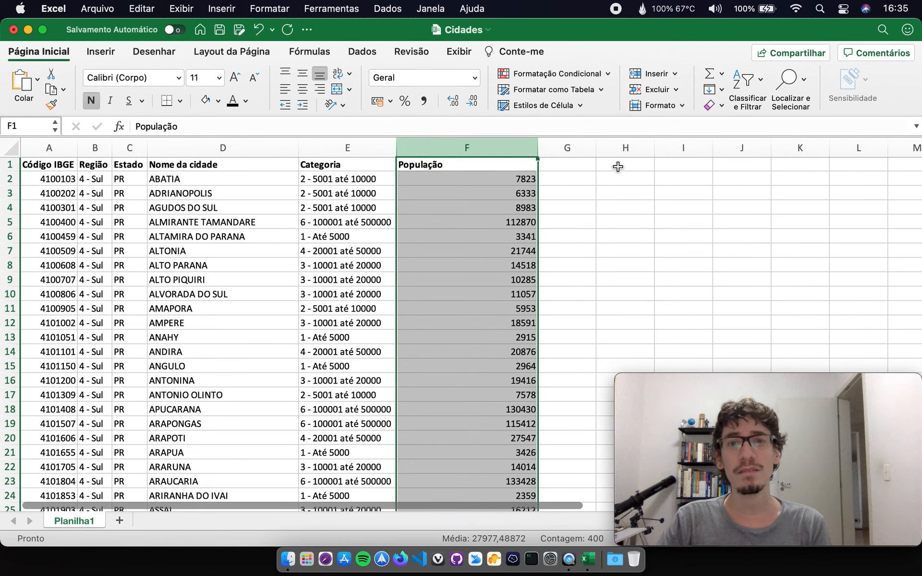
Apply the Escala de Cores Vermelha - Amarela - Verde color scale to the População column and narrow the column a little more.
left_click(590, 78)
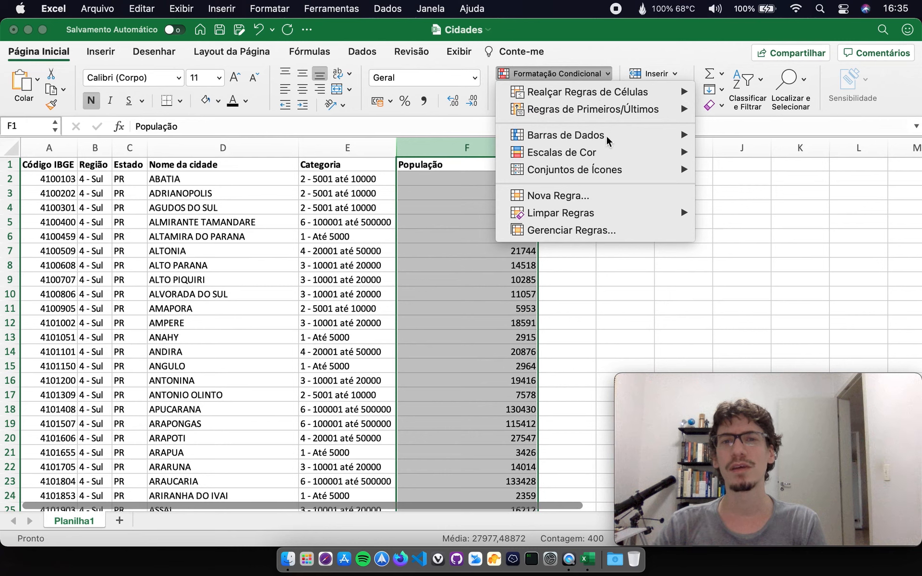
mouse_move(613, 158)
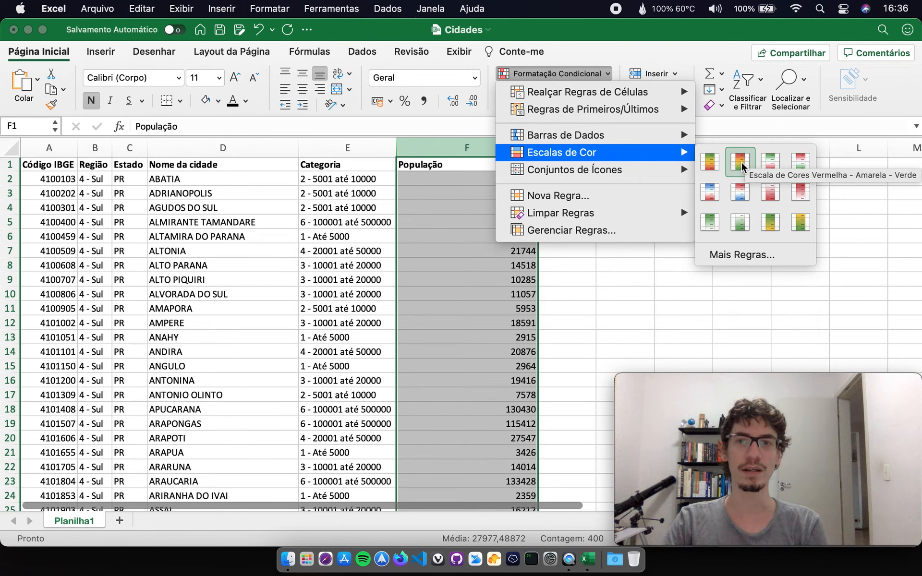
left_click(739, 162)
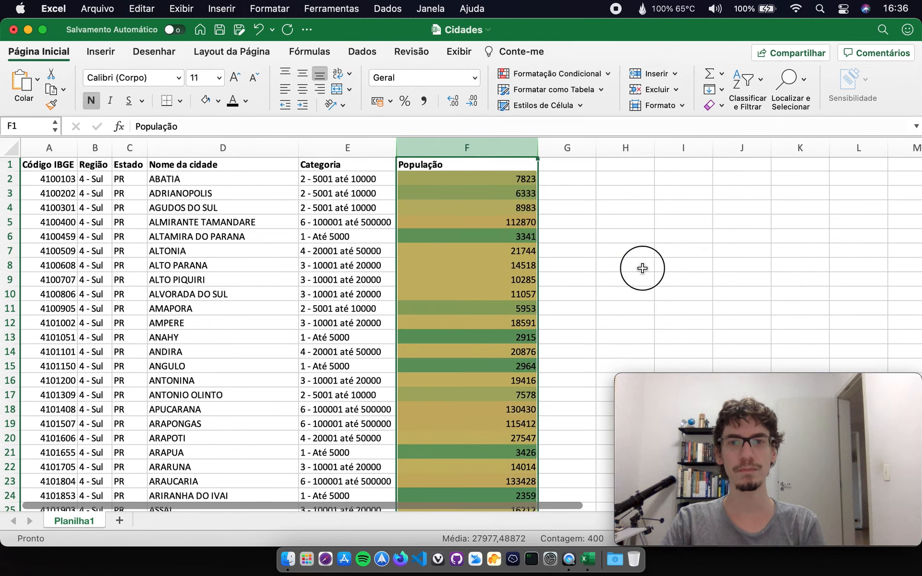
left_click(643, 268)
left_click_drag(538, 146, 516, 147)
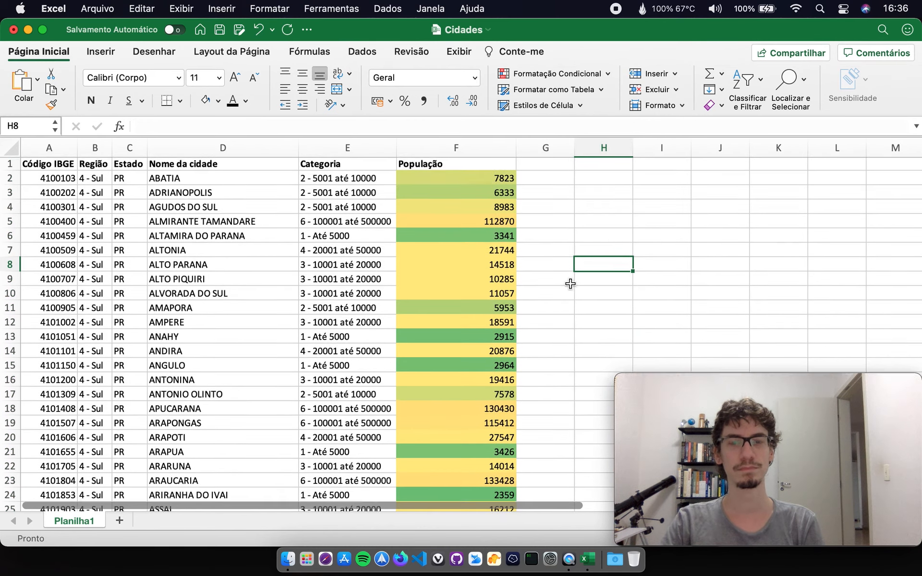
Examine the color scale shading of the Curitiba, Esperanca Nova and Colombo values in the População column.
scroll(570, 284, "down", 15)
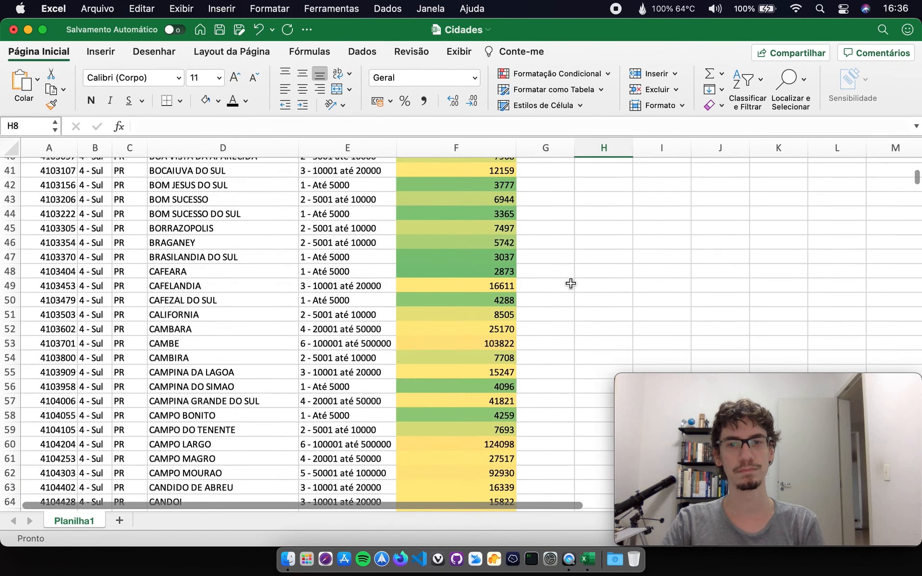
scroll(570, 284, "down", 15)
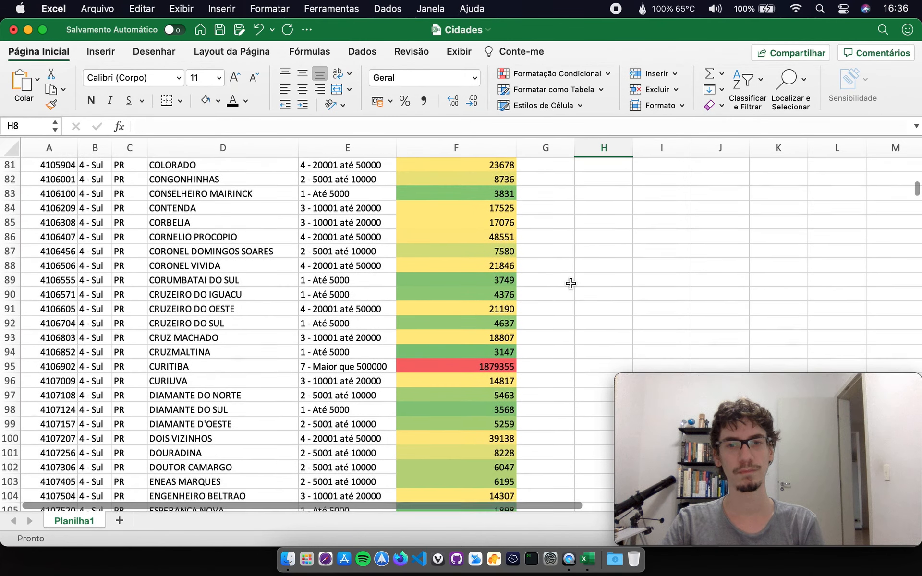
scroll(570, 284, "down", 2)
left_click(501, 308)
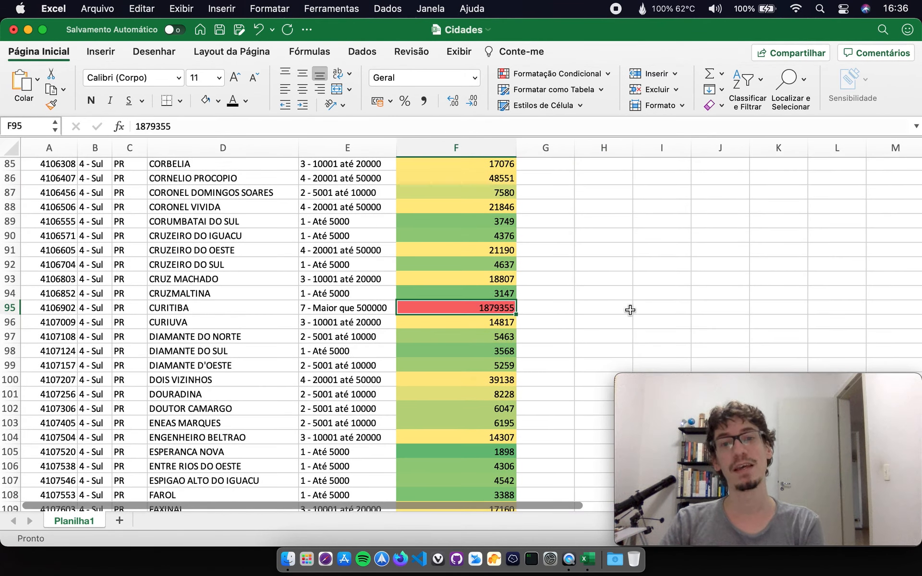
scroll(630, 311, "down", 1)
left_click(507, 423)
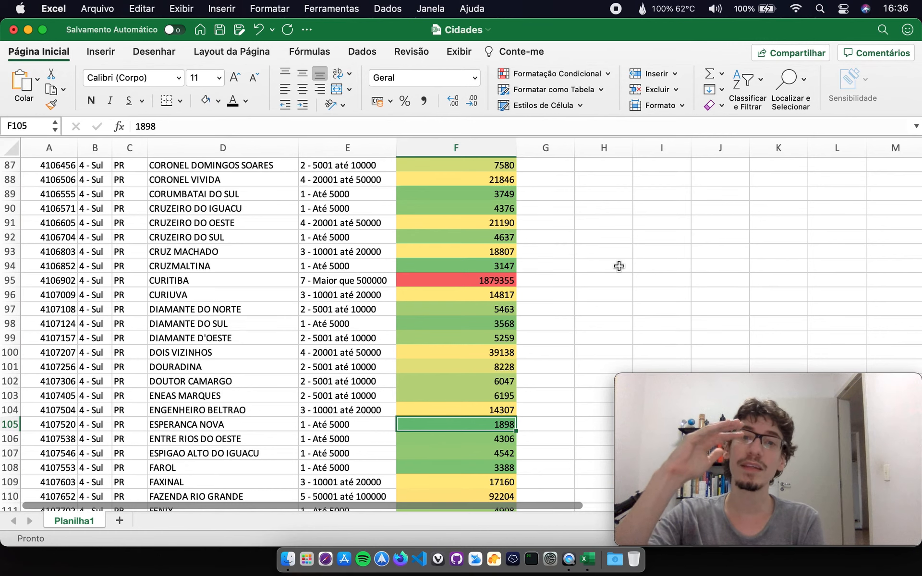
scroll(609, 253, "down", 1)
scroll(609, 252, "up", 5)
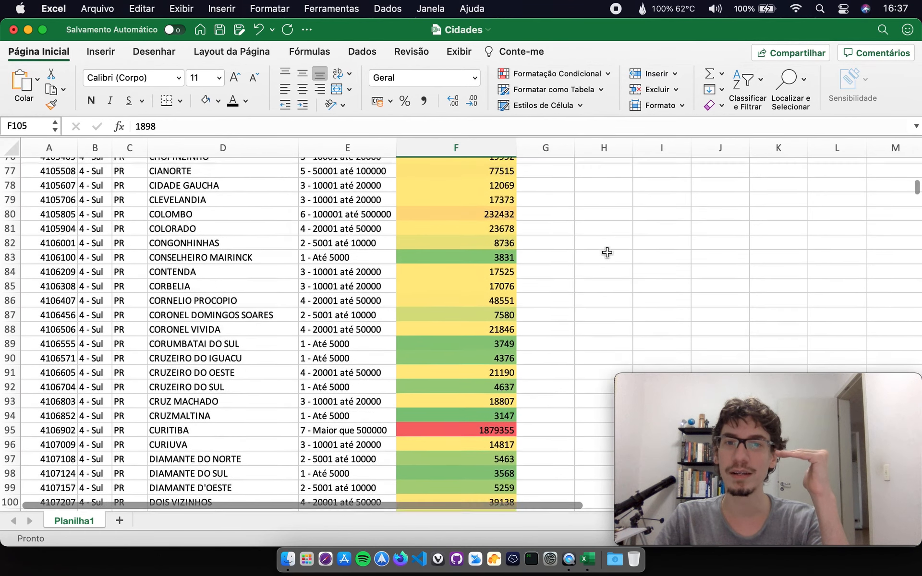
left_click(475, 261)
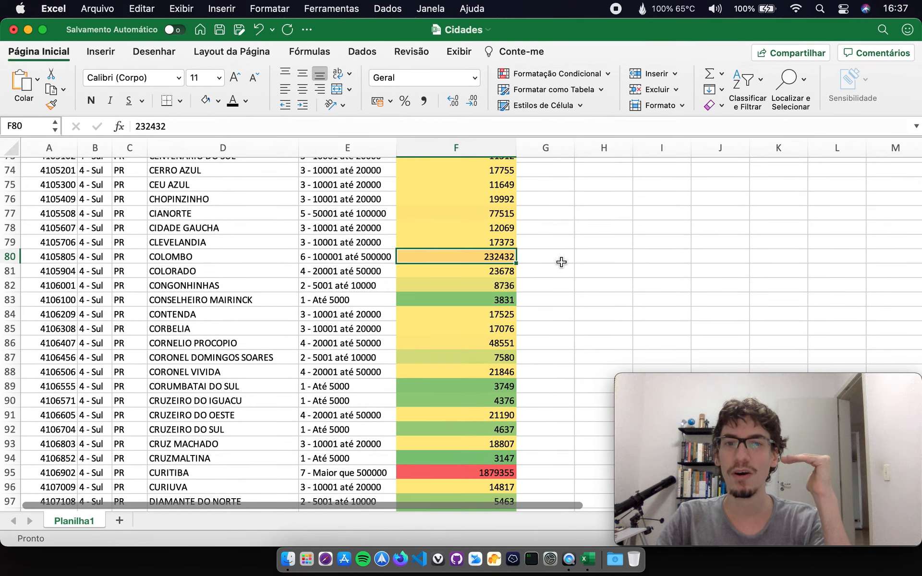
Check the shading further down the População column as far as Sao Jose dos Pinhais, and return to the start of the list.
scroll(561, 262, "down", 4)
scroll(561, 265, "down", 4)
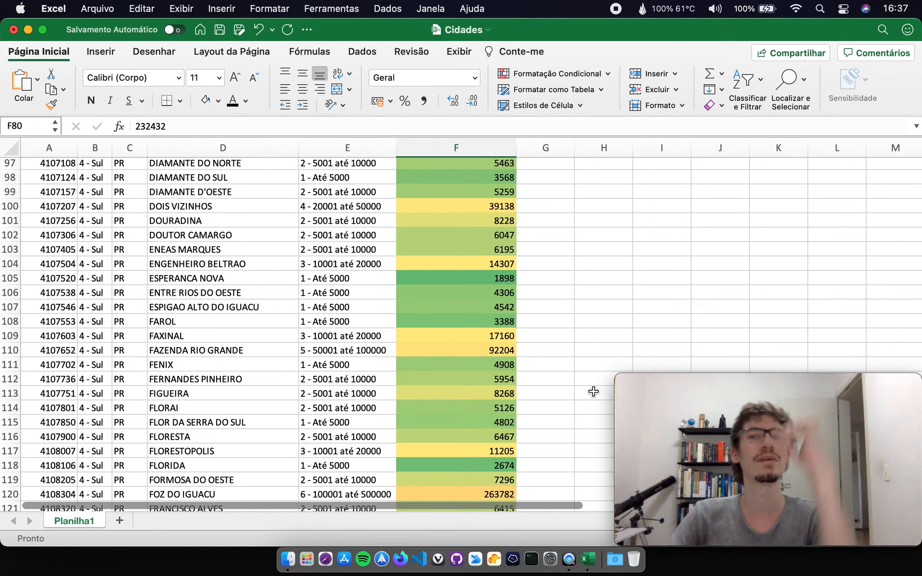
scroll(564, 313, "down", 10)
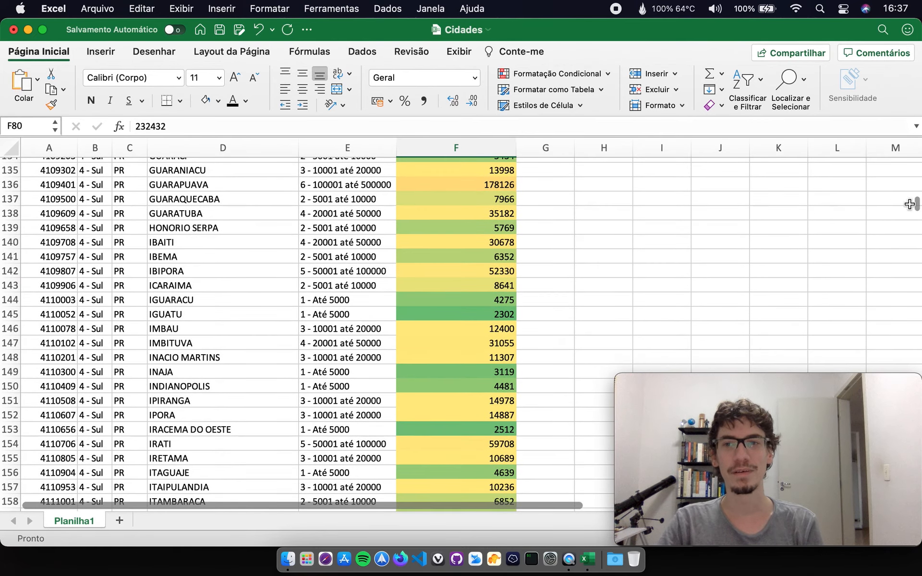
left_click_drag(916, 206, 917, 267)
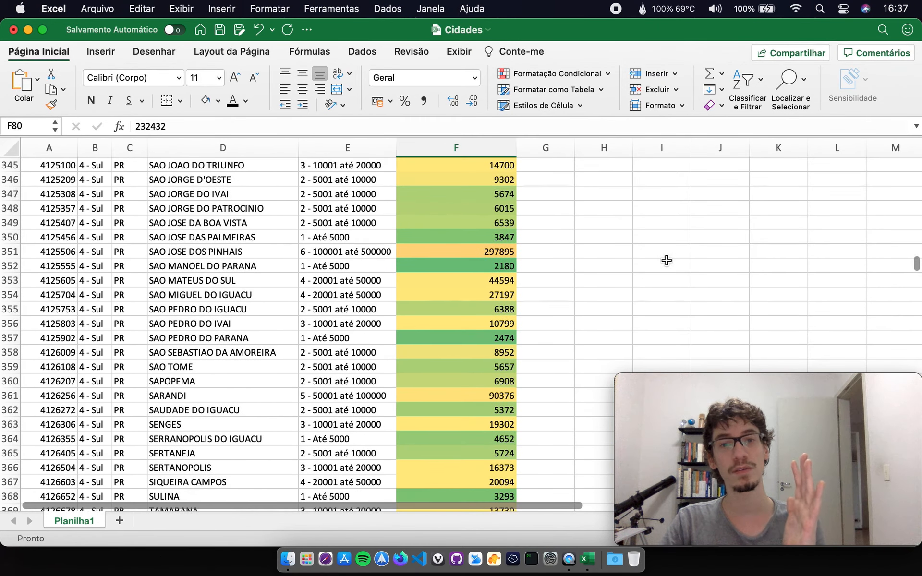
left_click(469, 249)
left_click_drag(917, 264, 917, 153)
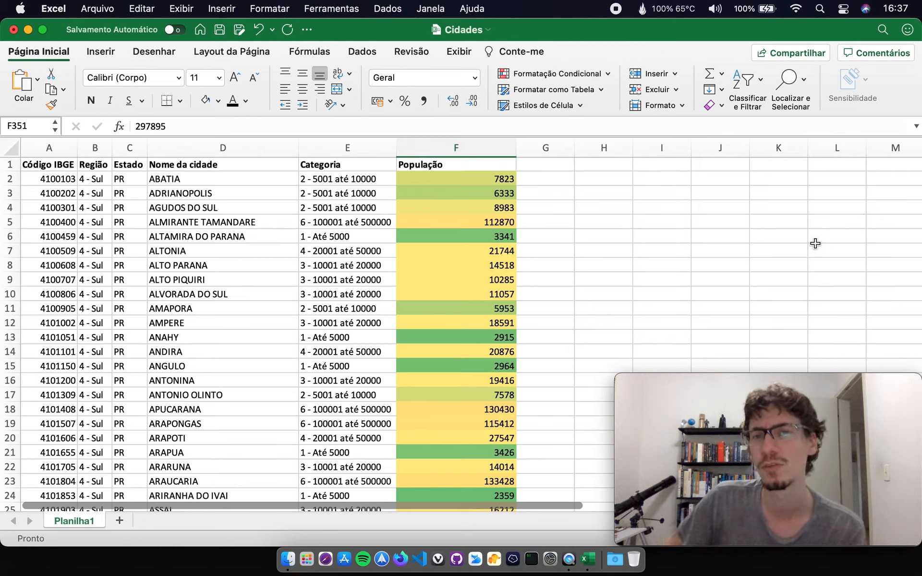
Delete the entire Curitiba row from the worksheet.
scroll(797, 200, "down", 20)
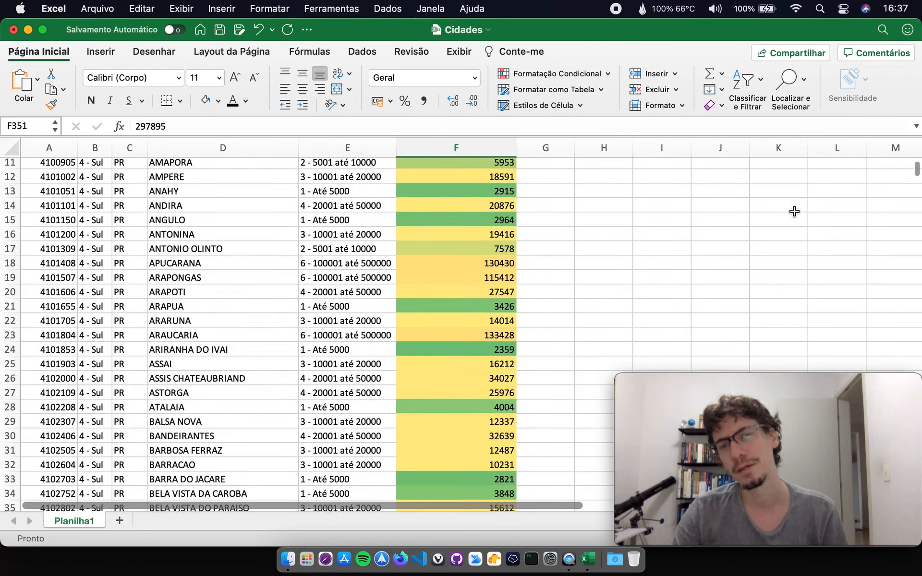
scroll(786, 214, "down", 7)
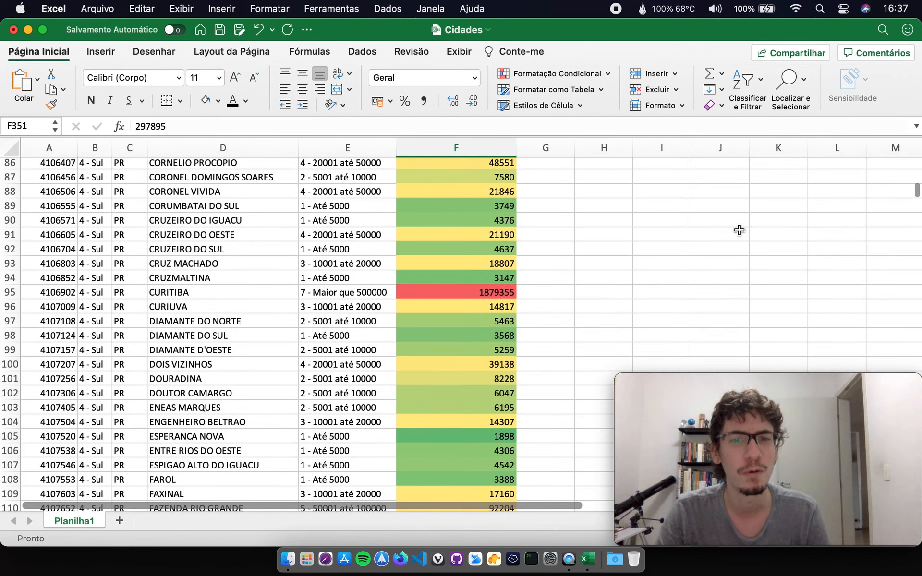
right_click(12, 297)
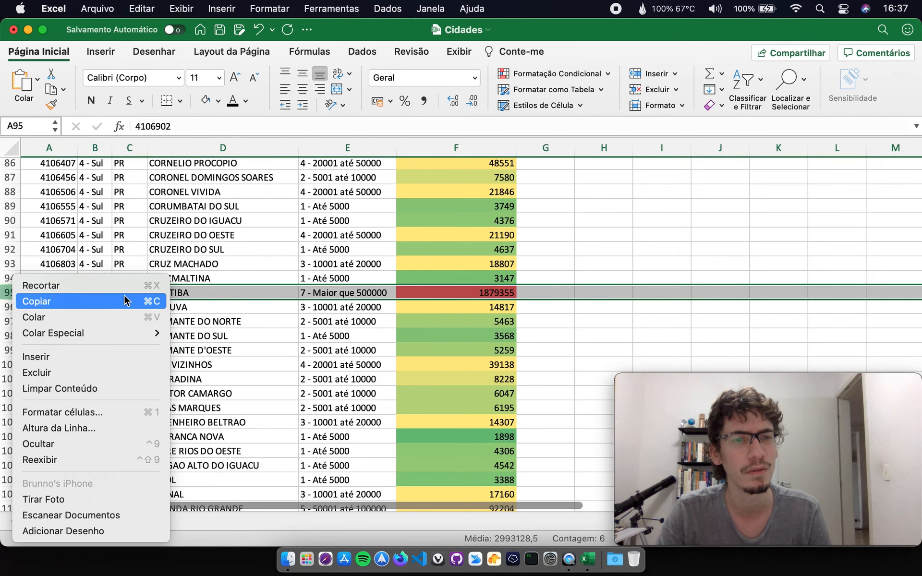
left_click(85, 374)
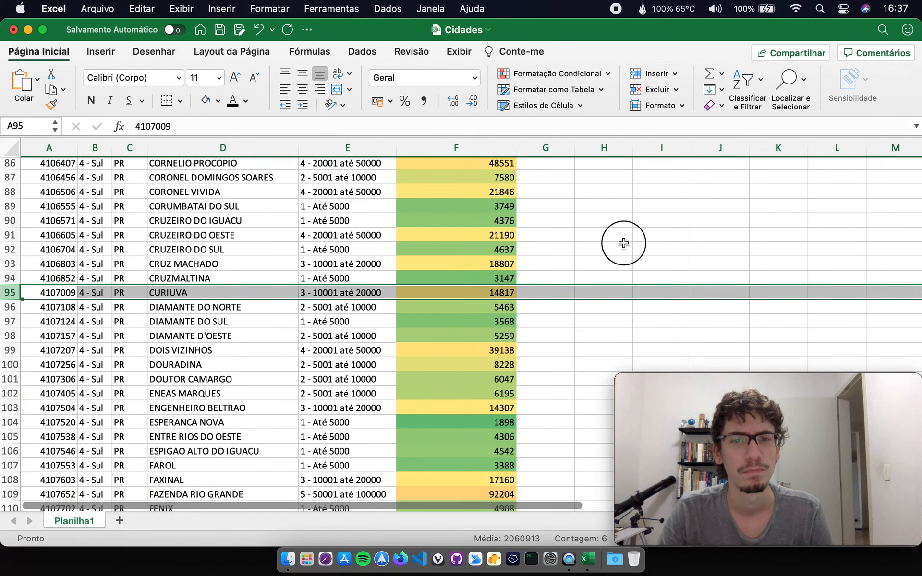
left_click(624, 243)
Compare the color scale shading of the Maringa and Londrina values in the População column.
left_click_drag(915, 300, 917, 228)
left_click(491, 296)
left_click(613, 282)
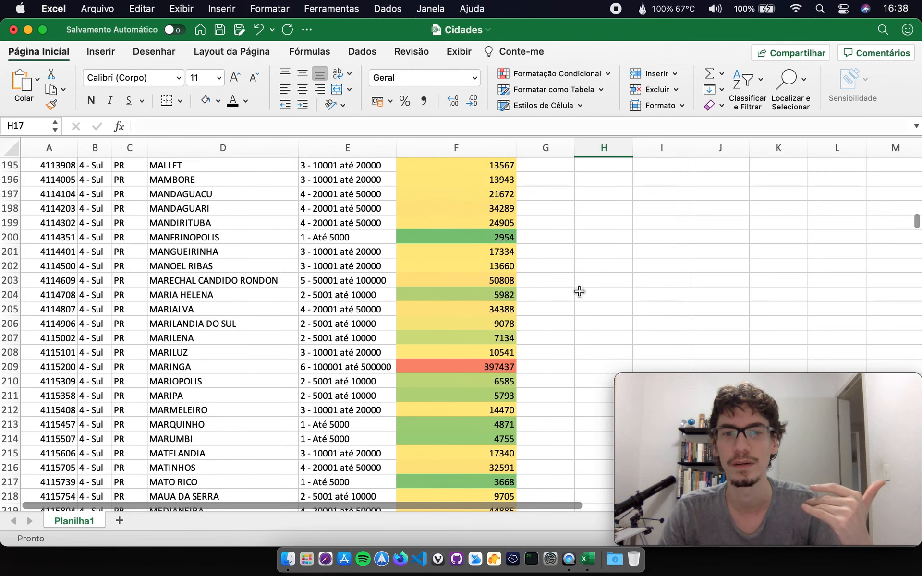
left_click(455, 373)
scroll(453, 367, "up", 5)
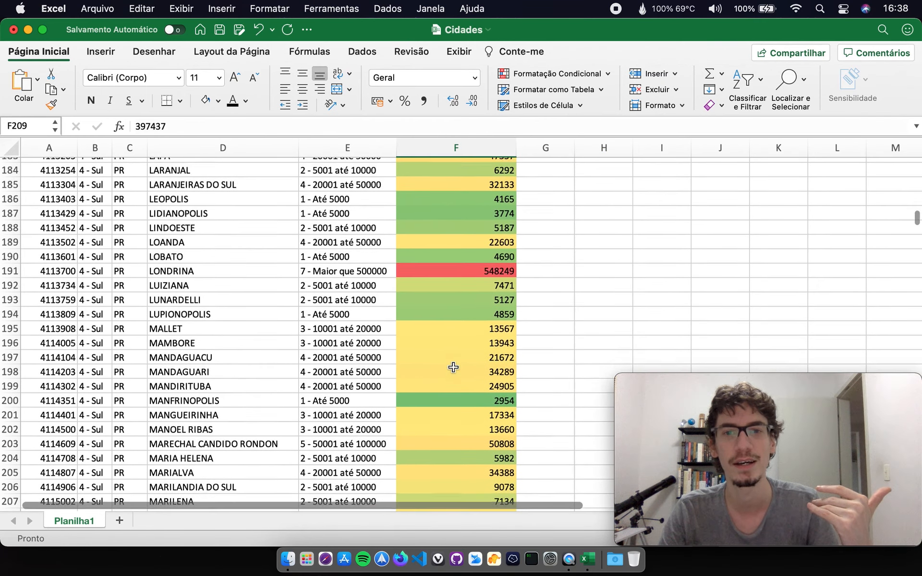
left_click(456, 274)
left_click(837, 227)
Examine the rows around Novo Itacolomi, Ourizona and Ponta Grossa, and return to the start of the list.
left_click_drag(917, 220, 911, 237)
left_click(495, 227)
left_click(153, 224)
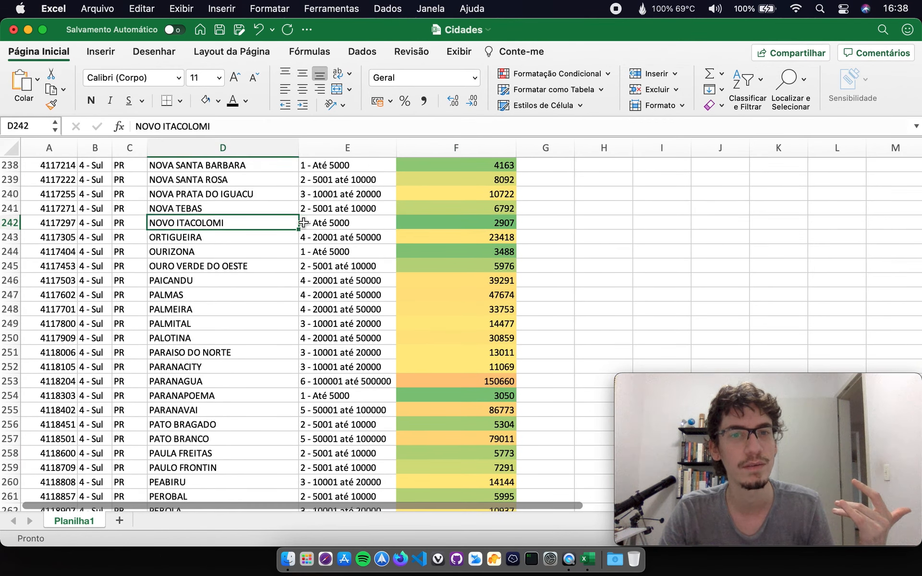
left_click(243, 255)
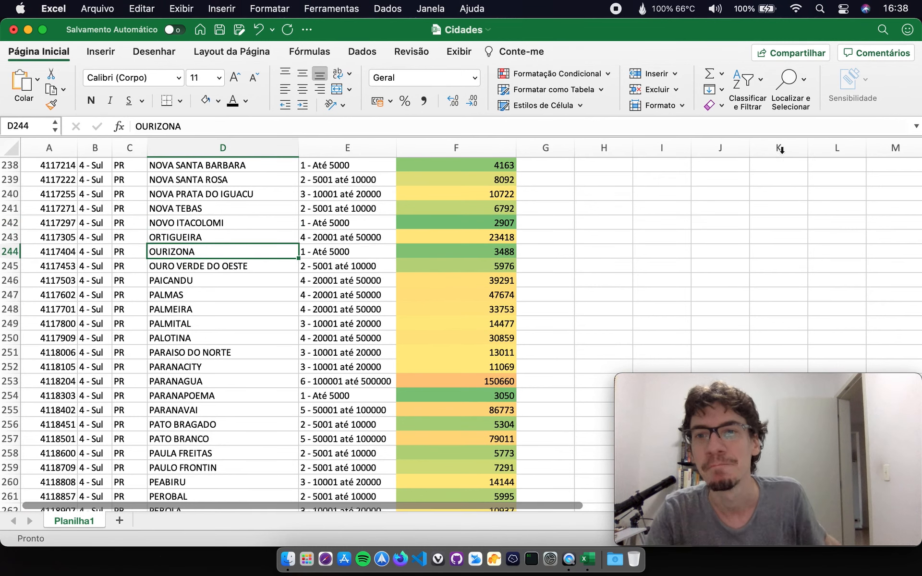
scroll(911, 233, "down", 10)
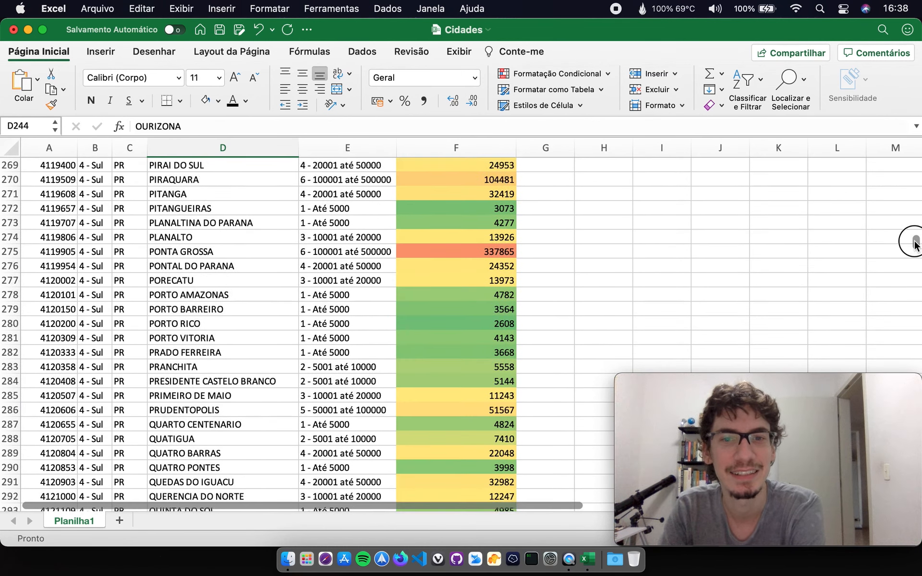
scroll(914, 244, "down", 1)
scroll(914, 244, "up", 1)
left_click_drag(915, 244, 912, 145)
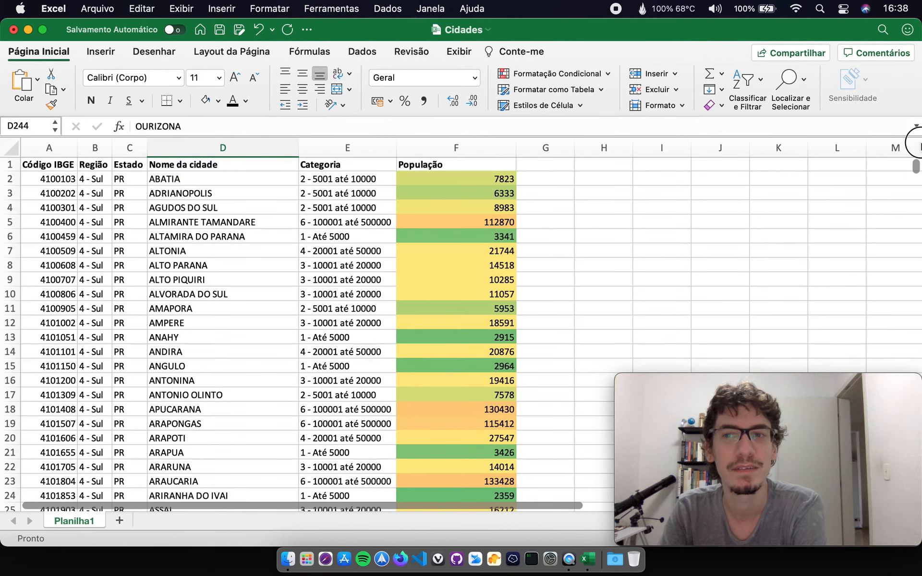
Apply the green and white color scale with green for the highest values to the População column, and review it down to Foz do Iguacu.
left_click(464, 148)
left_click(577, 72)
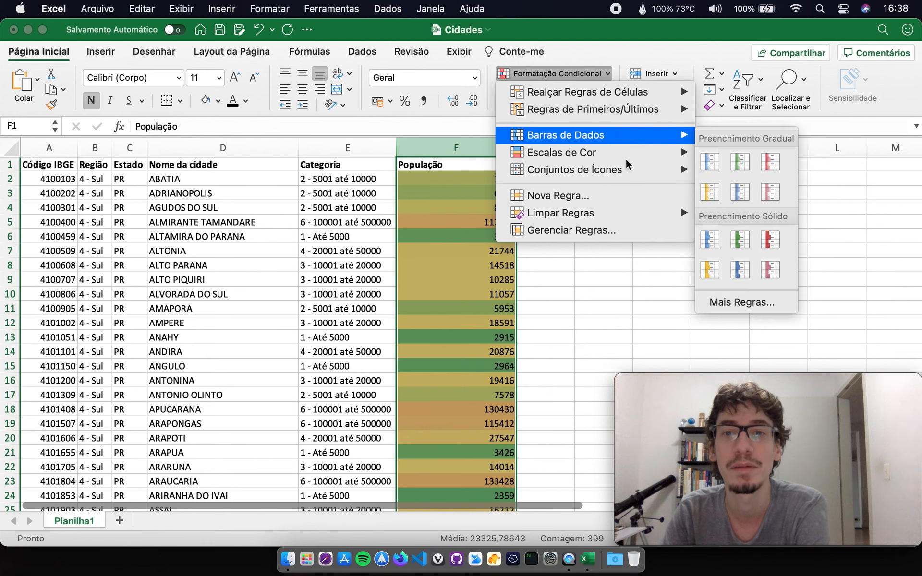
mouse_move(627, 159)
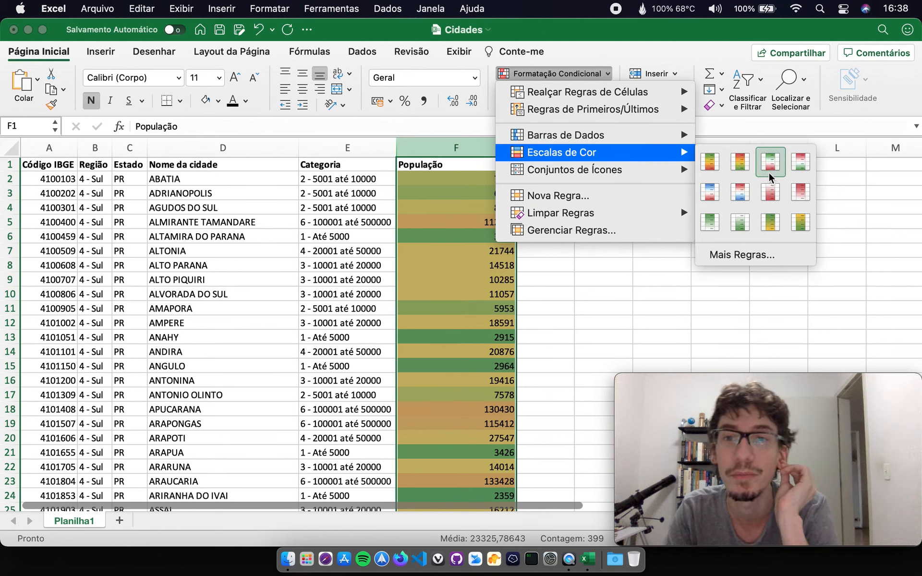
left_click(713, 221)
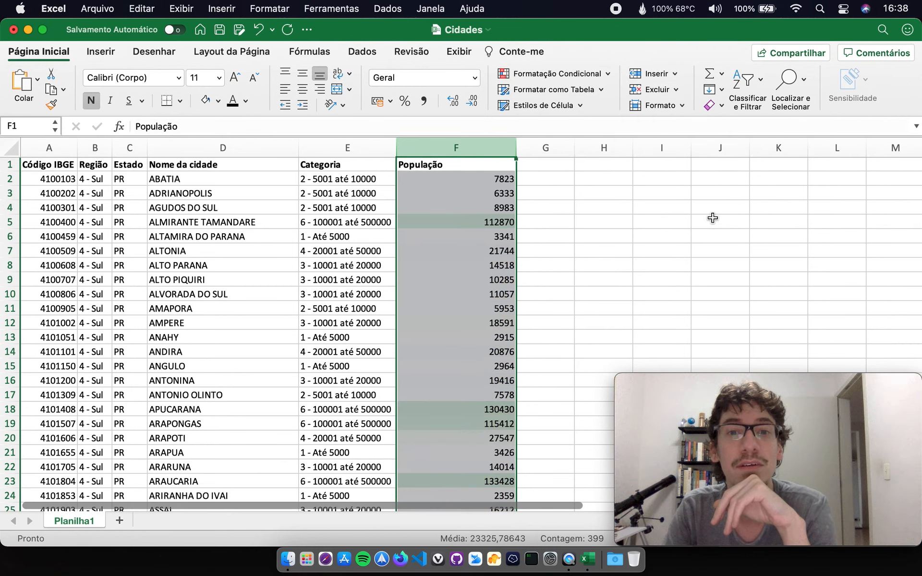
left_click(713, 218)
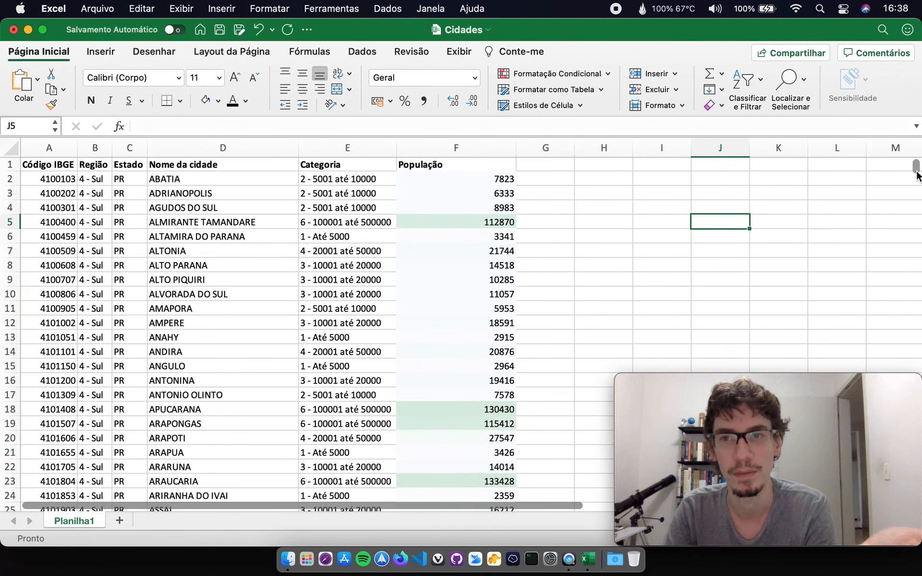
scroll(917, 175, "down", 4)
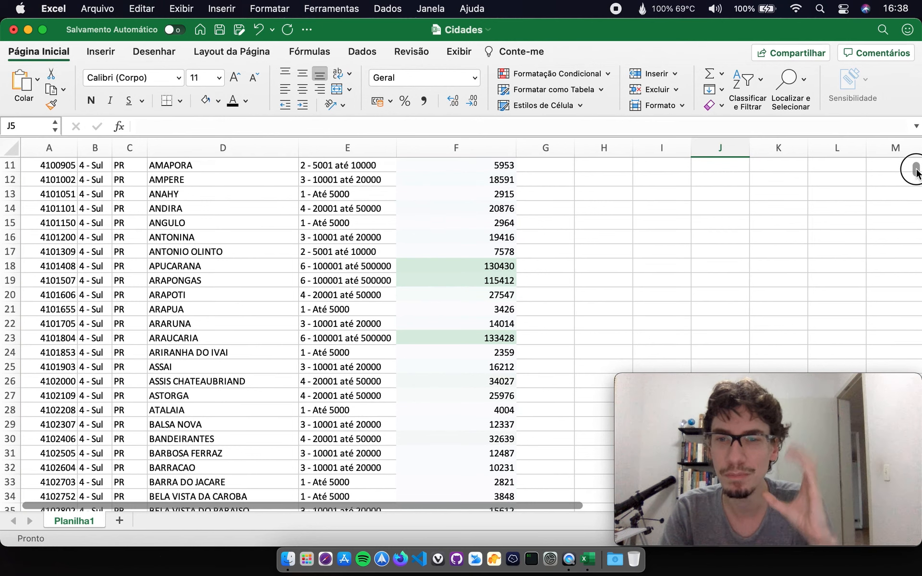
left_click_drag(917, 175, 915, 200)
scroll(915, 187, "down", 2)
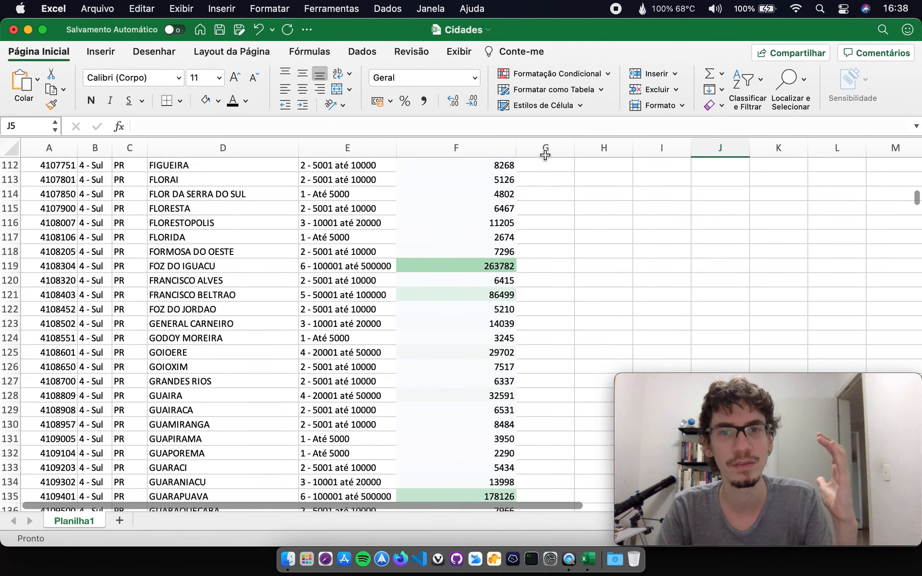
Replace the População column's color scale with the white and green one that shades the lowest values green.
left_click(470, 144)
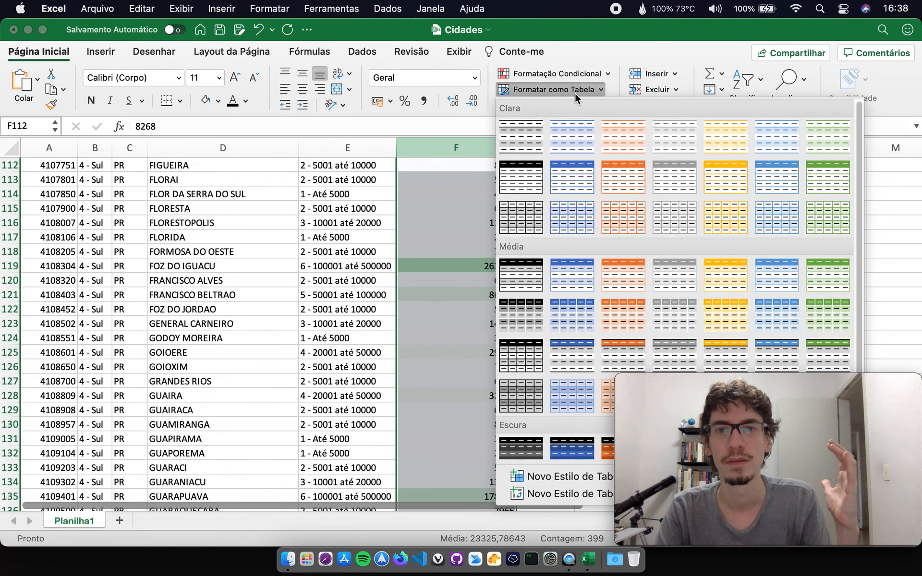
left_click(588, 73)
mouse_move(607, 152)
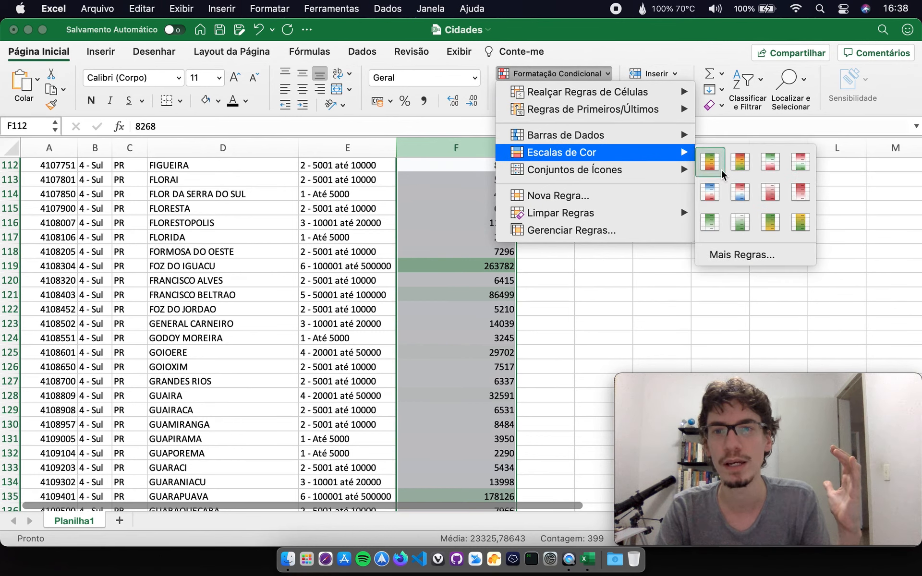
left_click(740, 234)
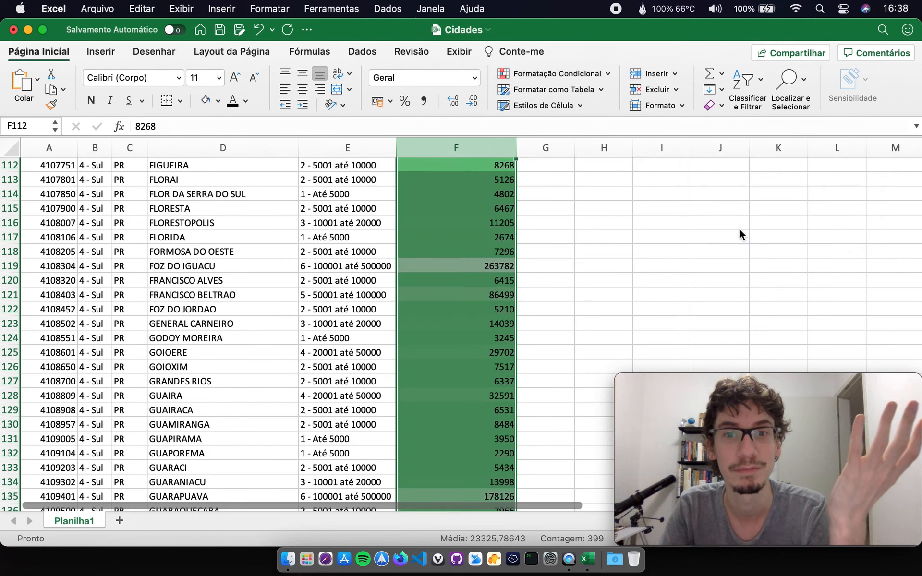
left_click(740, 228)
scroll(815, 210, "up", 20)
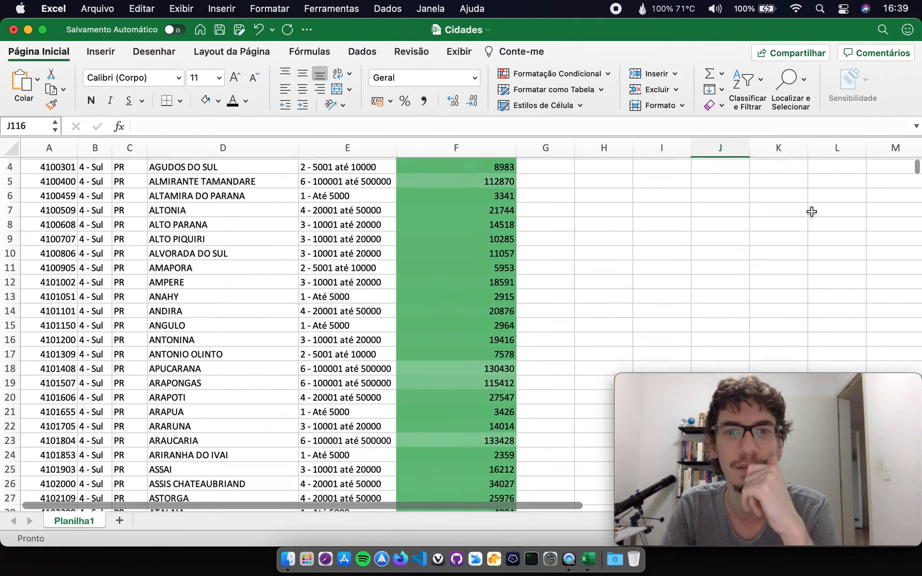
Apply the red and white color scale with red for the highest values to the População column.
mouse_move(919, 180)
left_mouse_down()
mouse_move(915, 212)
mouse_move(915, 165)
left_mouse_up()
left_click(451, 141)
left_click(552, 88)
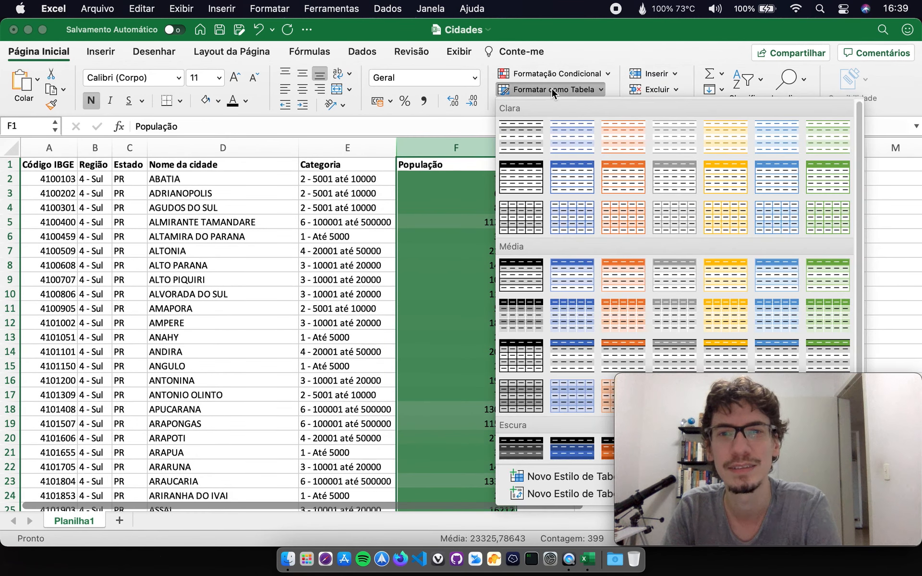
left_click(553, 75)
left_click(564, 73)
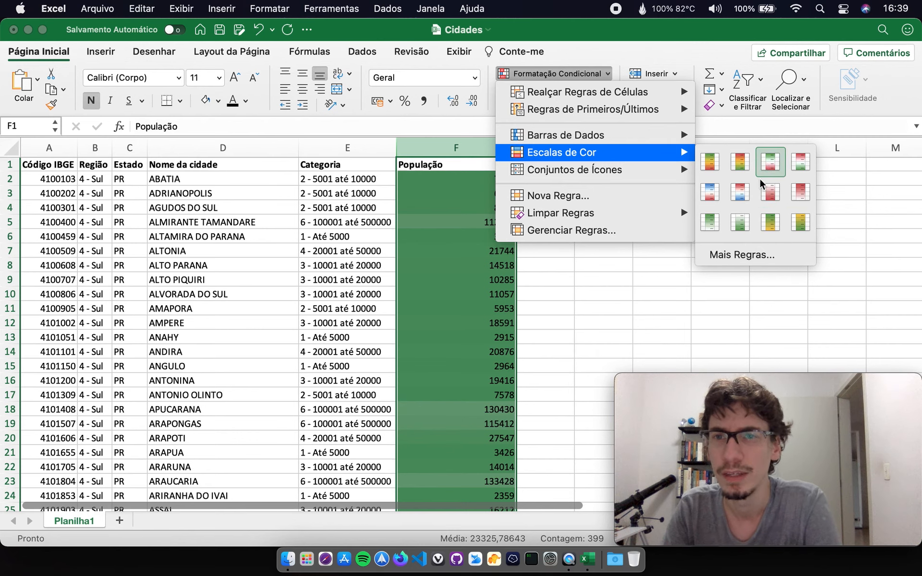
left_click(801, 192)
left_click(604, 222)
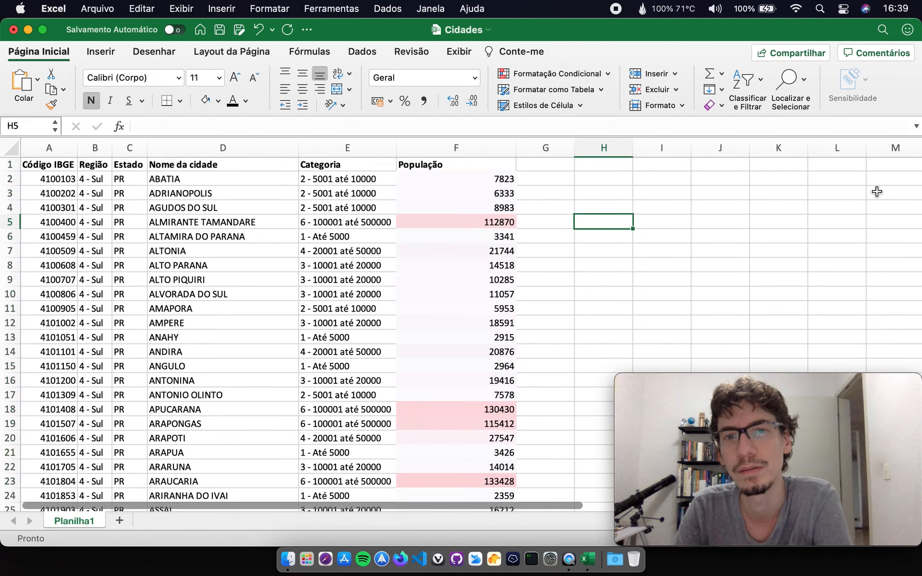
Clear the conditional formatting rules from the entire worksheet and look over the unformatted city list.
left_click_drag(916, 168, 915, 182)
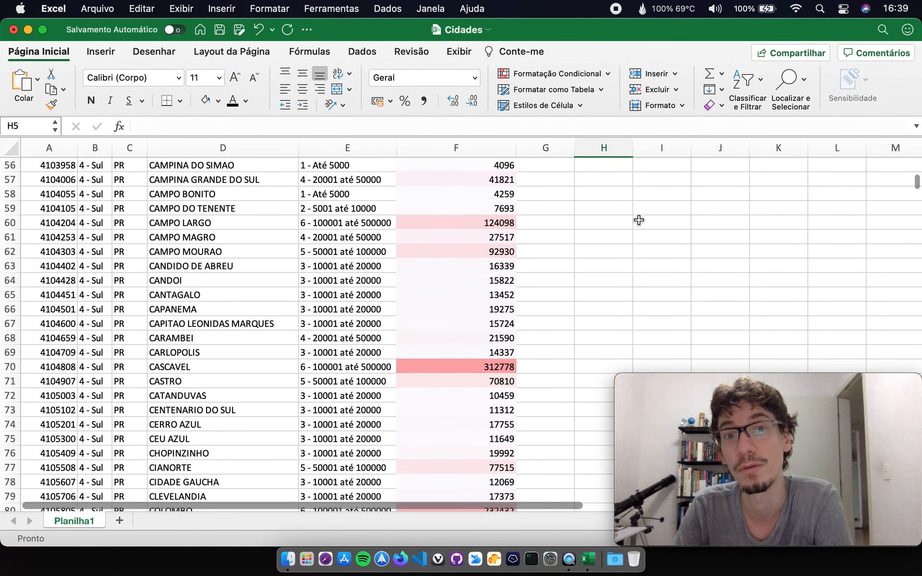
left_click(480, 148)
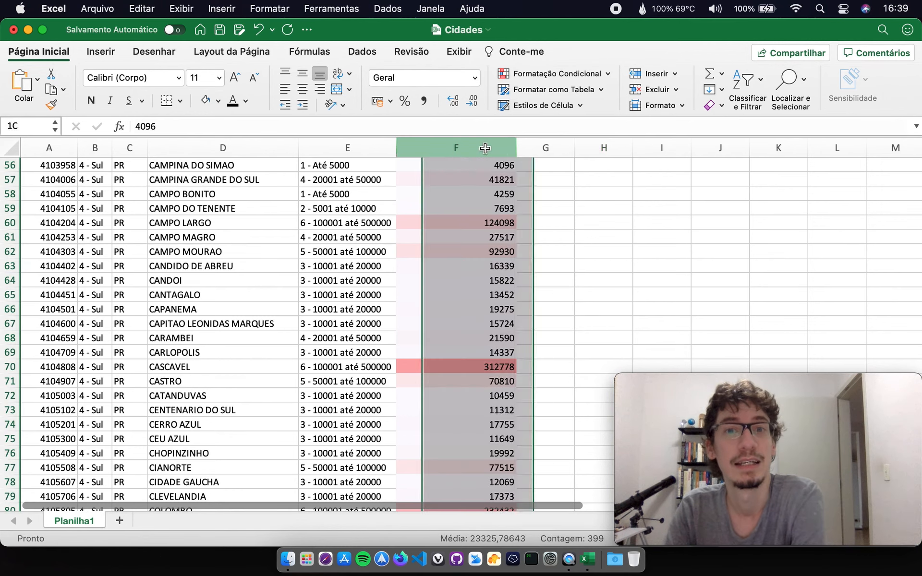
left_click(553, 74)
mouse_move(620, 212)
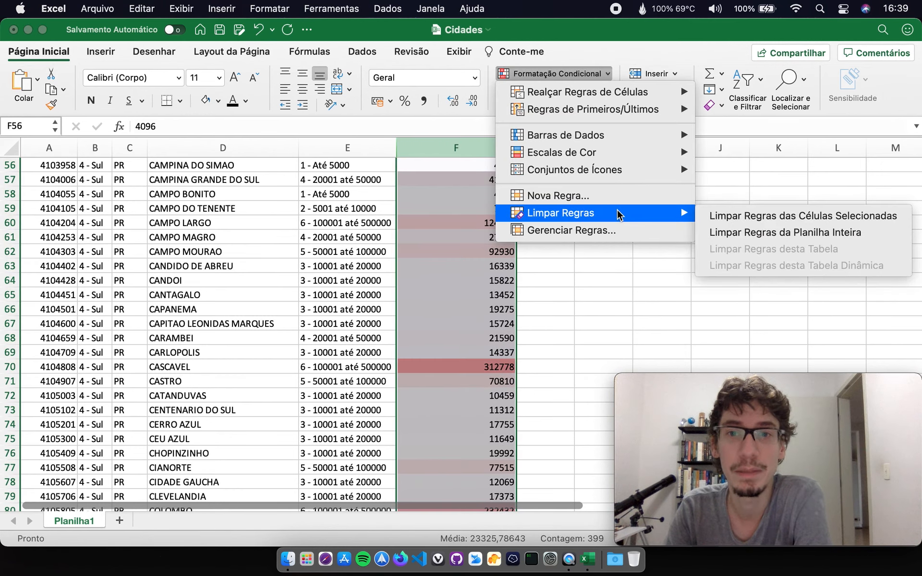
left_click(766, 229)
scroll(570, 204, "up", 16)
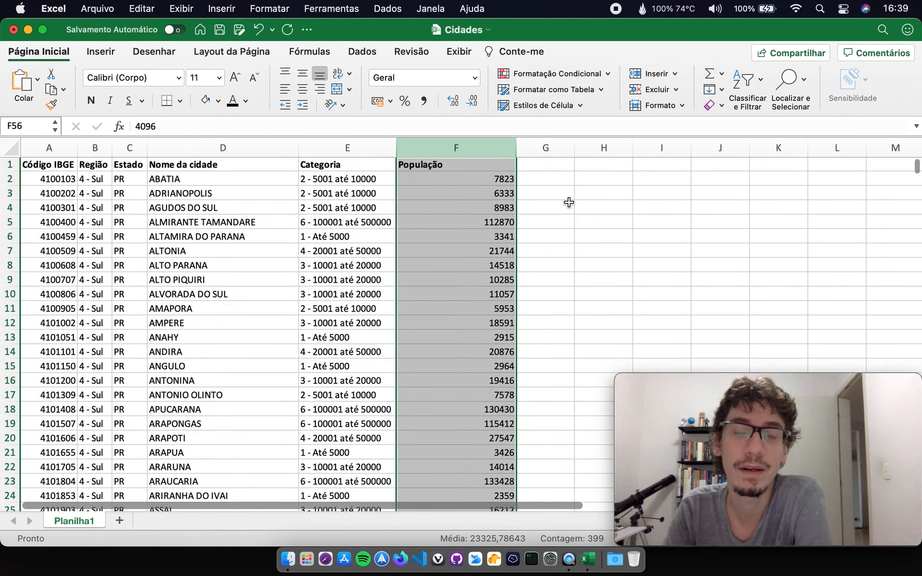
scroll(577, 210, "down", 17)
left_click(611, 246)
scroll(611, 247, "up", 14)
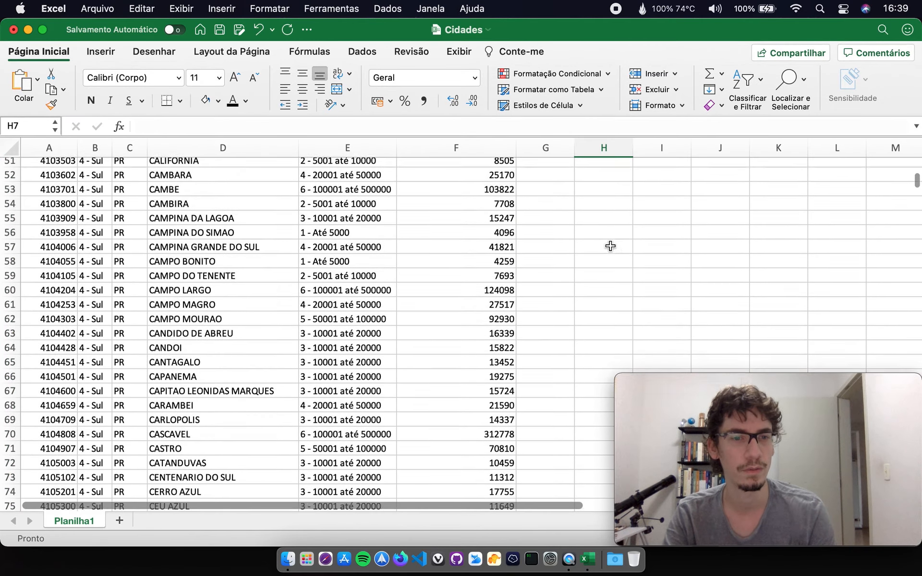
scroll(611, 248, "down", 16)
scroll(611, 249, "up", 20)
Undo the rule clearing and earlier color scale changes, back to before the deletion of the Curitiba row.
key("super+z")
key("super+z")
key("super+z")
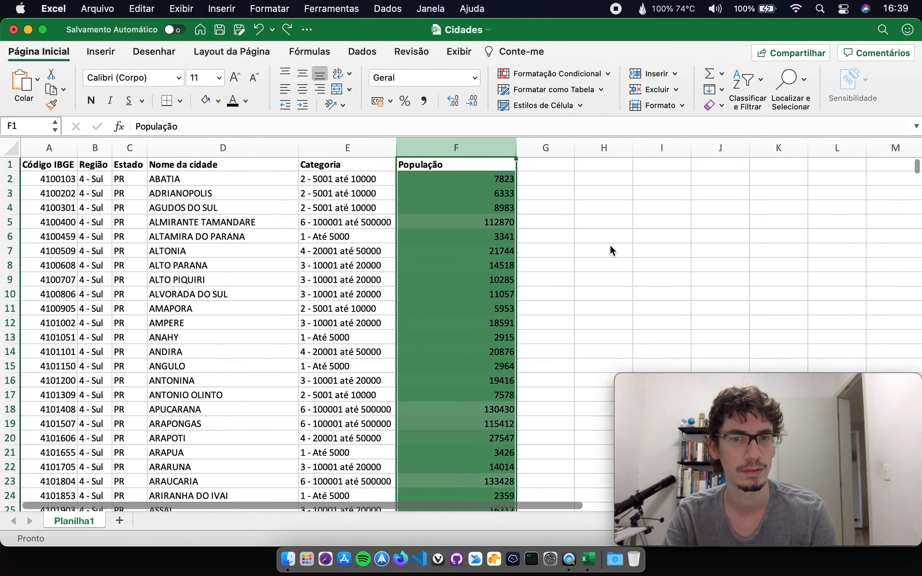
key("super+z")
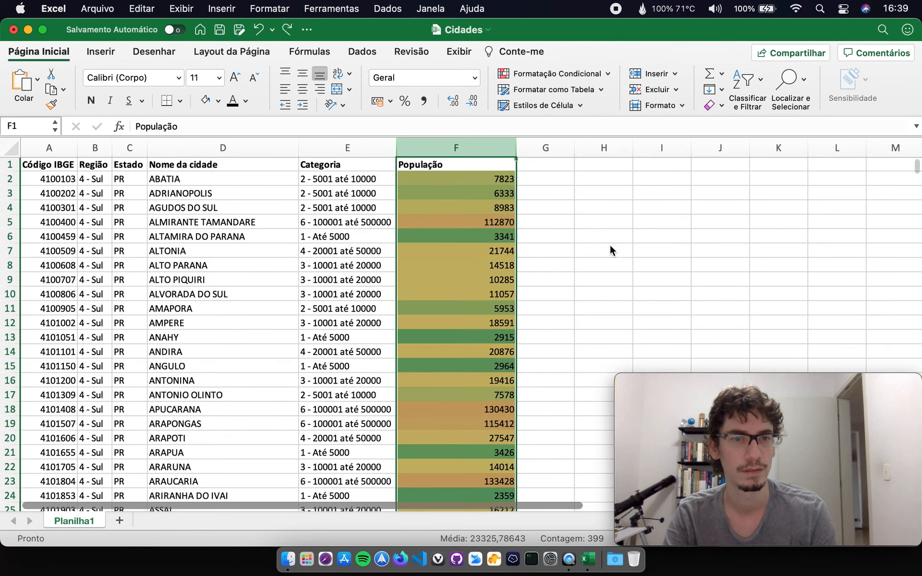
scroll(610, 246, "down", 6)
scroll(610, 245, "down", 15)
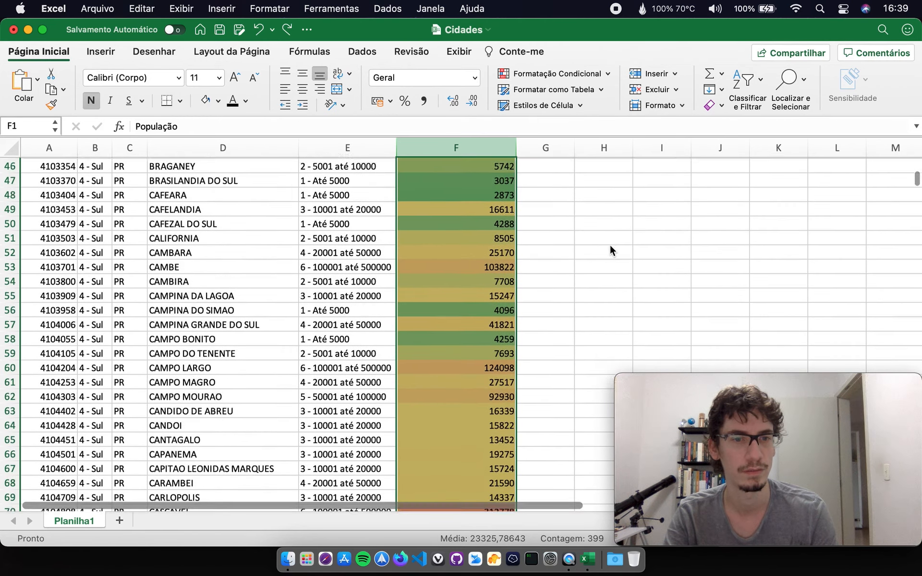
key("super+z")
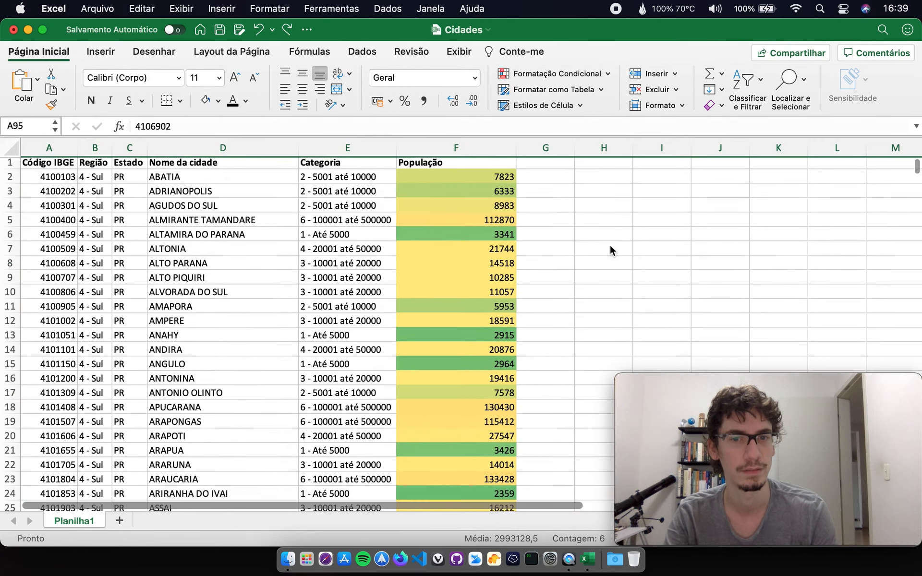
scroll(610, 243, "down", 15)
scroll(610, 243, "down", 7)
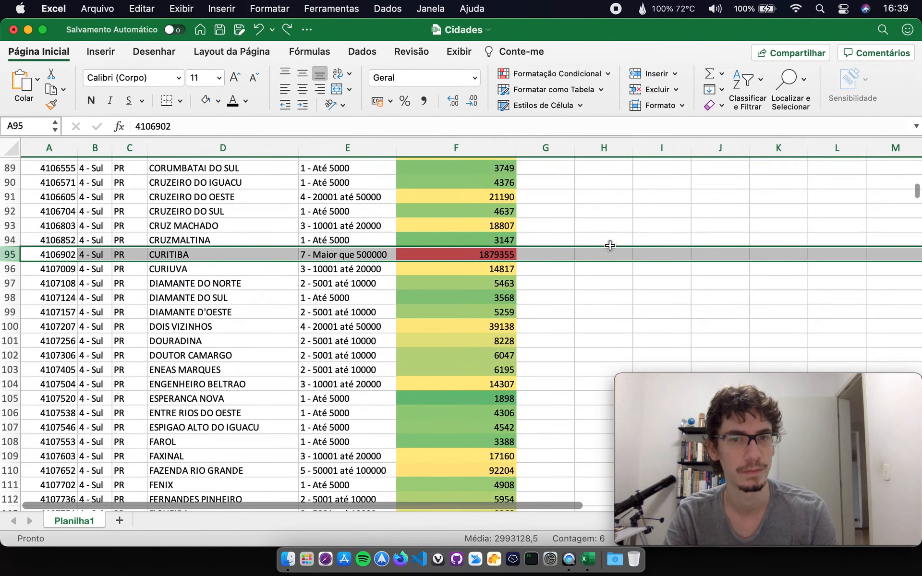
Remove all conditional formatting rules from the entire worksheet and return to the start of the list.
left_click(610, 244)
left_click(460, 145)
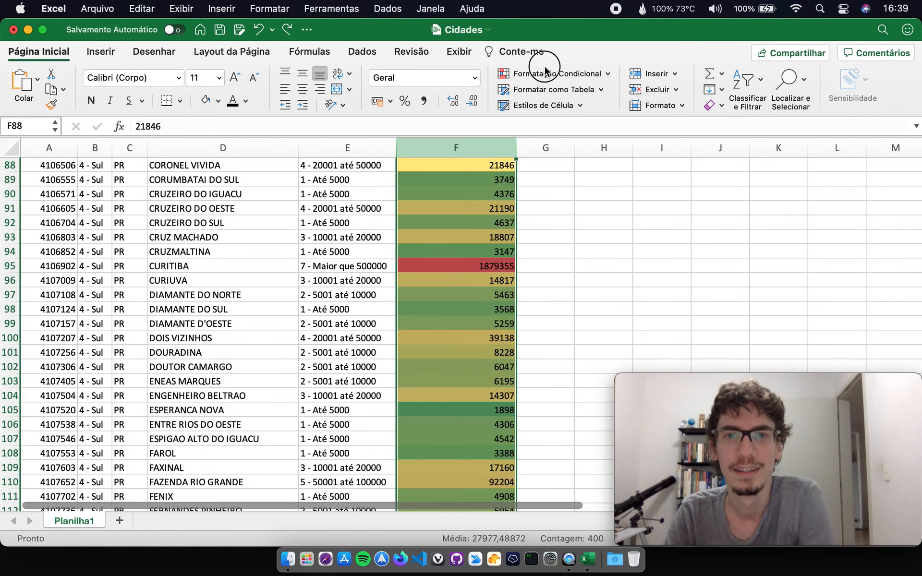
left_click(553, 73)
mouse_move(571, 214)
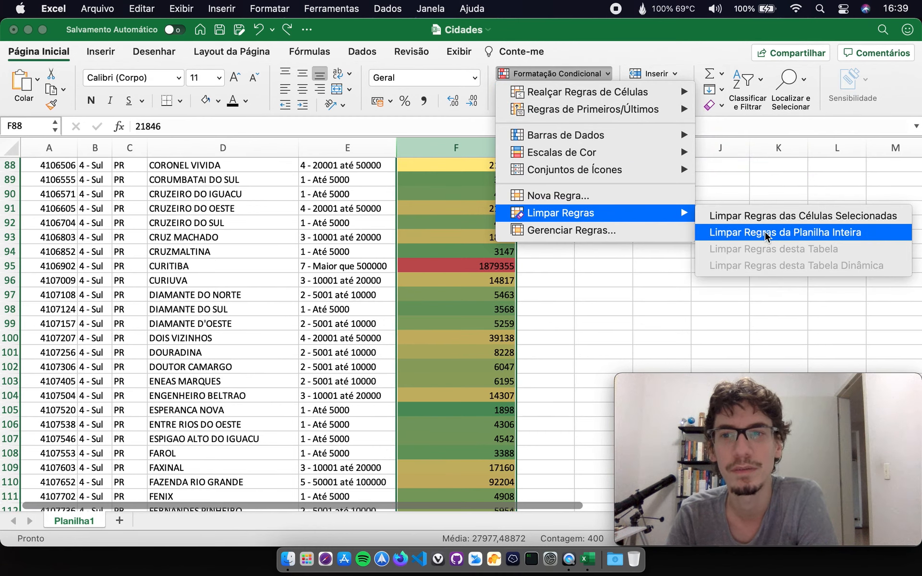
left_click(765, 232)
left_click(677, 223)
scroll(677, 224, "up", 15)
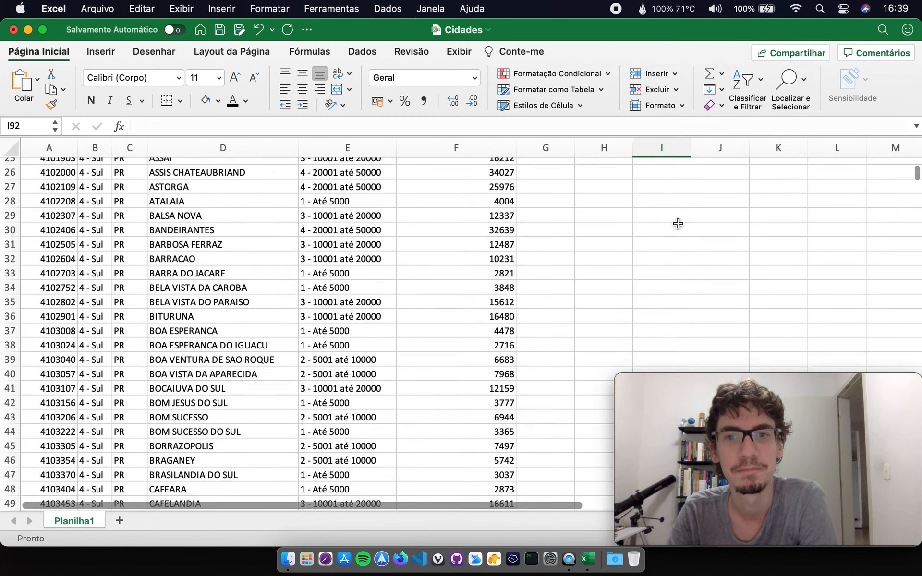
scroll(678, 223, "up", 8)
Apply the 4 Semáforos icon set to the População column.
left_click(494, 147)
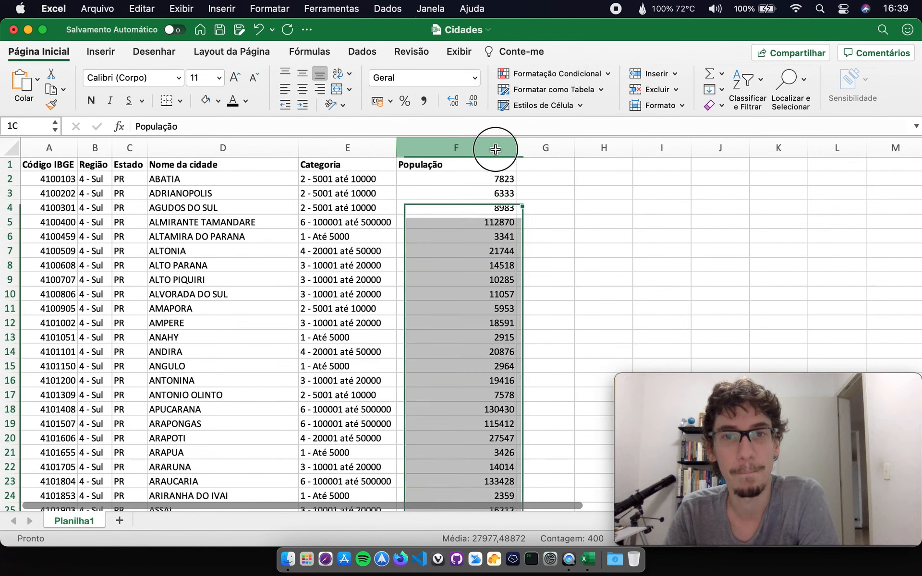
left_click(557, 73)
mouse_move(605, 171)
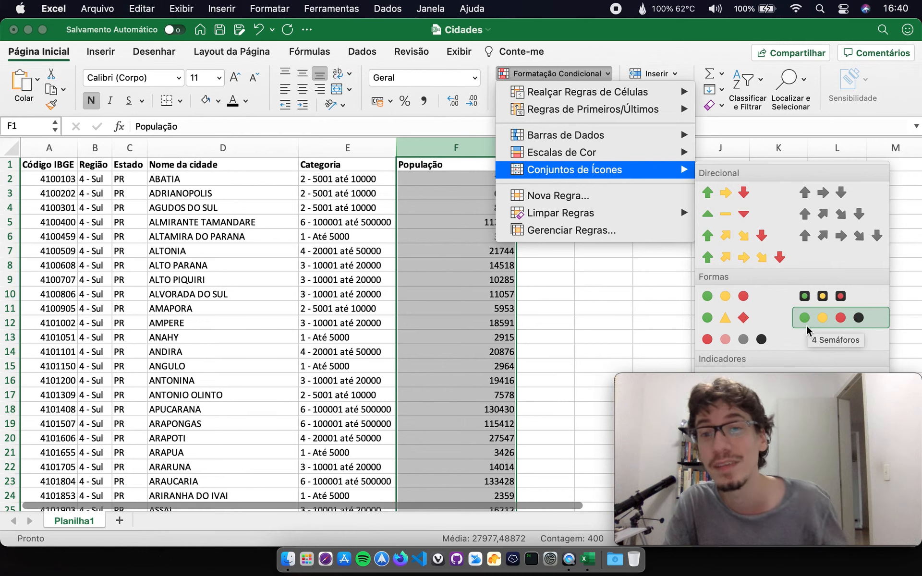
left_click(858, 319)
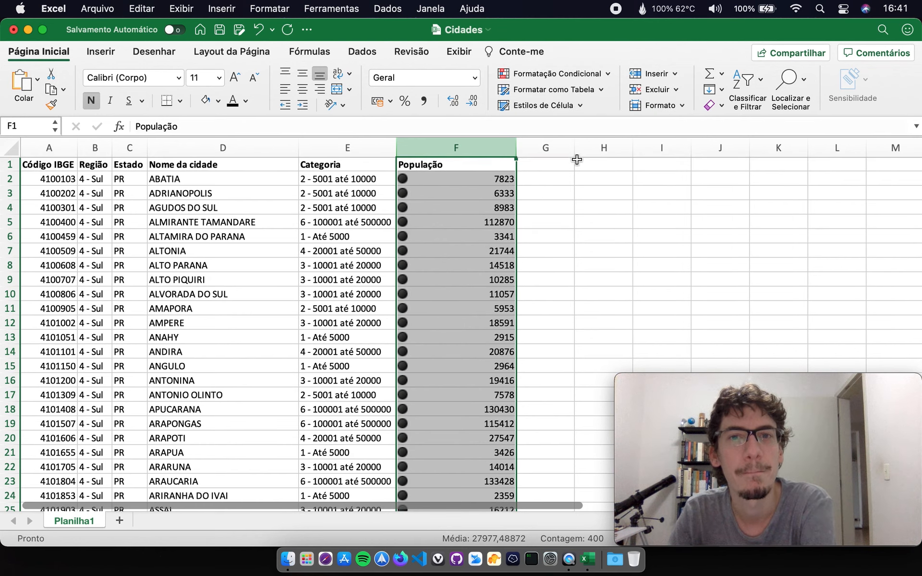
Examine the traffic light icons in the População column, comparing Curitiba's with those around Londrina and Maringa.
scroll(605, 240, "down", 12)
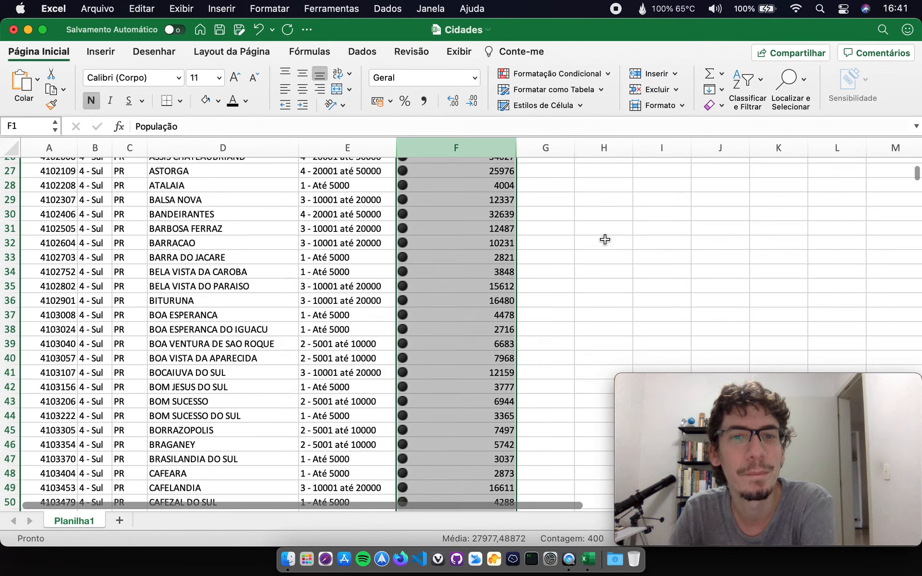
scroll(605, 240, "down", 18)
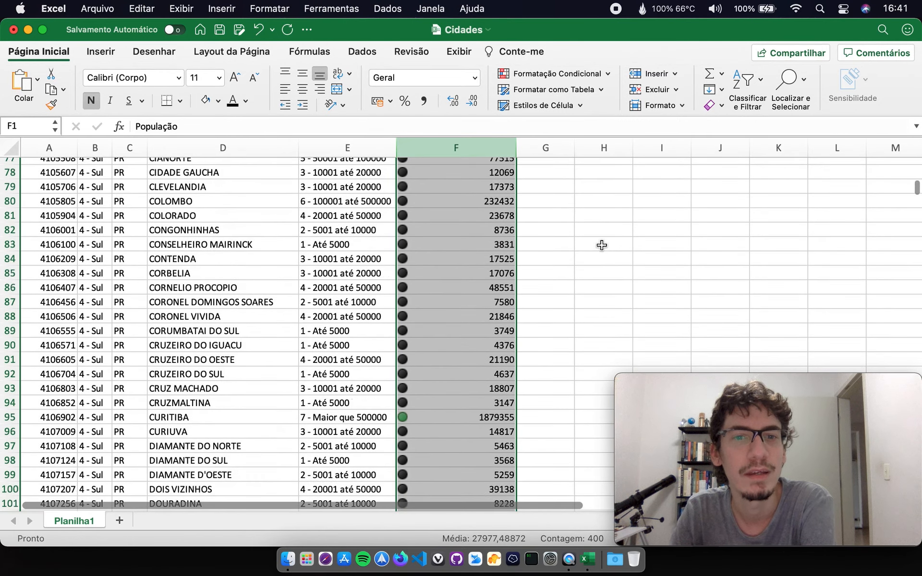
left_click(604, 255)
left_click(477, 212)
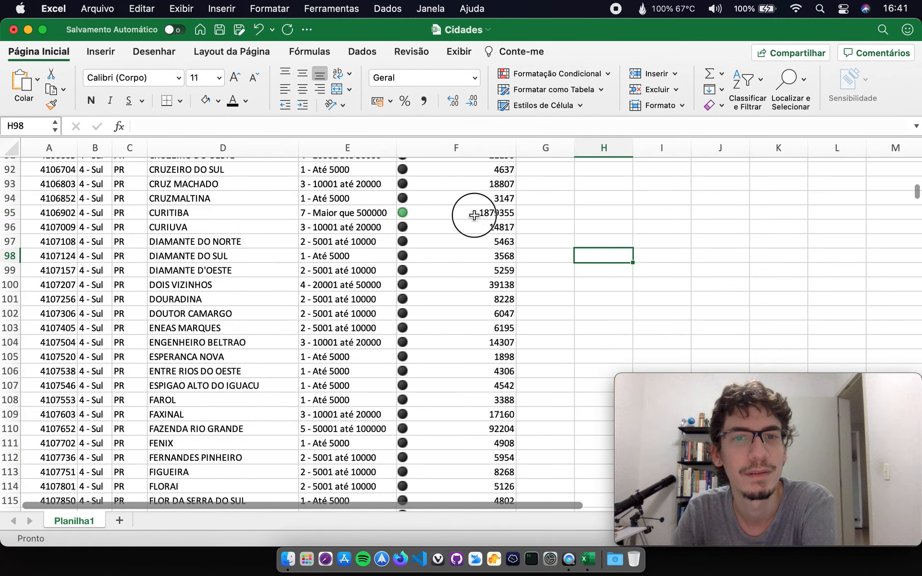
scroll(575, 265, "down", 20)
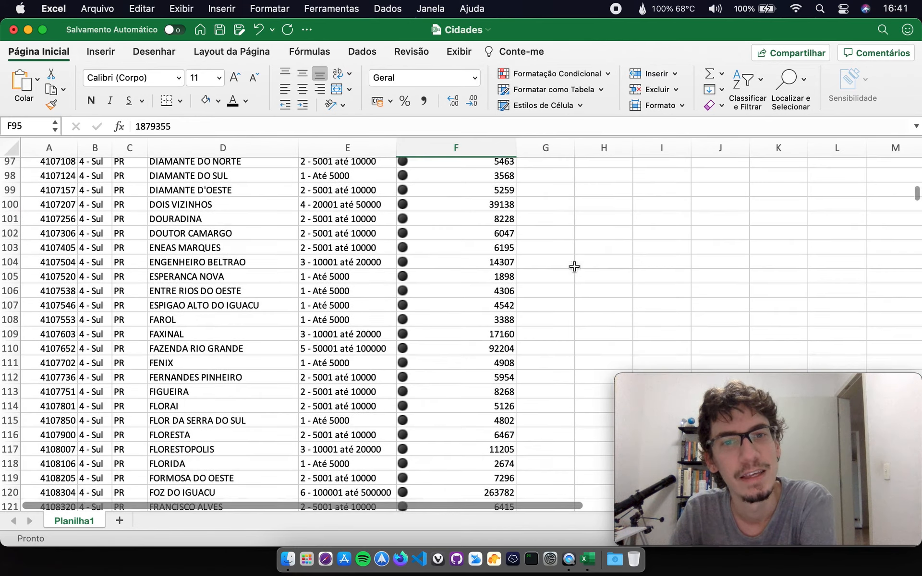
scroll(574, 267, "down", 6)
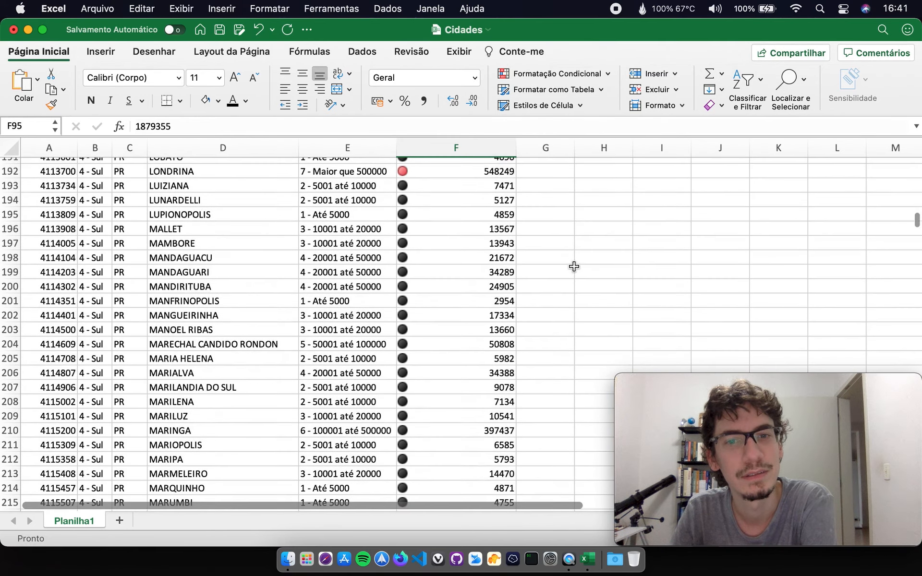
scroll(574, 267, "up", 3)
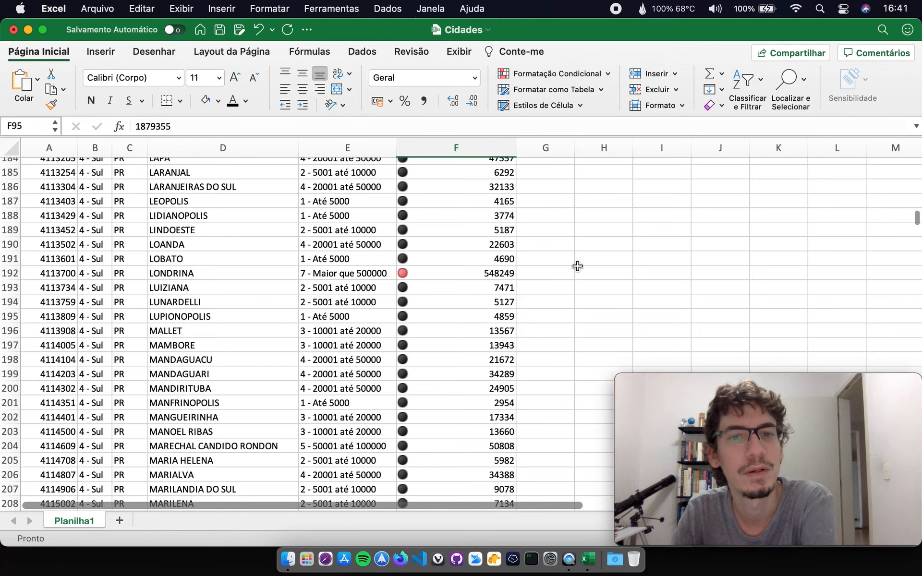
scroll(521, 274, "down", 10)
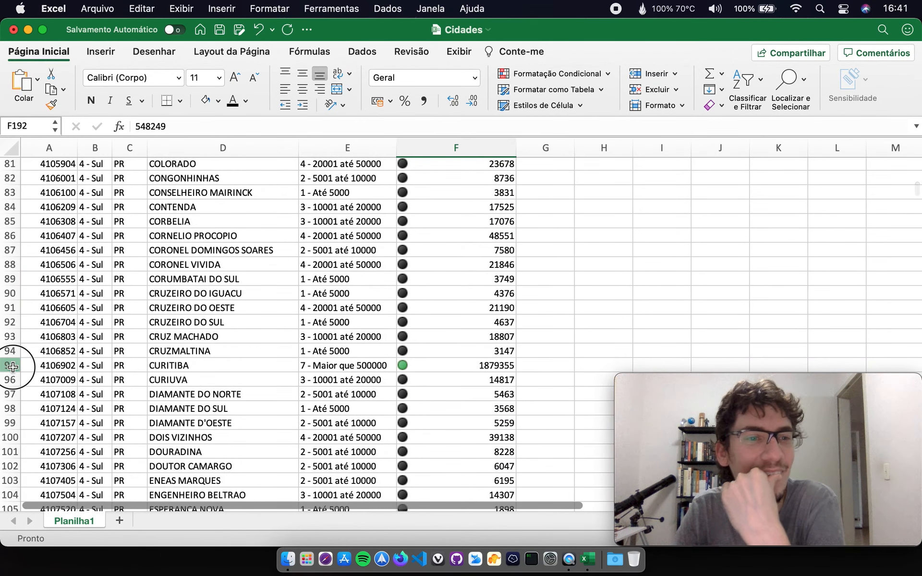
Delete the Curitiba row (row 95) from the city list.
left_click(13, 366)
right_click(12, 366)
left_click(75, 375)
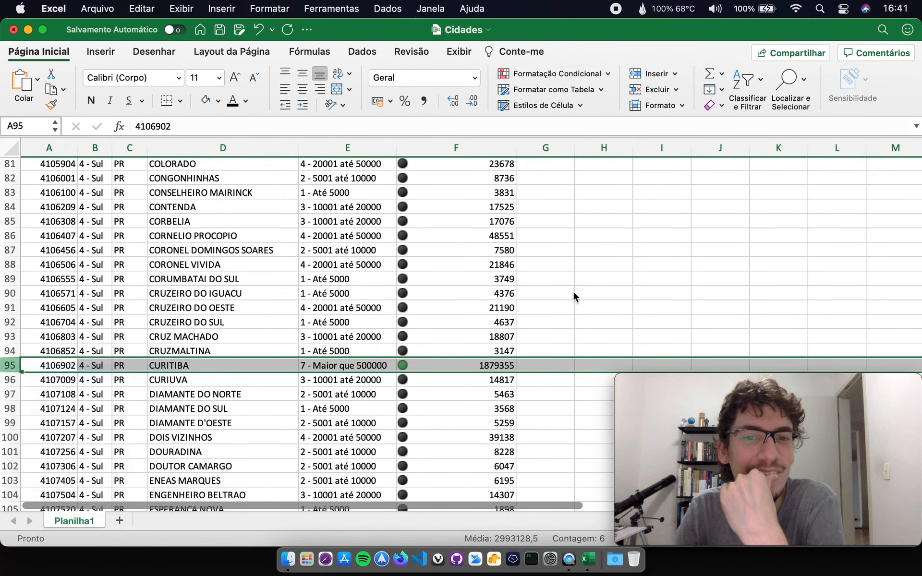
left_click(638, 290)
Review the traffic light icons through the list, checking Cascavel, Colombo, Foz do Iguacu, Londrina and Maringa.
scroll(614, 283, "up", 15)
scroll(614, 284, "up", 10)
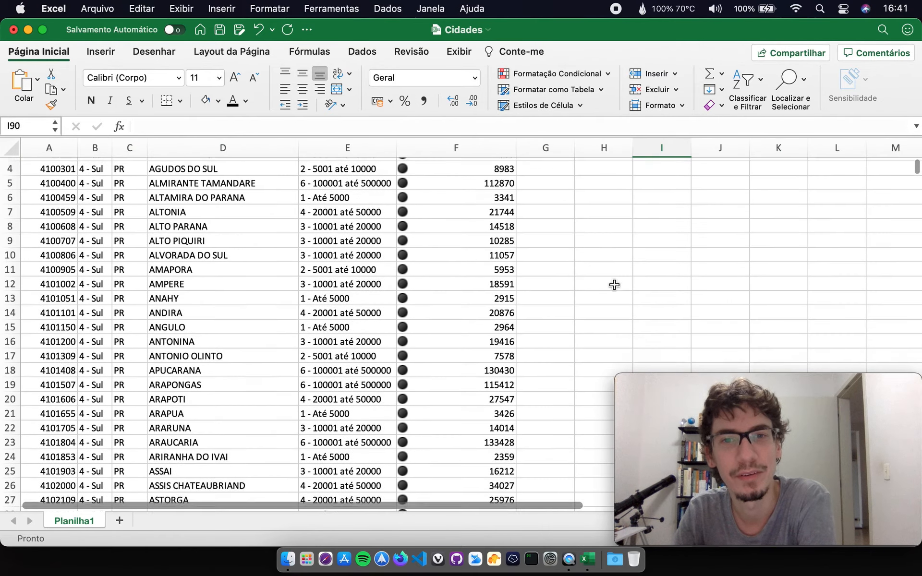
scroll(749, 216, "down", 8)
scroll(687, 246, "down", 10)
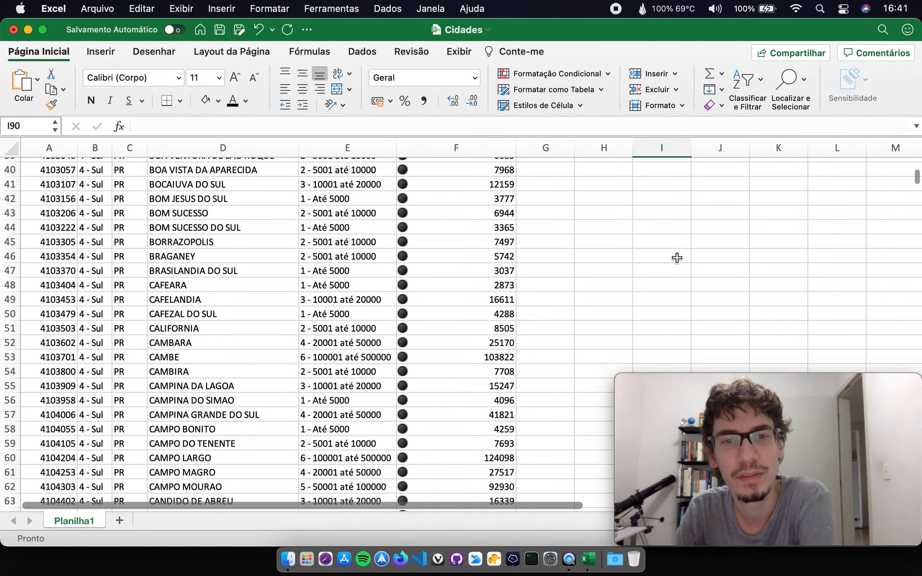
scroll(603, 305, "down", 3)
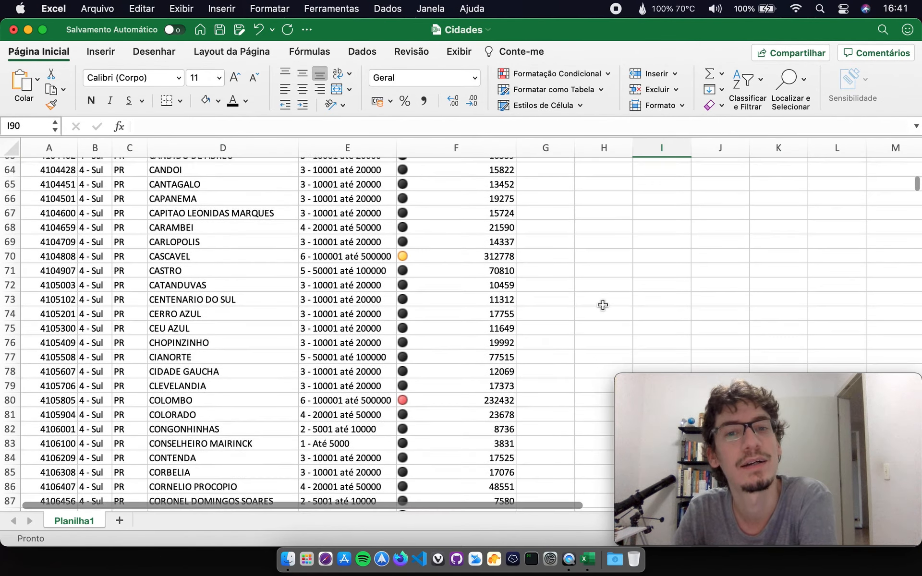
left_click(17, 265)
left_click(451, 257)
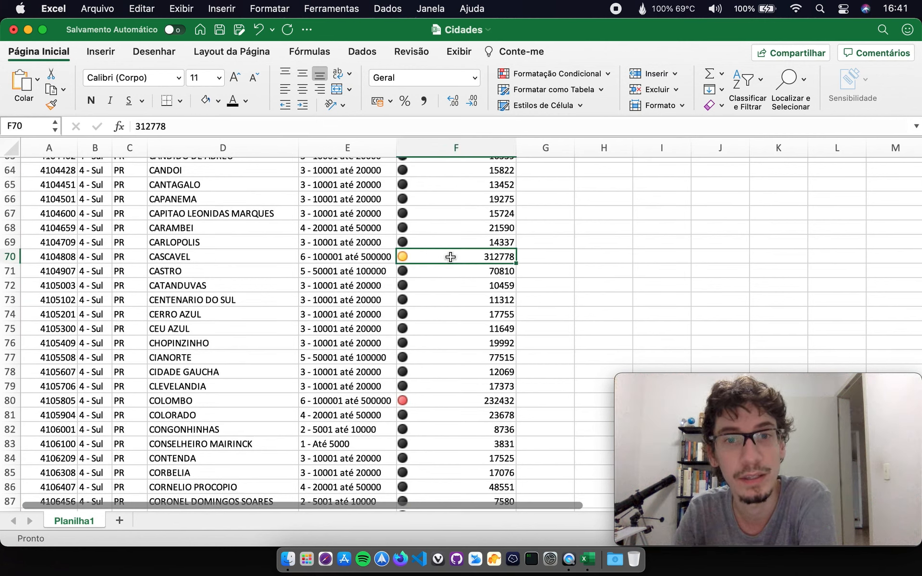
left_click(447, 405)
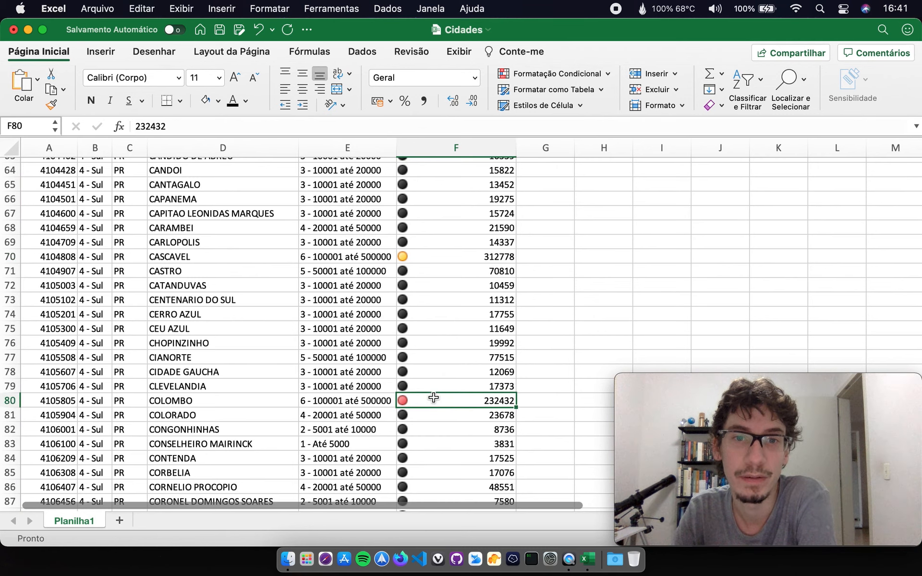
scroll(447, 397, "down", 15)
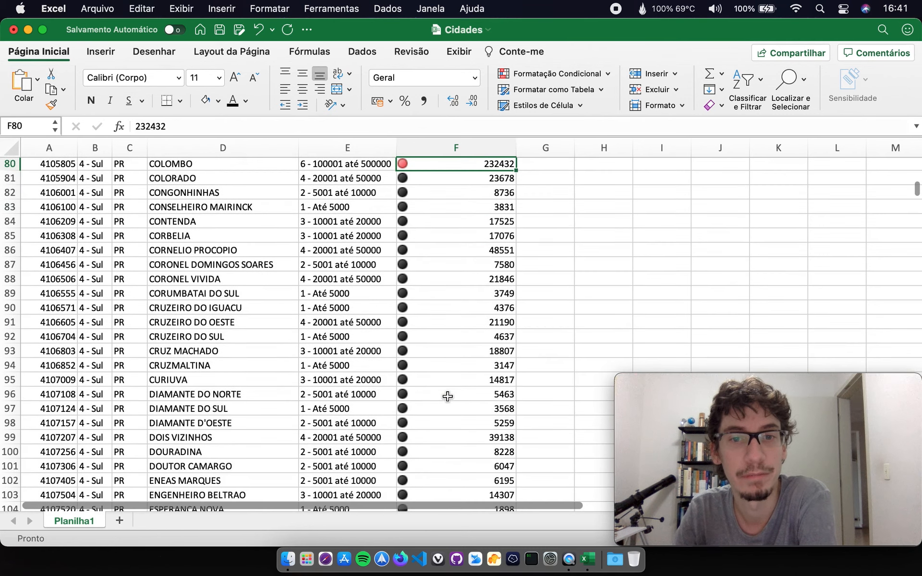
left_click(467, 232)
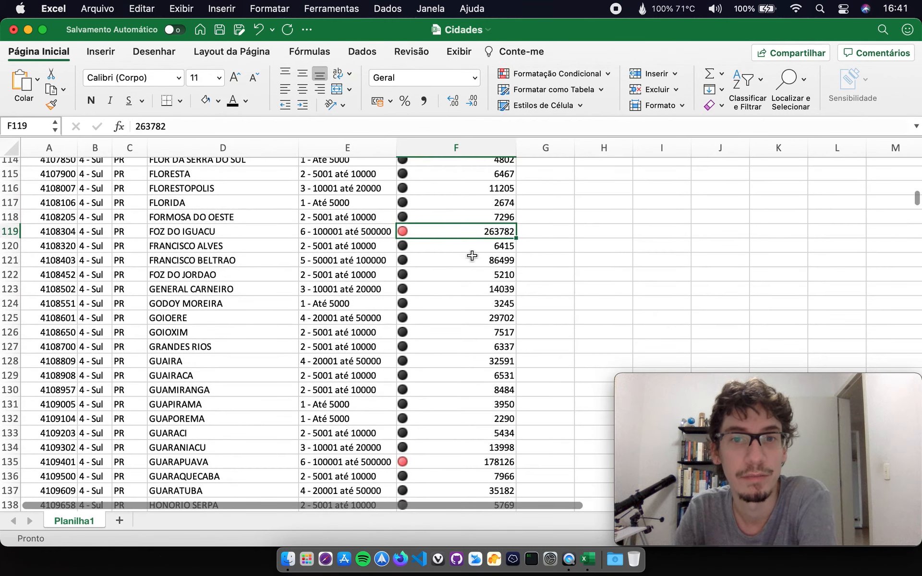
scroll(481, 307, "down", 9)
scroll(482, 308, "down", 15)
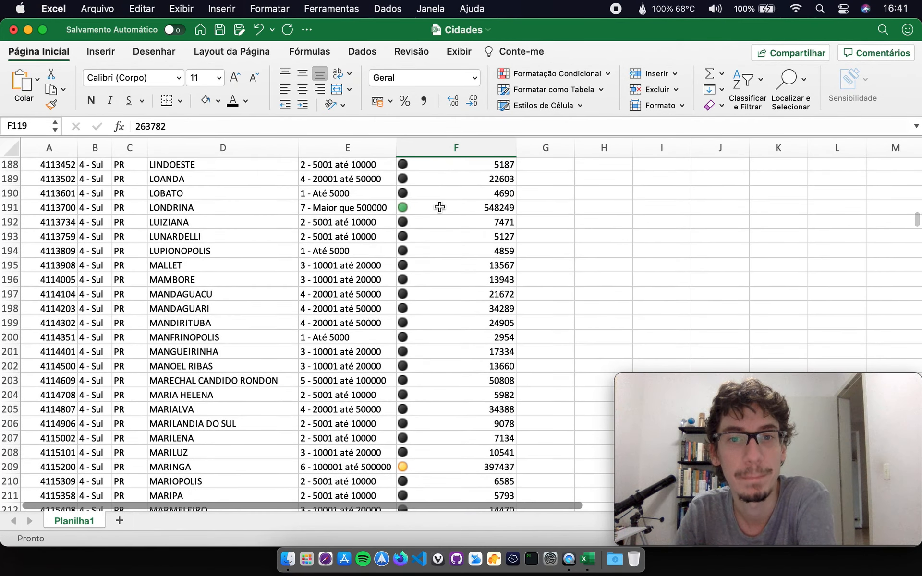
scroll(447, 345, "down", 1)
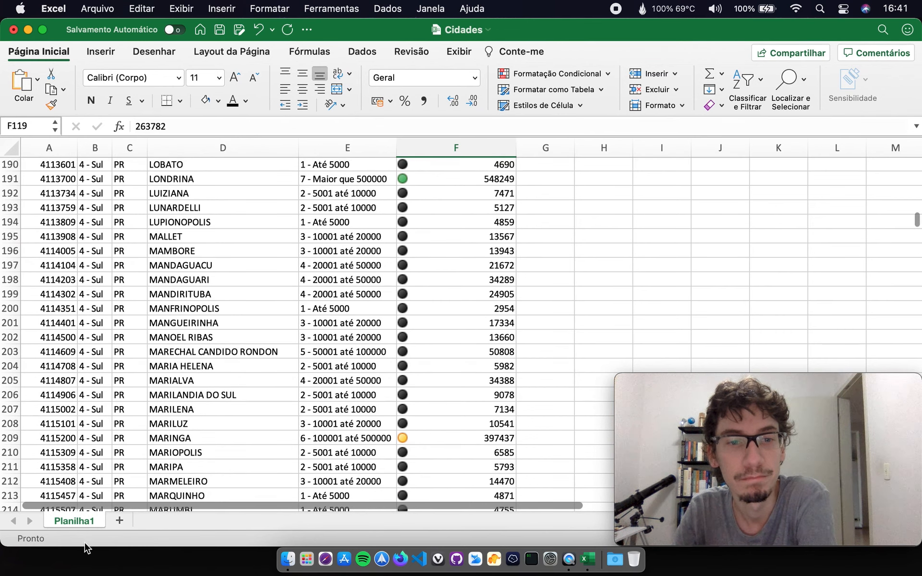
Add a new worksheet and enter 8,5, 6 and 7 in cells A1 to A3.
left_click(119, 521)
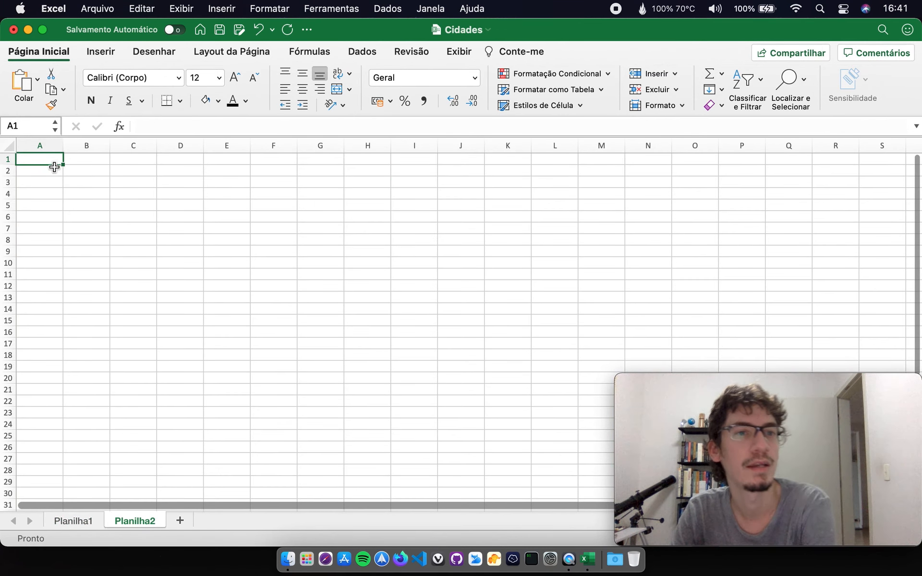
type("8,5")
key("Return")
type("6")
key("Return")
type("7")
key("Return")
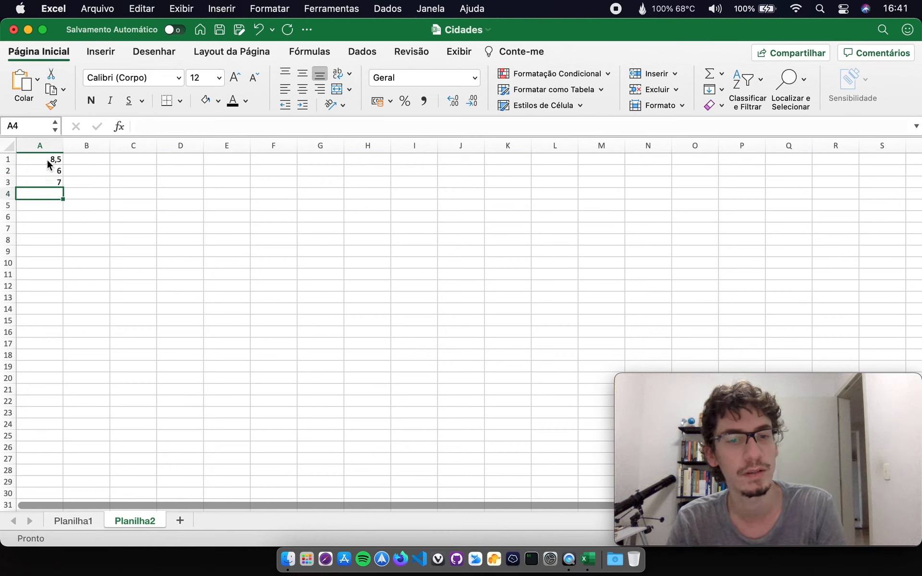
Enter 4,5, 2, 9,5, 9 and 6 in cells A4 to A8.
type("4,5")
key("Return")
type("2")
key("Return")
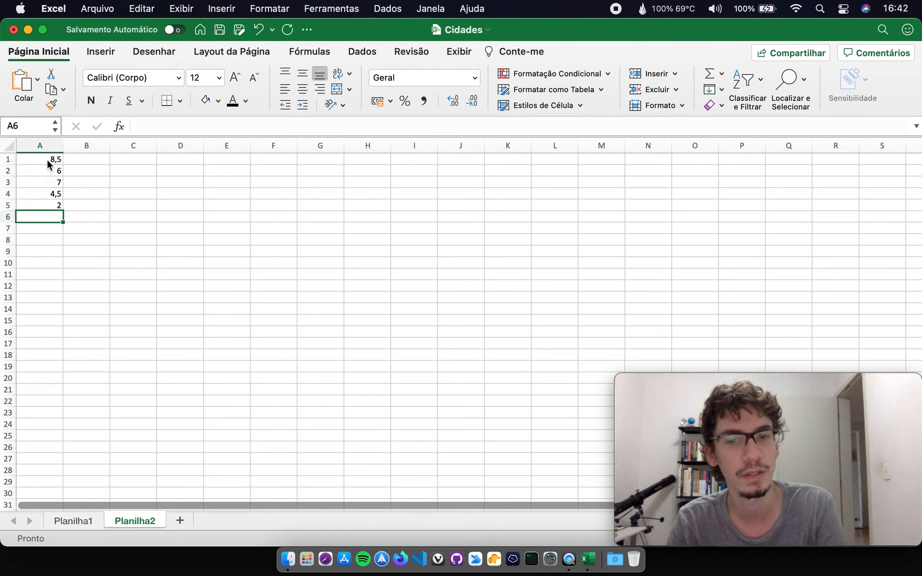
type("9,5")
key("Return")
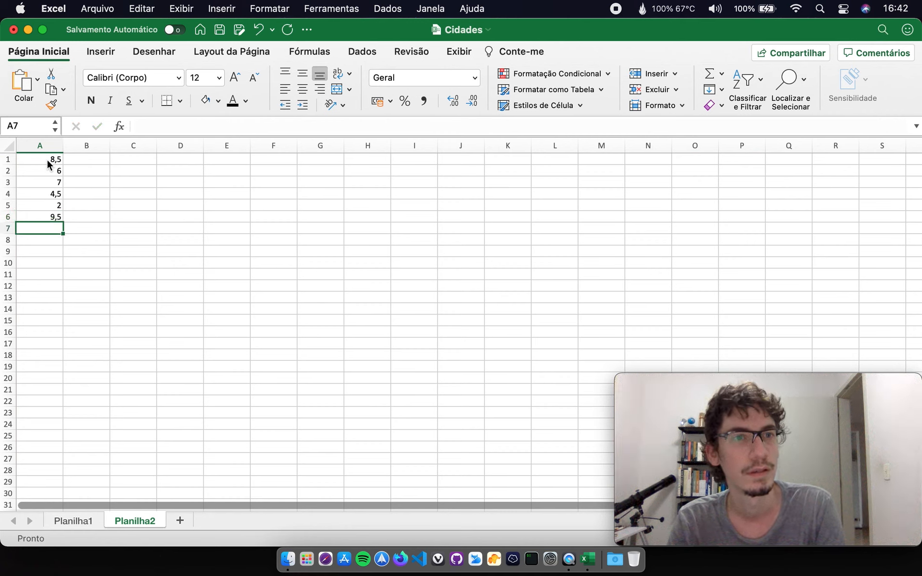
type("9")
key("Return")
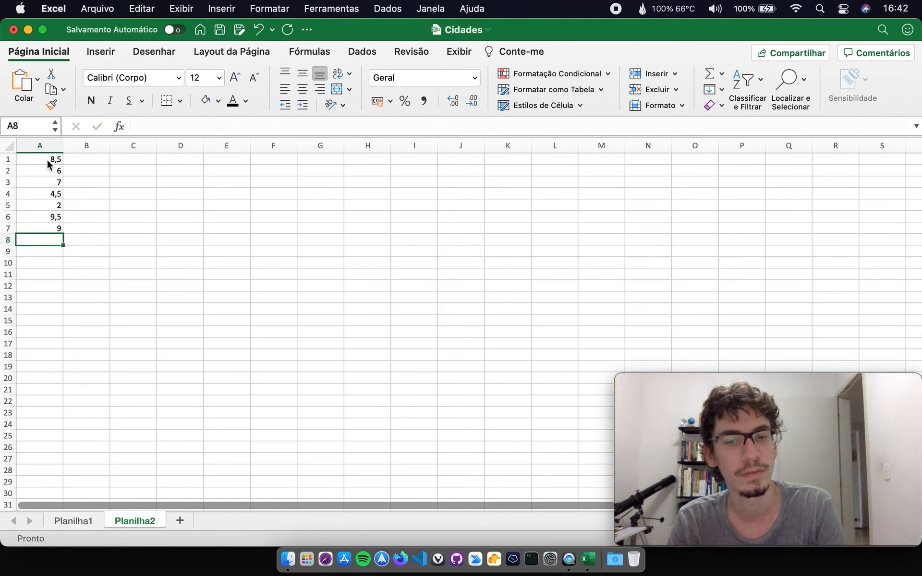
type("6")
key("Return")
Enlarge the font of A1:A8 to 22 and format the numbers with one decimal place.
left_click_drag(47, 159, 53, 240)
left_click(235, 78)
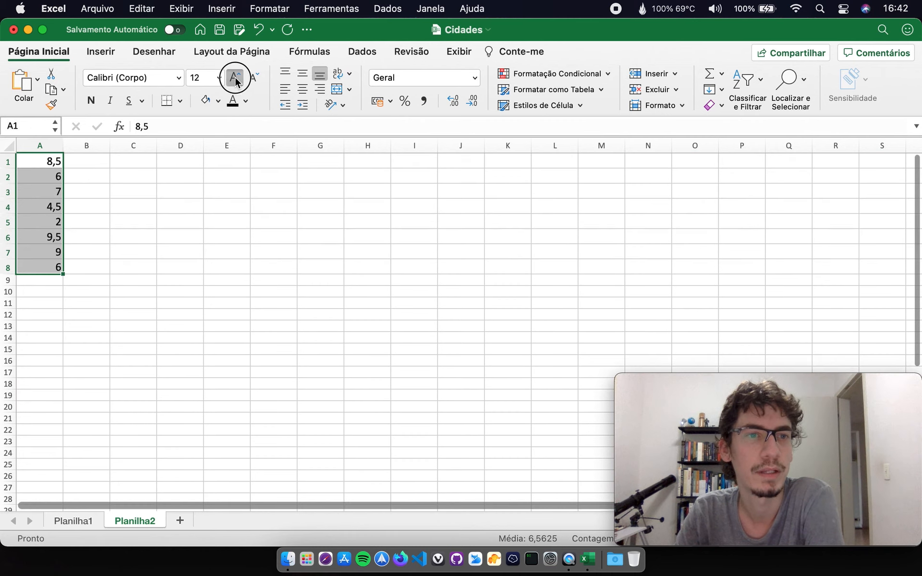
left_click(236, 78)
left_click(453, 102)
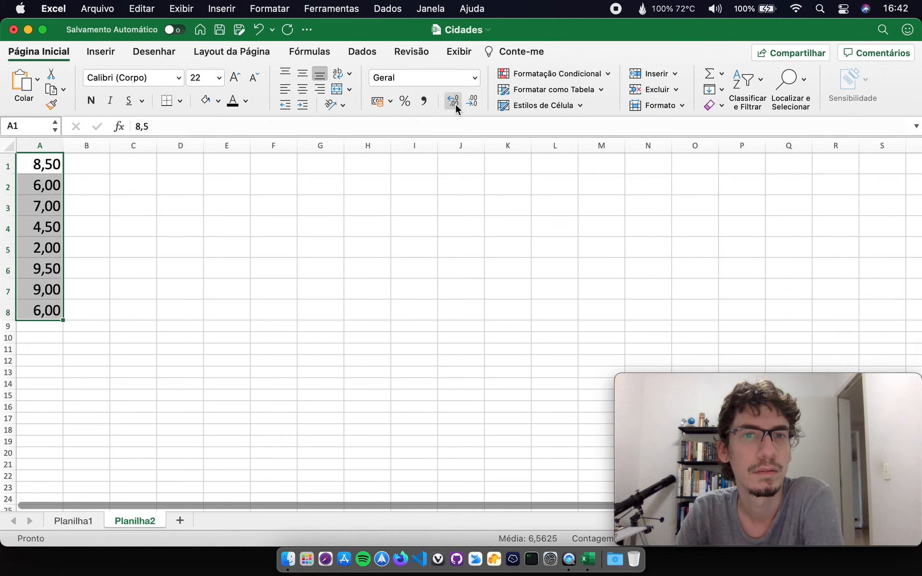
left_click(474, 103)
left_click(206, 287)
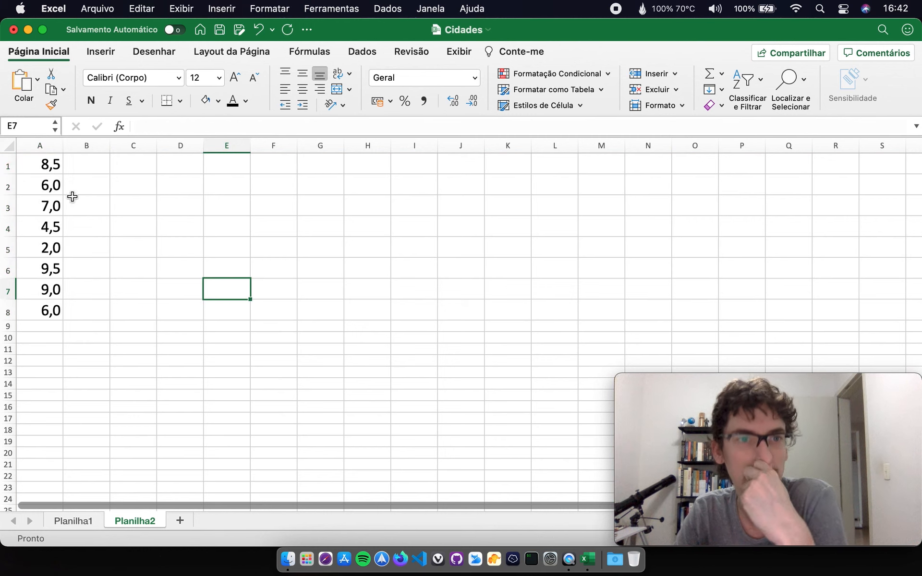
Apply the green-yellow-red color scale to A1:A8, with green for the highest values.
left_click_drag(45, 166, 34, 311)
left_click(578, 74)
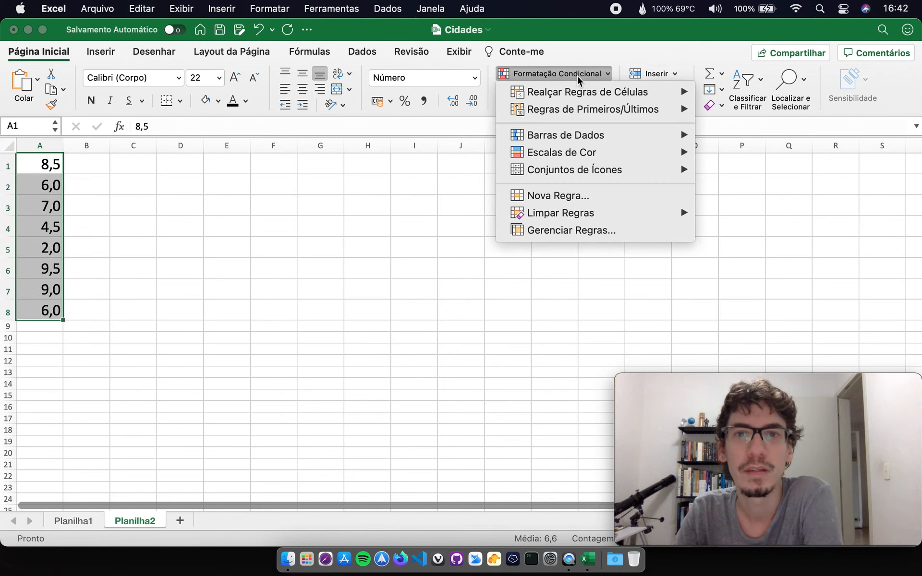
mouse_move(587, 153)
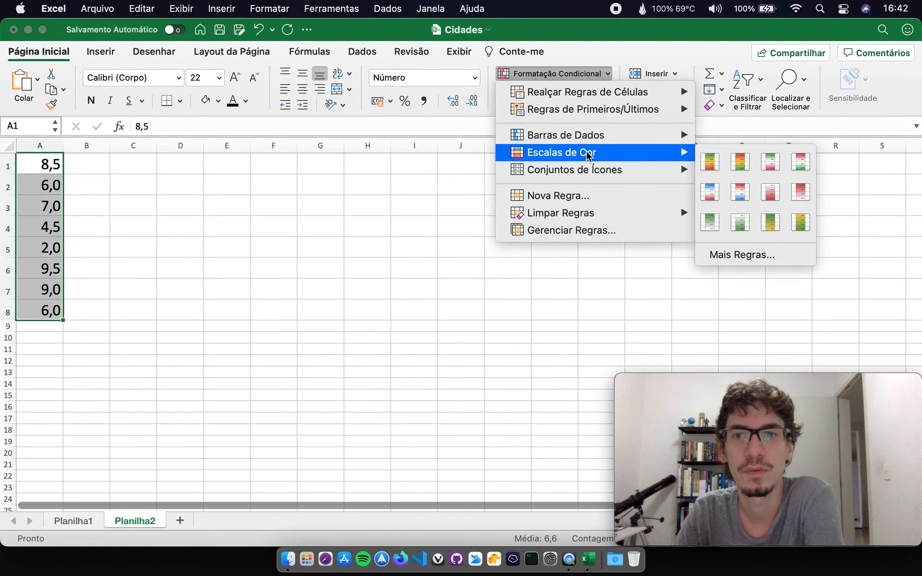
left_click(710, 163)
left_click(125, 222)
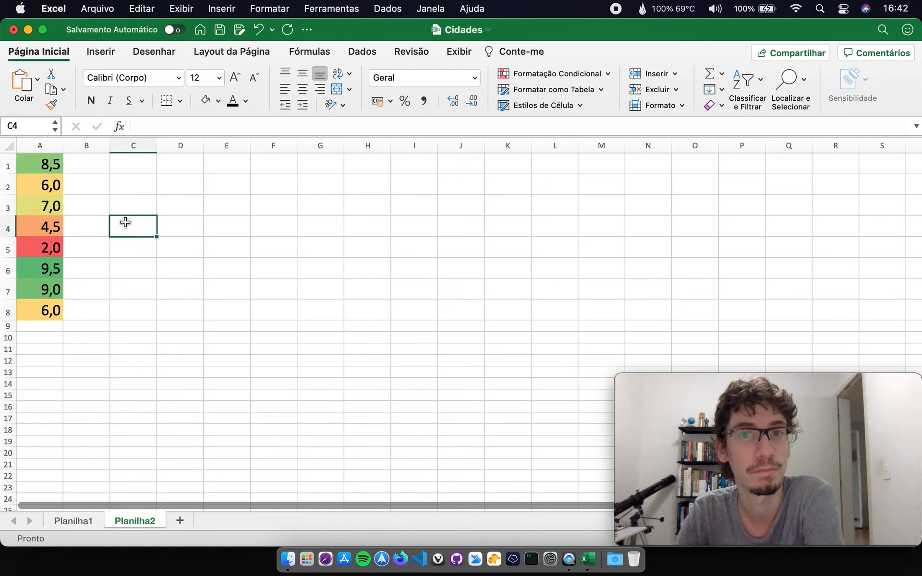
Switch A1:A8 to the red-yellow-green color scale, with red for the highest values.
left_click_drag(48, 163, 54, 310)
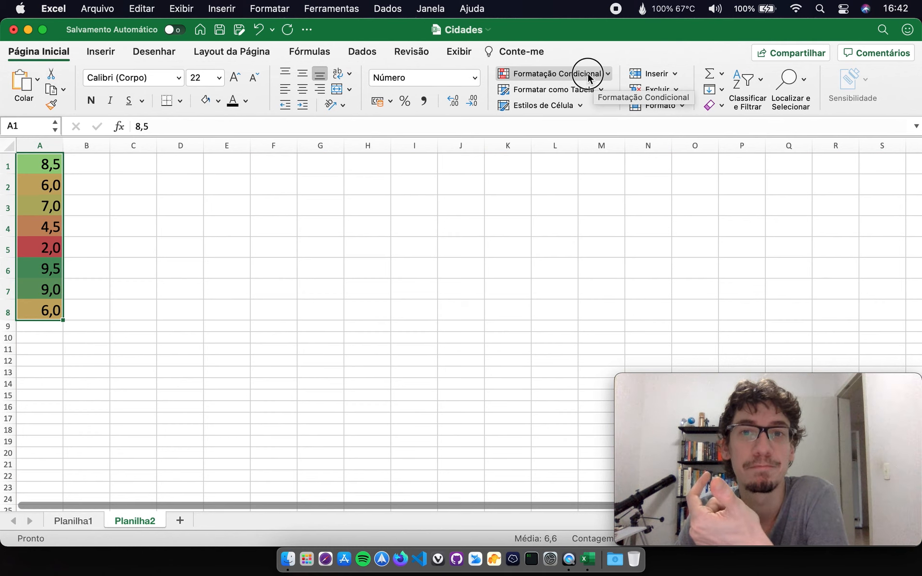
left_click(589, 78)
mouse_move(679, 153)
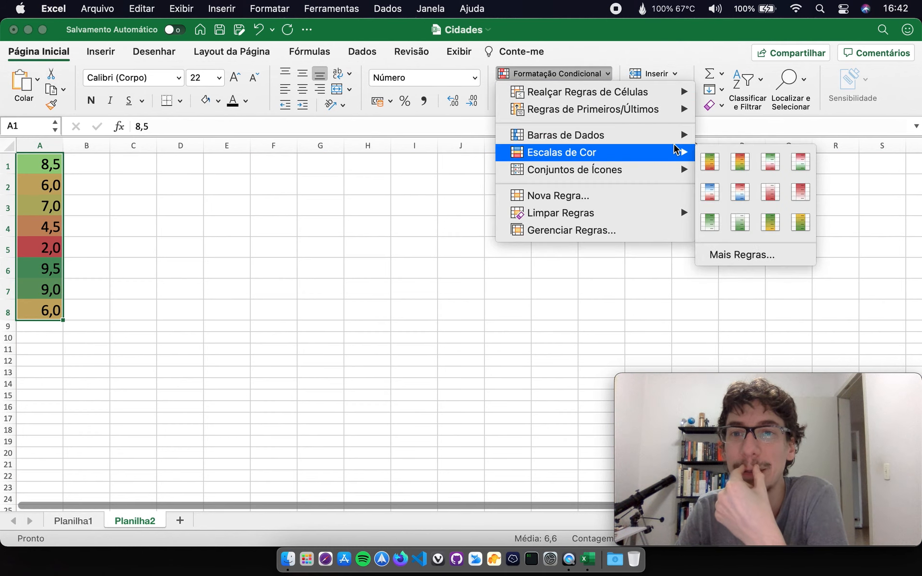
left_click(739, 160)
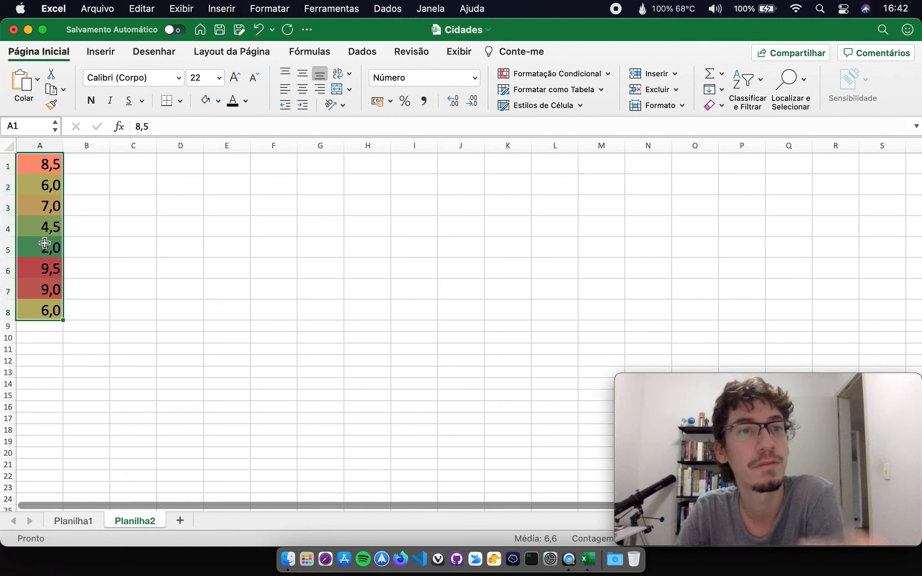
Change the color scale of A1:A8 to green-white, with the darkest green for the highest values.
left_click(541, 77)
mouse_move(616, 155)
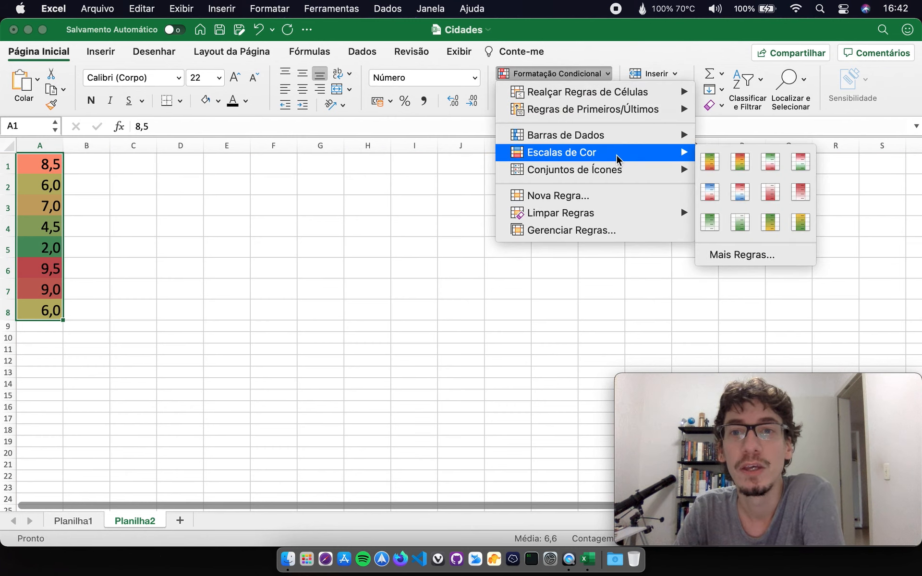
left_click(712, 221)
left_click(247, 254)
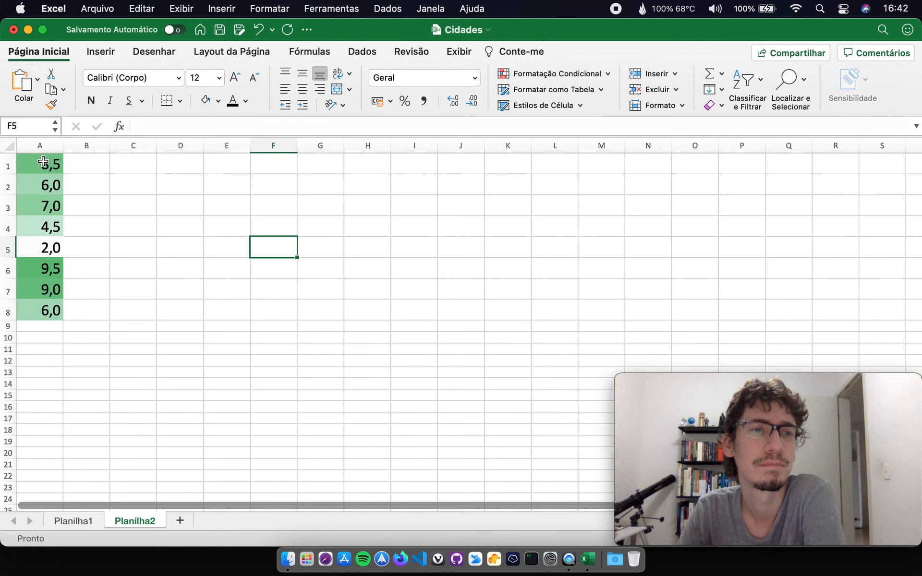
Change the color scale of A1:A8 to white-red, with the strongest red for the lowest values.
left_click_drag(43, 164, 57, 310)
left_click(587, 91)
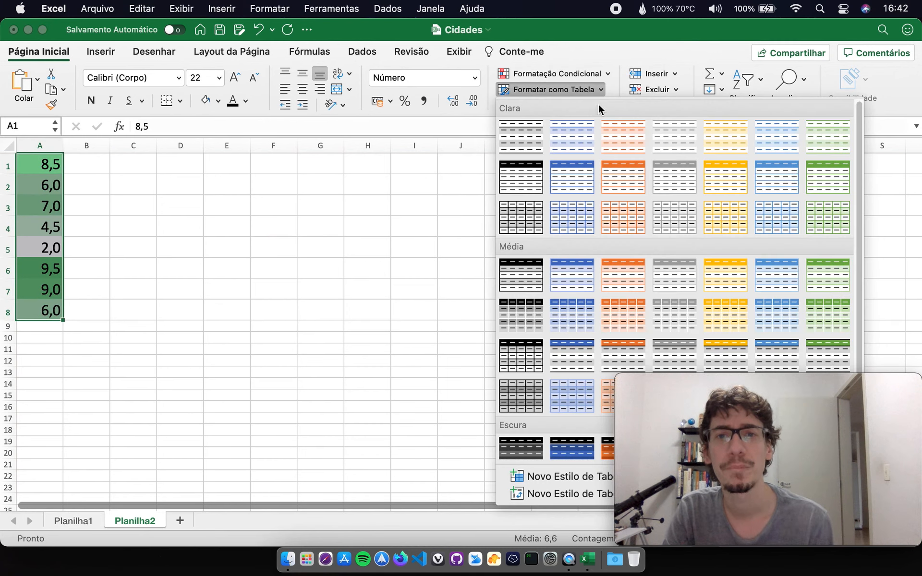
left_click(577, 88)
left_click(575, 77)
mouse_move(587, 151)
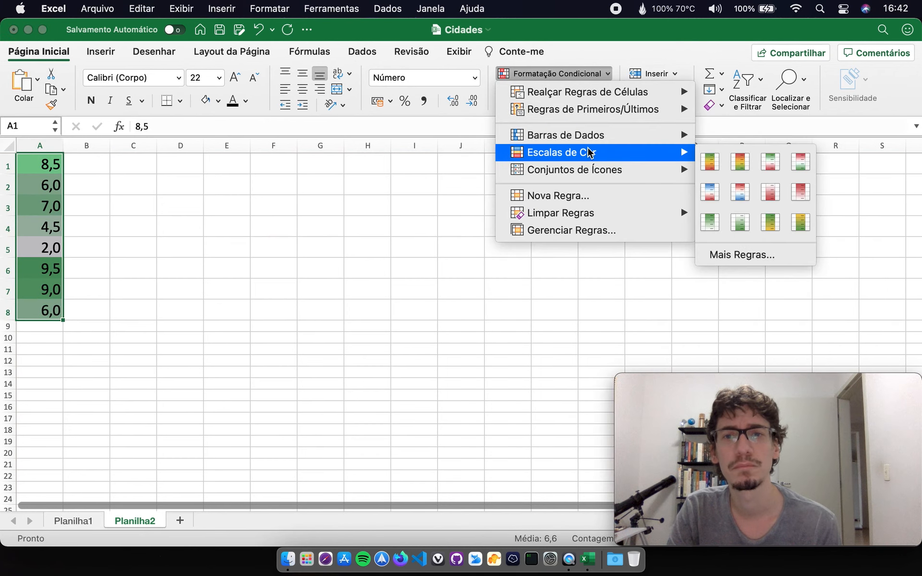
left_click(771, 192)
left_click(273, 248)
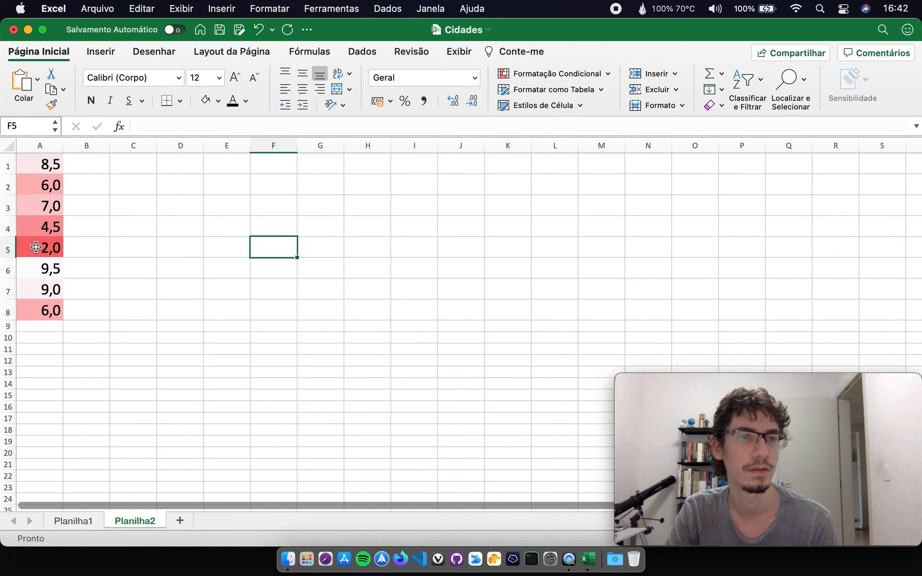
Add the three-circle traffic light icon set to A1:A8 on top of the white-red color scale.
left_click_drag(50, 315, 22, 165)
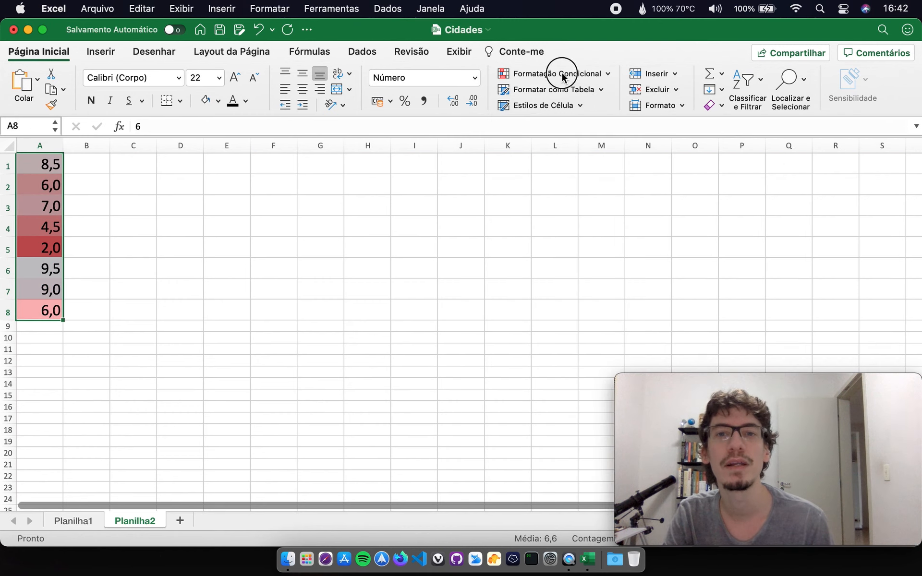
left_click(561, 73)
mouse_move(600, 215)
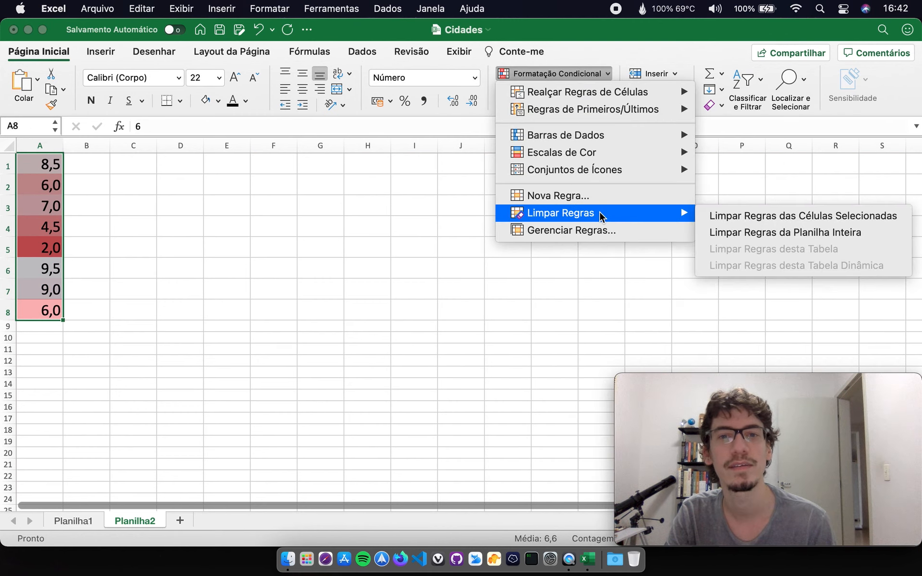
mouse_move(612, 172)
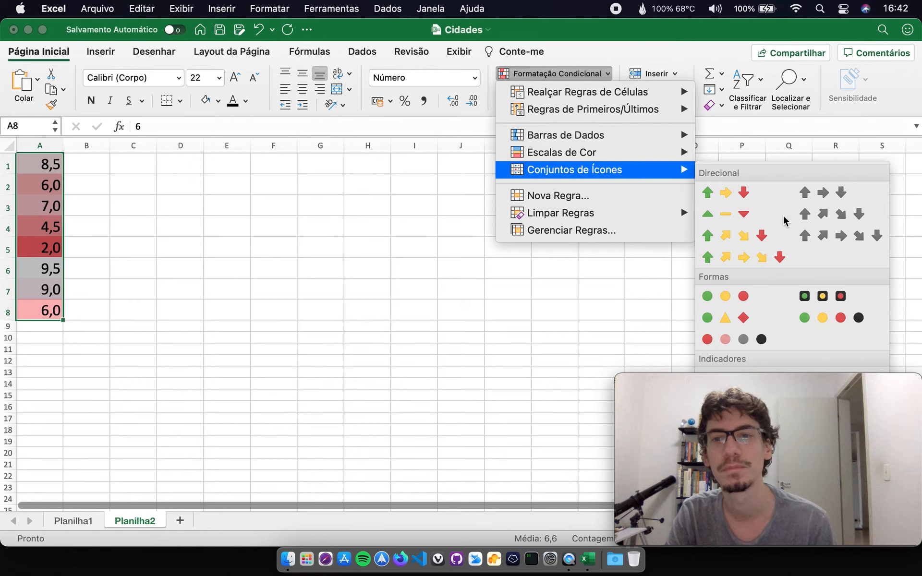
left_click(745, 299)
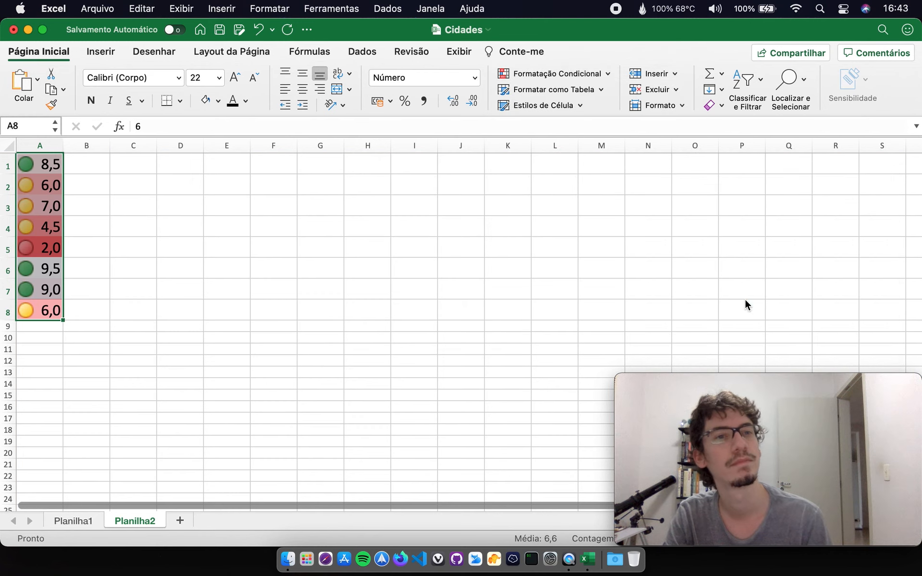
left_click(266, 236)
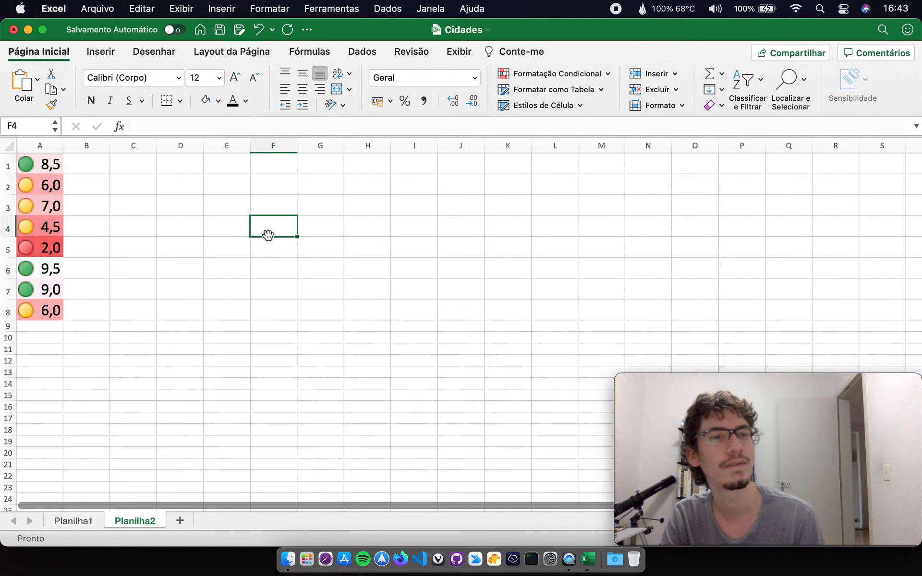
Clear the conditional formatting rules from the entire Planilha2 sheet.
left_click(37, 144)
left_click(567, 73)
mouse_move(586, 212)
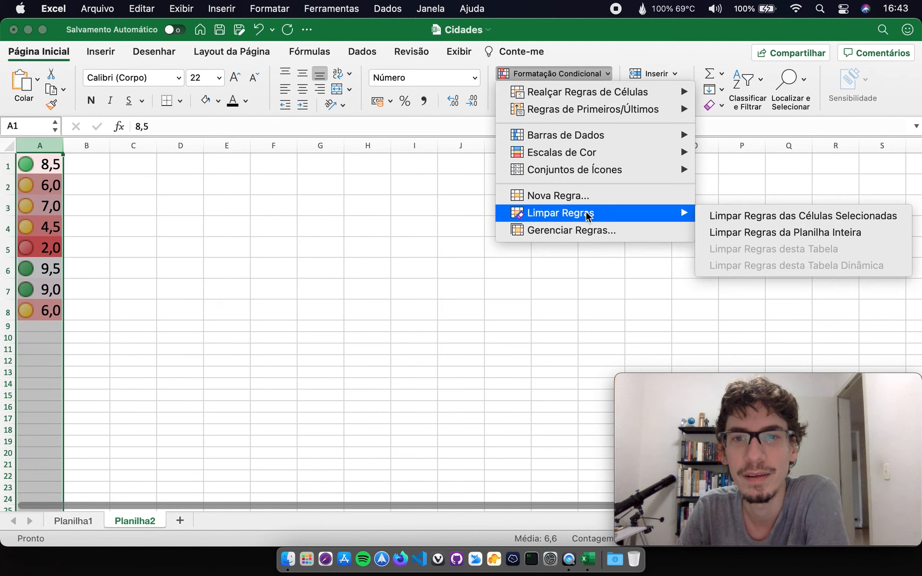
left_click(754, 233)
Apply the three-circle traffic light icon set (green, yellow, red) to column A.
left_click(551, 75)
mouse_move(682, 170)
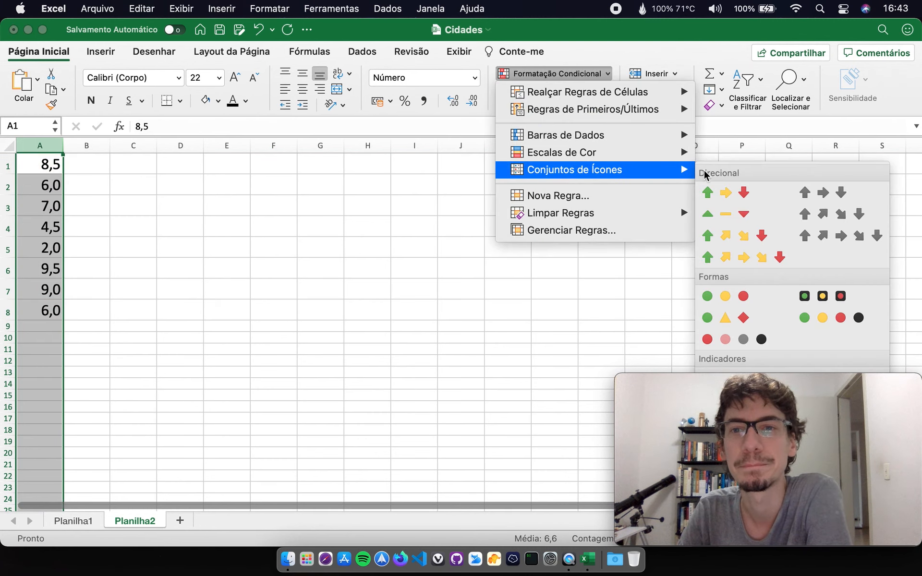
left_click(725, 295)
left_click(261, 223)
Examine which numbers in A1:A8 carry the green, yellow and red icons.
left_click(50, 245)
left_click(29, 273)
left_click(29, 290)
left_click(28, 166)
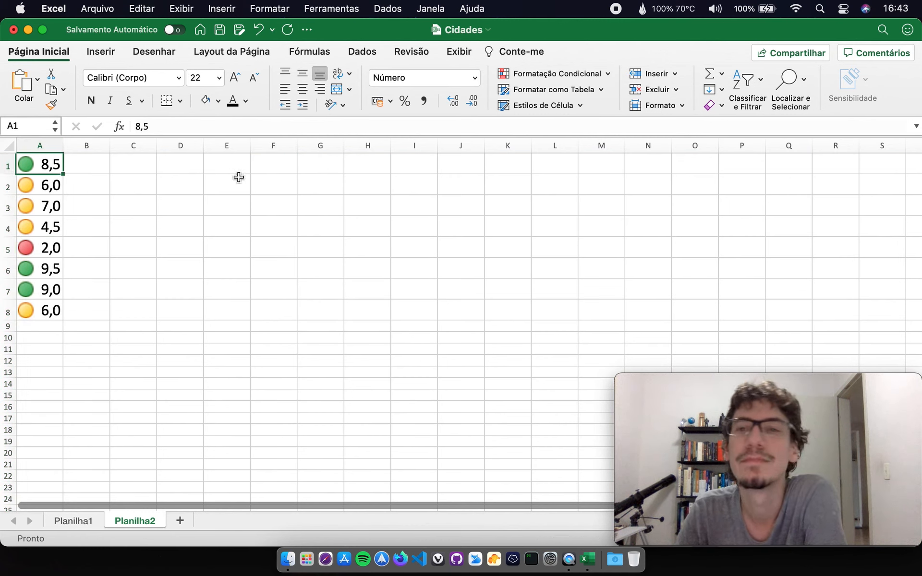
left_click_drag(56, 165, 56, 309)
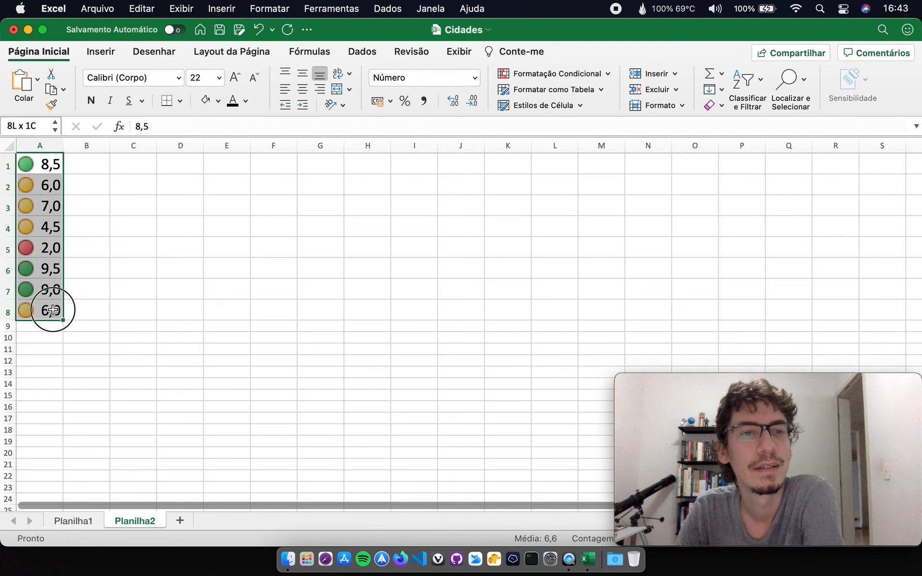
left_click(226, 225)
left_click_drag(54, 185, 53, 226)
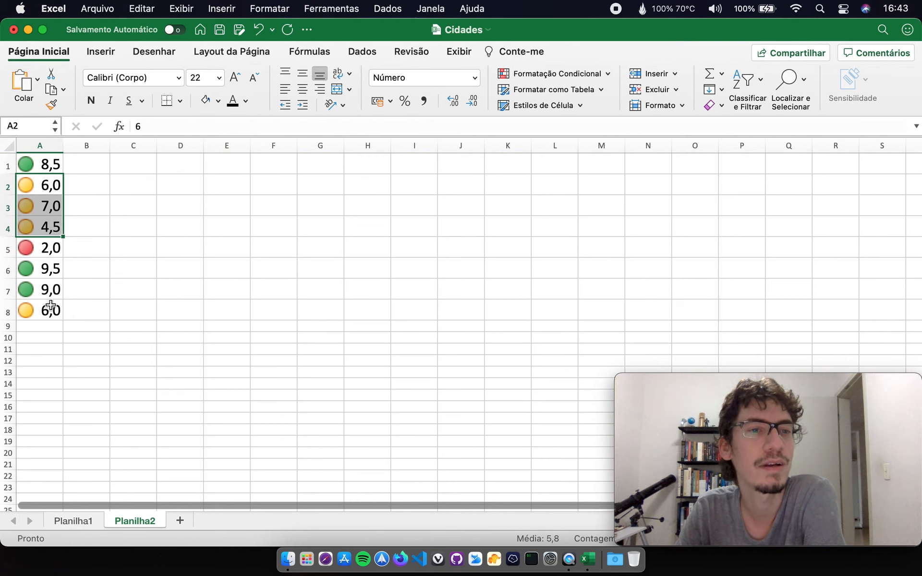
left_click(50, 308)
left_click(44, 250)
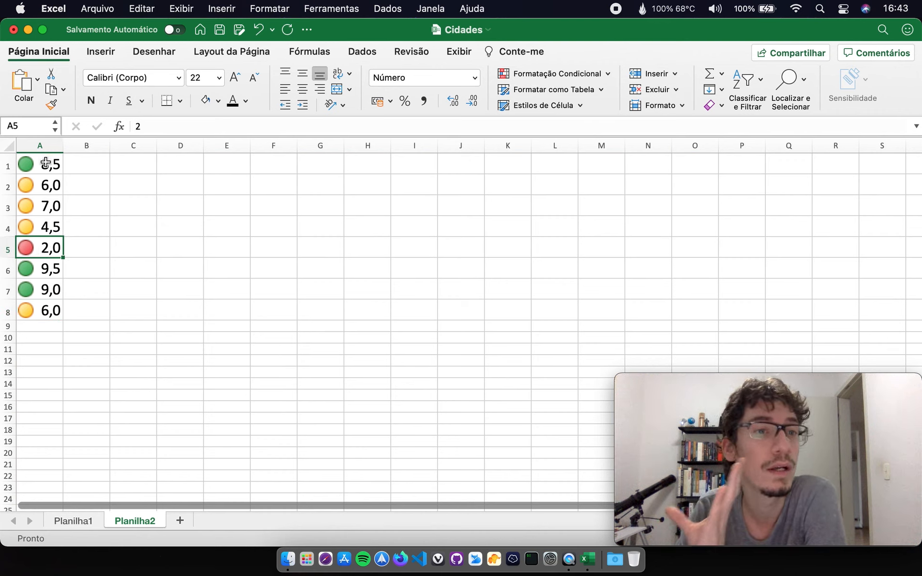
Apply the four-circle traffic light icon set (green, yellow, red, black) to A1:A8.
left_click_drag(46, 164, 46, 309)
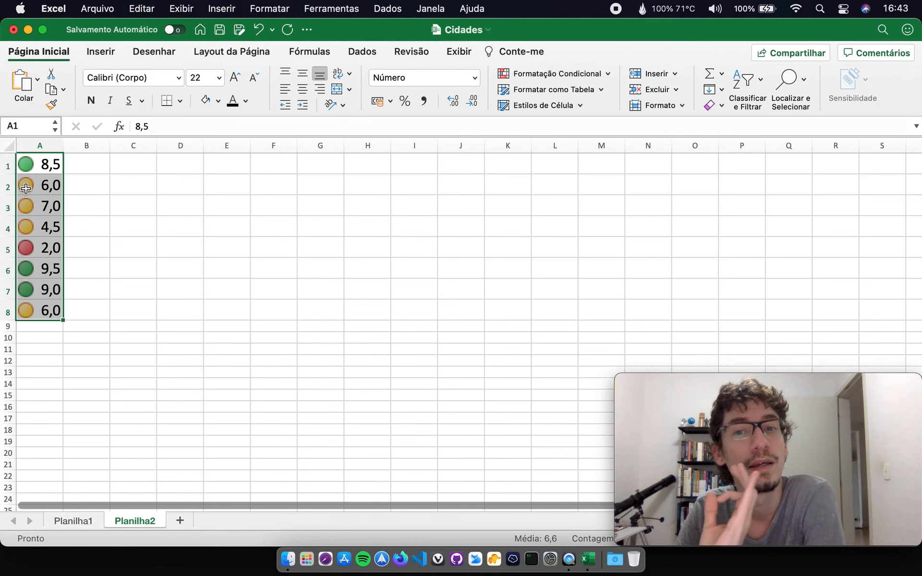
left_click(533, 74)
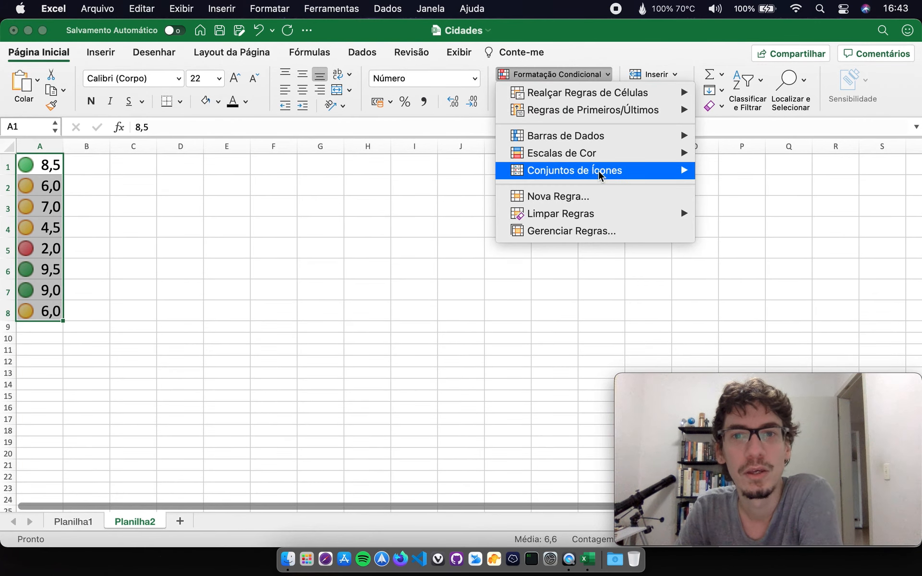
mouse_move(600, 172)
left_click(832, 318)
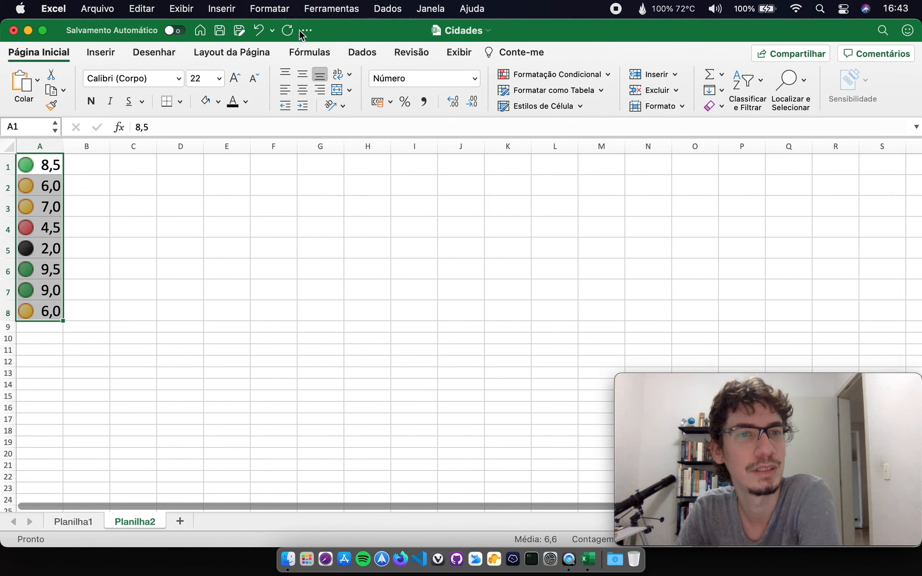
left_click(241, 243)
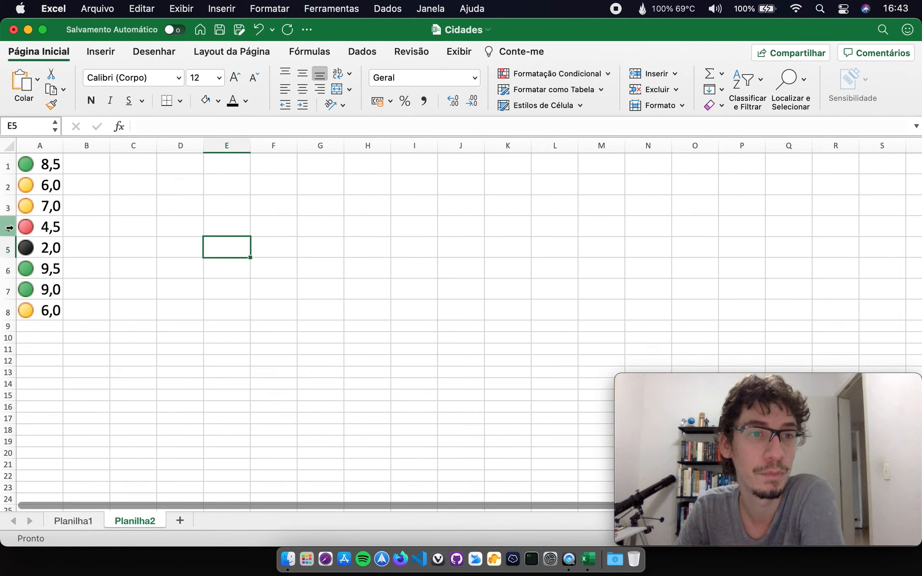
Compare the black, red, yellow and green icons with their numbers in column A.
left_click(50, 247)
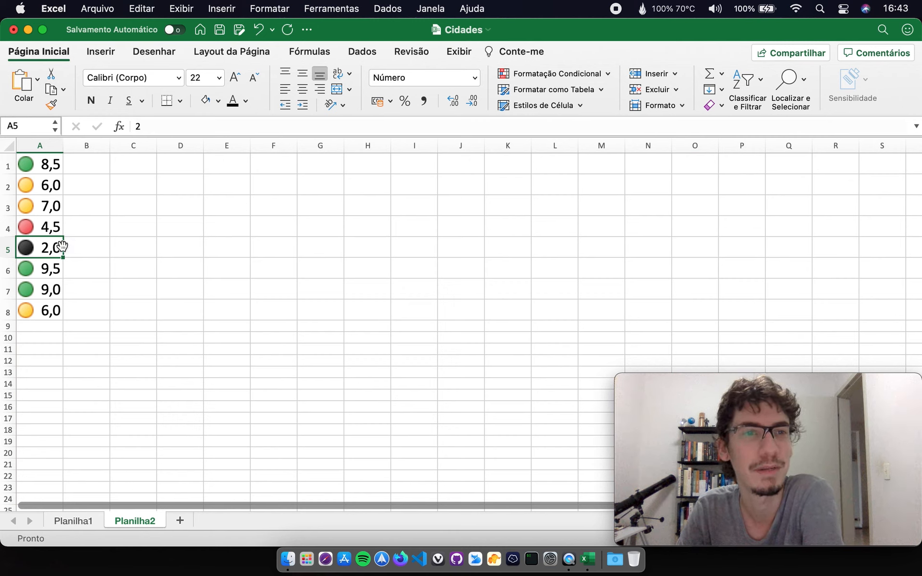
left_click(53, 229)
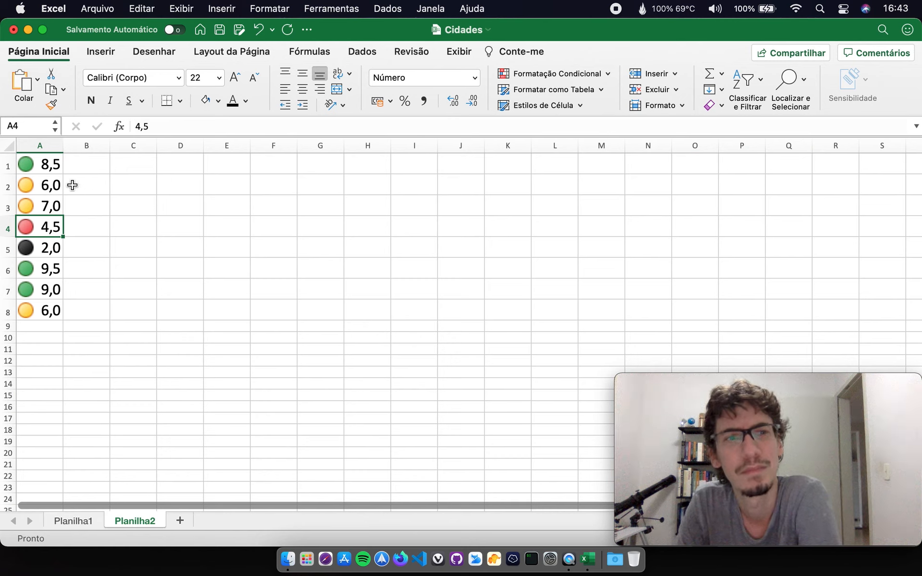
left_click_drag(51, 184, 50, 206)
left_click(53, 165)
left_click(53, 270)
left_click(265, 222)
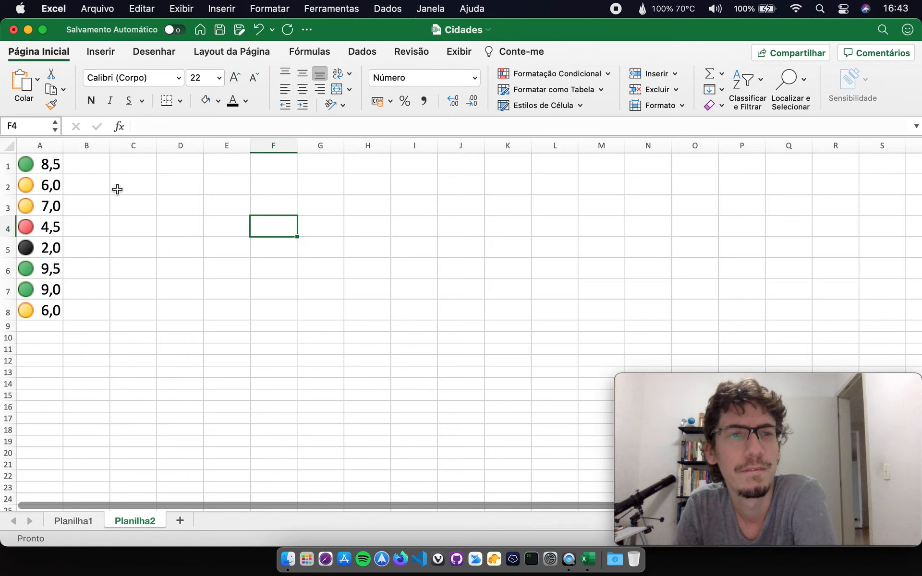
Apply the 3 Triângulos icon set (green triangle, yellow dash, red triangle) to column A.
left_click(44, 147)
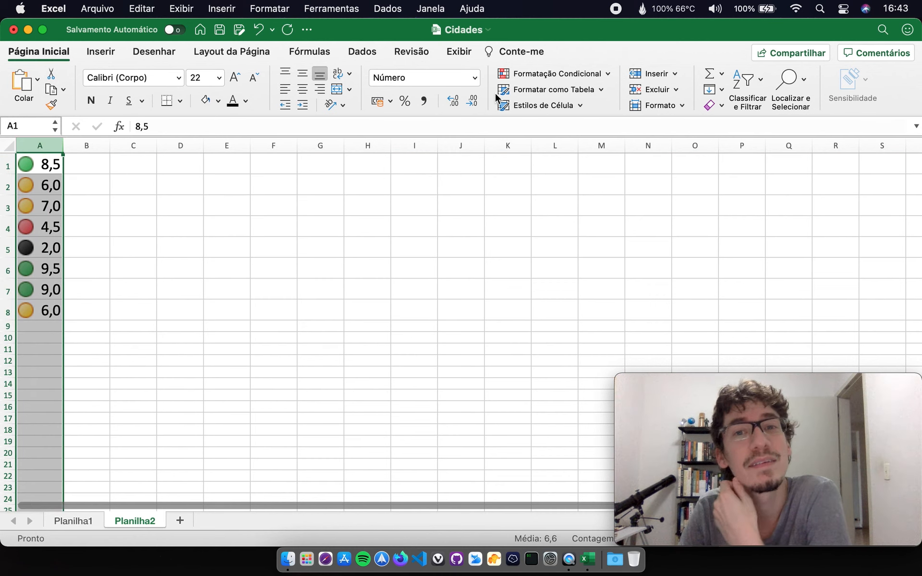
left_click(533, 74)
mouse_move(620, 168)
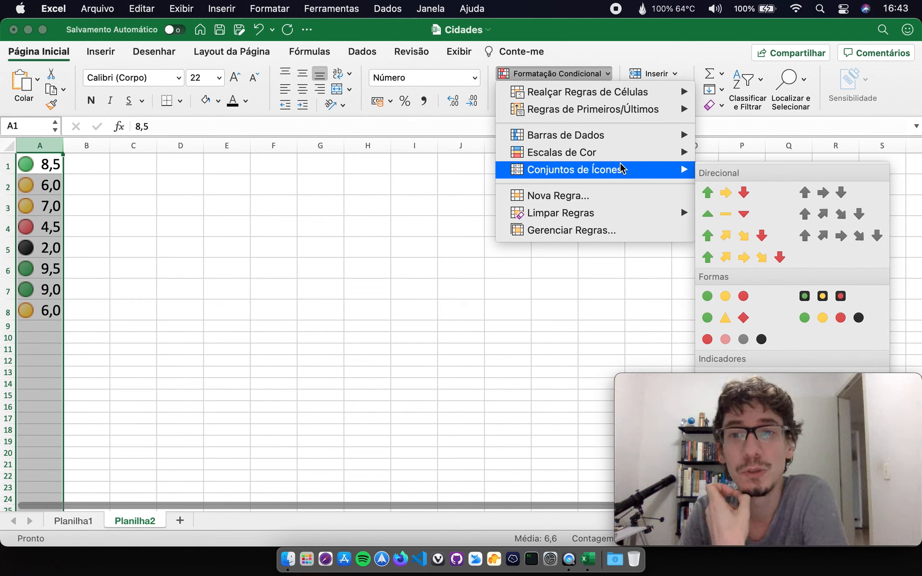
left_click(735, 214)
left_click(357, 205)
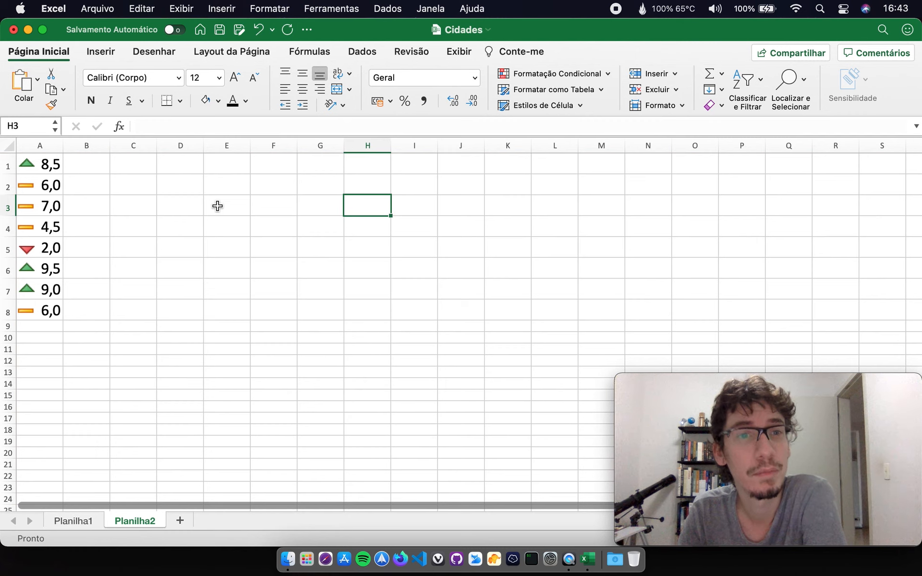
Compare the triangle and dash icons with their numbers in A1:A8.
left_click(549, 73)
mouse_move(582, 152)
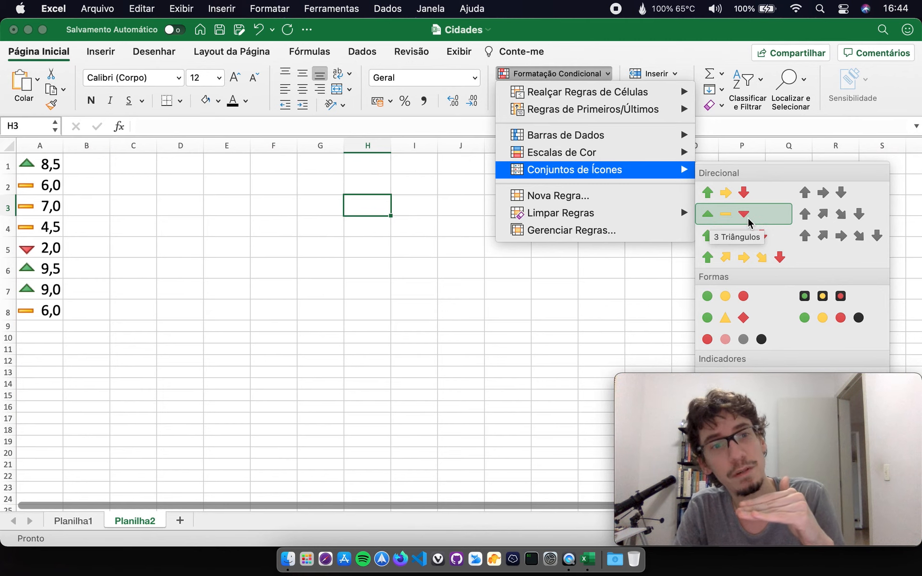
left_click(731, 217)
left_click_drag(40, 165, 48, 312)
left_click(118, 284)
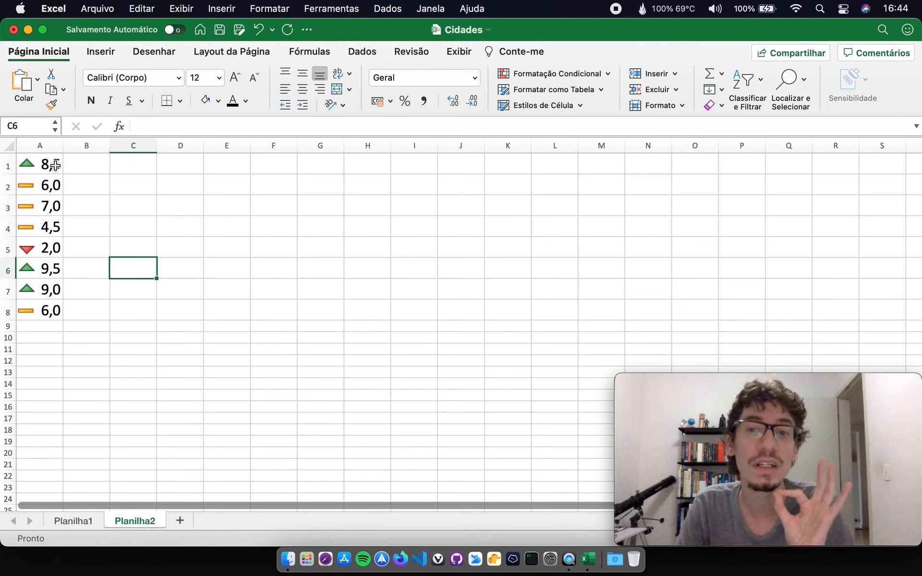
left_click_drag(56, 165, 49, 248)
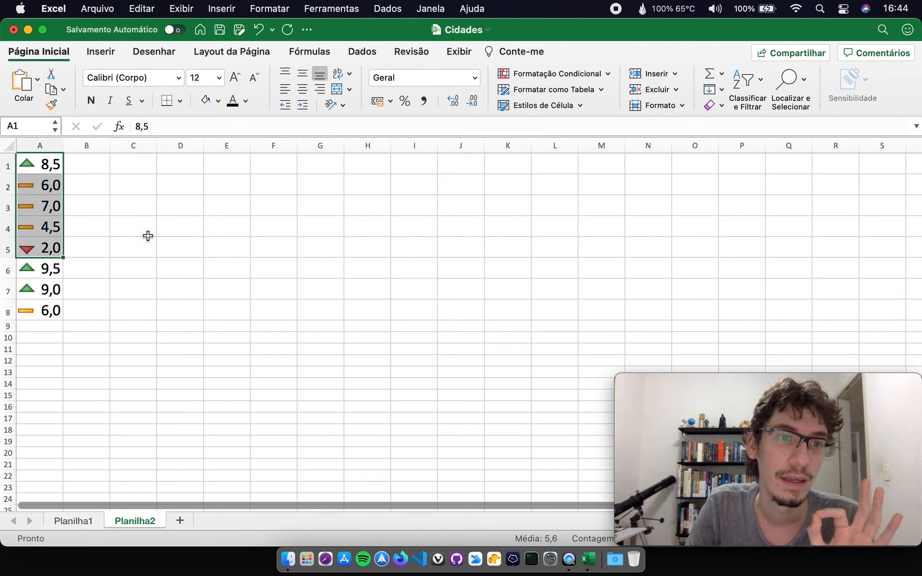
left_click(146, 233)
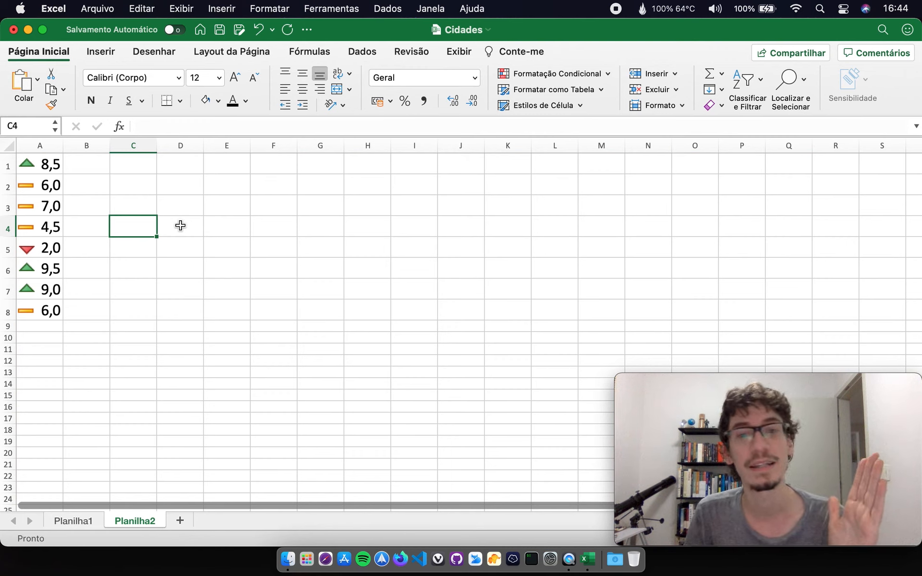
left_click(69, 269)
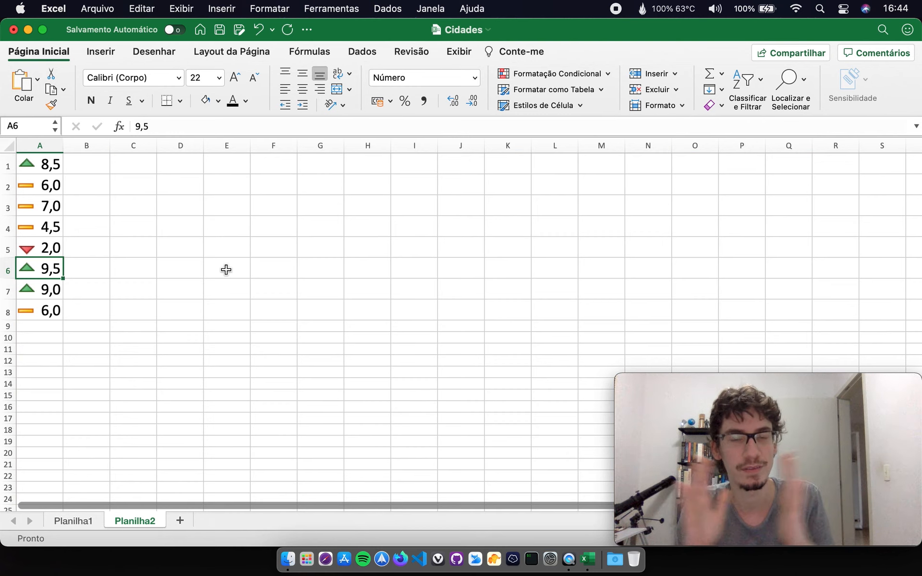
Change the value in A5 to 0 and the value in A6 to 10.
left_click(52, 248)
type("0")
key("Return")
type("10")
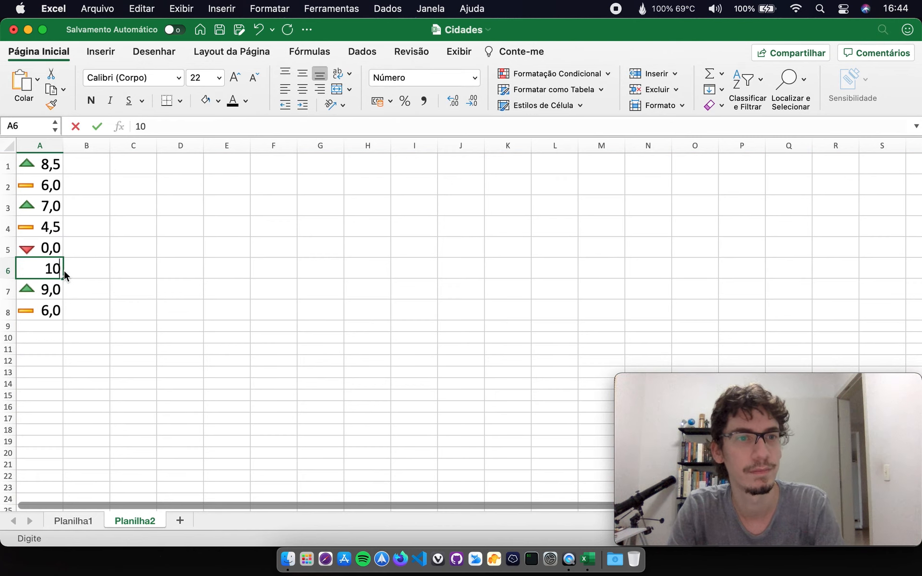
key("Return")
left_click(182, 271)
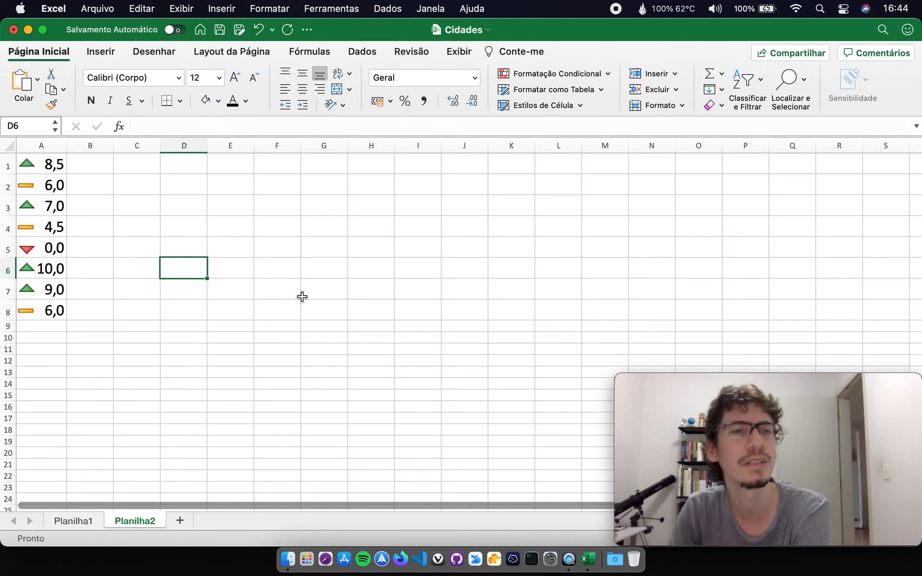
Hide the Planilha2 sheet and return to the city list on Planilha1.
right_click(120, 522)
left_click(183, 423)
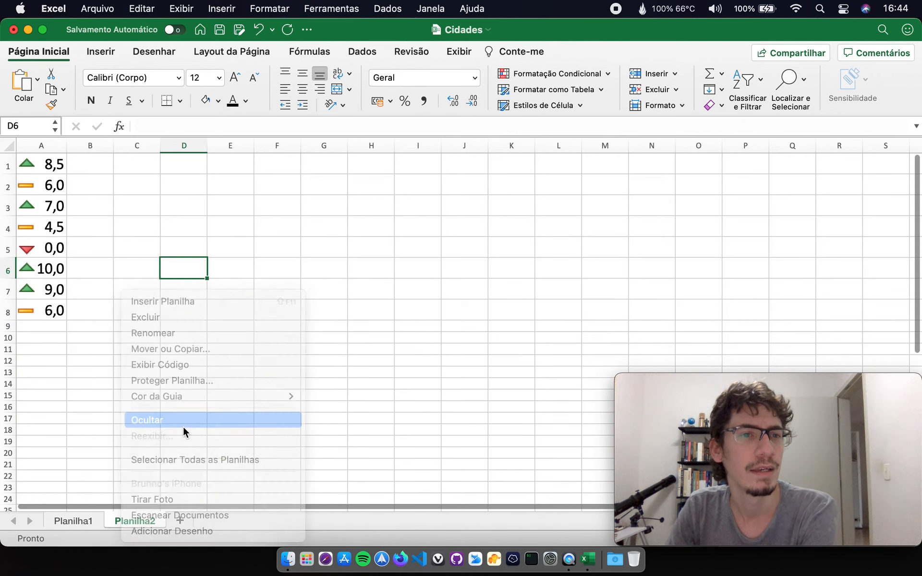
left_click(380, 267)
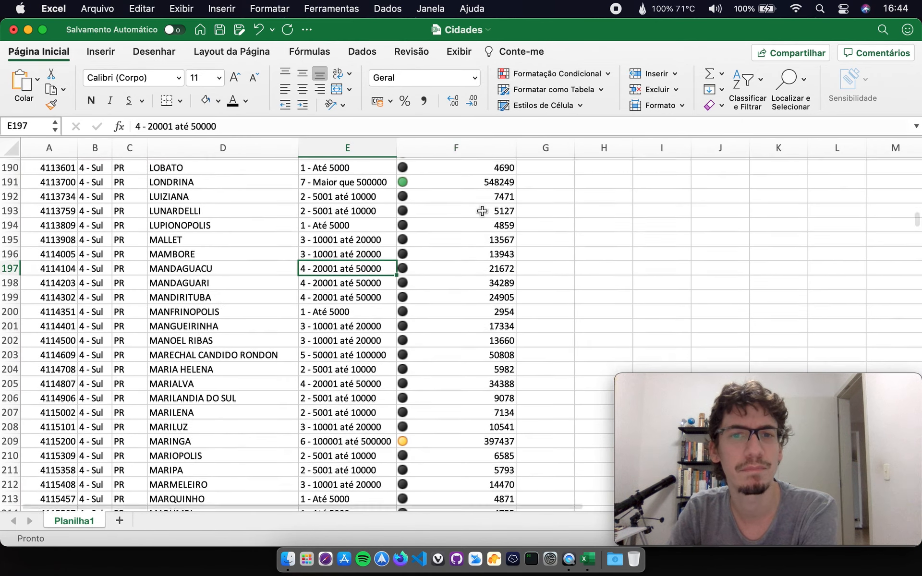
scroll(482, 212, "up", 10)
left_click(552, 74)
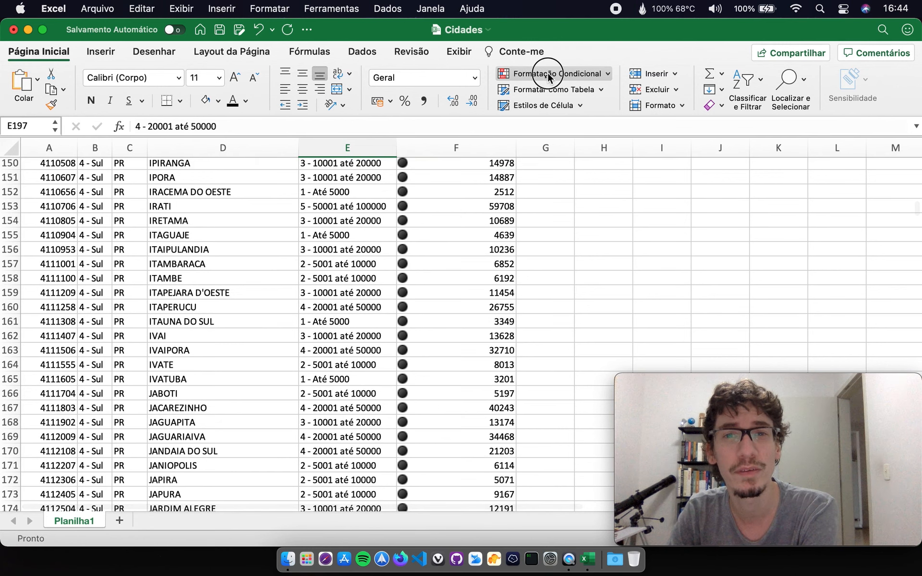
mouse_move(565, 92)
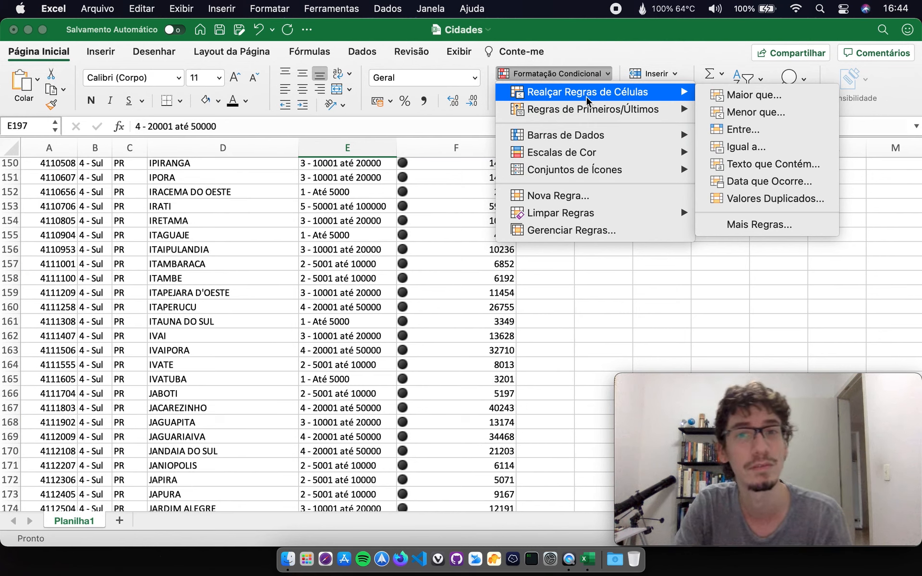
mouse_move(626, 109)
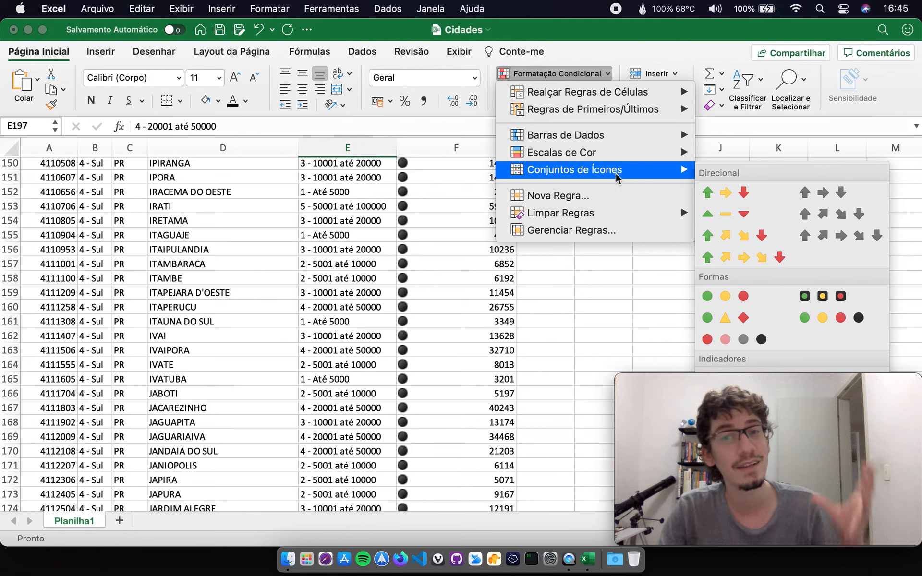
left_click(604, 282)
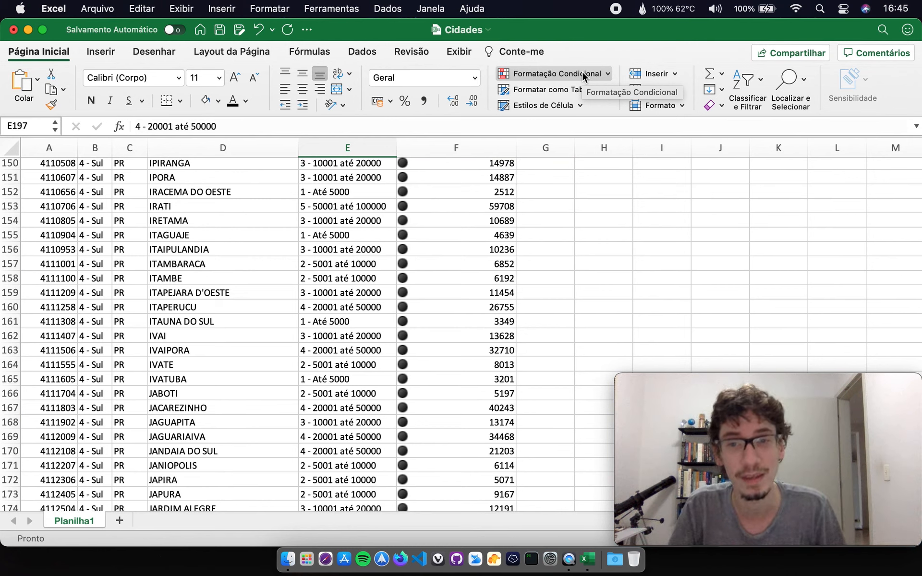
Clear all conditional formatting rules from the entire Planilha1 sheet.
left_click(457, 148)
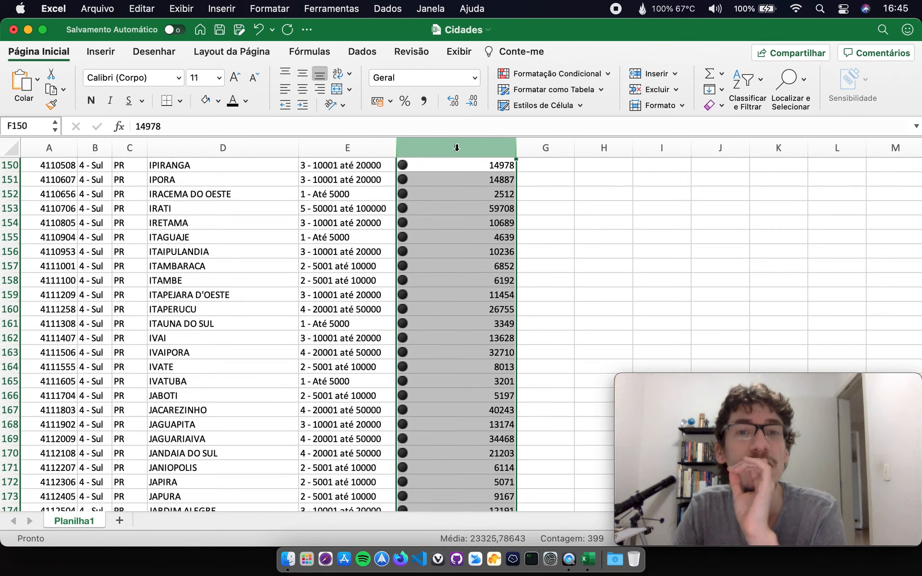
left_click(573, 72)
mouse_move(604, 215)
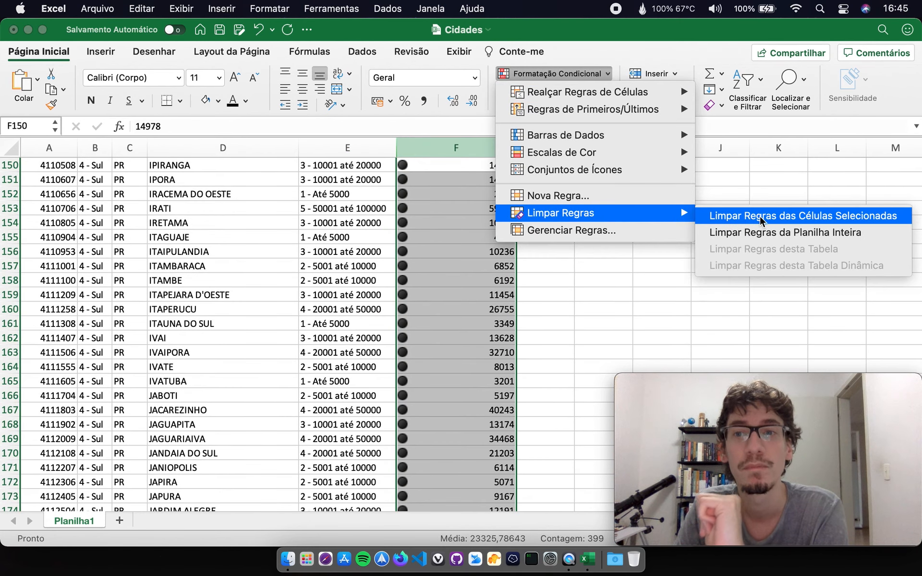
left_click(774, 233)
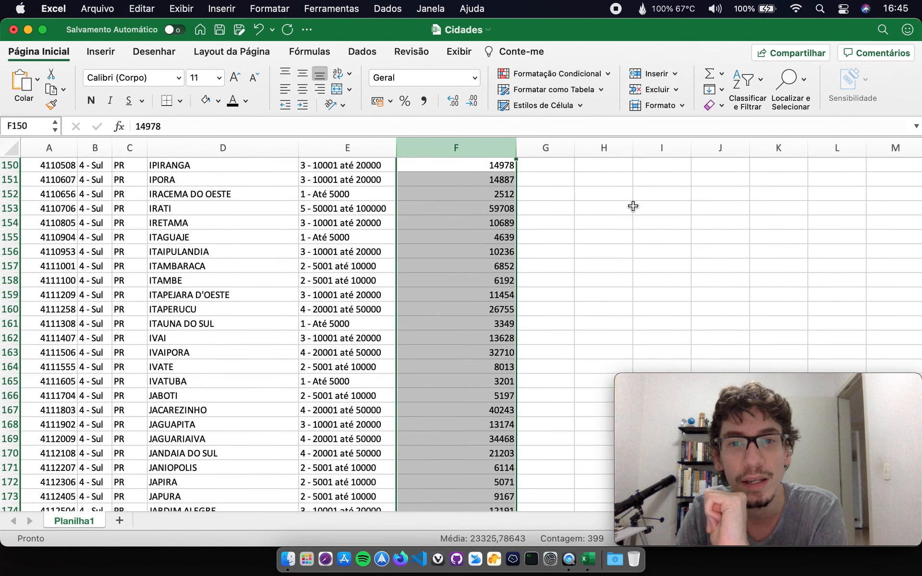
Add a highlight rule to column F that gives cells greater than 200000 the preset light red fill.
left_click(552, 78)
mouse_move(577, 95)
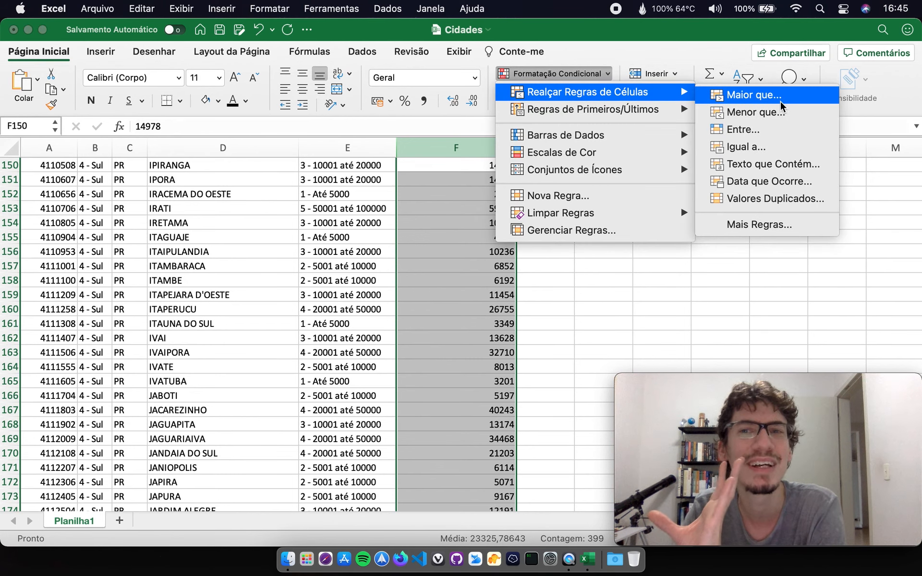
left_click(768, 95)
type("200000")
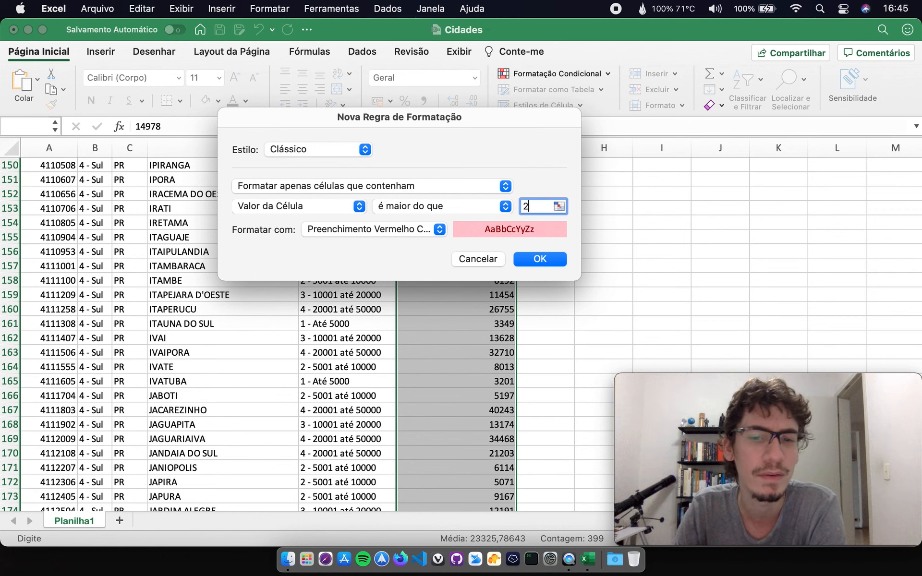
left_click(553, 260)
left_click(644, 221)
Examine which cells in the População column the new greater-than rule highlights.
scroll(682, 221, "up", 15)
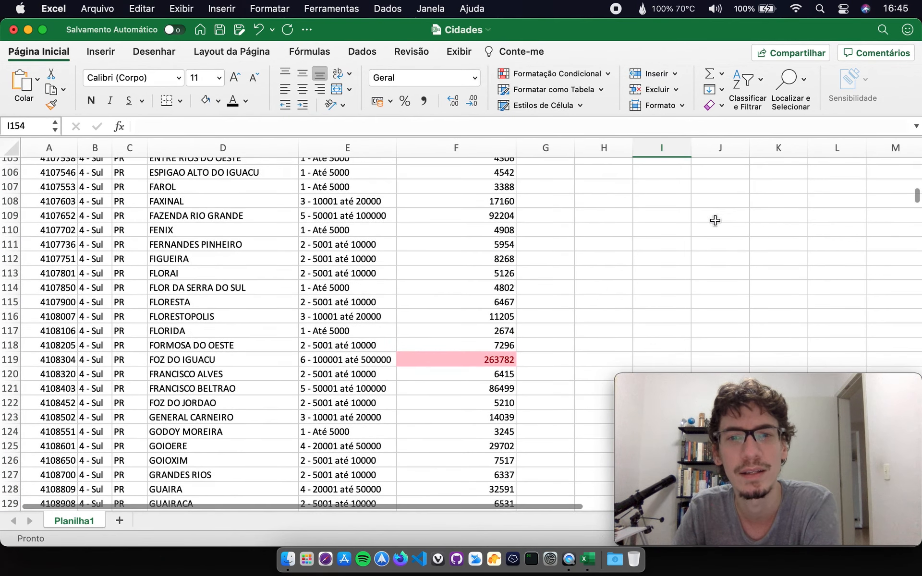
scroll(720, 221, "up", 20)
scroll(712, 221, "up", 9)
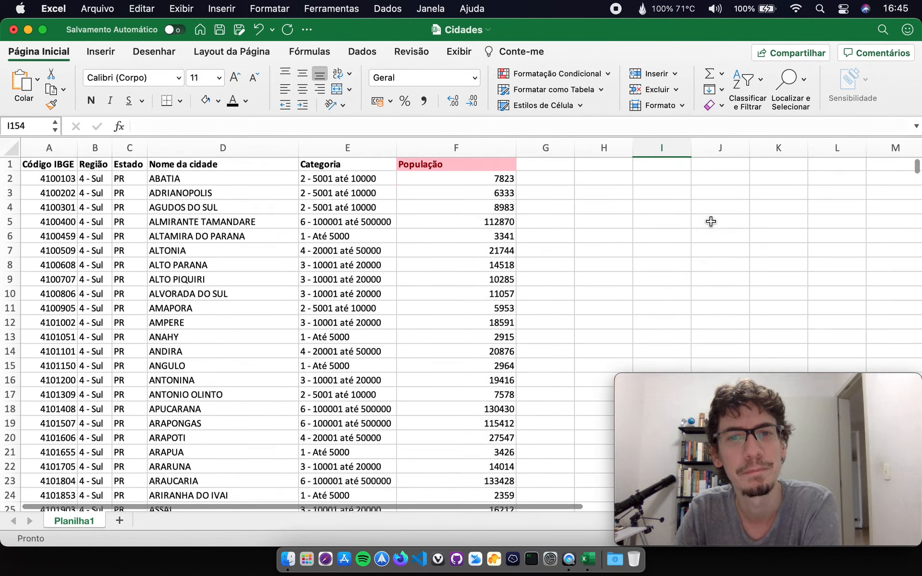
scroll(711, 222, "down", 15)
scroll(711, 222, "down", 5)
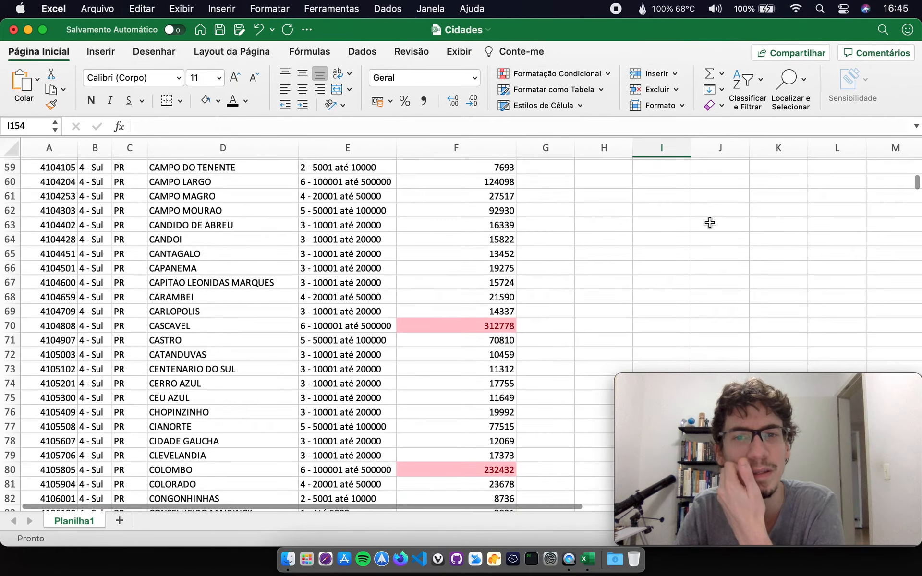